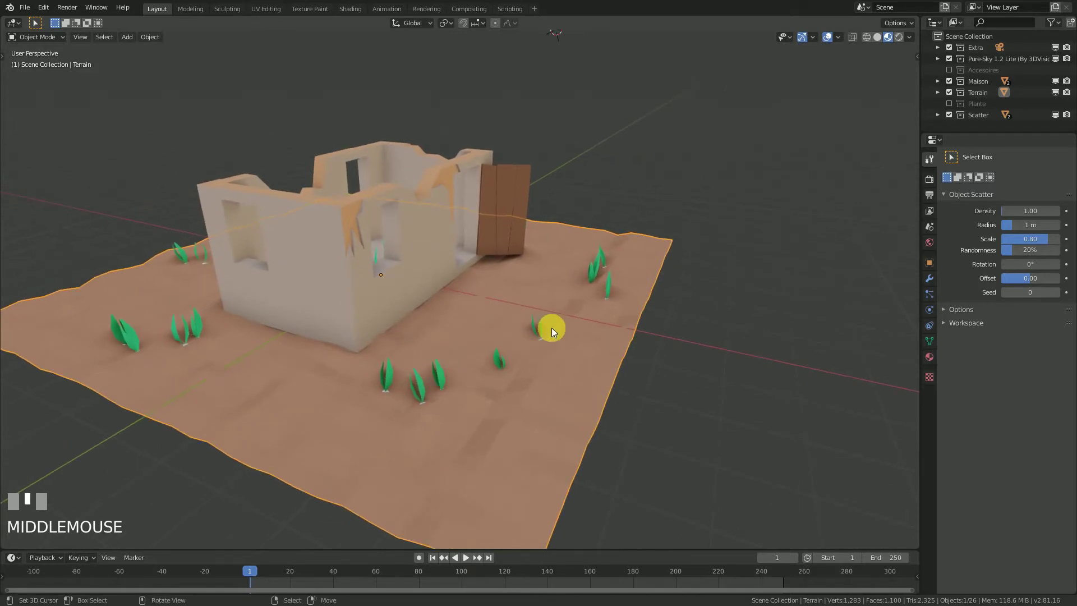
Lower the scattered plants about 0.047 m along Z so their bases sink into the terrain
{"action": "middle_click_drag", "start_coordinate": [628, 393], "coordinate": [543, 404]}
{"action": "scroll", "coordinate": [542, 405], "scroll_direction": "up", "scroll_amount": 3}
{"action": "middle_click_drag", "start_coordinate": [366, 399], "coordinate": [401, 384], "text": "shift"}
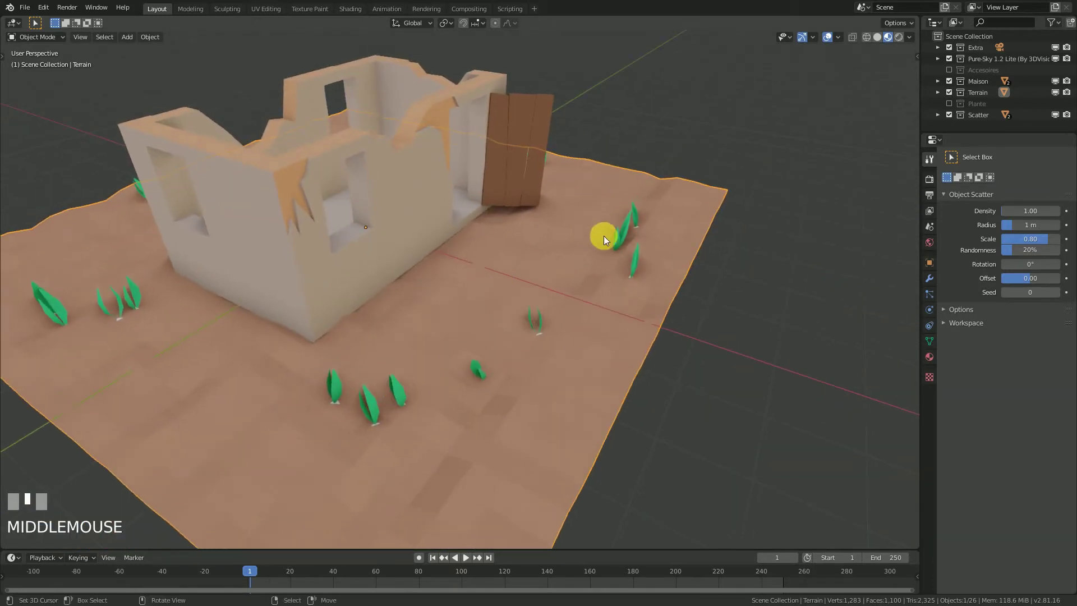
{"action": "scroll", "coordinate": [223, 366], "scroll_direction": "down", "scroll_amount": 3}
{"action": "middle_click_drag", "start_coordinate": [223, 365], "coordinate": [319, 368], "text": "shift"}
{"action": "scroll", "coordinate": [385, 375], "scroll_direction": "up", "scroll_amount": 4}
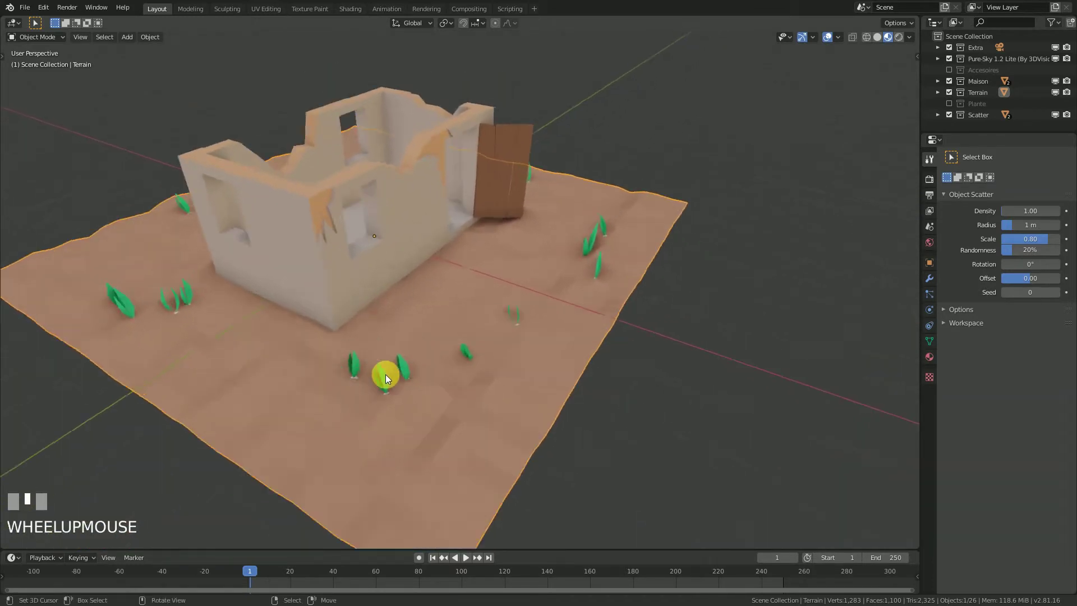
{"action": "middle_click_drag", "start_coordinate": [442, 375], "coordinate": [379, 439]}
{"action": "scroll", "coordinate": [425, 363], "scroll_direction": "up", "scroll_amount": 2}
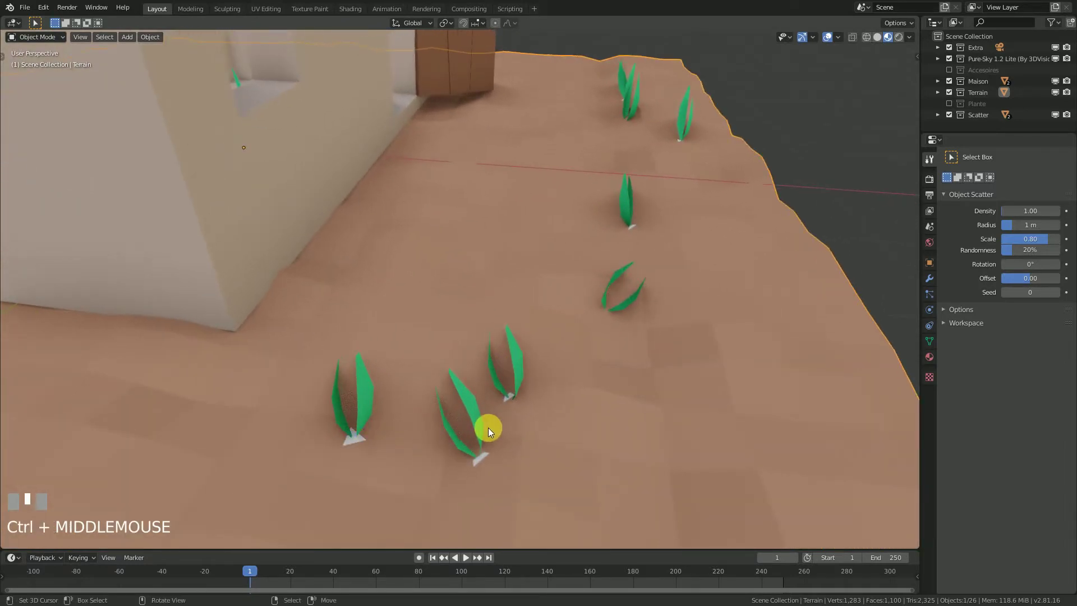
{"action": "mouse_move", "coordinate": [488, 427]}
{"action": "middle_mouse_down"}
{"action": "mouse_move", "coordinate": [505, 416]}
{"action": "mouse_move", "coordinate": [474, 415]}
{"action": "middle_mouse_up"}
{"action": "right_click", "coordinate": [406, 278]}
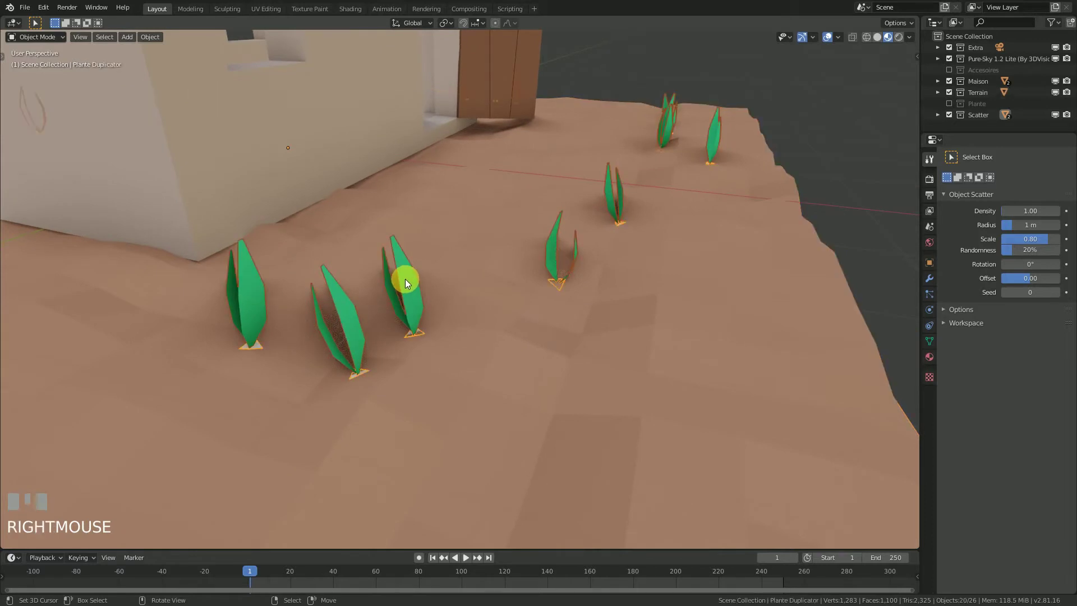
{"action": "key", "text": "g"}
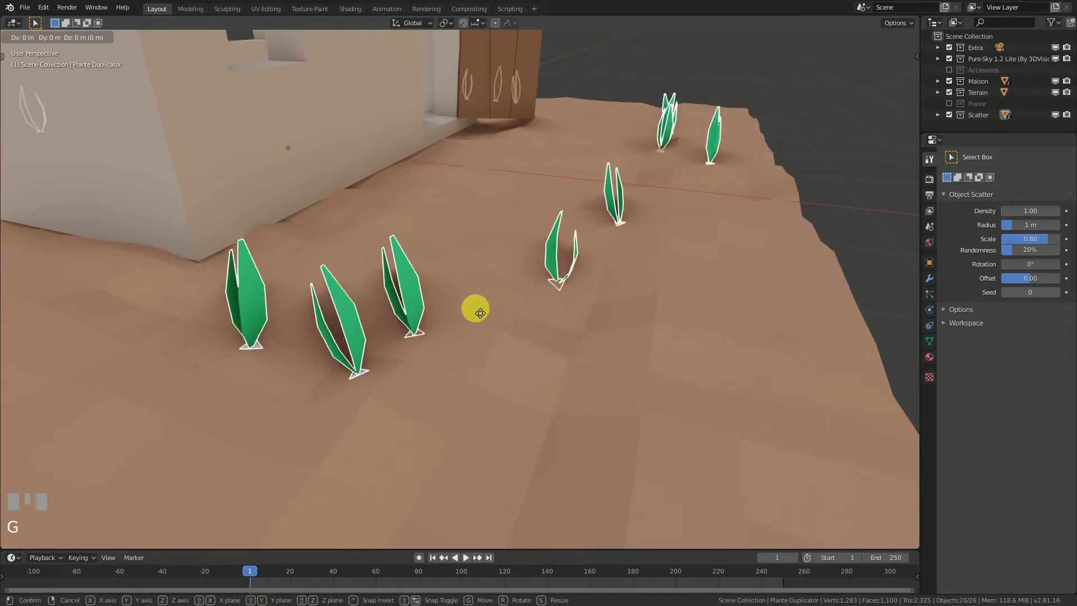
{"action": "left_click", "coordinate": [474, 309]}
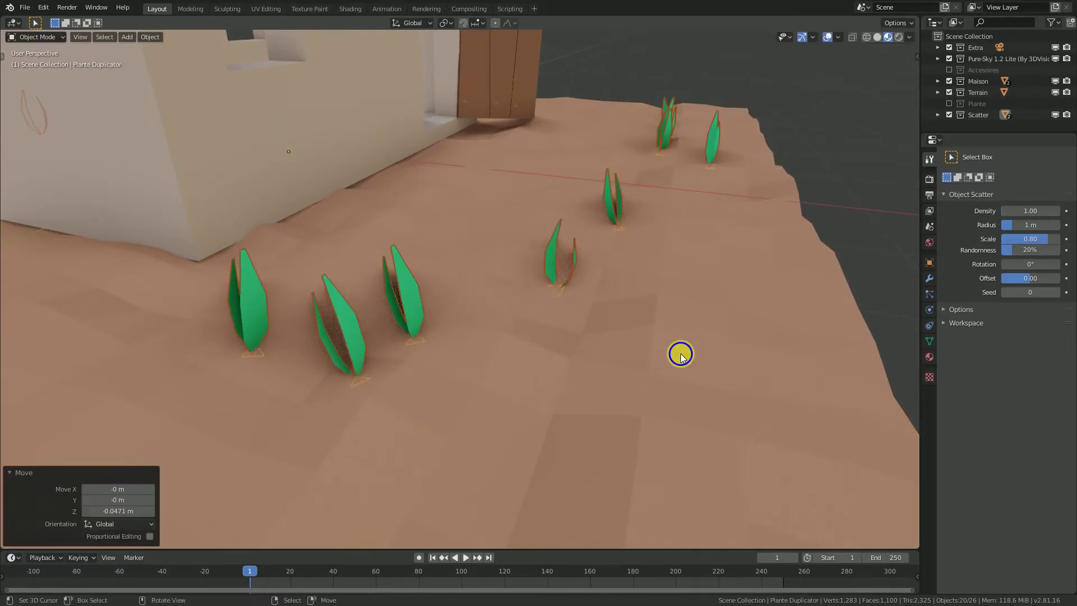
Add a Solidify modifier to the terrain, set its thickness to -0.16 m, and collapse the modifier's settings
{"action": "right_click", "coordinate": [667, 359]}
{"action": "scroll", "coordinate": [610, 374], "scroll_direction": "down", "scroll_amount": 3}
{"action": "middle_click_drag", "start_coordinate": [608, 375], "coordinate": [941, 254]}
{"action": "left_click", "coordinate": [927, 279]}
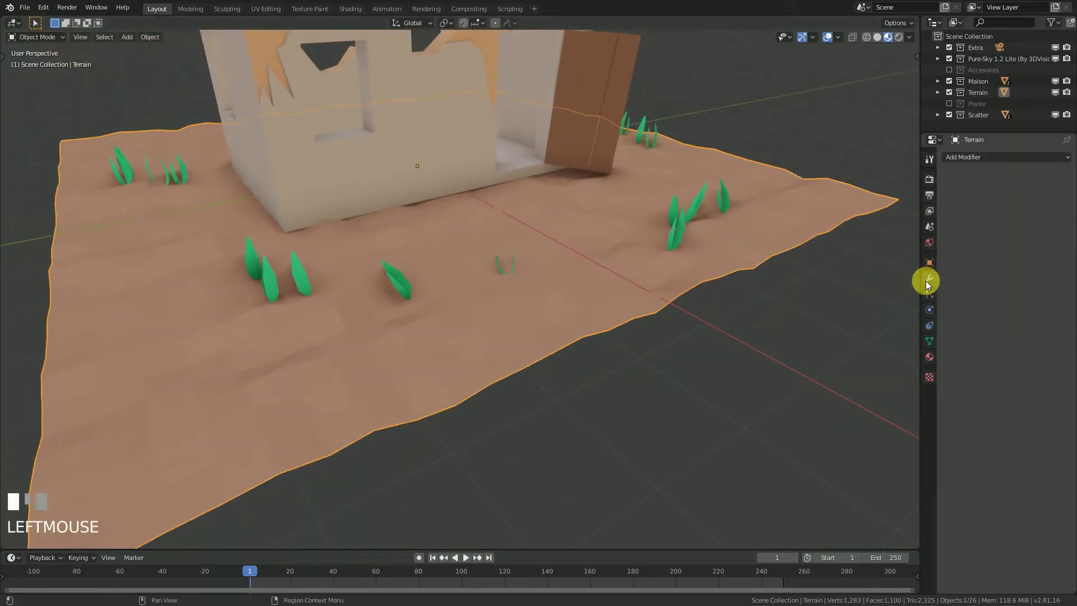
{"action": "left_click", "coordinate": [969, 158]}
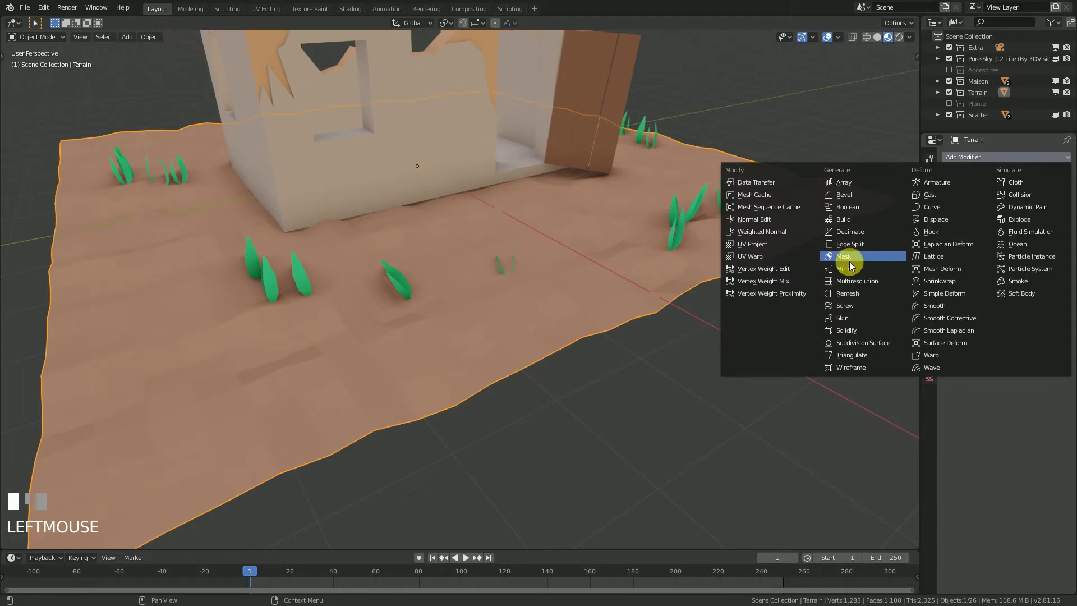
{"action": "left_click", "coordinate": [852, 331]}
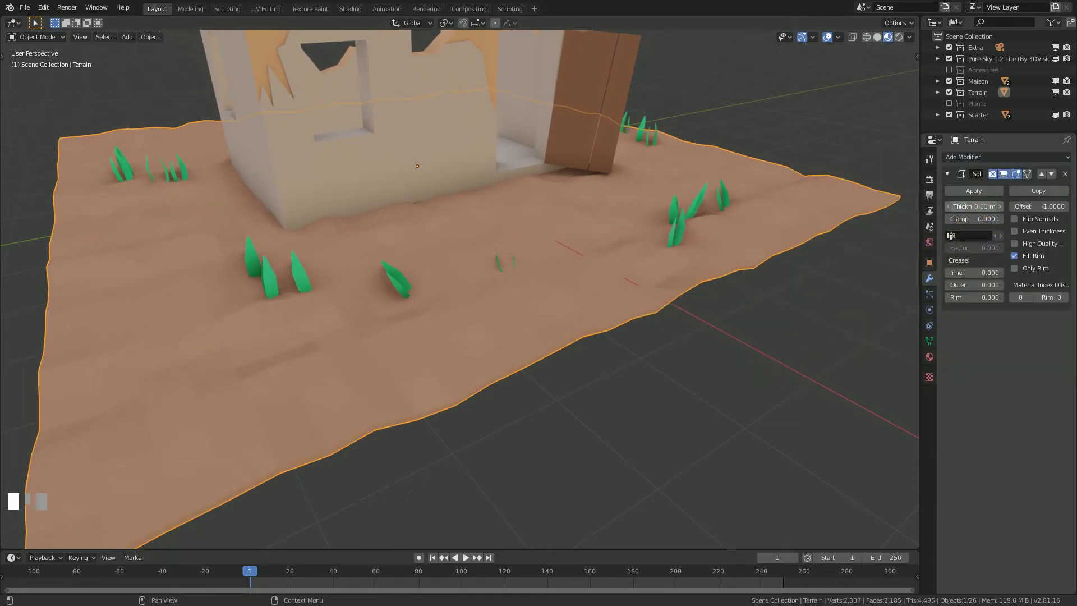
{"action": "left_click_drag", "start_coordinate": [979, 206], "coordinate": [937, 207]}
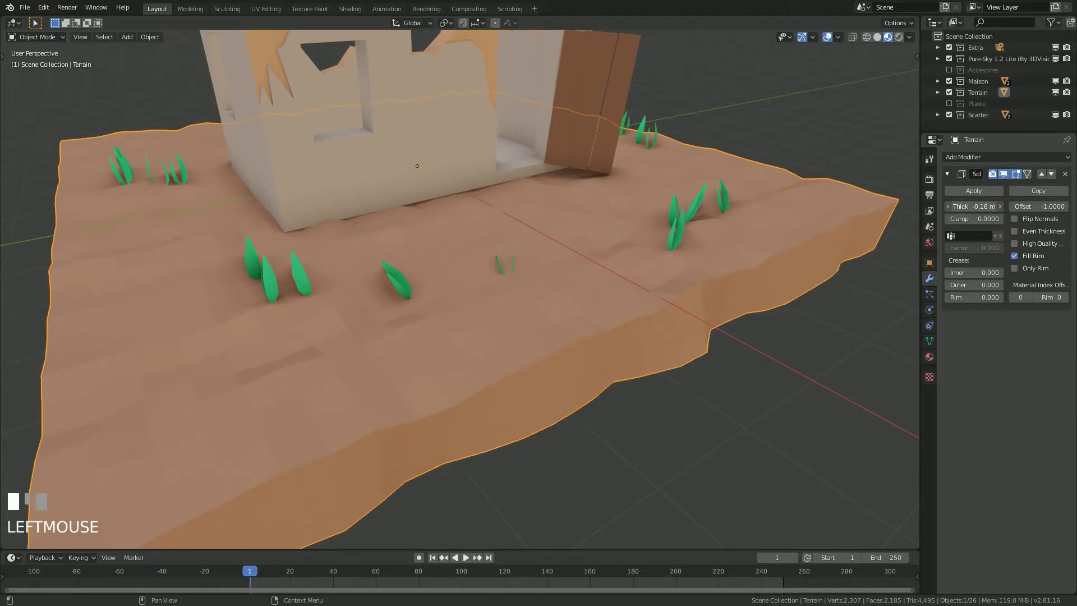
{"action": "middle_click_drag", "start_coordinate": [489, 353], "coordinate": [471, 397]}
{"action": "scroll", "coordinate": [412, 361], "scroll_direction": "up", "scroll_amount": 2}
{"action": "scroll", "coordinate": [450, 373], "scroll_direction": "up", "scroll_amount": 2}
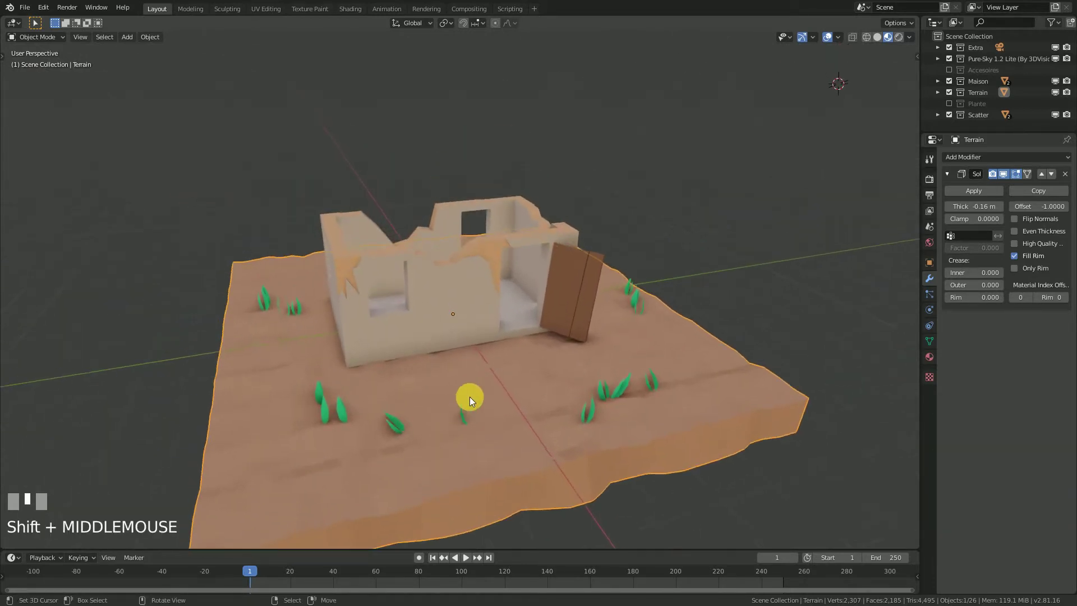
{"action": "left_click", "coordinate": [948, 172]}
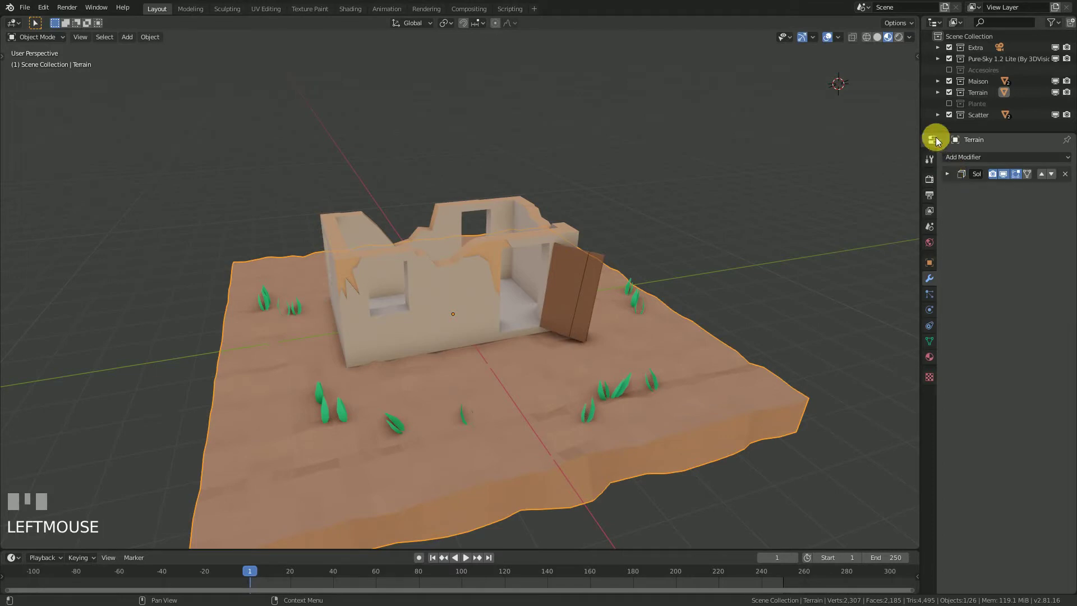
Enlarge the timeline area below the 3D view and switch it to the Shader Editor
{"action": "middle_click_drag", "start_coordinate": [577, 547], "coordinate": [608, 551], "text": "shift"}
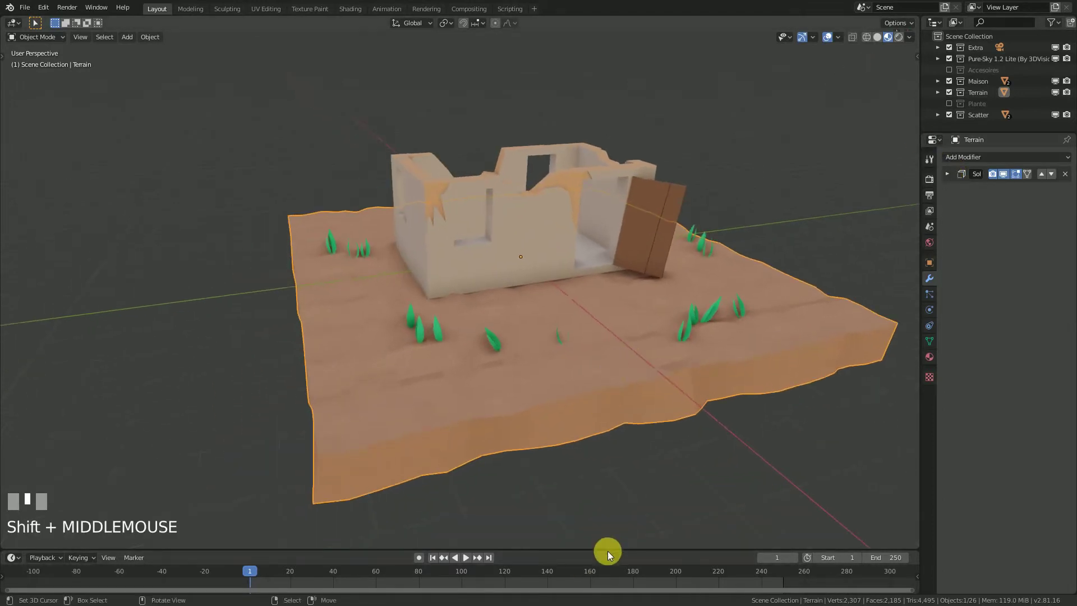
{"action": "left_click_drag", "start_coordinate": [611, 550], "coordinate": [641, 397]}
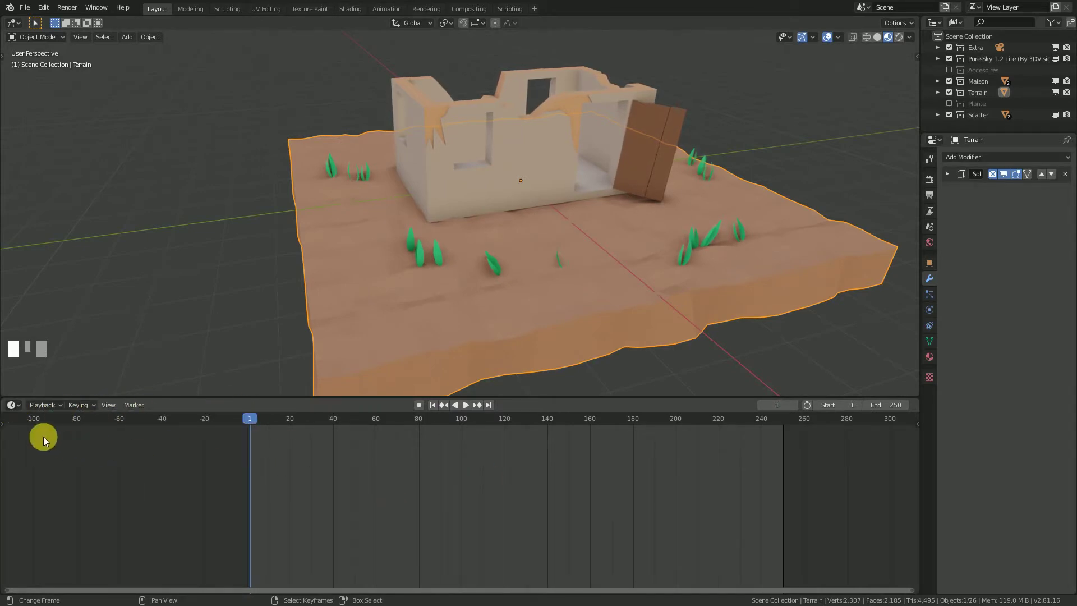
{"action": "left_click", "coordinate": [11, 405]}
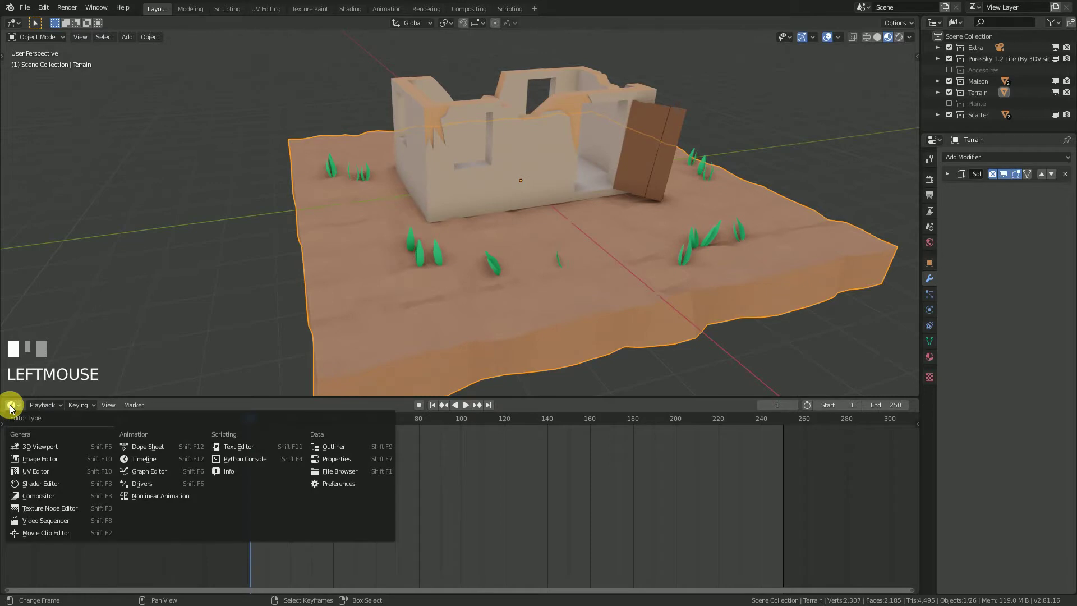
{"action": "left_click", "coordinate": [51, 486]}
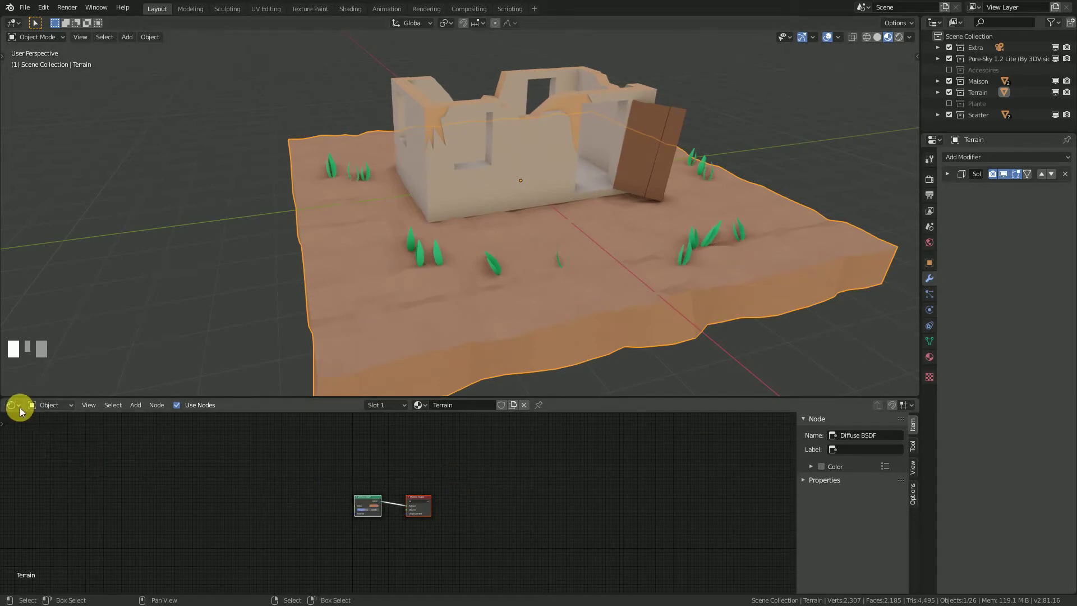
Show the Terrain material's surface settings and bring its shader nodes into close view
{"action": "left_click", "coordinate": [930, 357]}
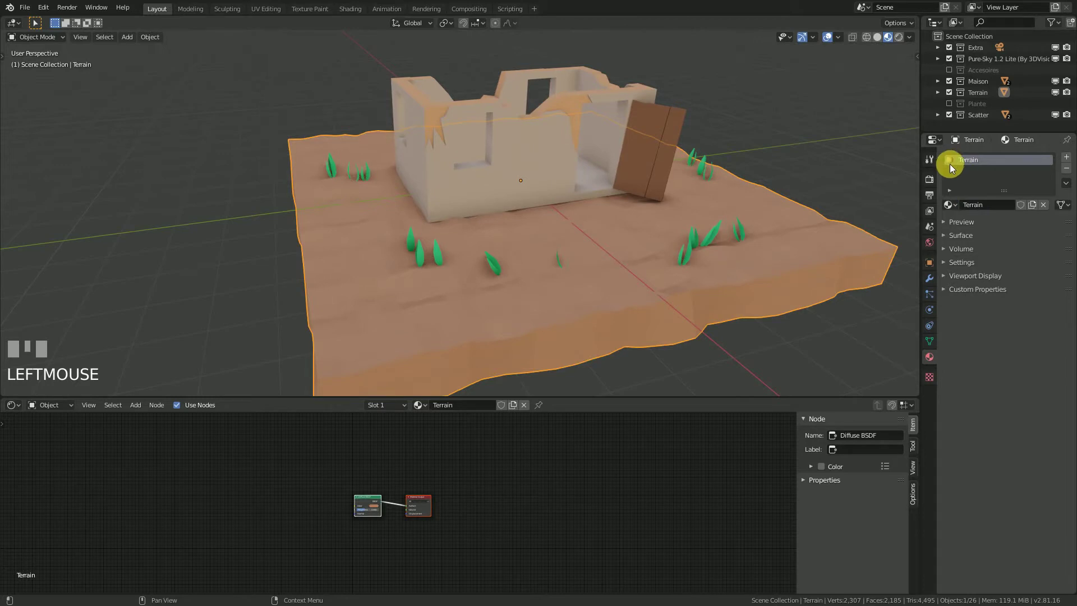
{"action": "scroll", "coordinate": [397, 512], "scroll_direction": "up", "scroll_amount": 6}
{"action": "middle_click_drag", "start_coordinate": [434, 496], "coordinate": [487, 474]}
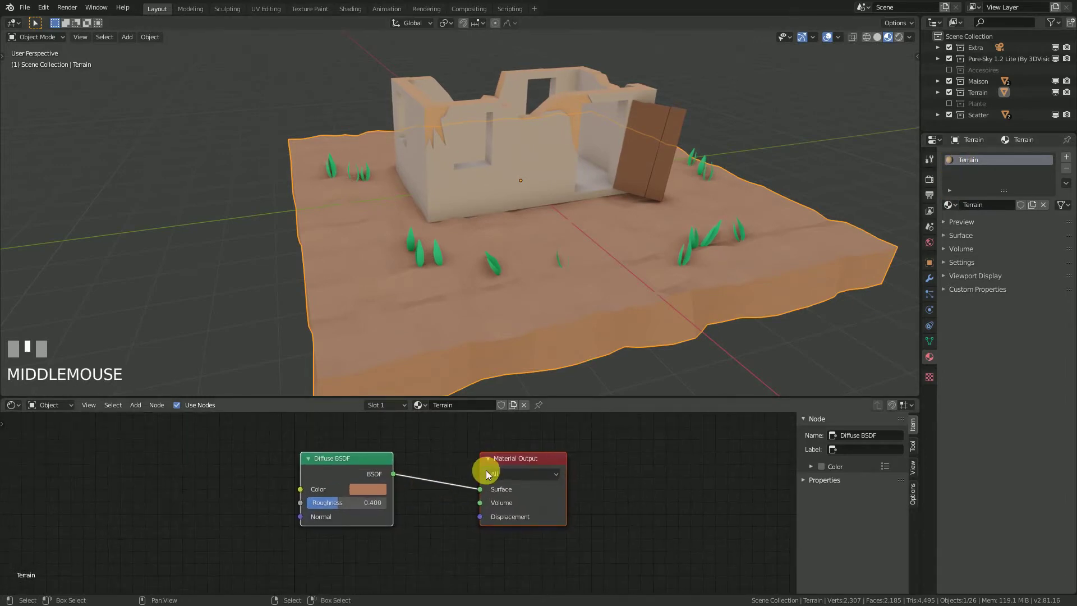
{"action": "left_click", "coordinate": [956, 235]}
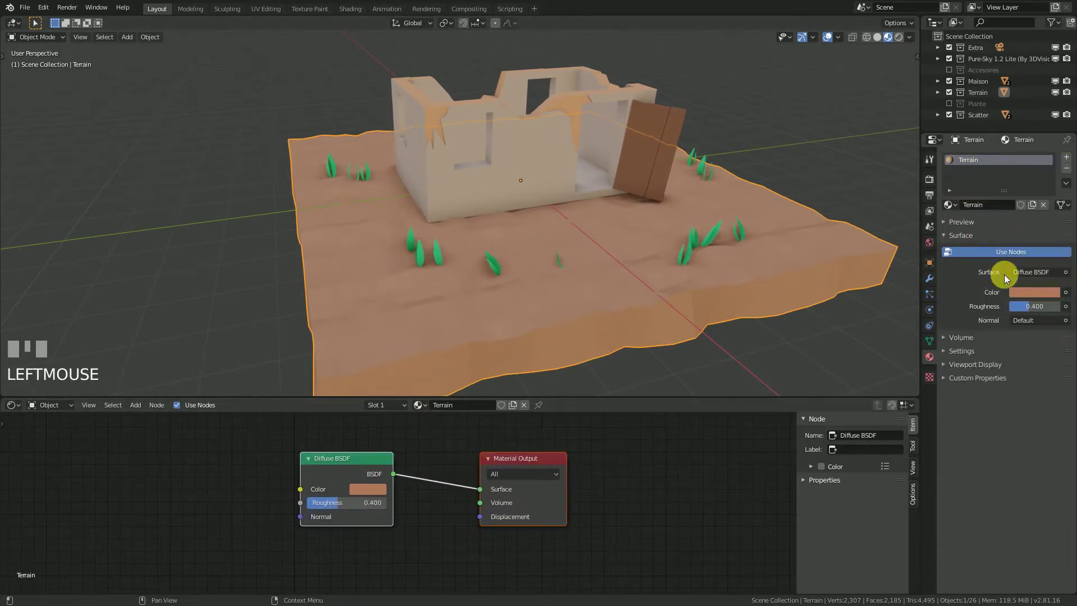
Try other colours on the Diffuse BSDF node of the Terrain material
{"action": "left_click", "coordinate": [363, 491]}
{"action": "left_click", "coordinate": [418, 374]}
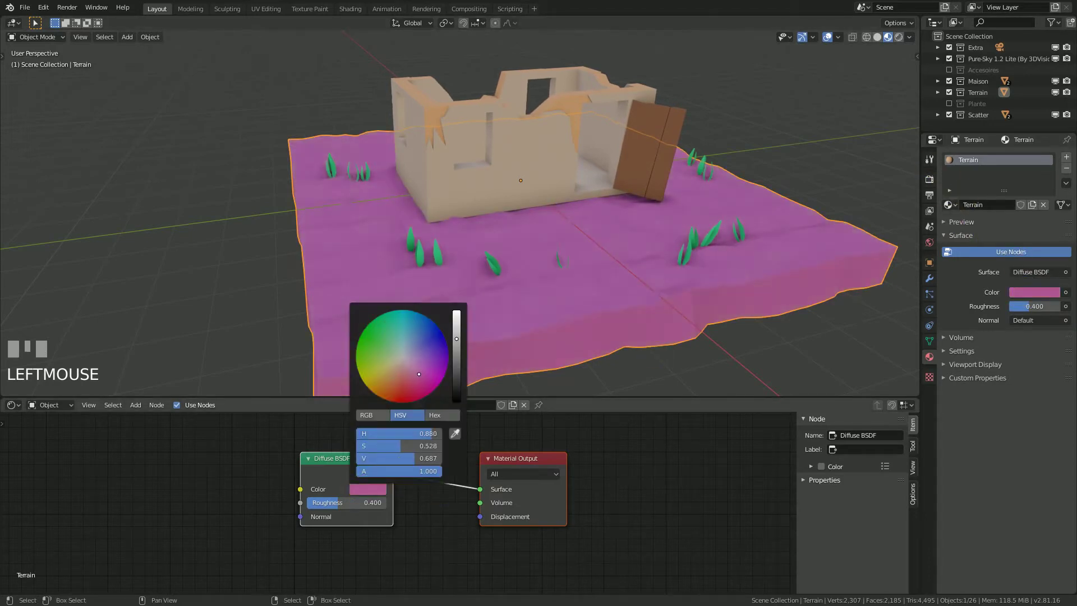
{"action": "left_click_drag", "start_coordinate": [419, 374], "coordinate": [394, 378]}
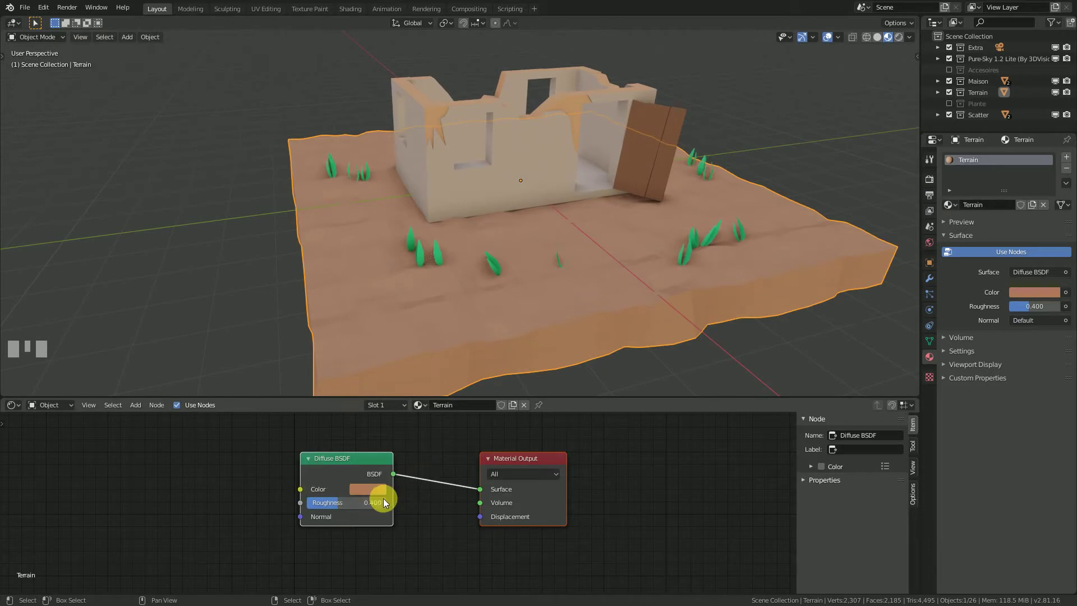
Deselect the shader nodes, hide the node sidebar, and enlarge the Shader Editor to make room for more nodes
{"action": "scroll", "coordinate": [384, 502], "scroll_direction": "down", "scroll_amount": 2}
{"action": "scroll", "coordinate": [617, 322], "scroll_direction": "down", "scroll_amount": 2}
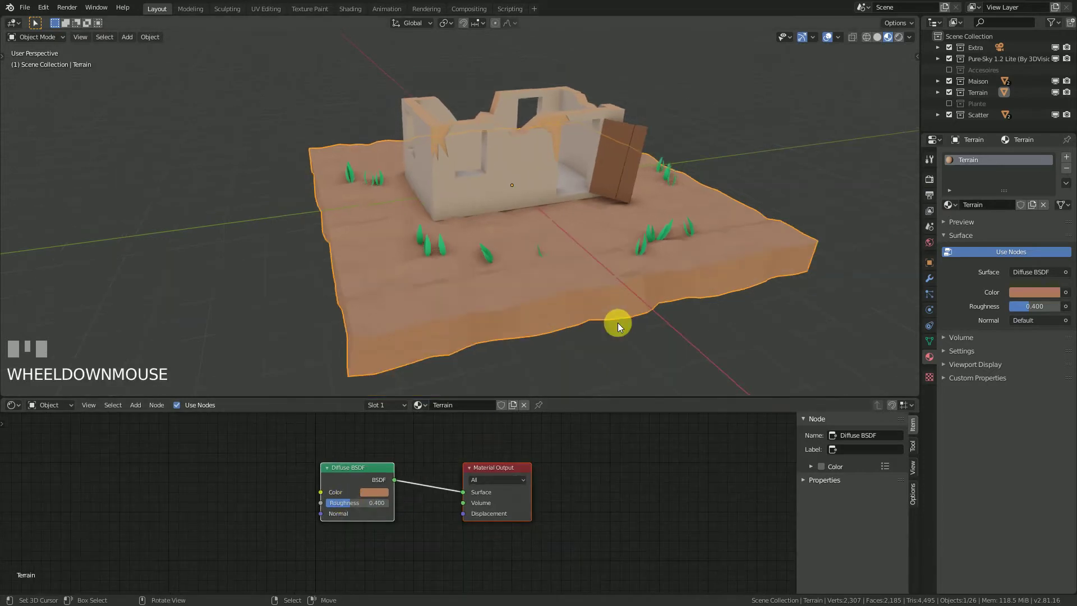
{"action": "middle_click_drag", "start_coordinate": [580, 330], "coordinate": [586, 218], "text": "shift"}
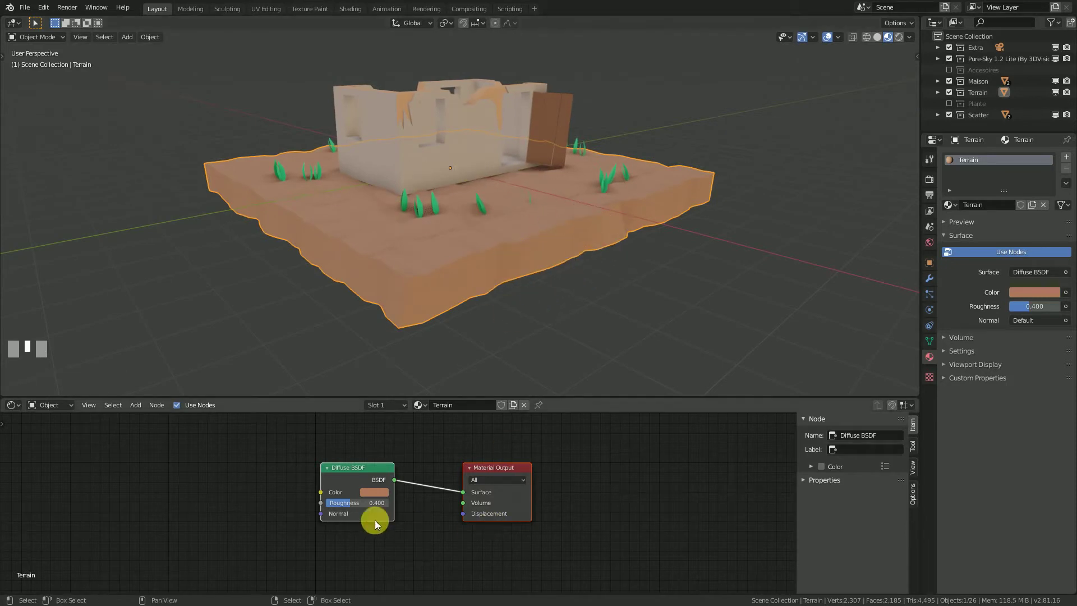
{"action": "scroll", "coordinate": [378, 494], "scroll_direction": "down", "scroll_amount": 1}
{"action": "right_click", "coordinate": [560, 413]}
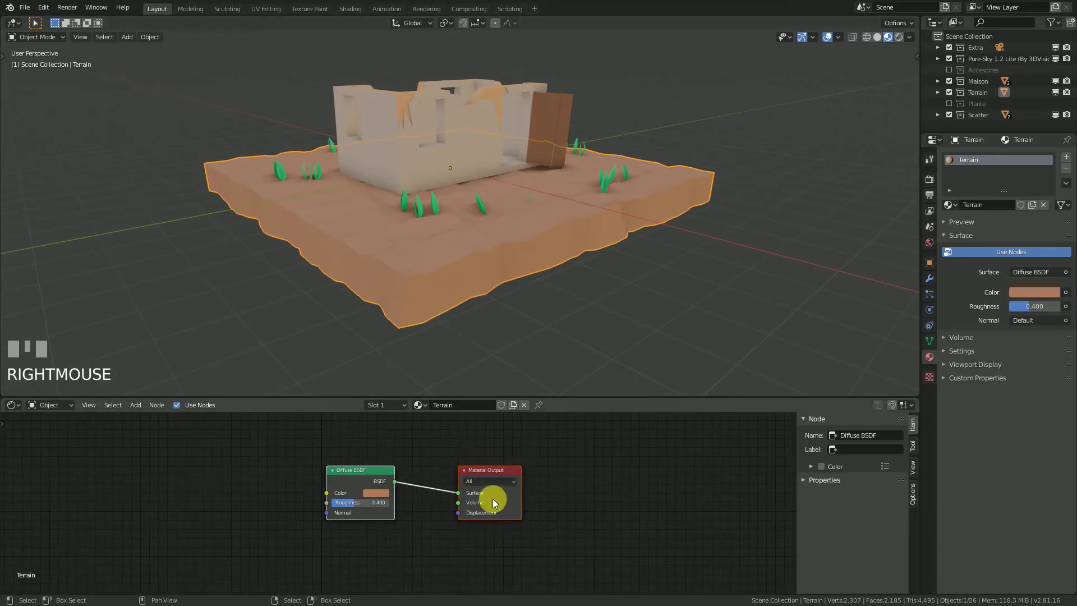
{"action": "right_click", "coordinate": [470, 435]}
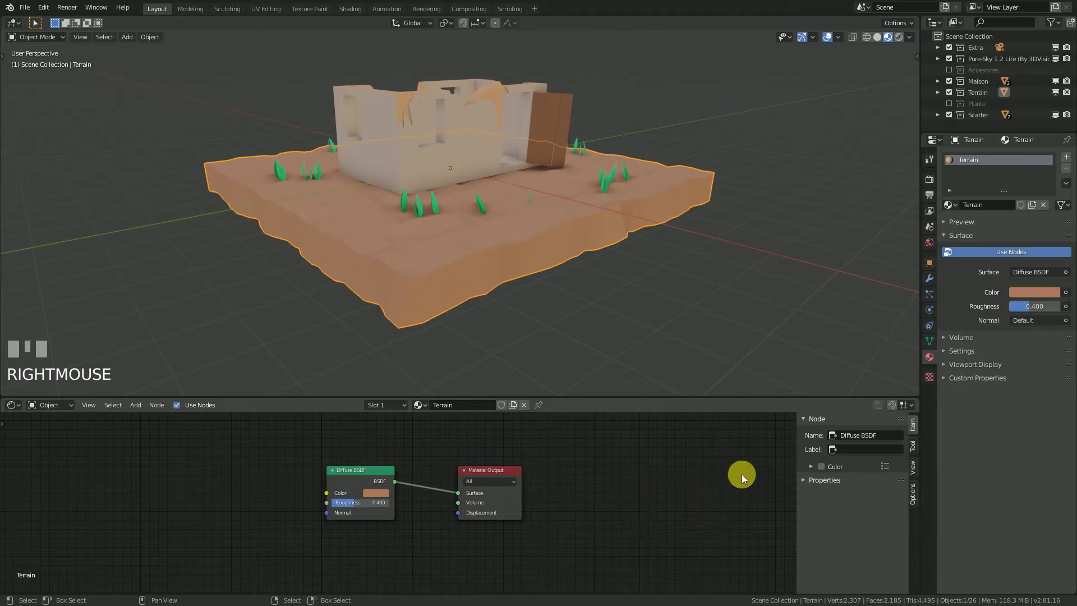
{"action": "key", "text": "n"}
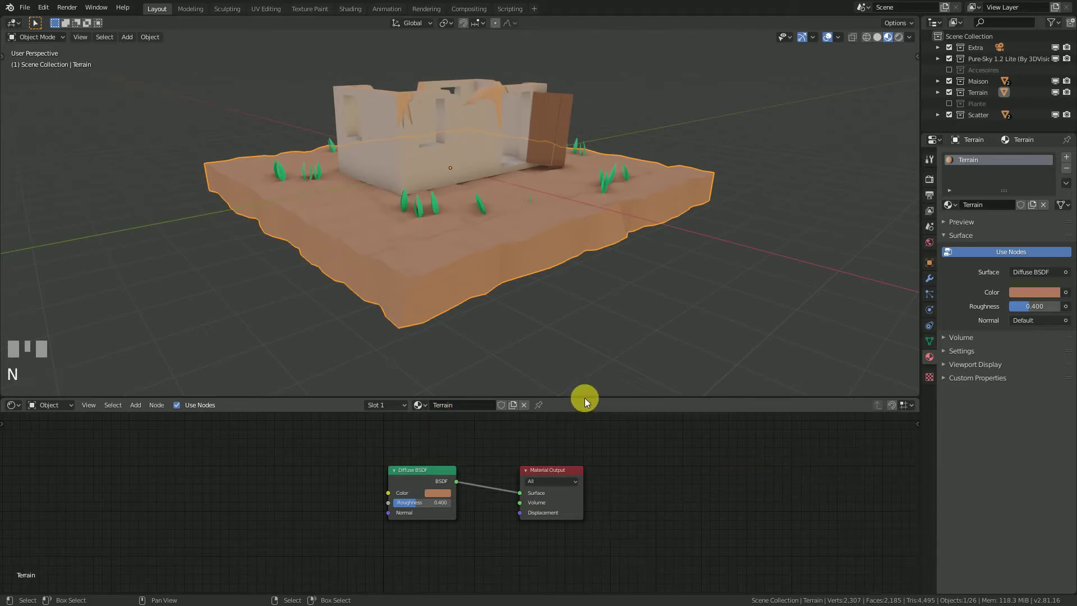
{"action": "left_click_drag", "start_coordinate": [584, 395], "coordinate": [584, 328]}
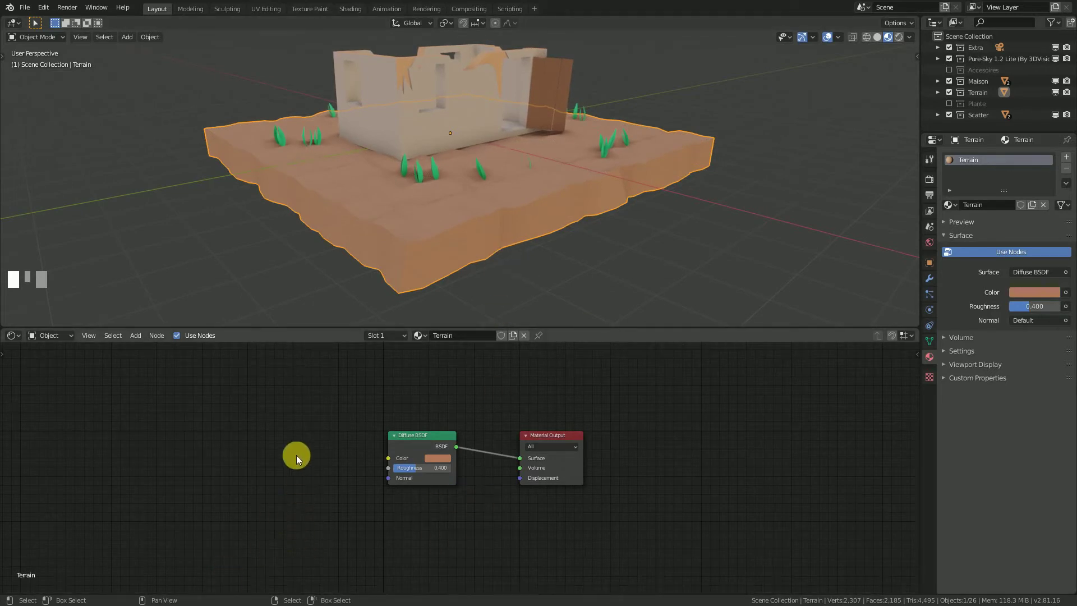
Add a Mapping node well to the left of the Diffuse BSDF node in the Terrain material
{"action": "key", "text": "shift+a"}
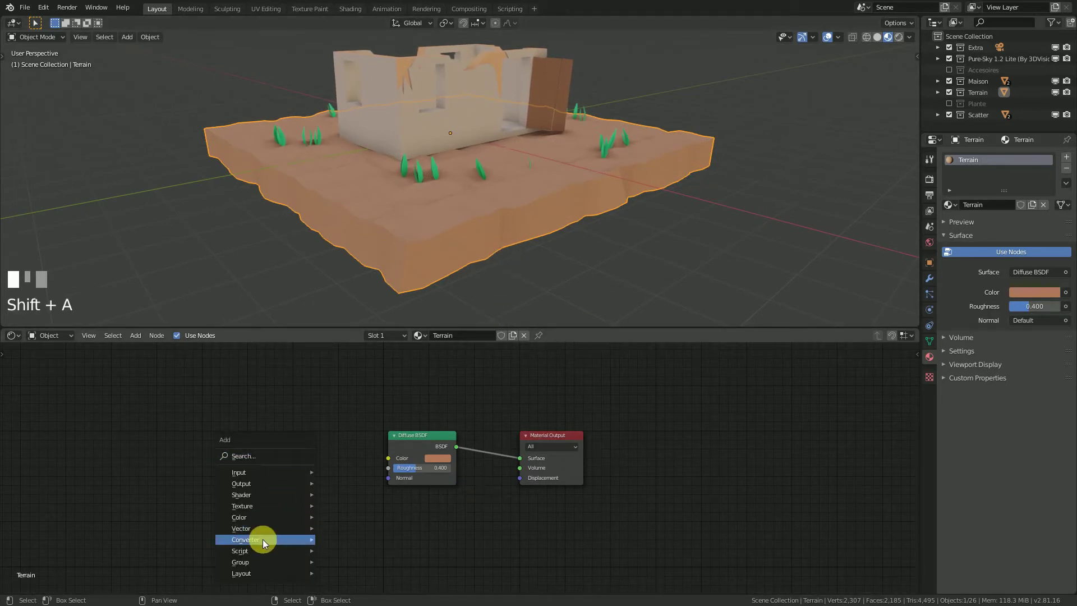
{"action": "mouse_move", "coordinate": [264, 541]}
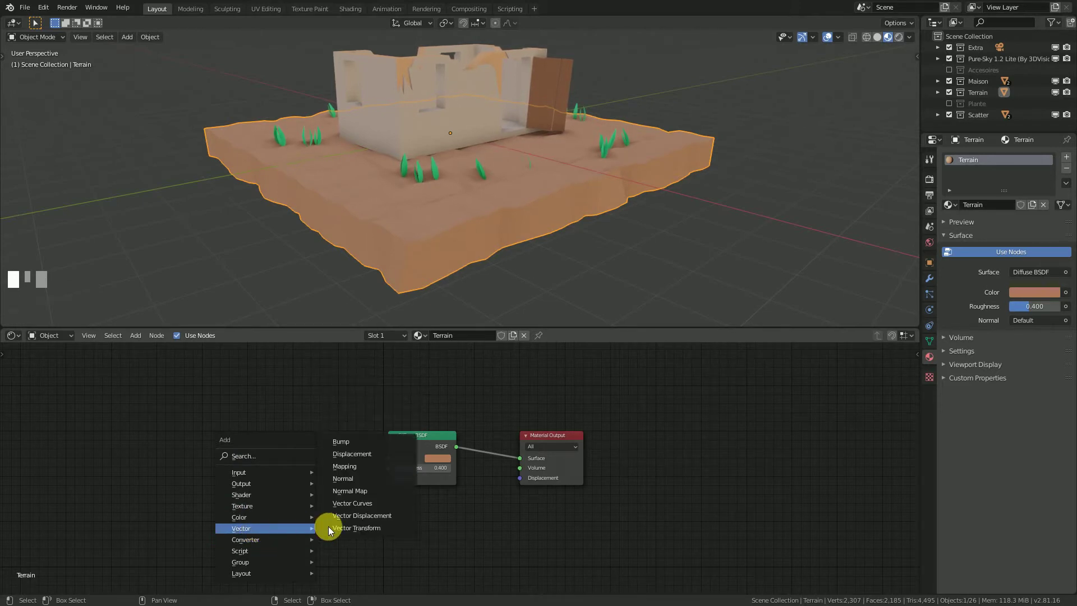
{"action": "left_click", "coordinate": [362, 465]}
{"action": "left_click", "coordinate": [203, 385]}
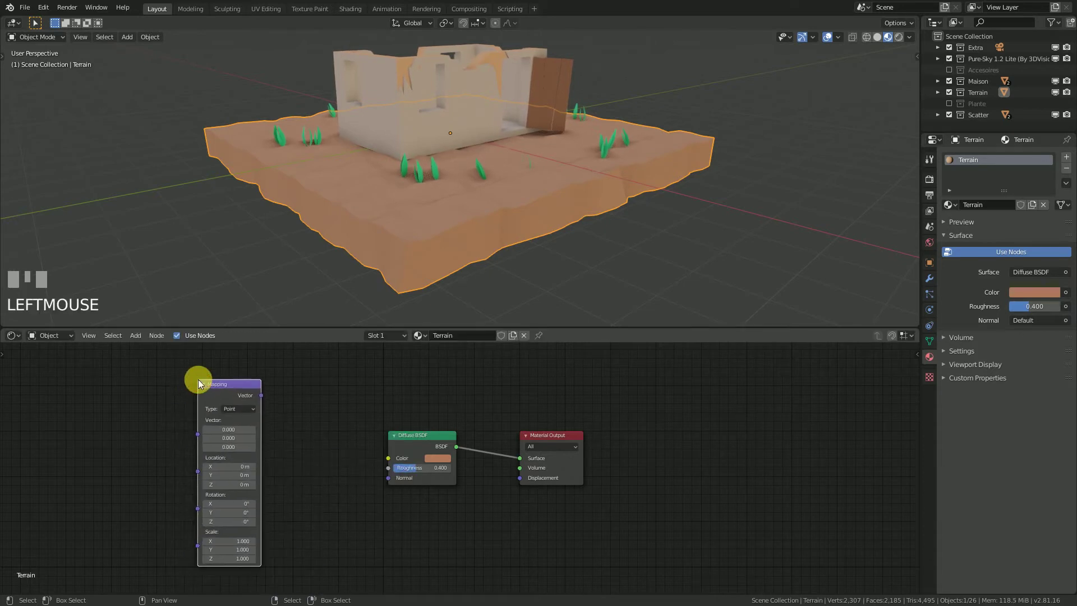
Add a Texture Coordinate node to the left of the Mapping node
{"action": "middle_click_drag", "start_coordinate": [354, 486], "coordinate": [505, 481]}
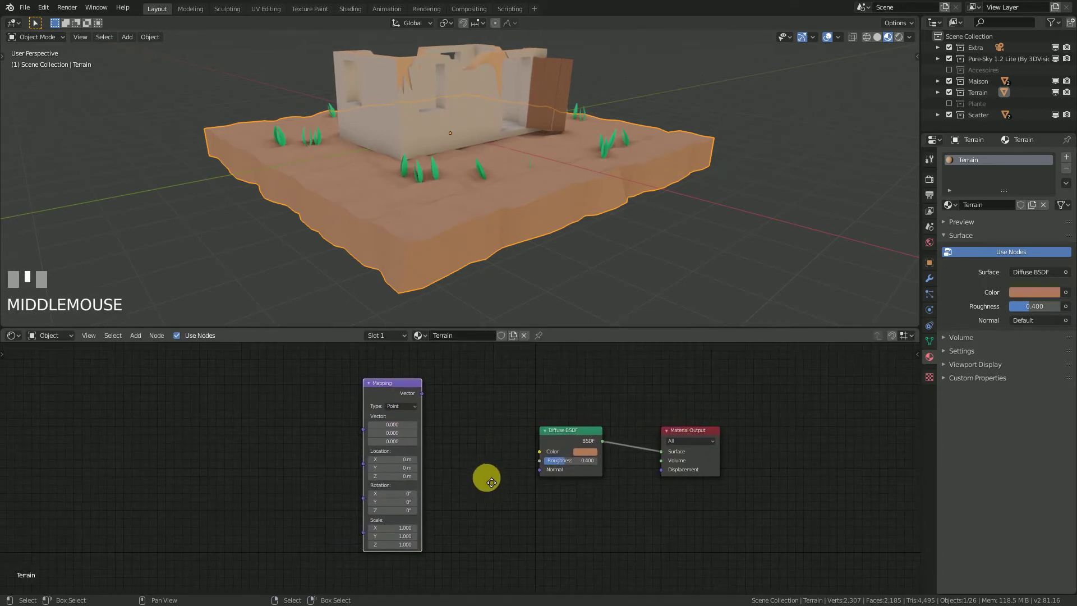
{"action": "key", "text": "shift+a"}
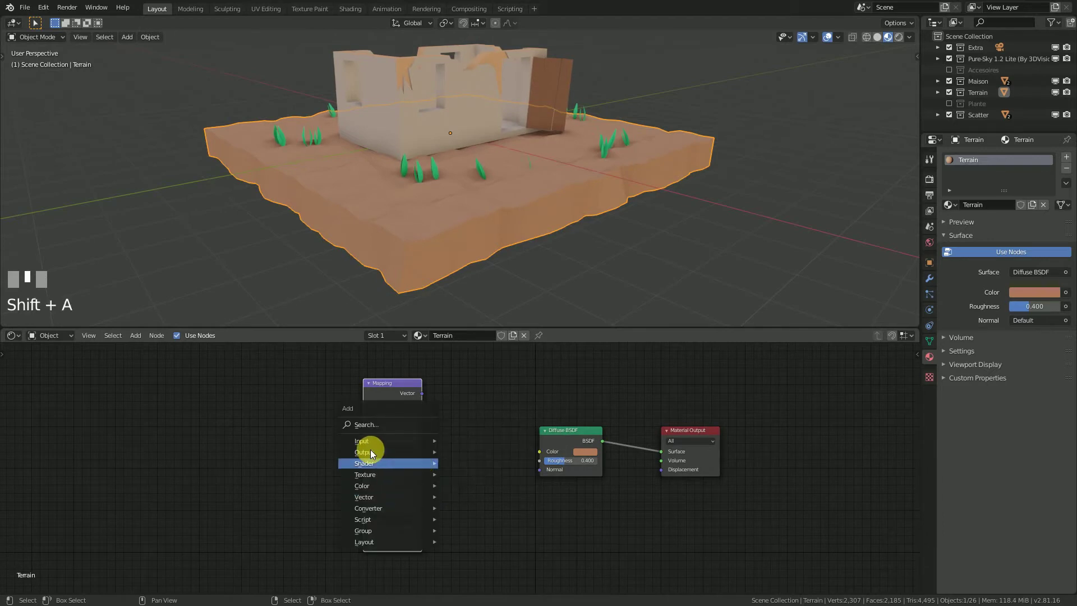
{"action": "mouse_move", "coordinate": [381, 436]}
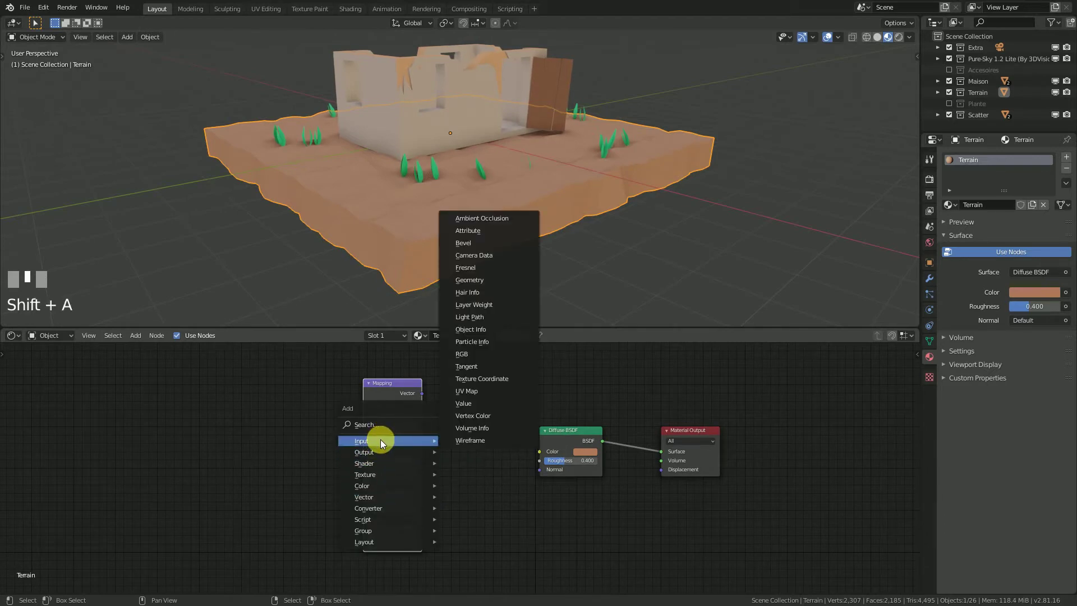
{"action": "left_click", "coordinate": [498, 378]}
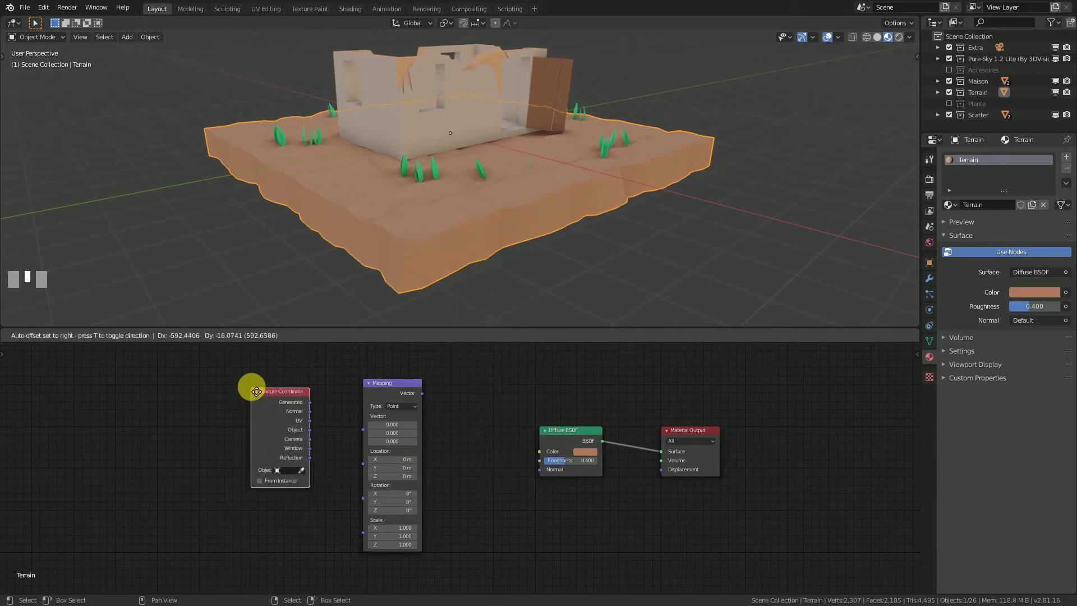
{"action": "left_click", "coordinate": [267, 384]}
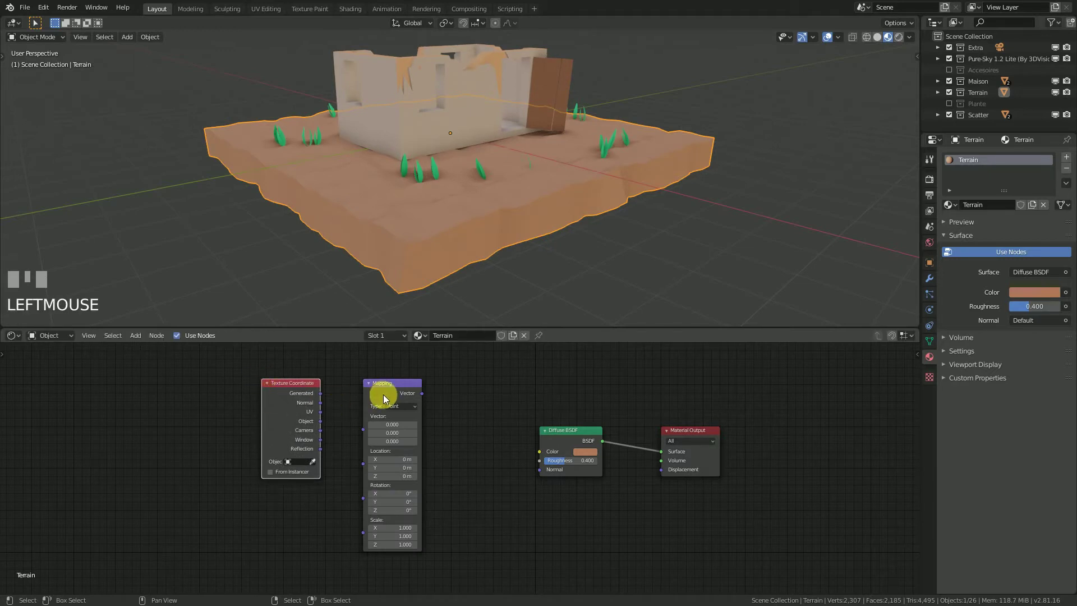
Add a Separate XYZ node just to the right of the Mapping node in the Terrain material
{"action": "key", "text": "shift+a"}
{"action": "mouse_move", "coordinate": [496, 439]}
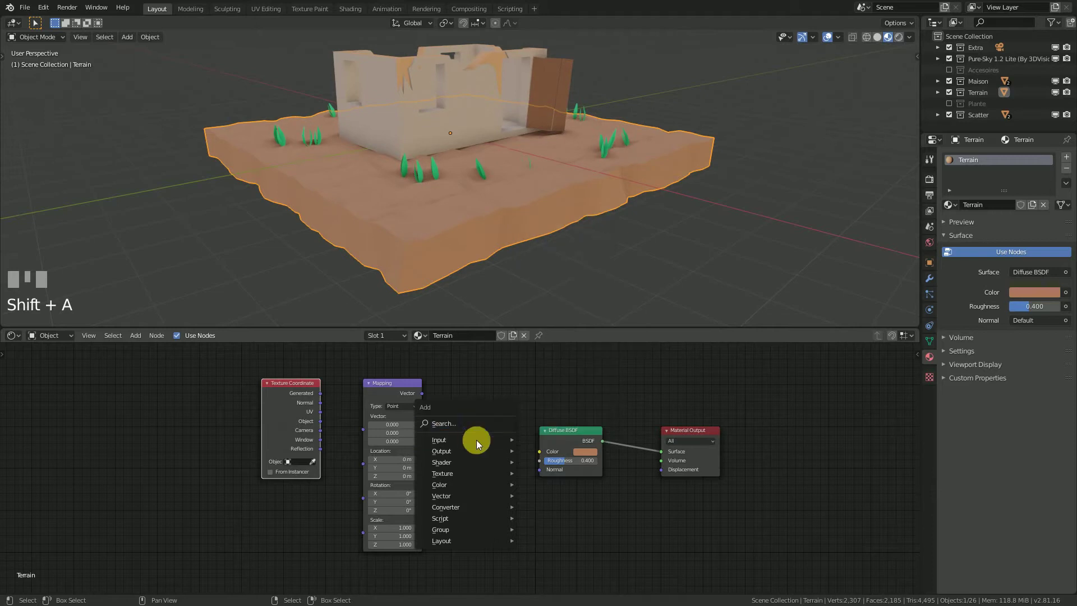
{"action": "left_click", "coordinate": [470, 423]}
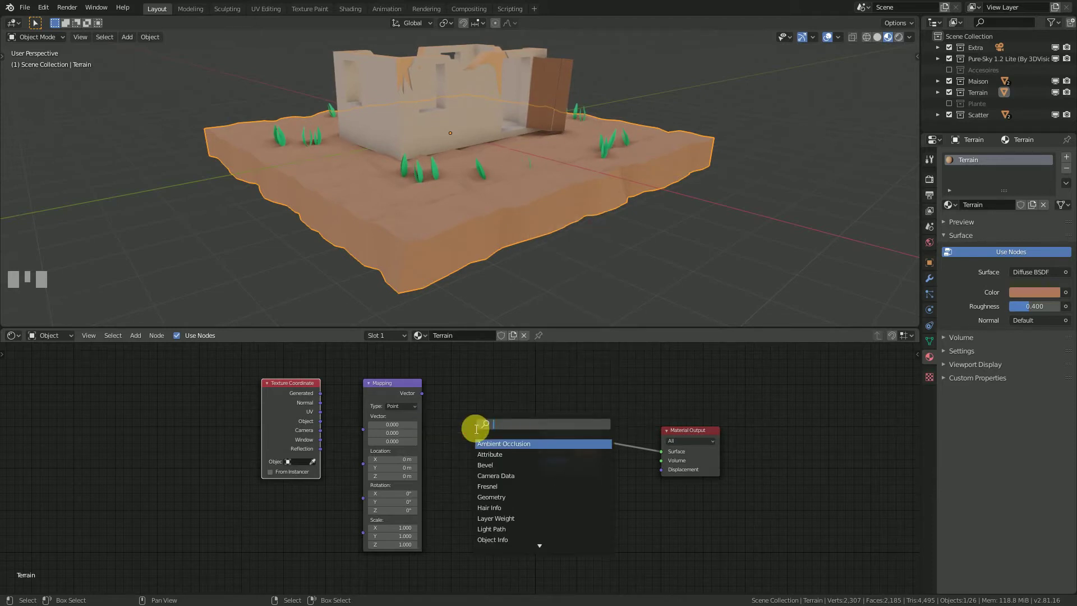
{"action": "type", "text": "se"}
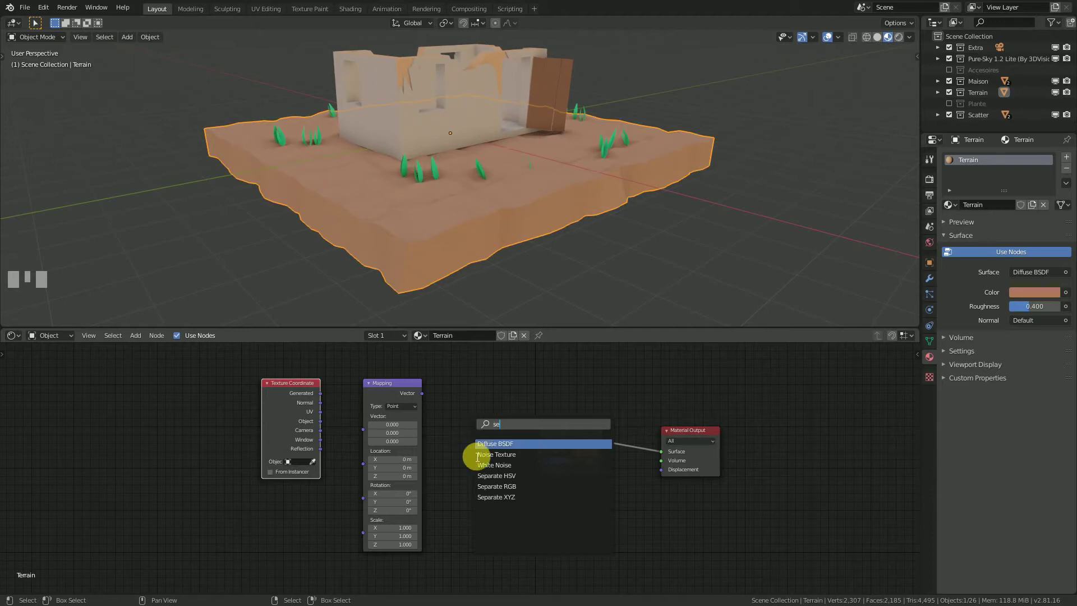
{"action": "left_click", "coordinate": [507, 497]}
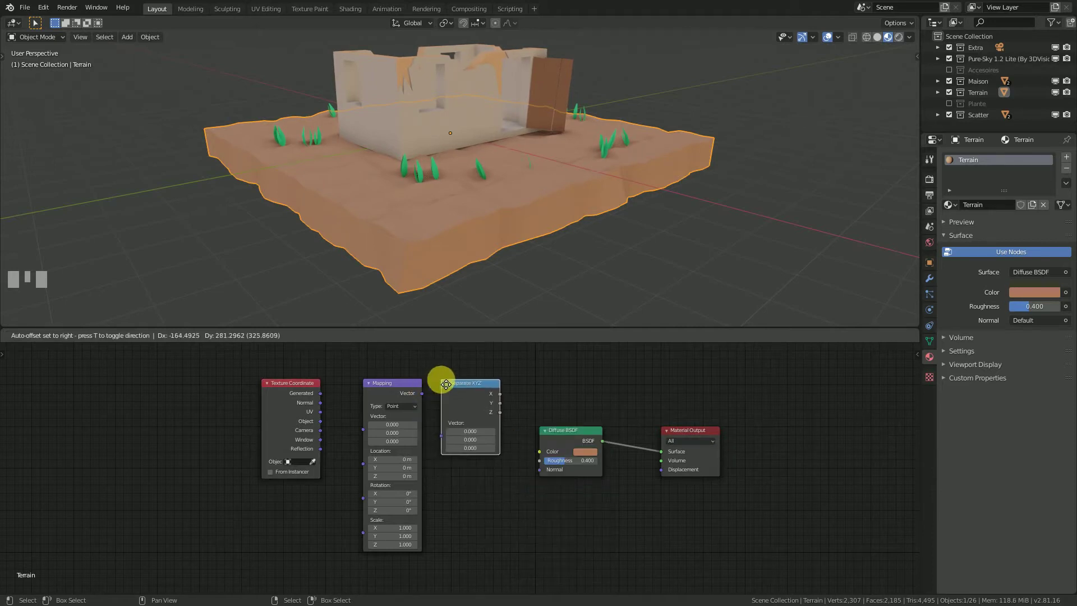
{"action": "left_click", "coordinate": [453, 388]}
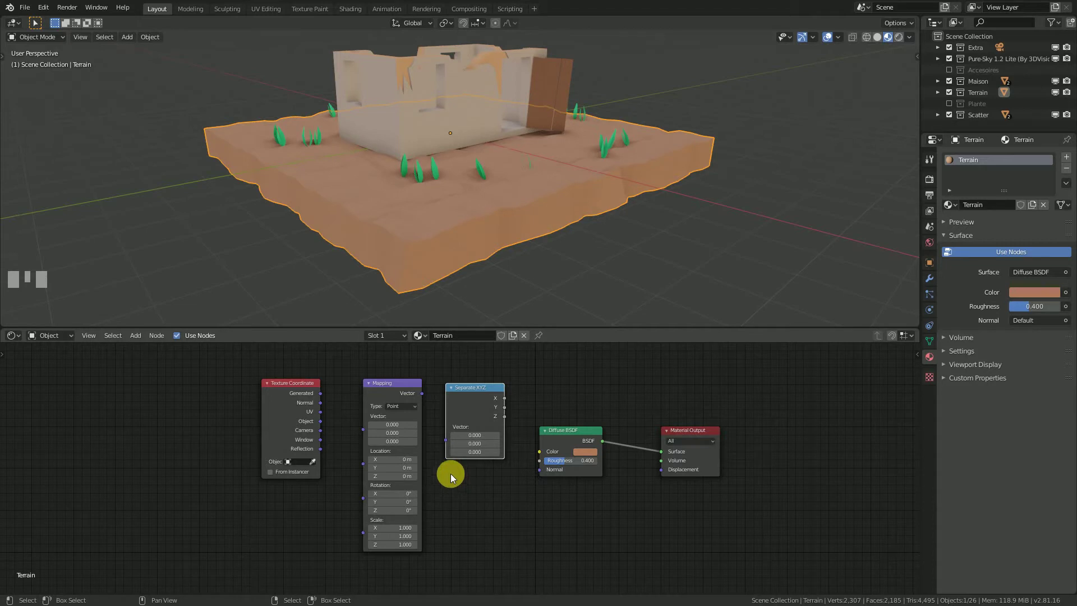
Place Separate XYZ between Texture Coordinate and Mapping, linking Generated to its Vector input and its Z output to the Mapping Vector
{"action": "right_click_drag", "start_coordinate": [323, 399], "coordinate": [278, 400]}
{"action": "left_click_drag", "start_coordinate": [275, 396], "coordinate": [446, 439]}
{"action": "right_click_drag", "start_coordinate": [480, 414], "coordinate": [318, 414]}
{"action": "left_click_drag", "start_coordinate": [344, 417], "coordinate": [372, 432]}
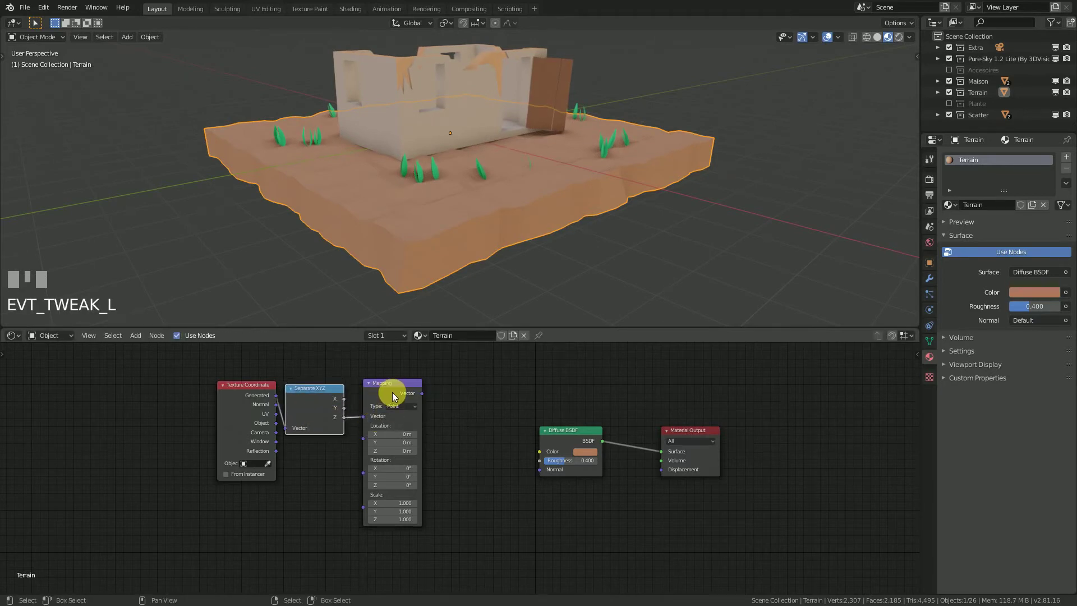
{"action": "right_click_drag", "start_coordinate": [392, 404], "coordinate": [398, 412]}
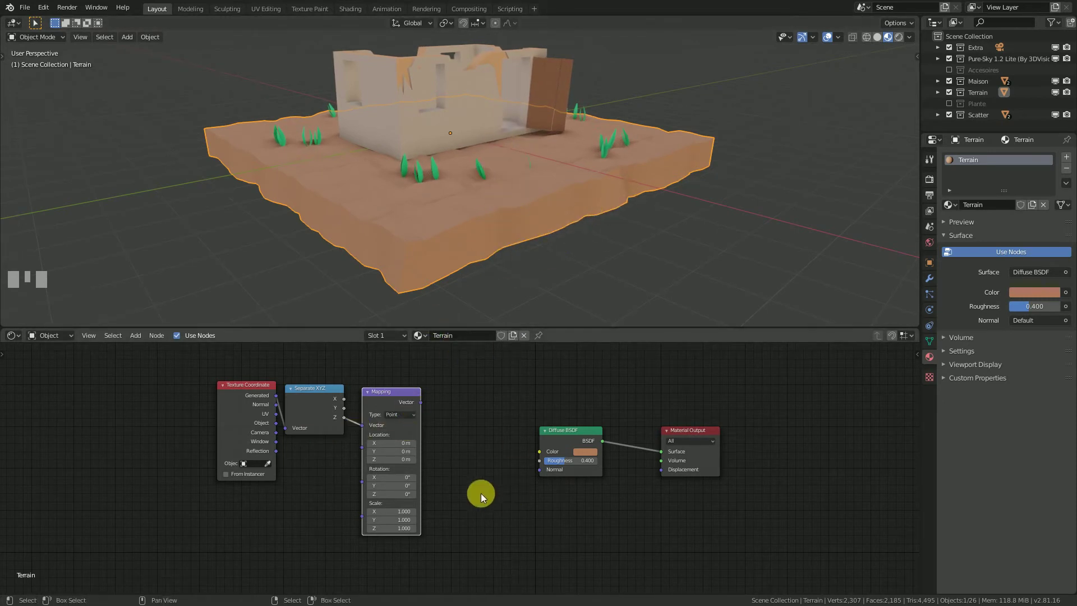
Move the Material Output and Diffuse BSDF nodes farther right to leave a wide gap after the Mapping node
{"action": "scroll", "coordinate": [480, 493], "scroll_direction": "up", "scroll_amount": 2}
{"action": "middle_click_drag", "start_coordinate": [480, 493], "coordinate": [372, 466]}
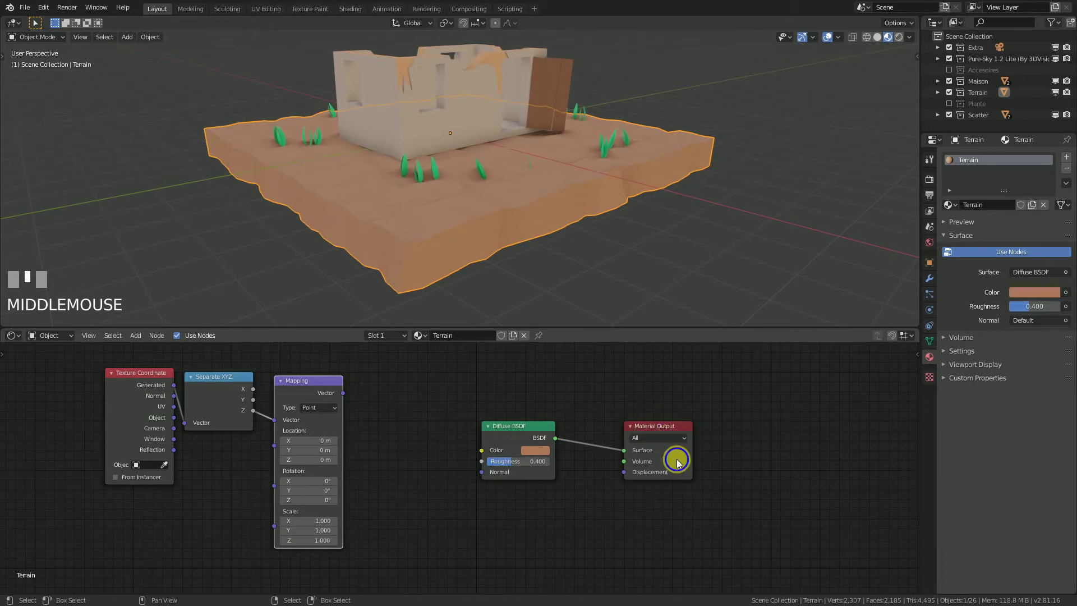
{"action": "right_click_drag", "start_coordinate": [677, 461], "coordinate": [818, 420]}
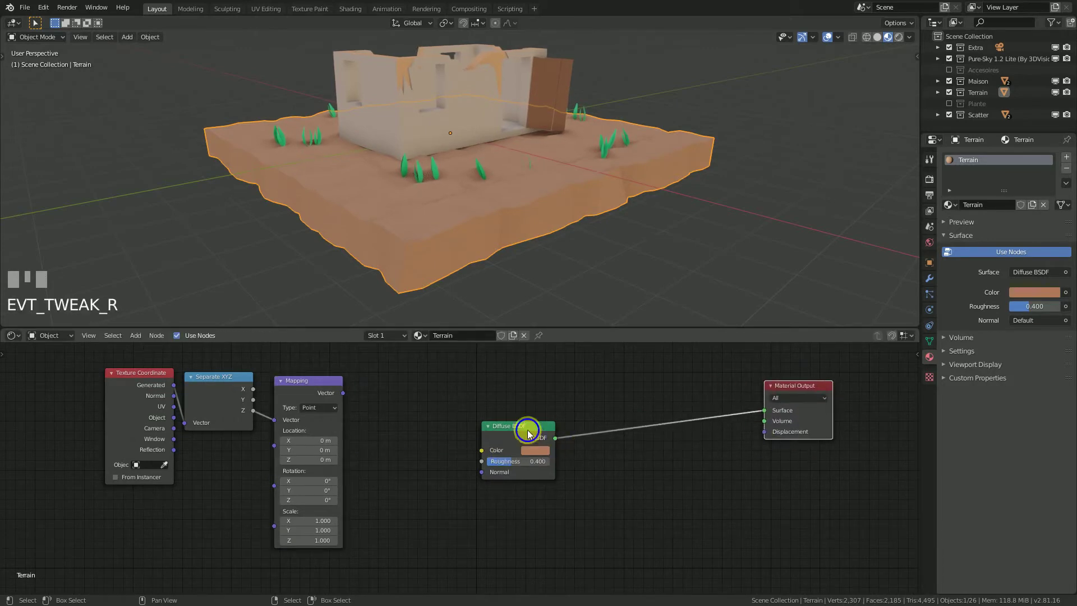
{"action": "right_click_drag", "start_coordinate": [527, 431], "coordinate": [706, 399]}
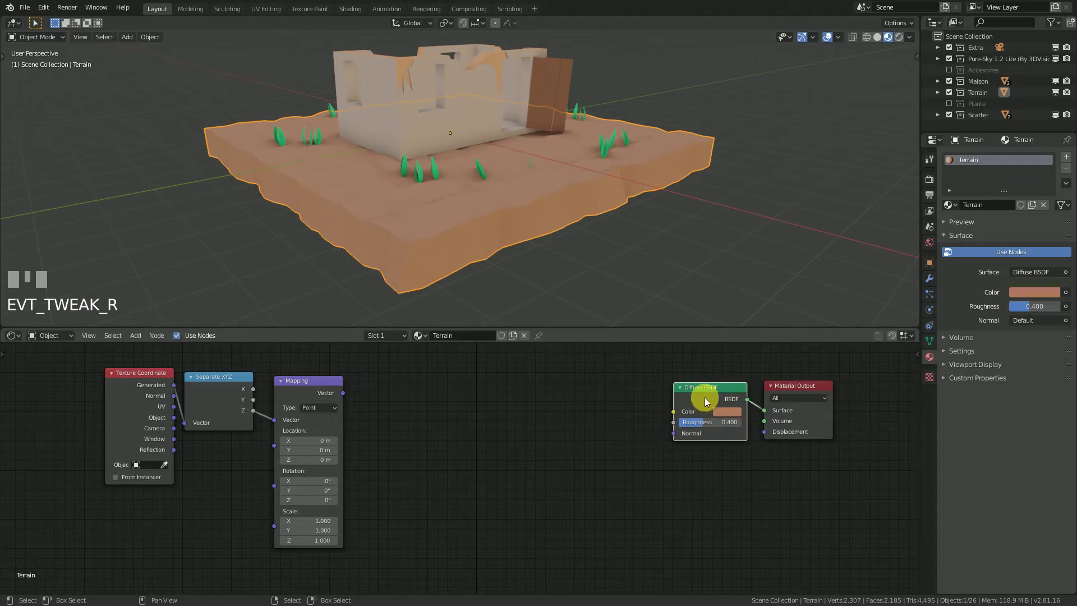
Add a ColorRamp node in the gap between the Mapping and Diffuse BSDF nodes
{"action": "key", "text": "shift+a"}
{"action": "left_click", "coordinate": [522, 451]}
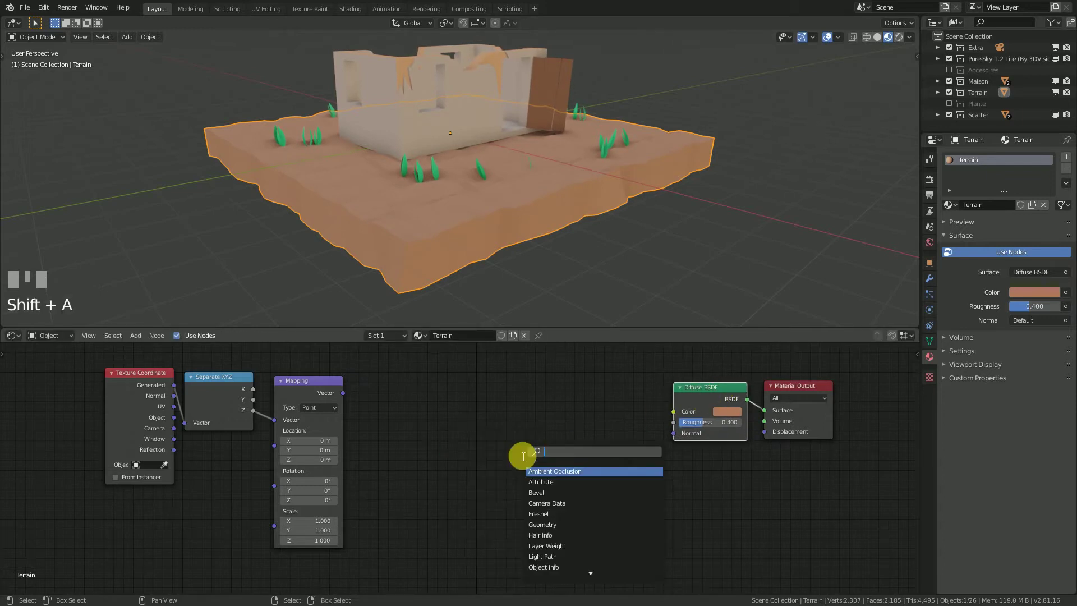
{"action": "type", "text": "colo"}
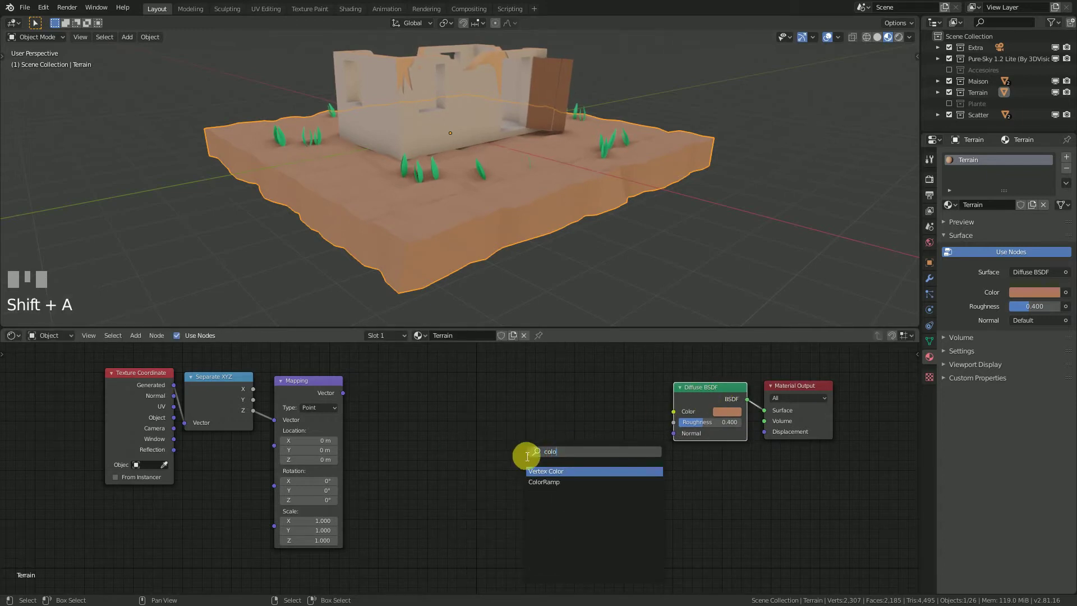
{"action": "left_click", "coordinate": [564, 487]}
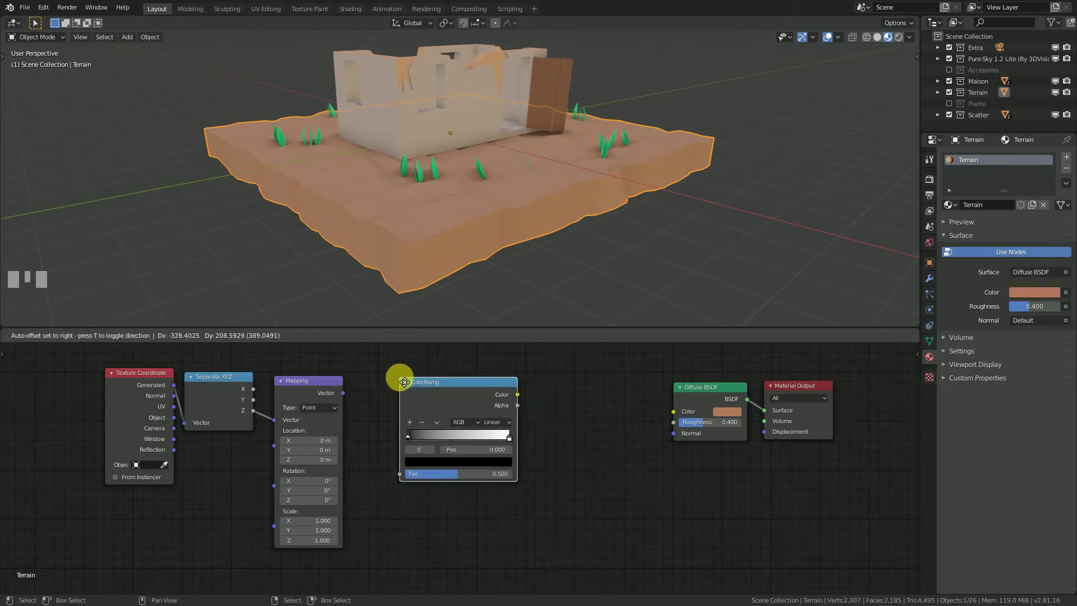
{"action": "left_click", "coordinate": [408, 381]}
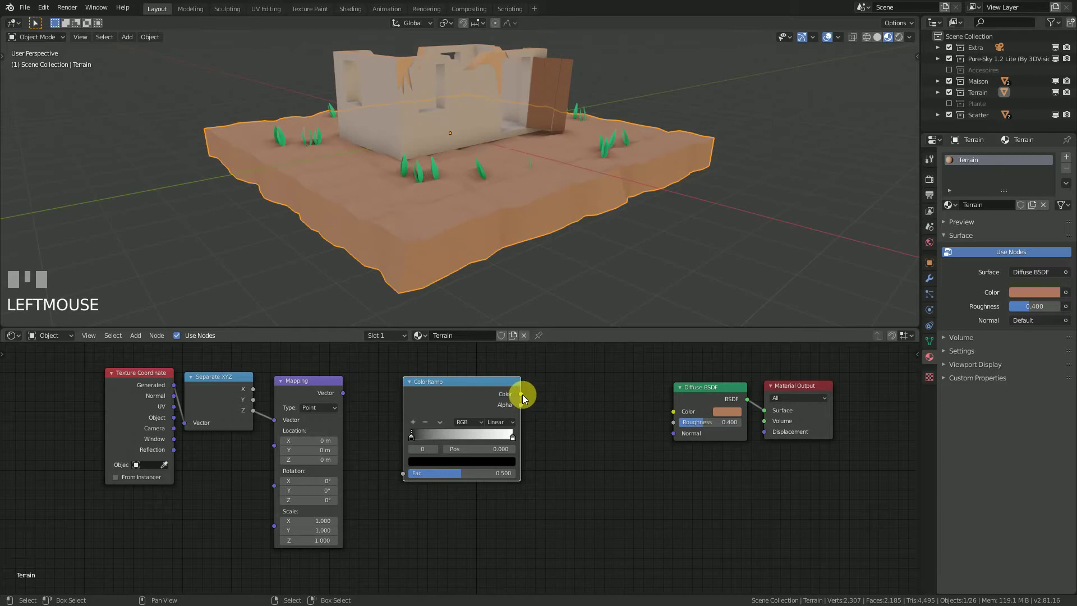
Link the ColorRamp's Color output to the Diffuse BSDF Color and the Mapping Vector output to the ColorRamp's Fac
{"action": "left_click_drag", "start_coordinate": [521, 394], "coordinate": [678, 411]}
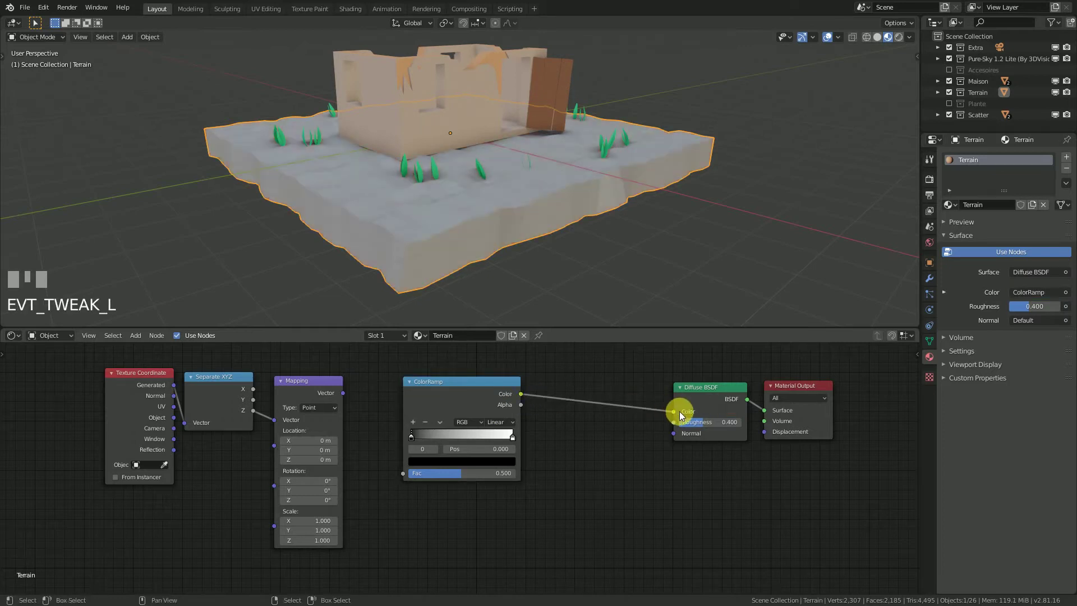
{"action": "left_click_drag", "start_coordinate": [343, 393], "coordinate": [381, 402]}
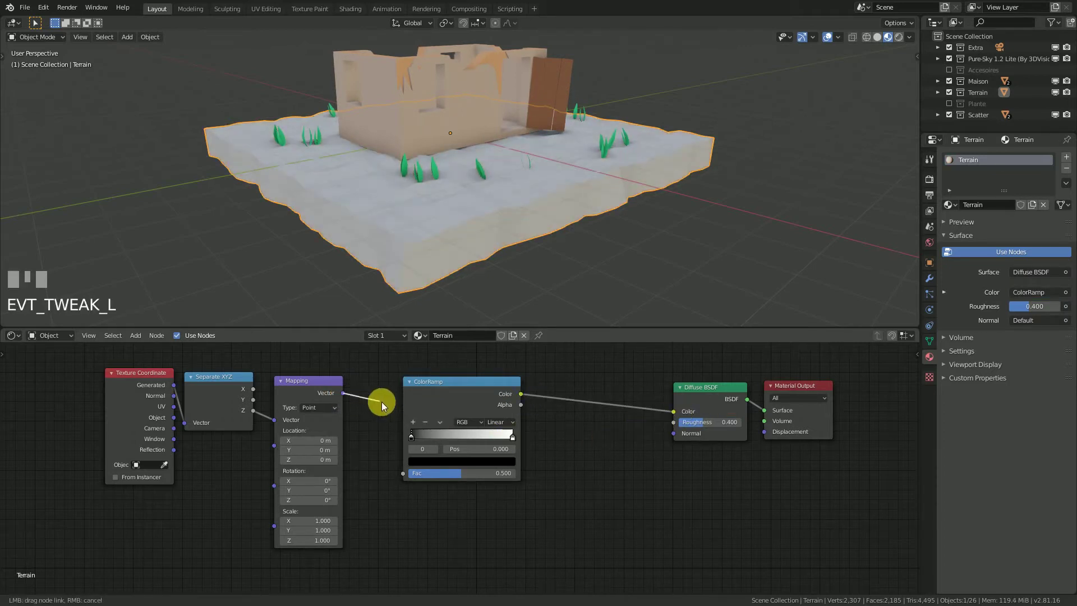
{"action": "left_click_drag", "start_coordinate": [392, 467], "coordinate": [402, 476]}
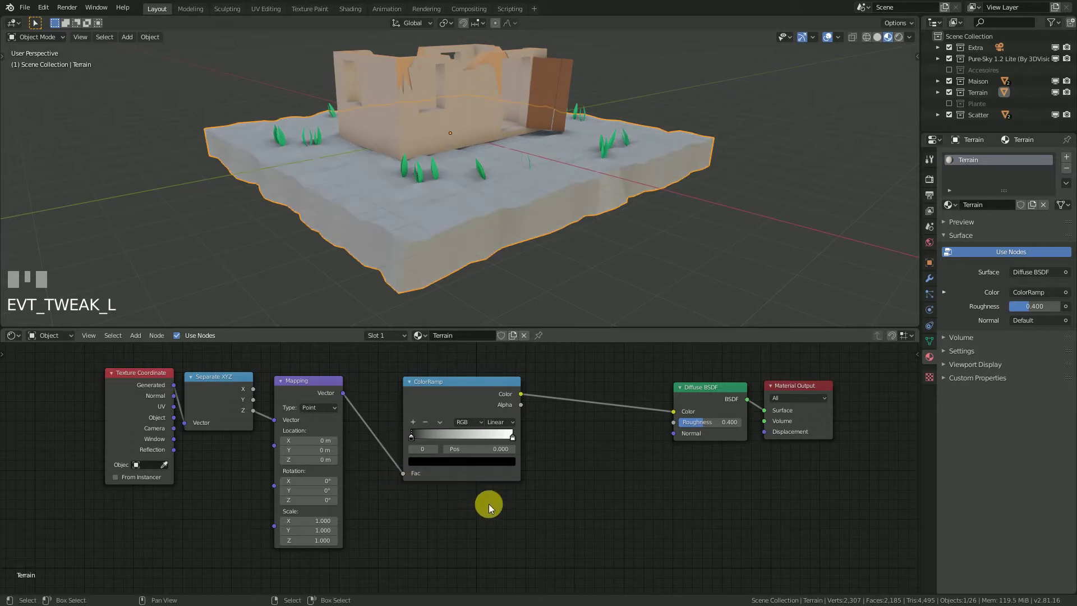
Set the ColorRamp's first stop to a light orange with H 0.052, S 0.522 and V 0.847
{"action": "middle_click_drag", "start_coordinate": [505, 262], "coordinate": [500, 236]}
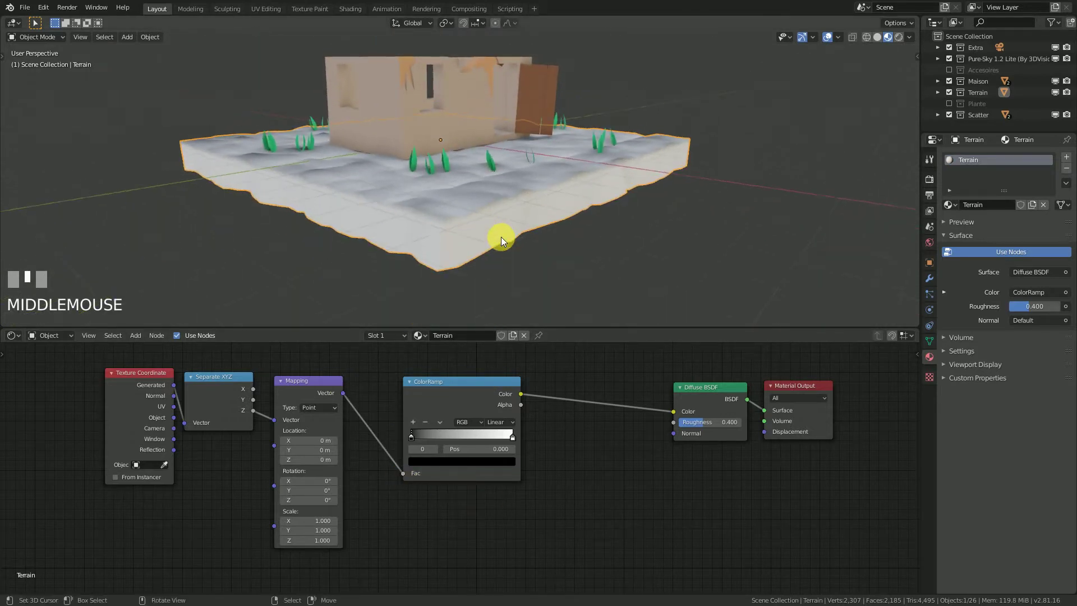
{"action": "scroll", "coordinate": [464, 421], "scroll_direction": "up", "scroll_amount": 2}
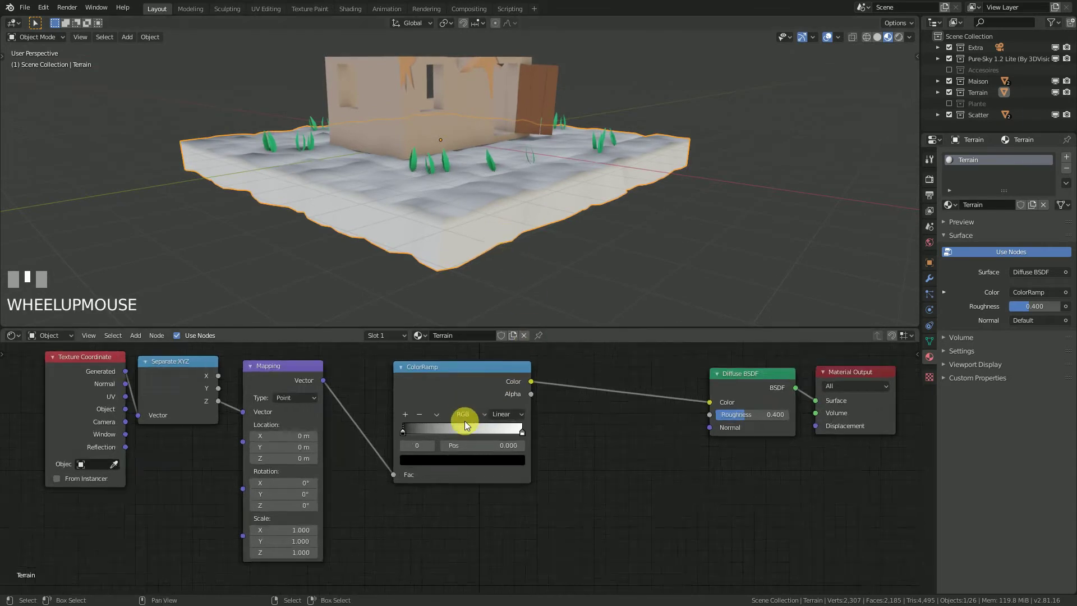
{"action": "left_click", "coordinate": [399, 430]}
{"action": "left_click", "coordinate": [426, 461]}
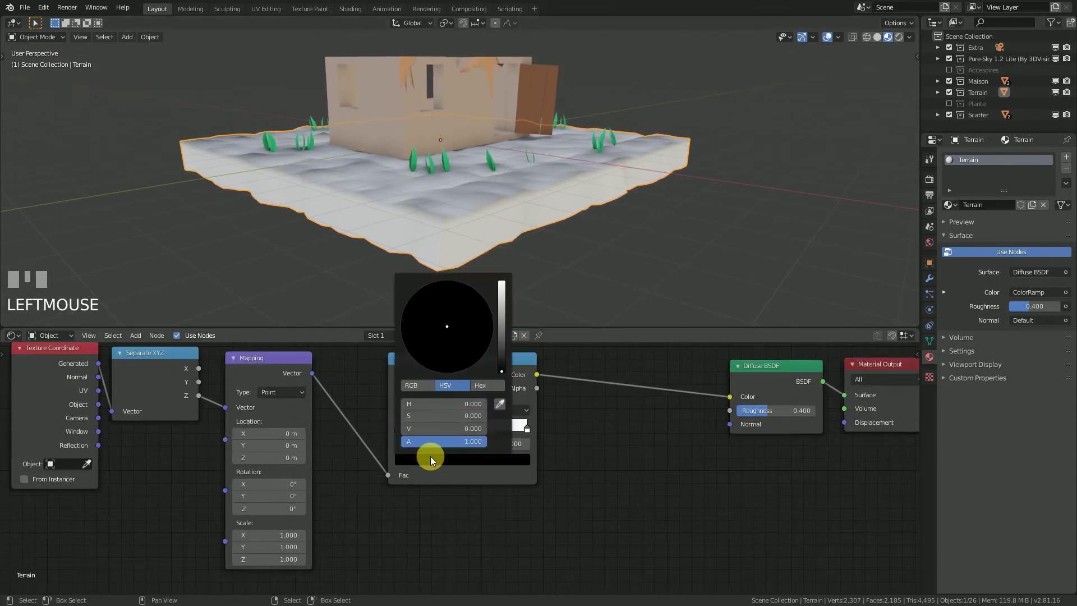
{"action": "left_click_drag", "start_coordinate": [503, 322], "coordinate": [502, 294]}
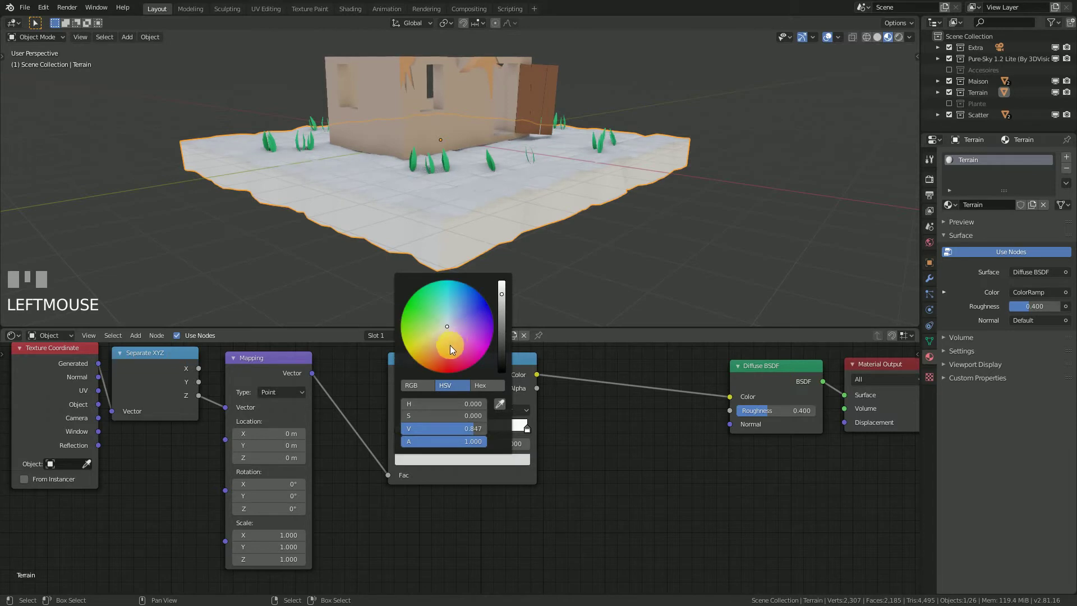
{"action": "left_click_drag", "start_coordinate": [449, 346], "coordinate": [439, 357]}
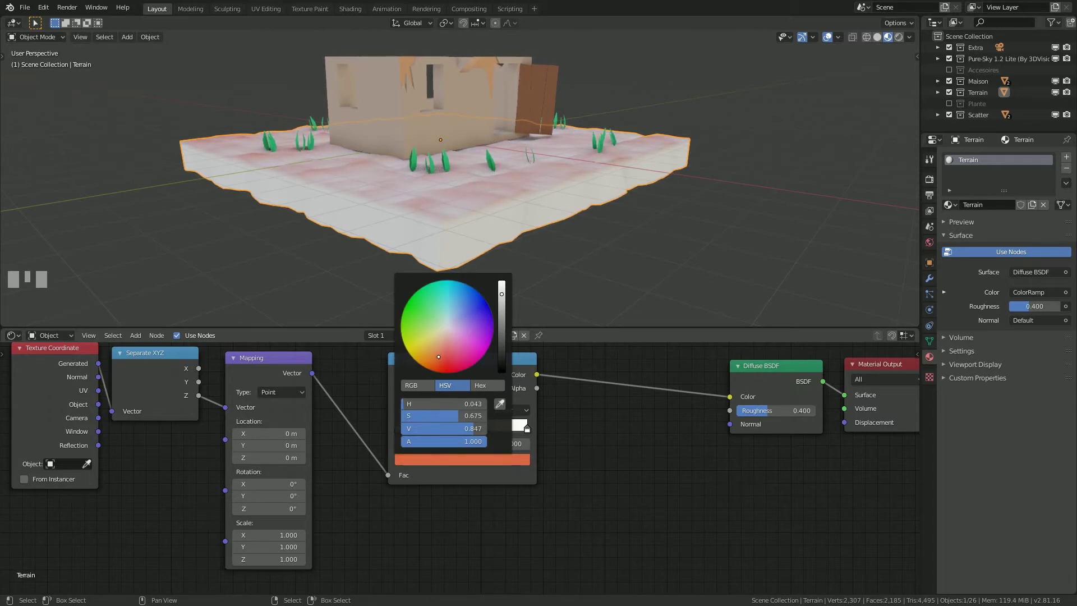
{"action": "left_click", "coordinate": [503, 326]}
{"action": "left_click_drag", "start_coordinate": [502, 328], "coordinate": [502, 294]}
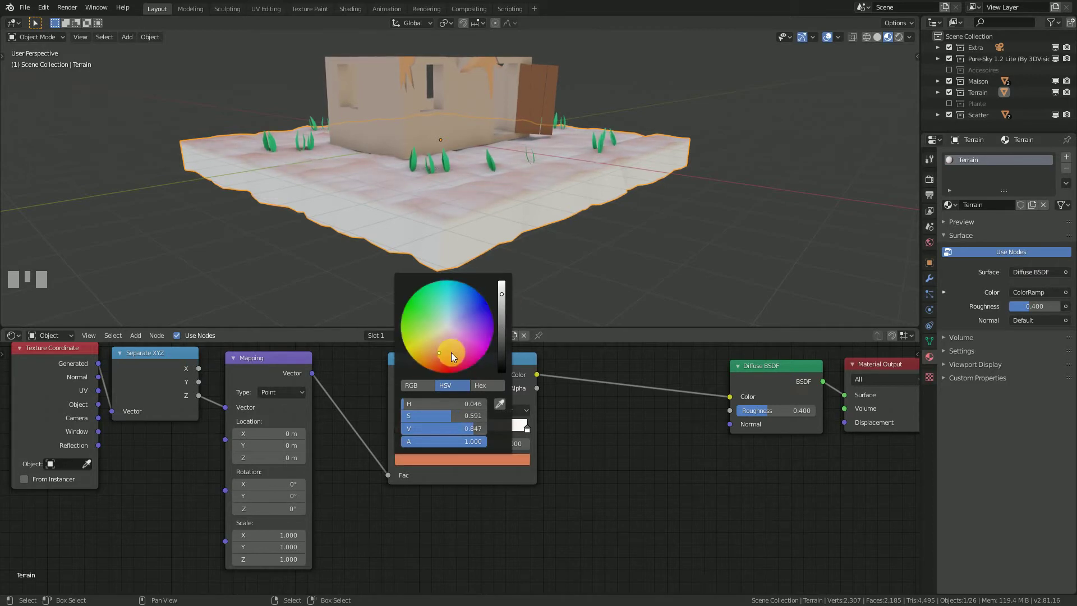
{"action": "left_click_drag", "start_coordinate": [440, 352], "coordinate": [439, 349]}
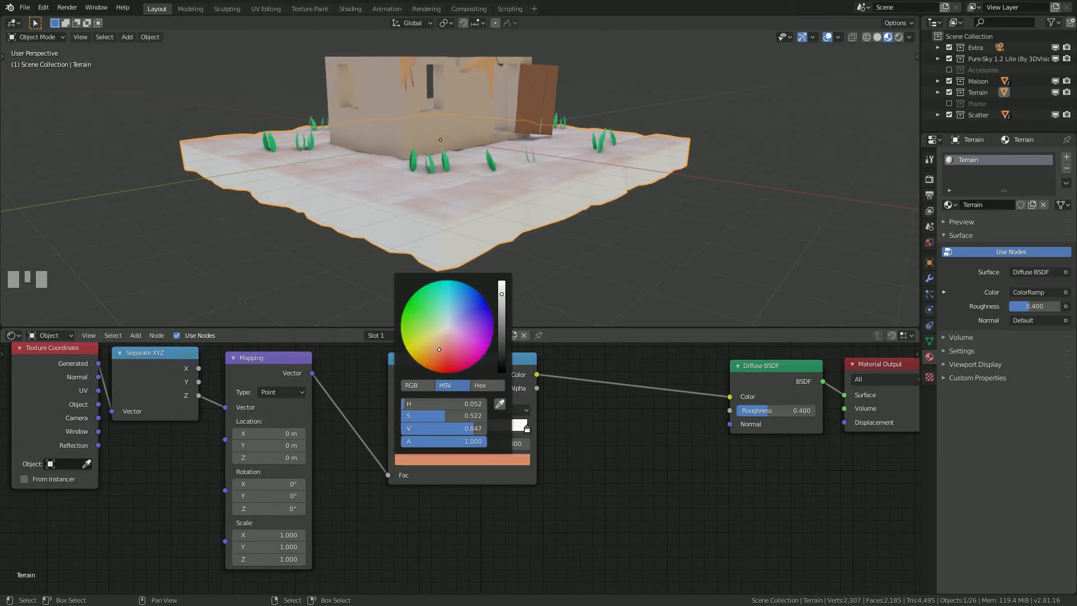
Set the ColorRamp's end stop to a dark brown with H 0.072, S 0.496 and V 0.395
{"action": "middle_click_drag", "start_coordinate": [461, 186], "coordinate": [465, 211]}
{"action": "left_click", "coordinate": [527, 429]}
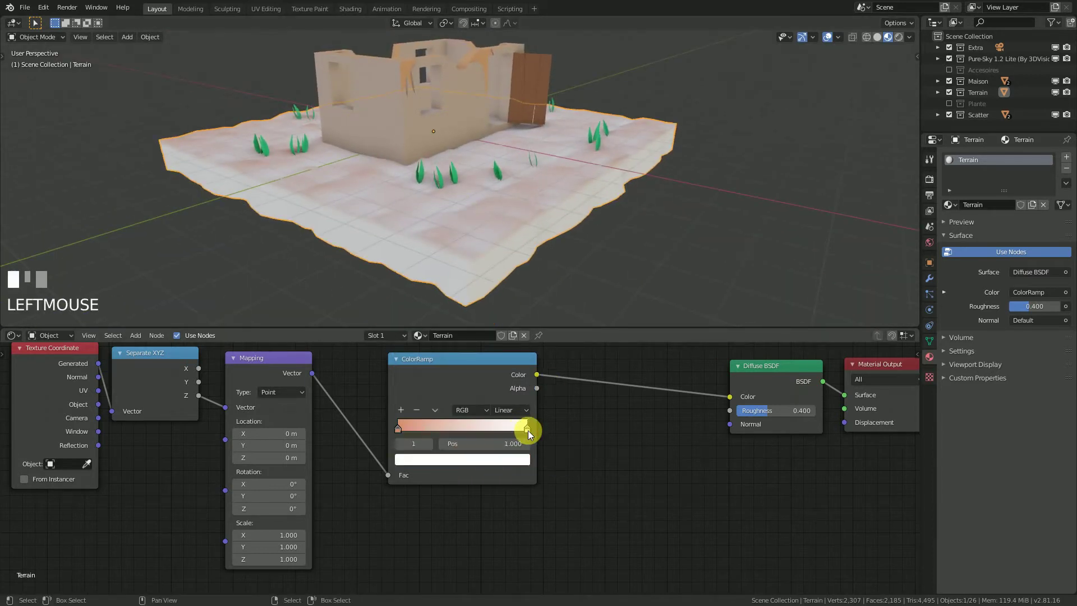
{"action": "left_click", "coordinate": [511, 460]}
{"action": "left_click", "coordinate": [502, 319]}
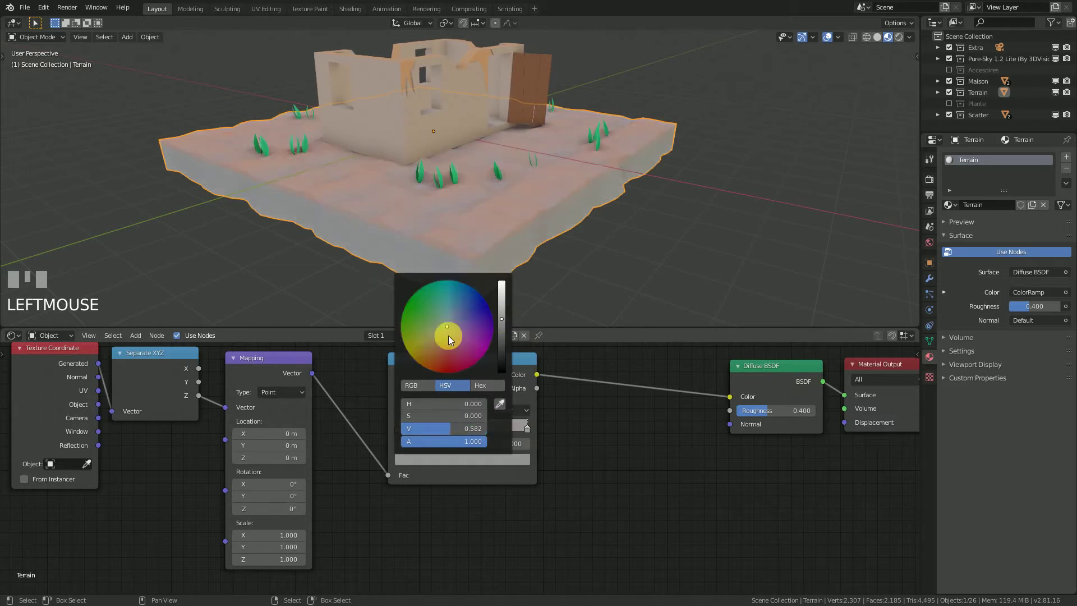
{"action": "left_click", "coordinate": [436, 348]}
{"action": "left_click_drag", "start_coordinate": [436, 348], "coordinate": [436, 349]}
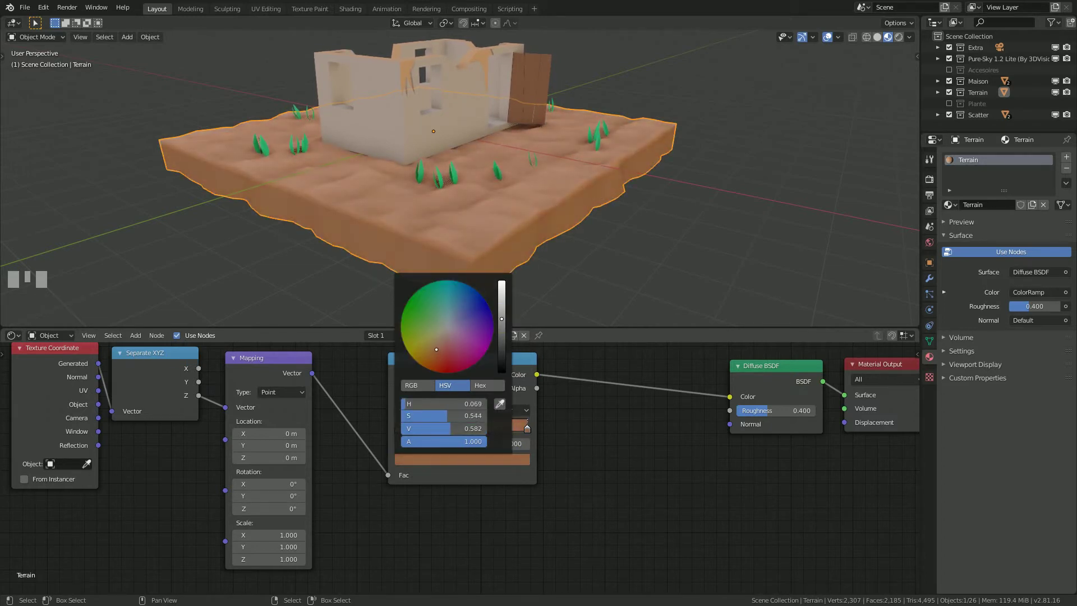
{"action": "left_click", "coordinate": [438, 347]}
{"action": "left_click", "coordinate": [502, 332]}
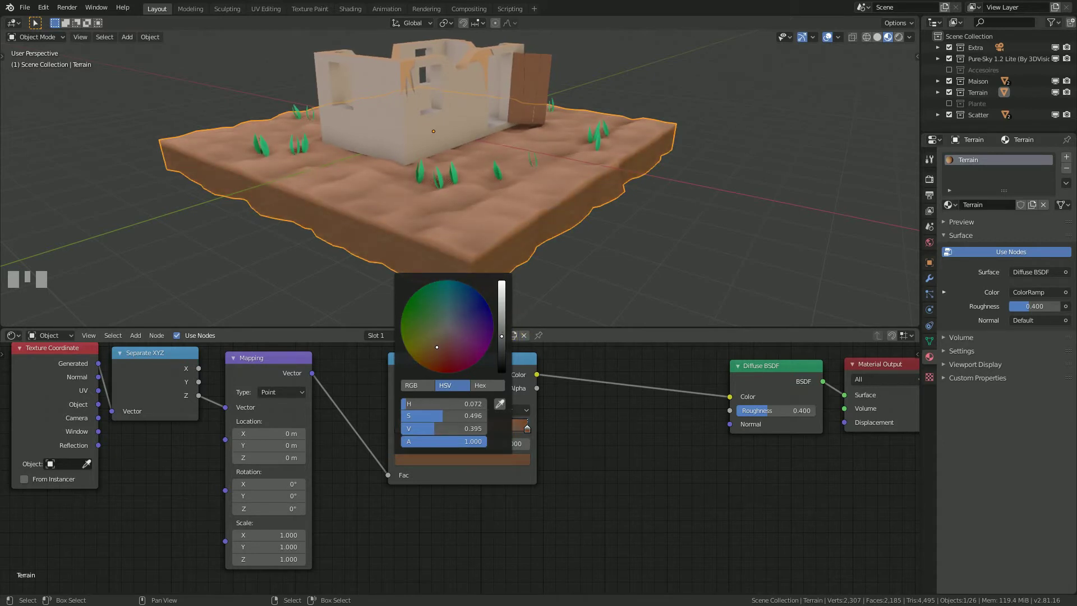
Sample the ColorRamp's end stop colour from a temporary duplicate of the Diffuse BSDF node, and delete the duplicate
{"action": "right_click", "coordinate": [773, 391]}
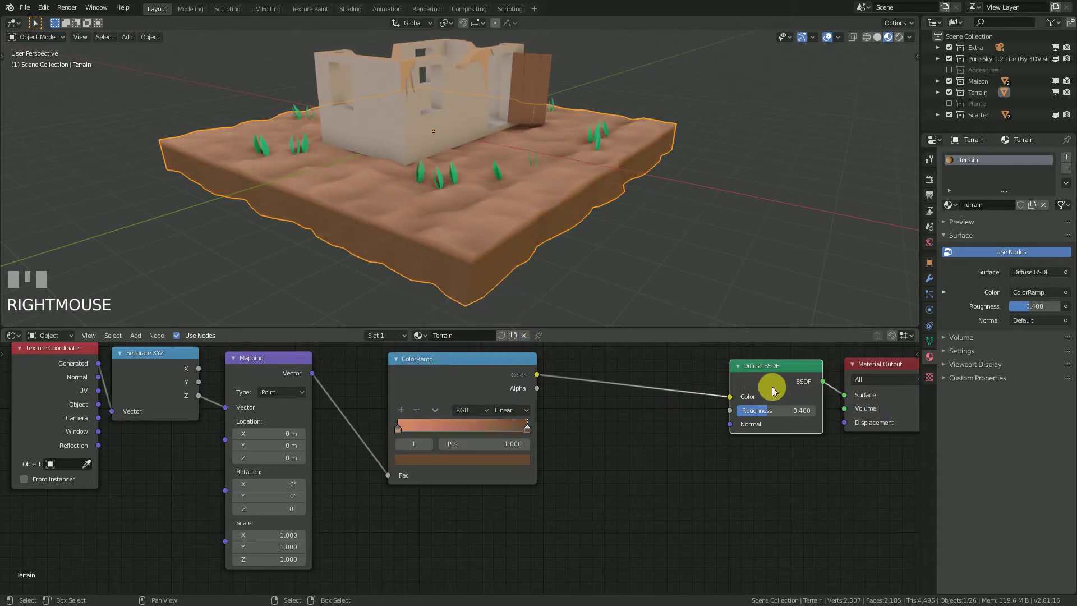
{"action": "key", "text": "shift+d"}
{"action": "left_click", "coordinate": [646, 453]}
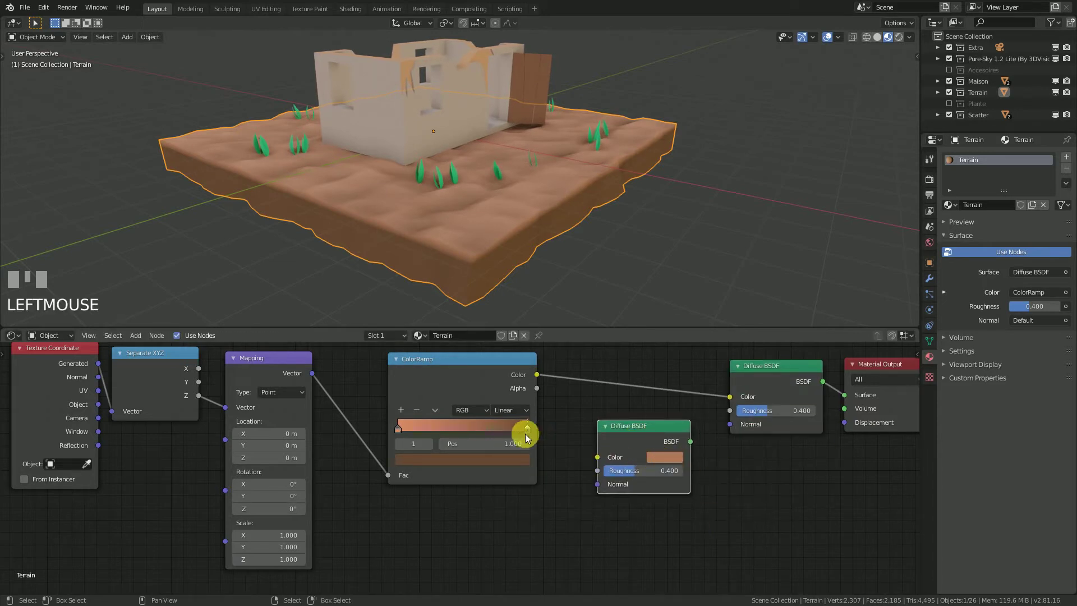
{"action": "left_click", "coordinate": [508, 460]}
{"action": "left_click", "coordinate": [513, 460]}
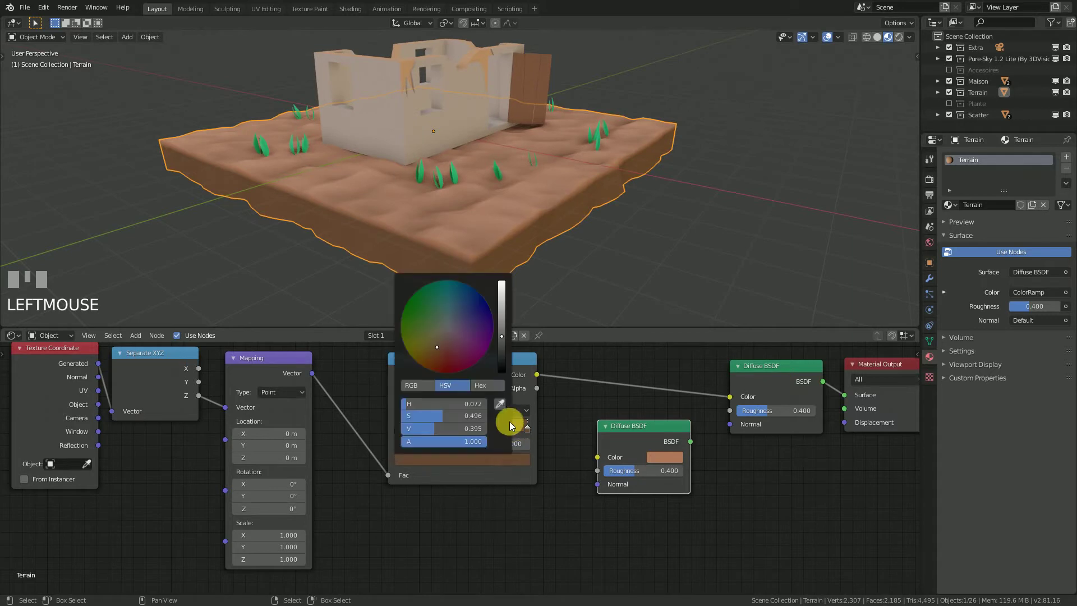
{"action": "left_click", "coordinate": [502, 408]}
{"action": "left_click", "coordinate": [658, 457]}
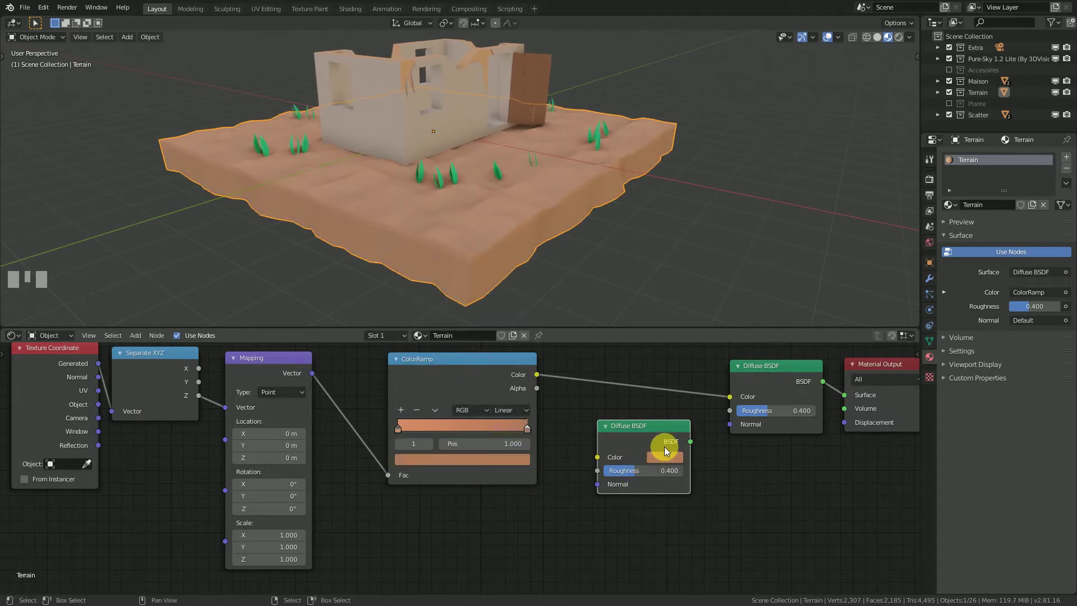
{"action": "right_click", "coordinate": [642, 432]}
{"action": "key", "text": "x"}
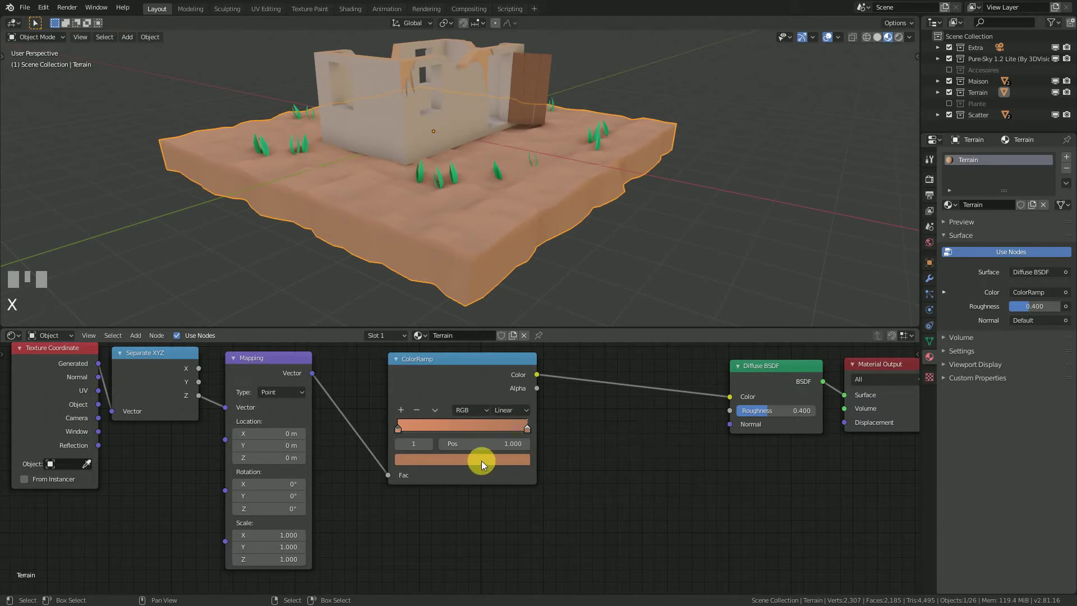
Sample the colour of a temporary duplicate of the Diffuse BSDF node for the ColorRamp's first stop
{"action": "left_click", "coordinate": [398, 429]}
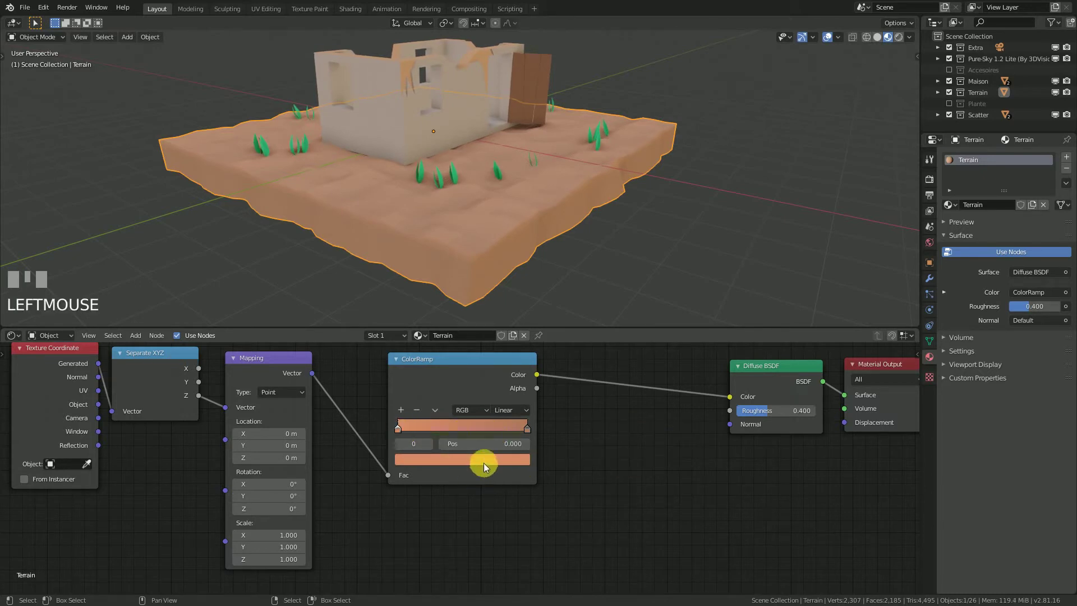
{"action": "right_click", "coordinate": [772, 378]}
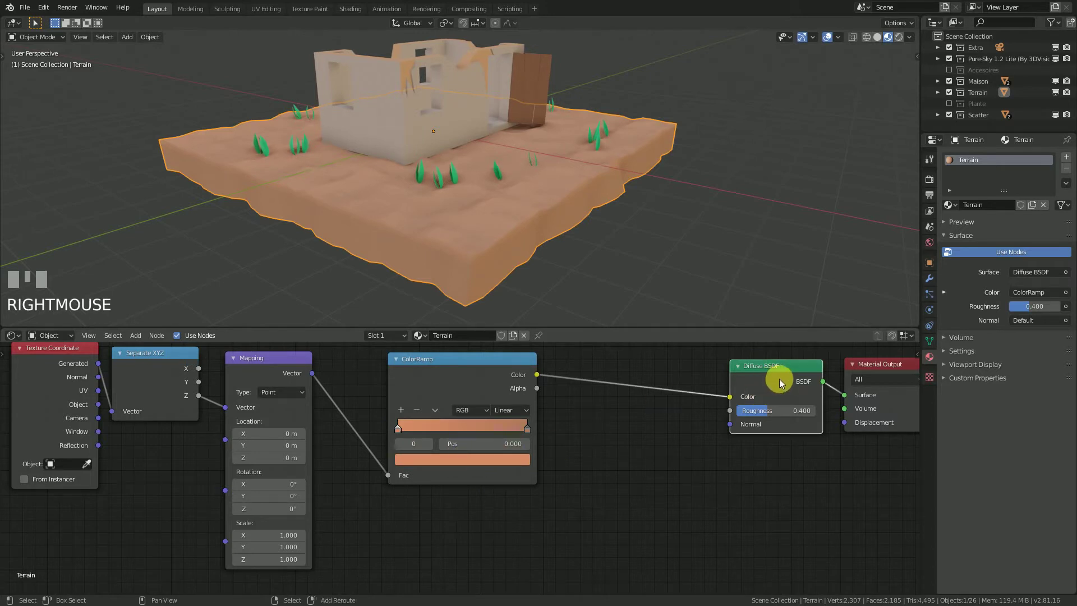
{"action": "key", "text": "shift+d"}
{"action": "left_click", "coordinate": [632, 455]}
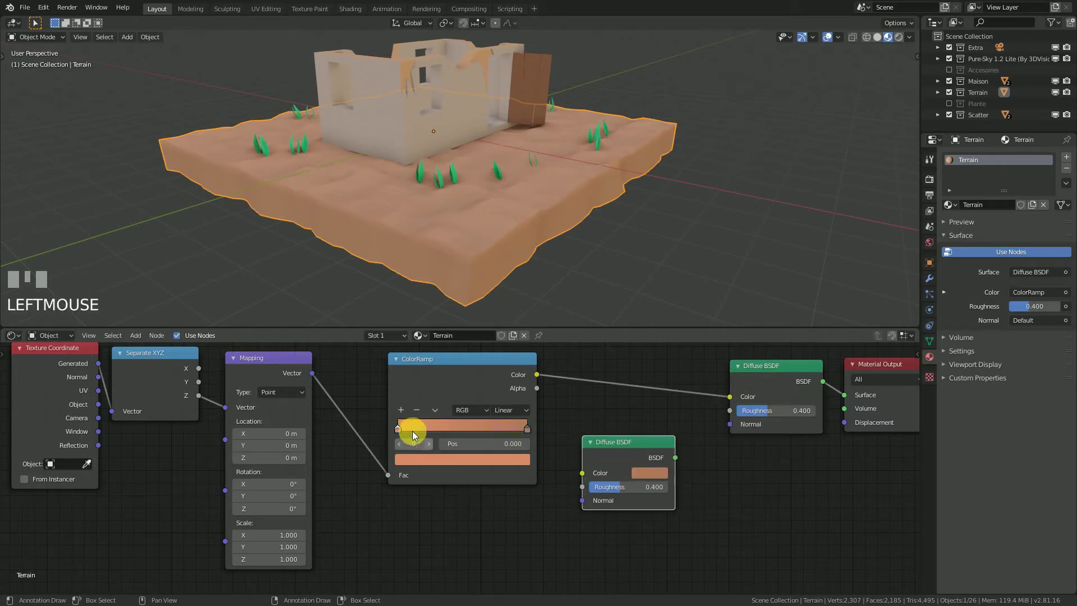
{"action": "left_click", "coordinate": [429, 459]}
{"action": "left_click", "coordinate": [507, 400]}
{"action": "left_click", "coordinate": [629, 467]}
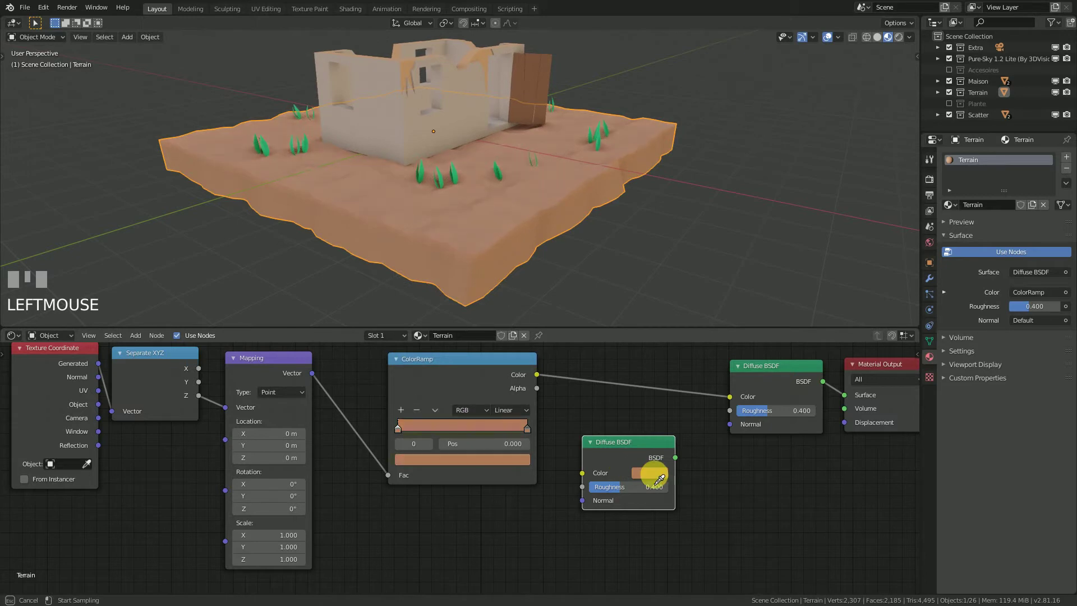
Brighten the ColorRamp's first stop to a light orange and delete the duplicate Diffuse BSDF node
{"action": "left_click", "coordinate": [427, 461]}
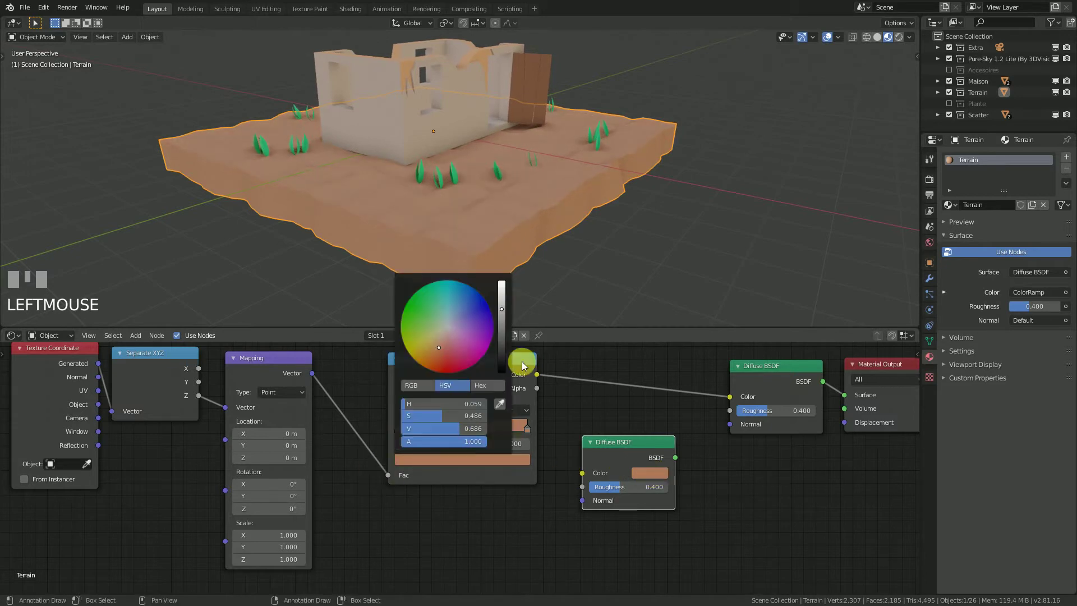
{"action": "left_click_drag", "start_coordinate": [502, 305], "coordinate": [502, 287]}
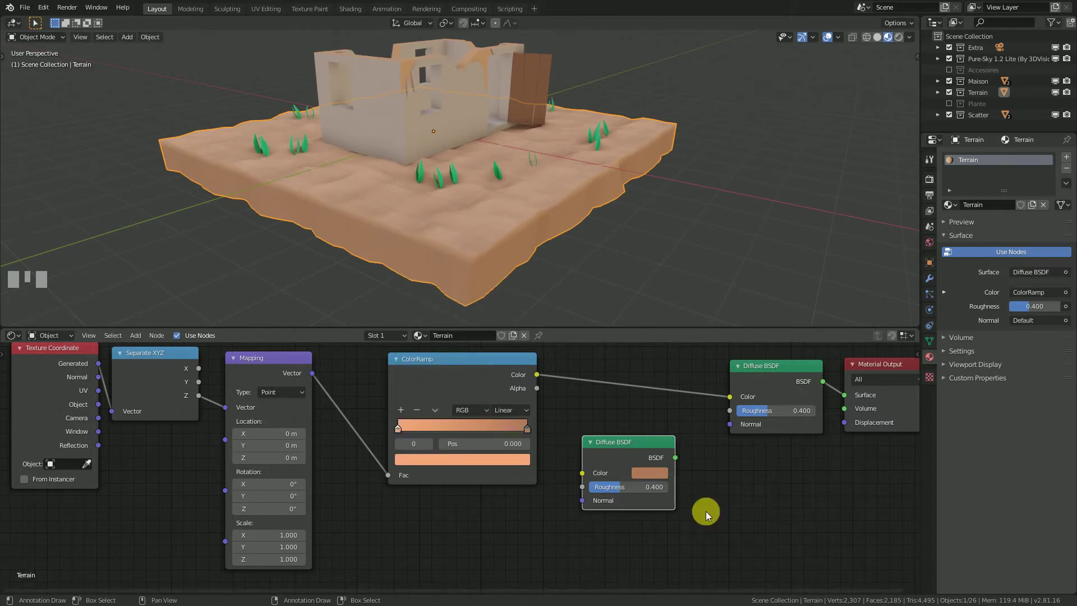
{"action": "right_click", "coordinate": [624, 451]}
{"action": "key", "text": "x"}
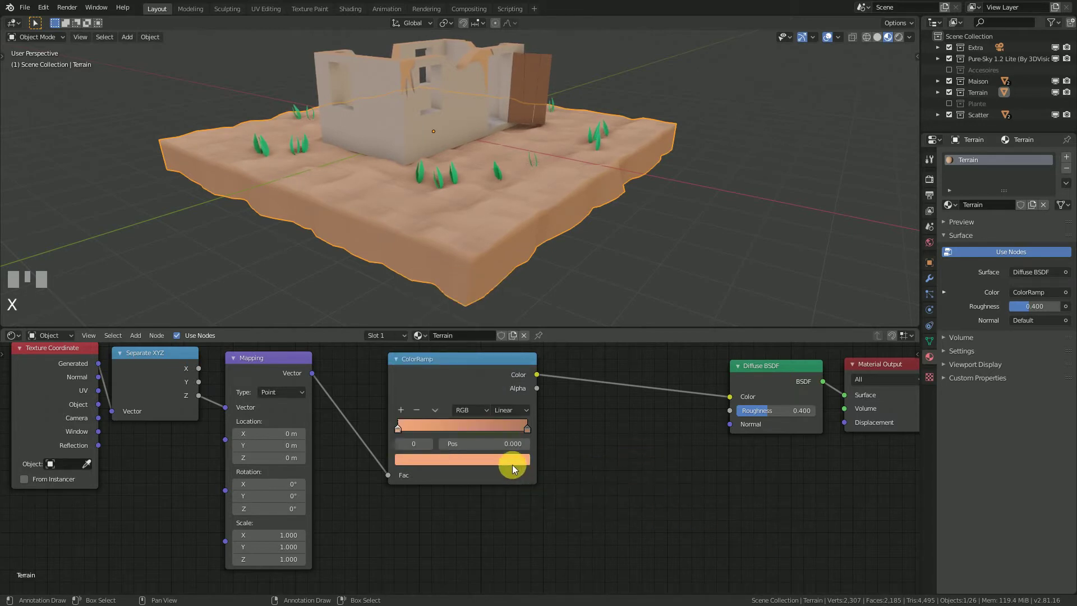
Darken the ColorRamp's end stop to a slightly deeper brown
{"action": "left_click", "coordinate": [527, 428]}
{"action": "left_click", "coordinate": [499, 459]}
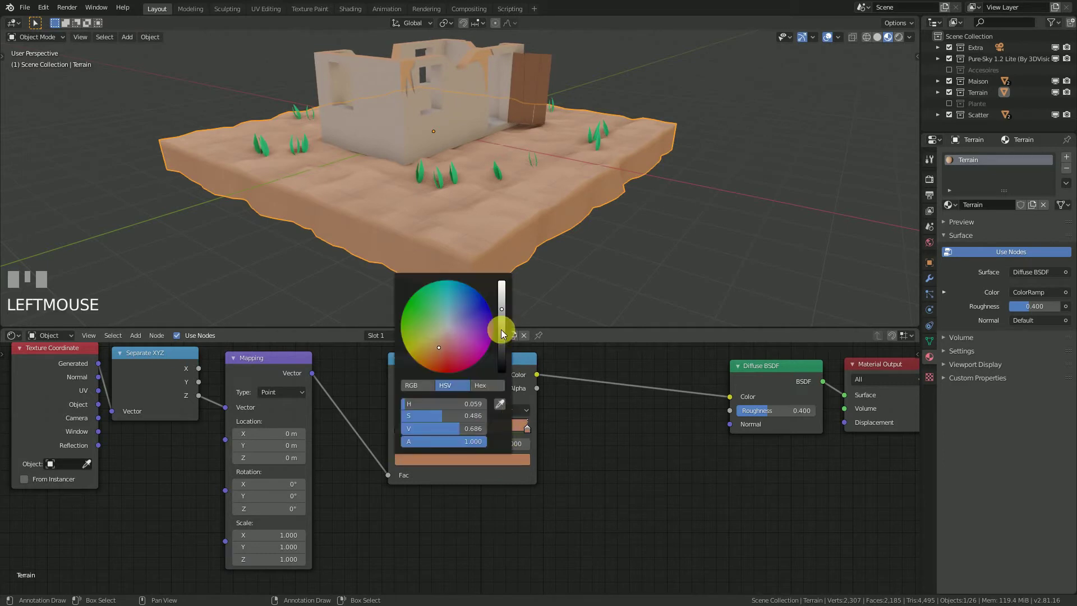
{"action": "left_click_drag", "start_coordinate": [501, 313], "coordinate": [501, 318]}
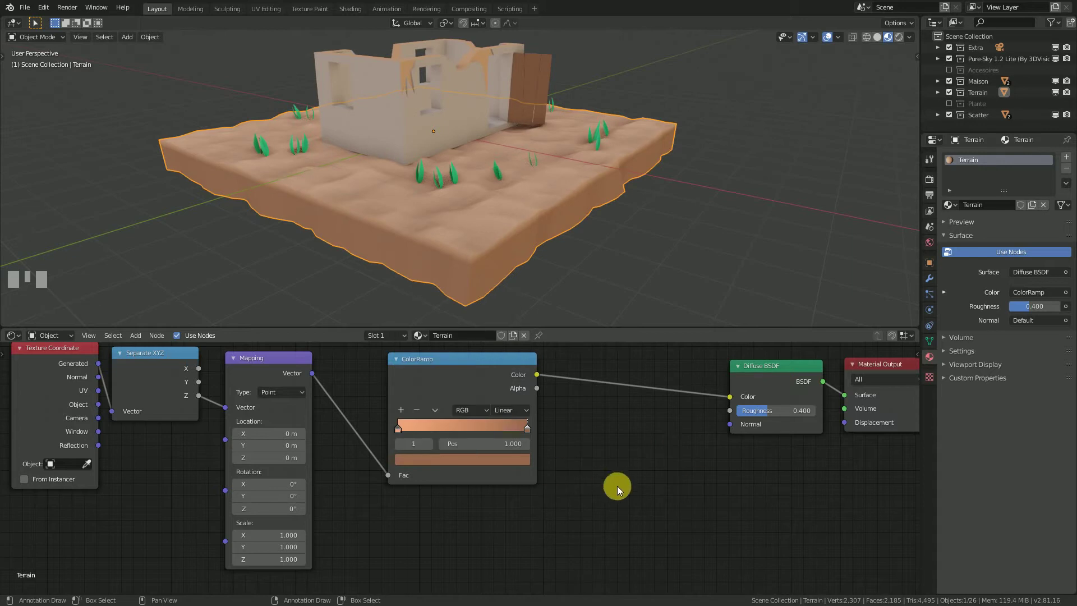
Add a middle stop to the ColorRamp at position 0.500 and colour it light green
{"action": "middle_click_drag", "start_coordinate": [651, 273], "coordinate": [617, 271]}
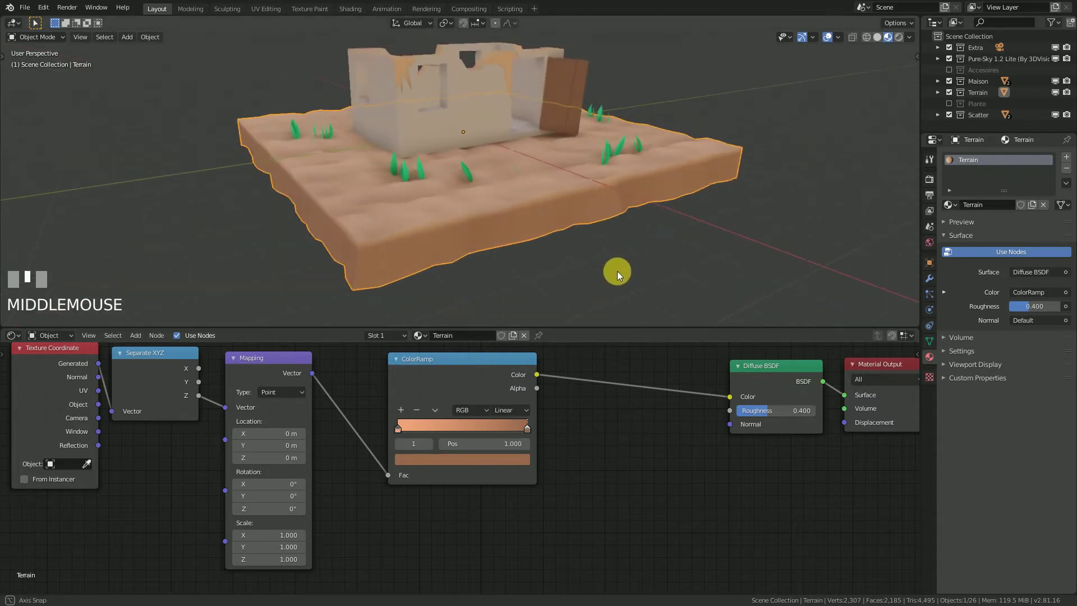
{"action": "left_click", "coordinate": [401, 410]}
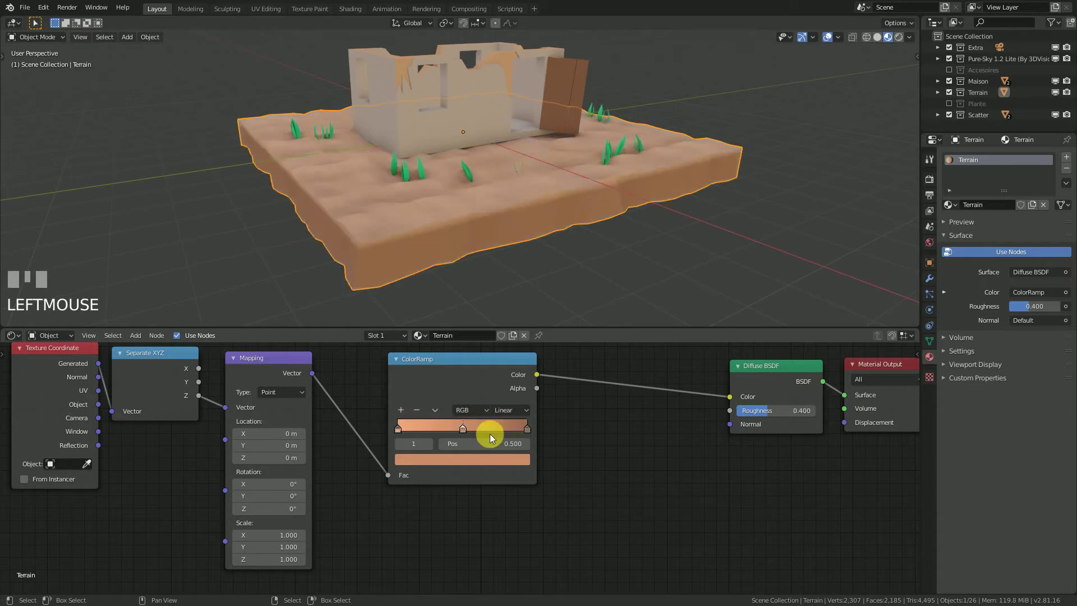
{"action": "left_click", "coordinate": [462, 459]}
{"action": "left_click", "coordinate": [423, 323]}
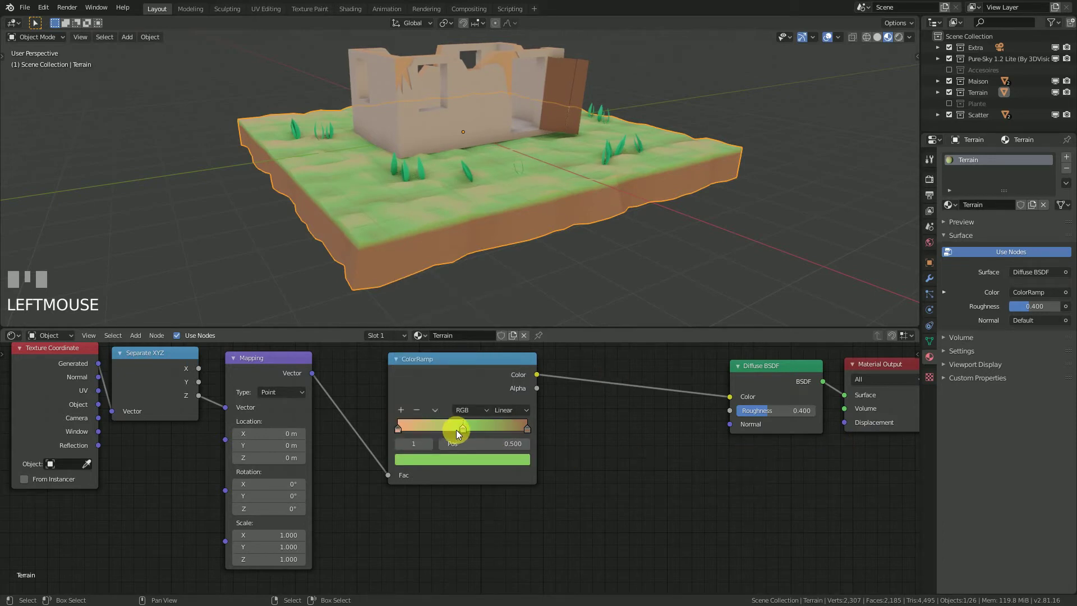
Reorder the ColorRamp with green nearest the end, placing the brown stop at 0.818 and the light orange stop at 0.341
{"action": "left_click_drag", "start_coordinate": [457, 431], "coordinate": [506, 429]}
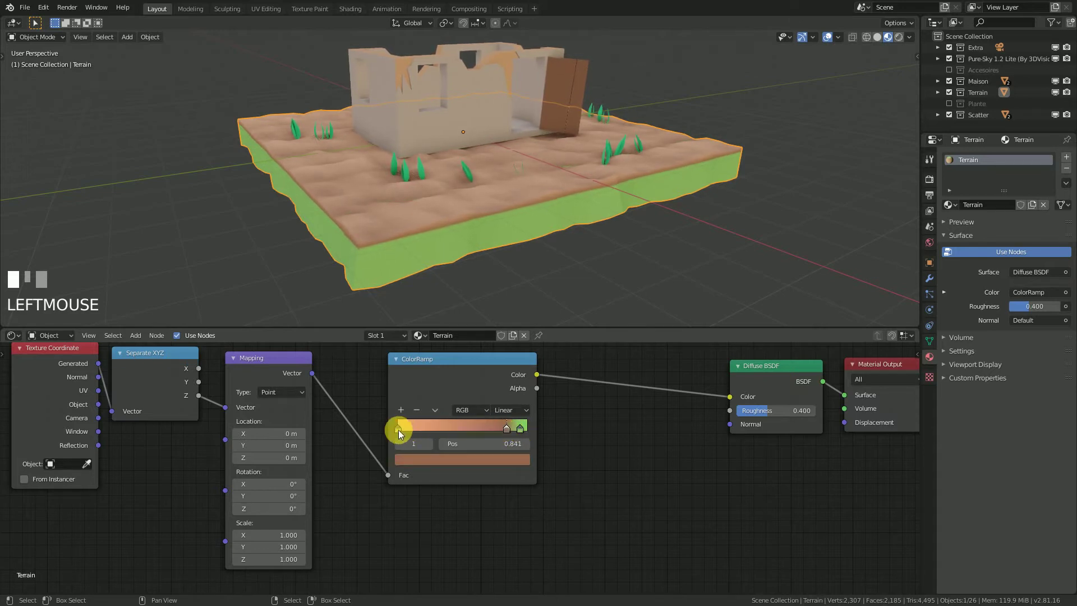
{"action": "left_click_drag", "start_coordinate": [398, 430], "coordinate": [436, 432]}
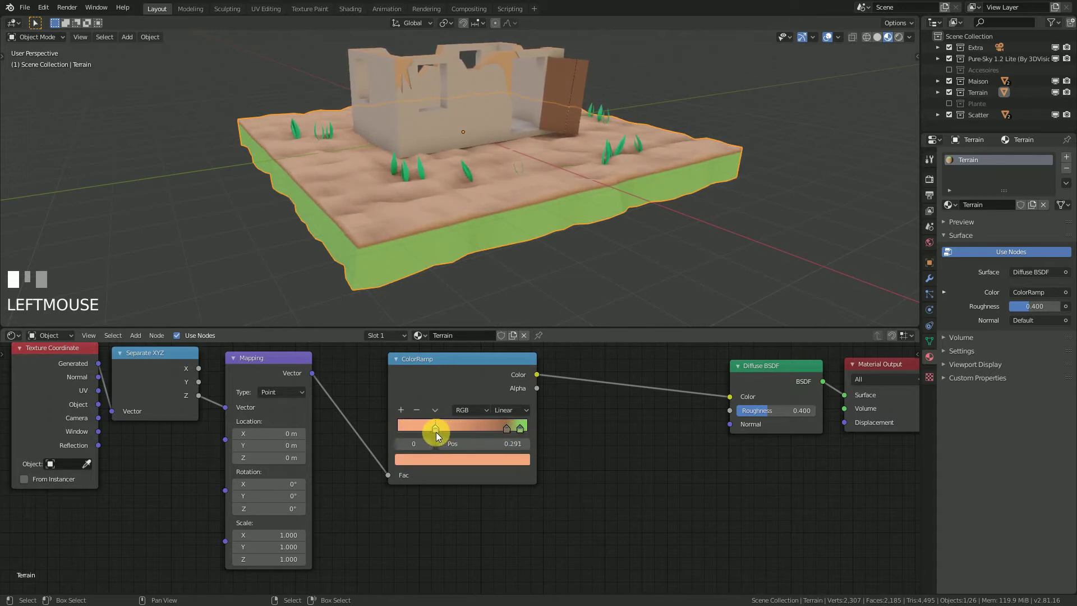
{"action": "mouse_move", "coordinate": [508, 428]}
{"action": "left_mouse_down"}
{"action": "mouse_move", "coordinate": [541, 434]}
{"action": "mouse_move", "coordinate": [459, 424]}
{"action": "mouse_move", "coordinate": [505, 427]}
{"action": "left_mouse_up"}
{"action": "right_click", "coordinate": [551, 435]}
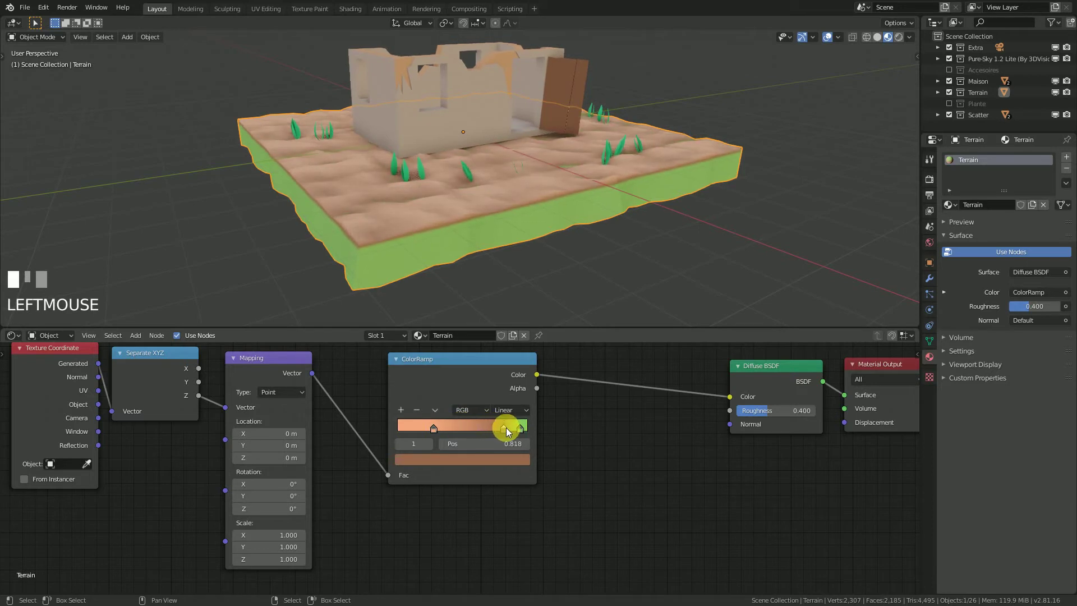
{"action": "mouse_move", "coordinate": [433, 427]}
{"action": "left_mouse_down"}
{"action": "mouse_move", "coordinate": [496, 432]}
{"action": "mouse_move", "coordinate": [442, 432]}
{"action": "left_mouse_up"}
Shift the gradient down the terrain by setting the Mapping node's Z location to -4.34 m
{"action": "middle_click_drag", "start_coordinate": [433, 314], "coordinate": [427, 292]}
{"action": "scroll", "coordinate": [524, 436], "scroll_direction": "up", "scroll_amount": 1}
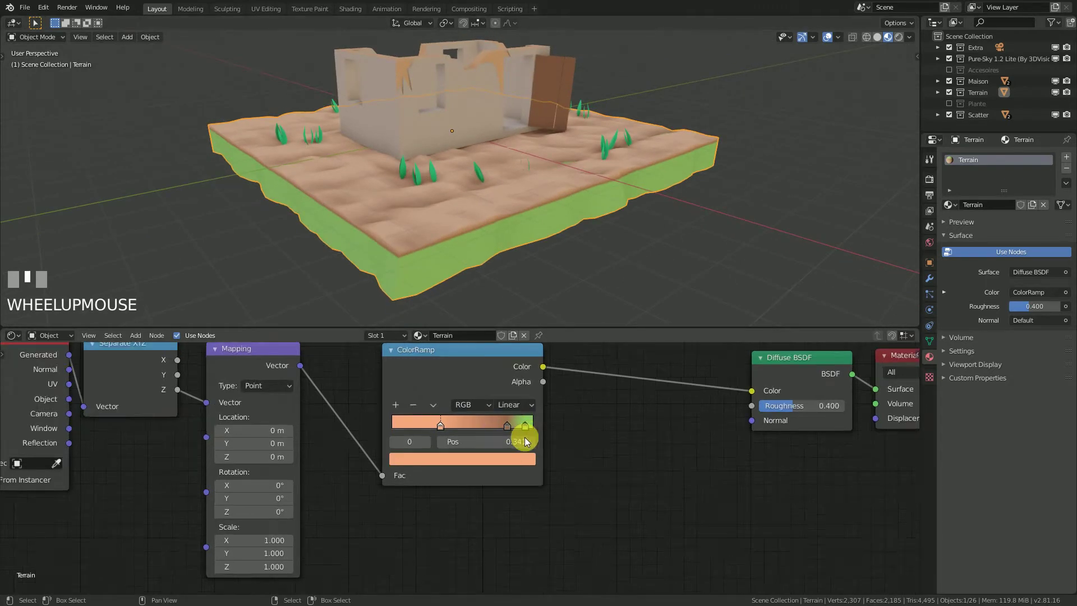
{"action": "scroll", "coordinate": [524, 437], "scroll_direction": "up", "scroll_amount": 1}
{"action": "scroll", "coordinate": [325, 500], "scroll_direction": "down", "scroll_amount": 1}
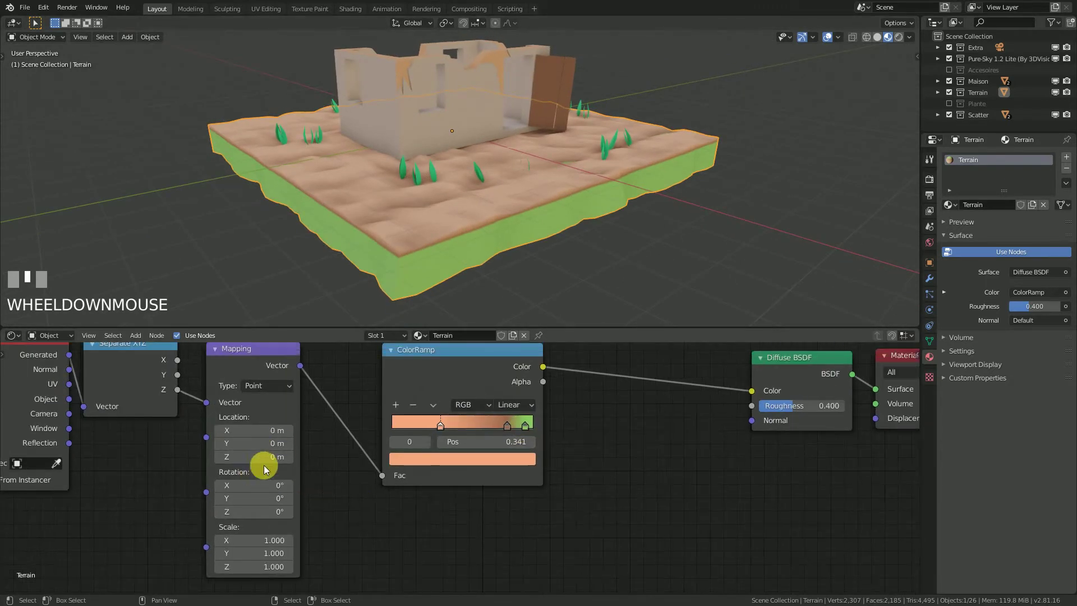
{"action": "mouse_move", "coordinate": [250, 456]}
{"action": "left_mouse_down", "text": "shift"}
{"action": "mouse_move", "coordinate": [269, 456]}
{"action": "mouse_move", "coordinate": [236, 457]}
{"action": "left_mouse_up", "text": "shift"}
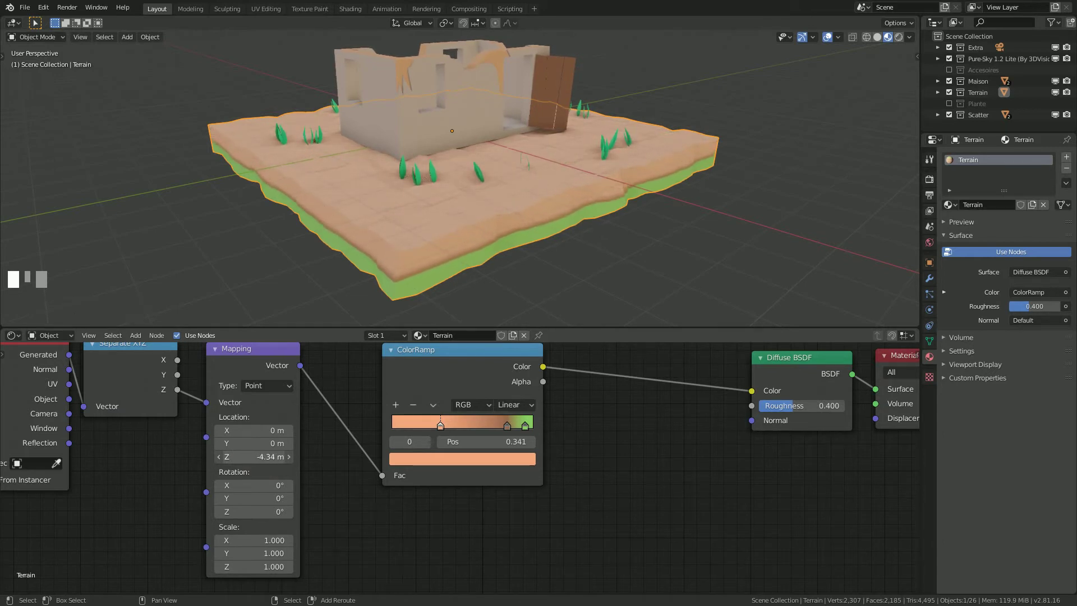
Place the ColorRamp's light orange stop at 0.000, the brown stop at 0.650 and the green stop at 1.000
{"action": "left_click_drag", "start_coordinate": [507, 425], "coordinate": [546, 433]}
{"action": "right_click", "coordinate": [473, 422]}
{"action": "left_click_drag", "start_coordinate": [440, 427], "coordinate": [386, 421]}
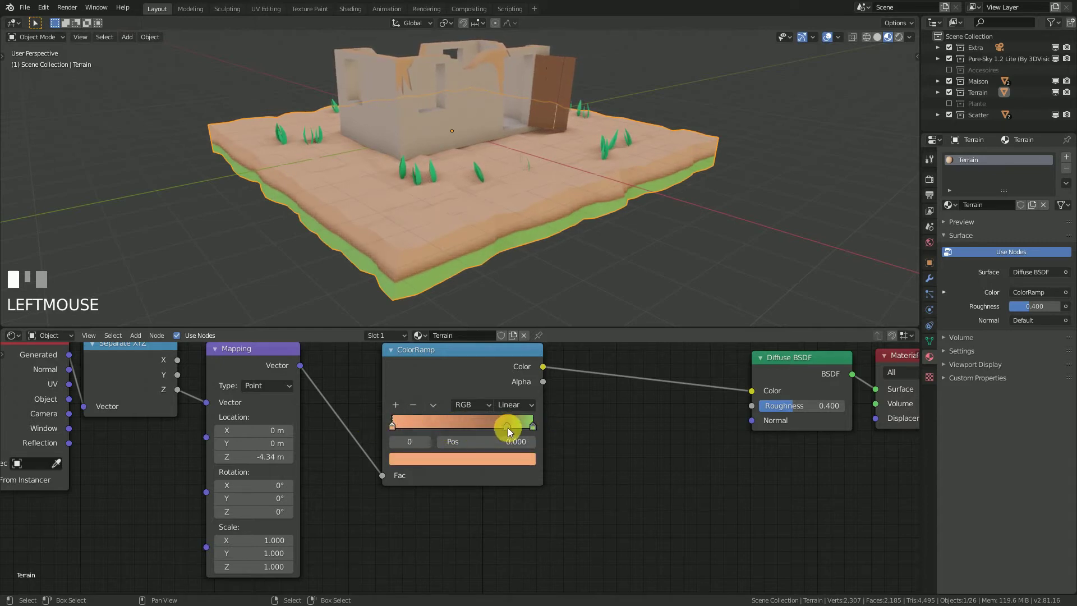
{"action": "mouse_move", "coordinate": [508, 428]}
{"action": "left_mouse_down"}
{"action": "mouse_move", "coordinate": [436, 421]}
{"action": "mouse_move", "coordinate": [487, 426]}
{"action": "left_mouse_up"}
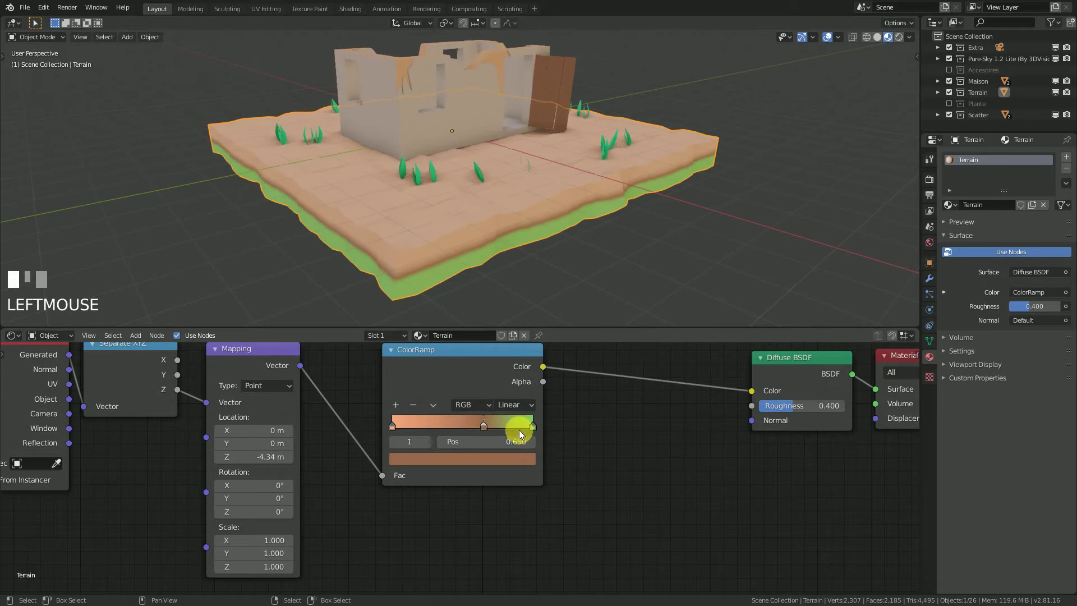
{"action": "left_click", "coordinate": [533, 425]}
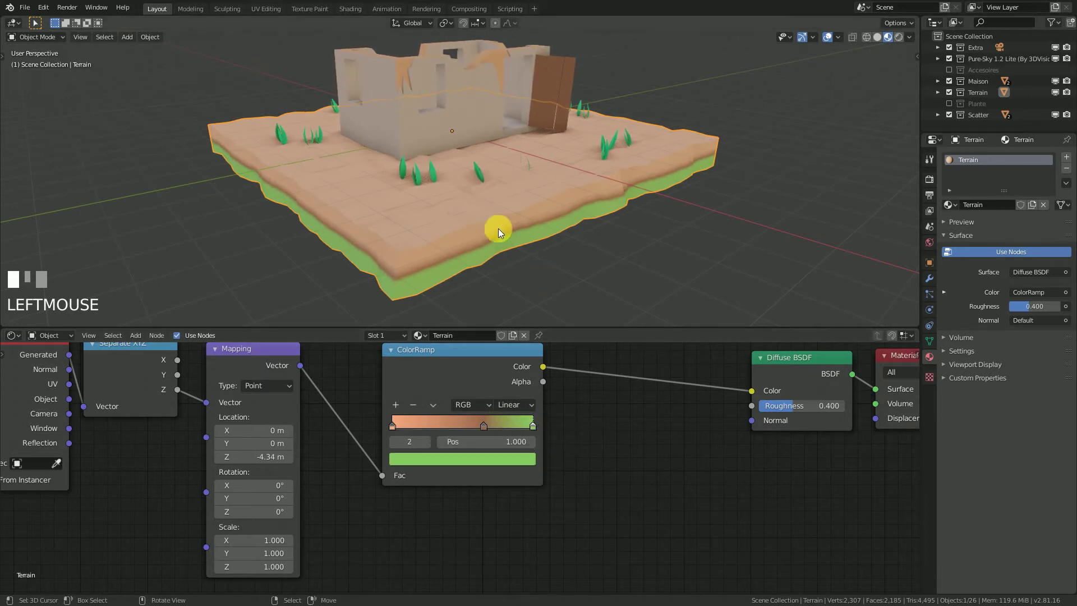
{"action": "middle_click_drag", "start_coordinate": [498, 228], "coordinate": [515, 383]}
{"action": "mouse_move", "coordinate": [483, 426]}
{"action": "left_mouse_down"}
{"action": "mouse_move", "coordinate": [516, 428]}
{"action": "mouse_move", "coordinate": [416, 424]}
{"action": "mouse_move", "coordinate": [488, 423]}
{"action": "left_mouse_up"}
{"action": "right_click", "coordinate": [393, 417]}
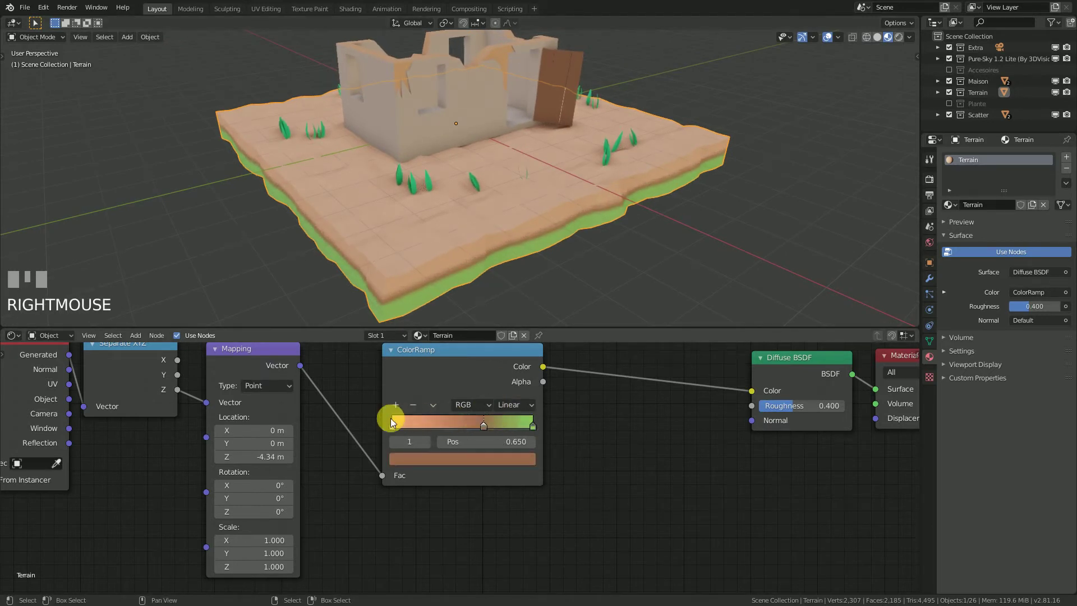
{"action": "mouse_move", "coordinate": [392, 425]}
{"action": "left_mouse_down"}
{"action": "mouse_move", "coordinate": [490, 436]}
{"action": "mouse_move", "coordinate": [399, 432]}
{"action": "left_mouse_up"}
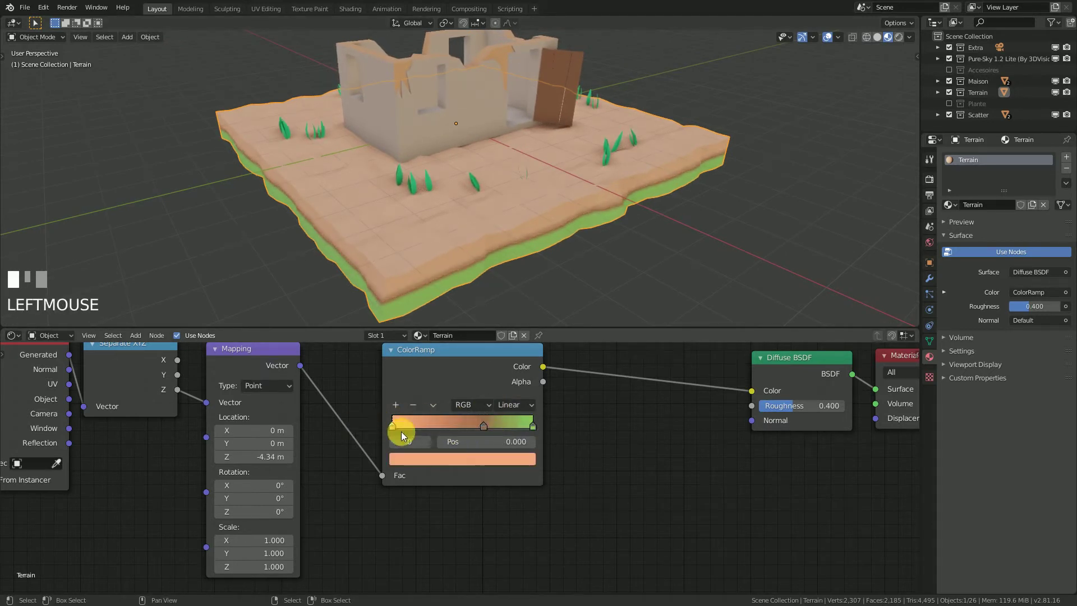
Reset the Mapping node's Z location to 0 m
{"action": "left_click", "coordinate": [271, 456]}
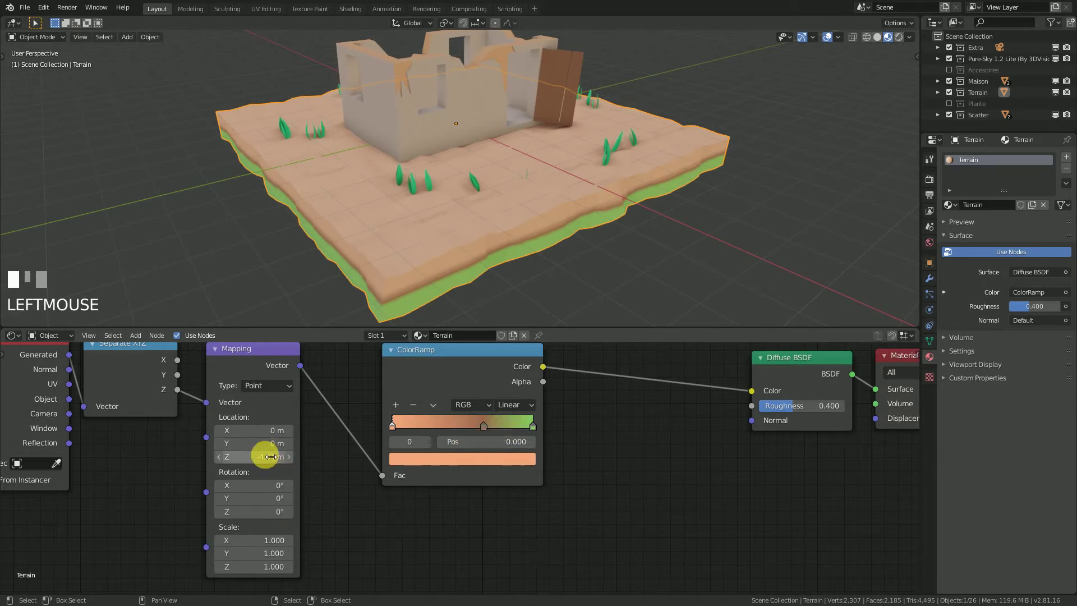
{"action": "type", "text": "0"}
{"action": "key", "text": "KP_Enter"}
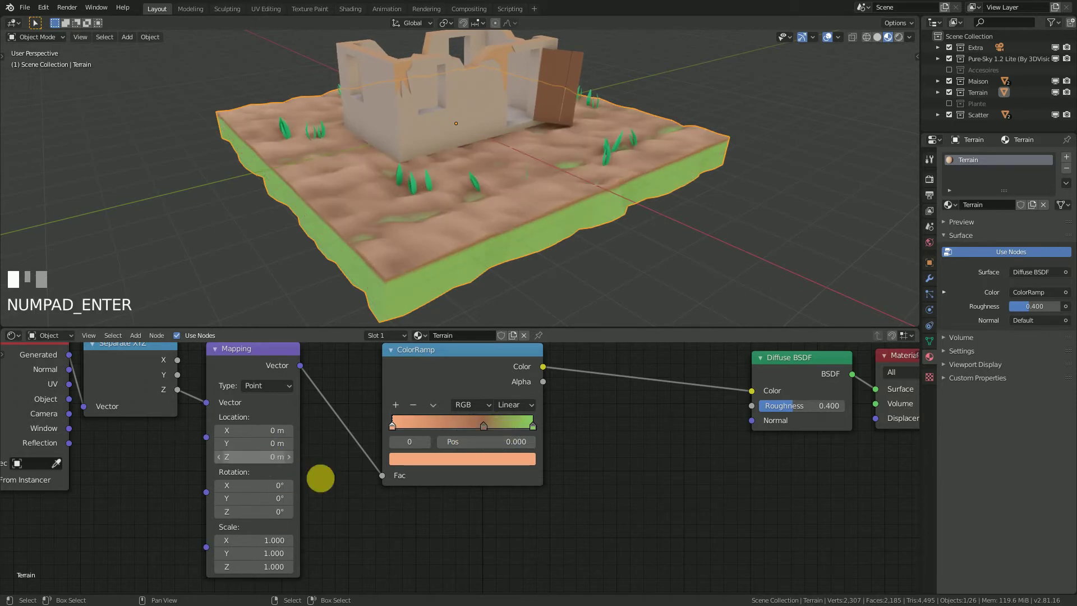
{"action": "left_click_drag", "start_coordinate": [485, 430], "coordinate": [502, 427]}
{"action": "right_click", "coordinate": [508, 426]}
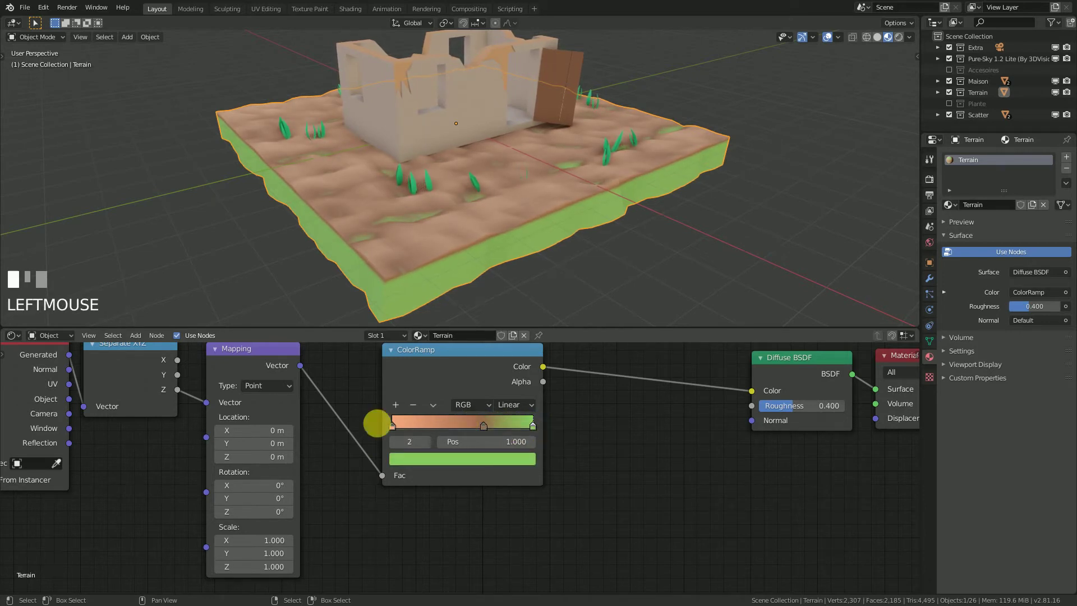
{"action": "scroll", "coordinate": [448, 409], "scroll_direction": "down", "scroll_amount": 1}
{"action": "mouse_move", "coordinate": [449, 409]}
{"action": "middle_mouse_down"}
{"action": "mouse_move", "coordinate": [473, 394]}
{"action": "mouse_move", "coordinate": [430, 411]}
{"action": "middle_mouse_up"}
{"action": "left_click_drag", "start_coordinate": [310, 439], "coordinate": [224, 439]}
{"action": "right_click", "coordinate": [310, 439], "text": "shift"}
{"action": "scroll", "coordinate": [484, 407], "scroll_direction": "down", "scroll_amount": 2}
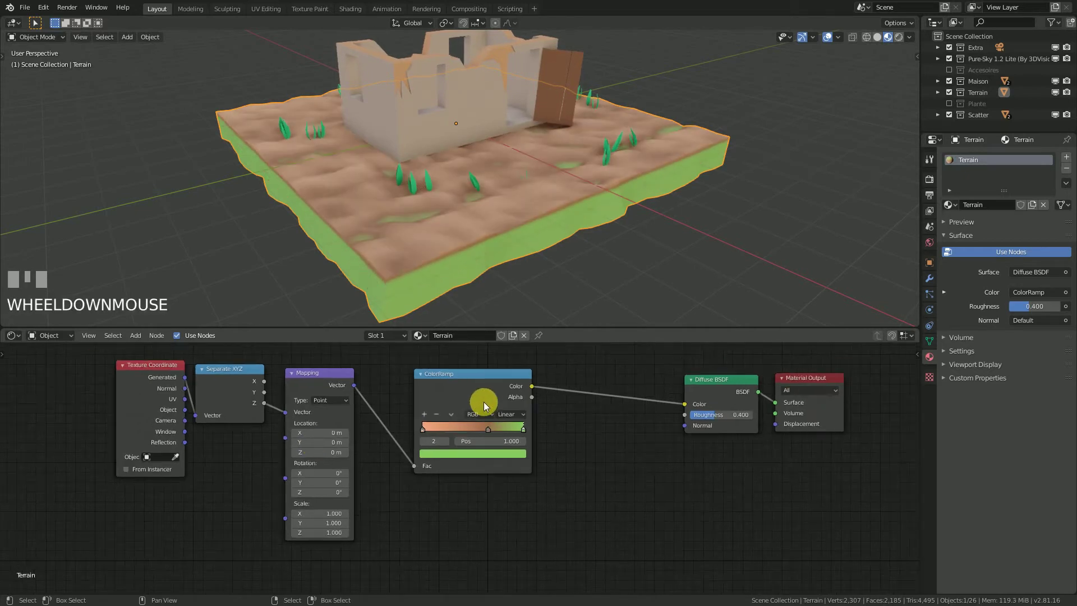
Move the ColorRamp closer to the Diffuse BSDF and insert a Math node on the link between Mapping and ColorRamp
{"action": "right_click_drag", "start_coordinate": [463, 387], "coordinate": [536, 385]}
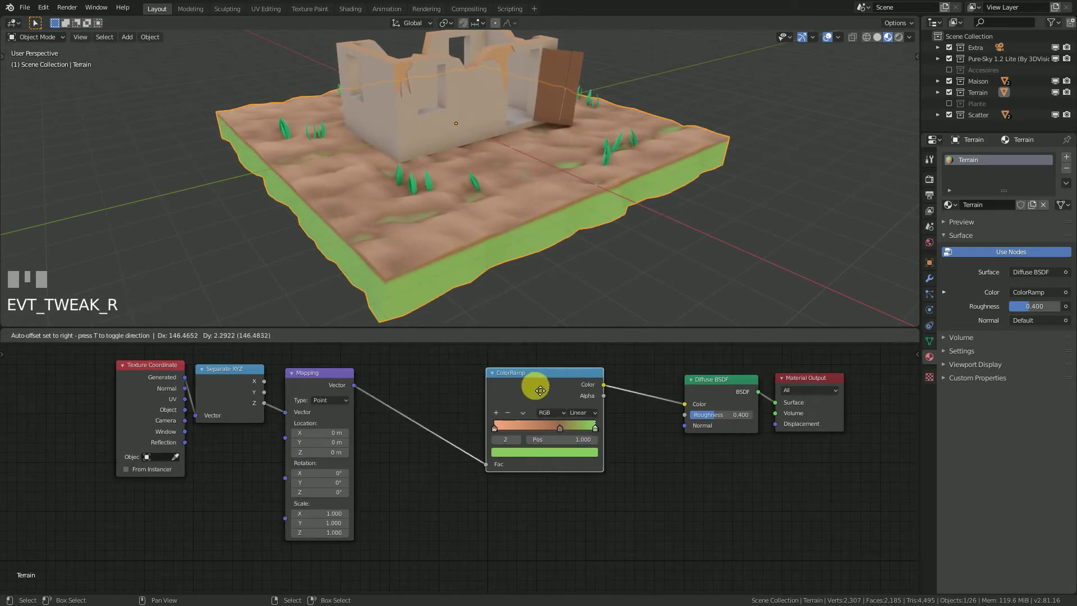
{"action": "key", "text": "shift+a"}
{"action": "left_click", "coordinate": [474, 432]}
{"action": "type", "text": "math"}
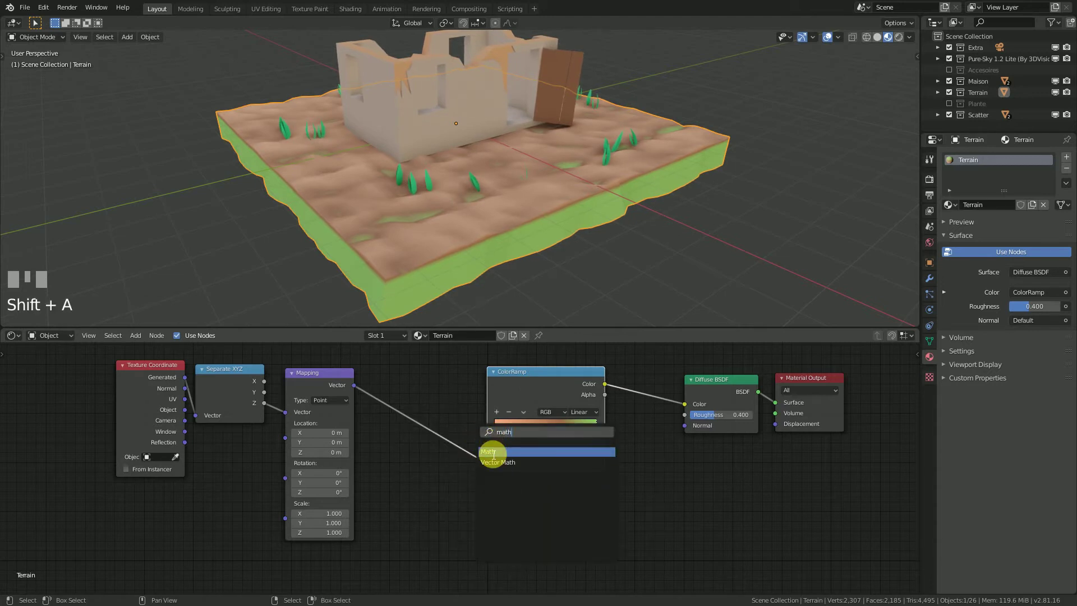
{"action": "left_click", "coordinate": [489, 452]}
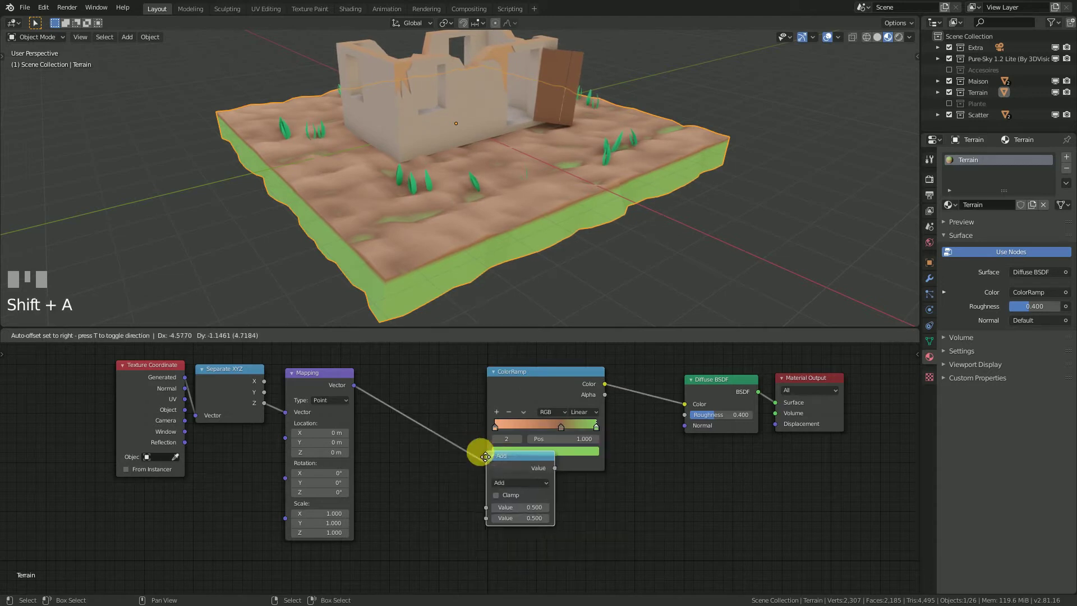
{"action": "left_click", "coordinate": [378, 377]}
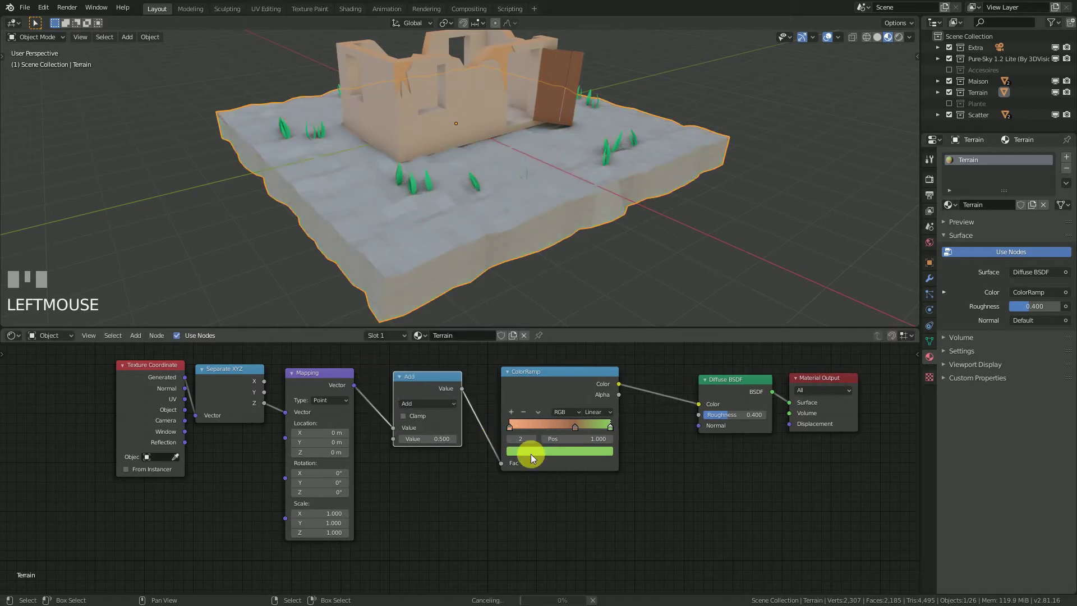
Change the Math node's operation to Divide and set its second value to 3.900
{"action": "scroll", "coordinate": [465, 466], "scroll_direction": "up", "scroll_amount": 1}
{"action": "left_click", "coordinate": [412, 392]}
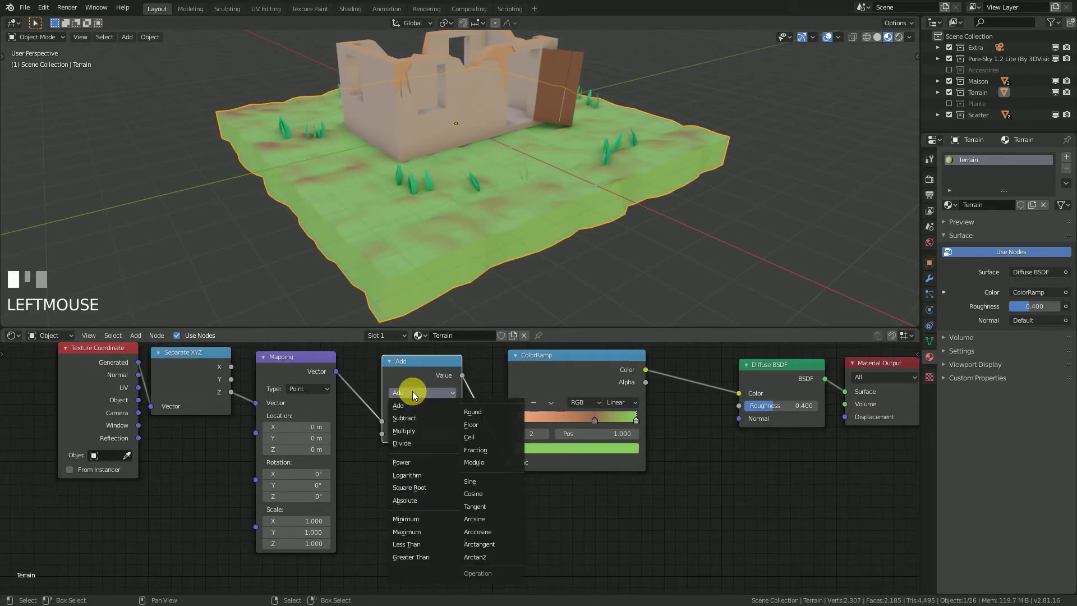
{"action": "left_click", "coordinate": [433, 443]}
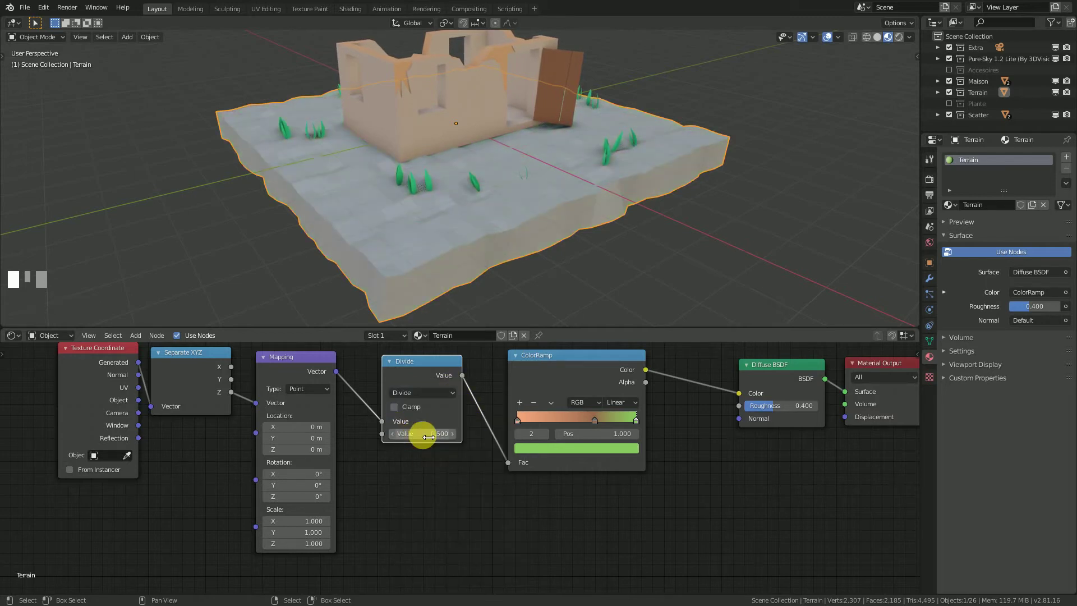
{"action": "left_click_drag", "start_coordinate": [421, 433], "coordinate": [517, 433]}
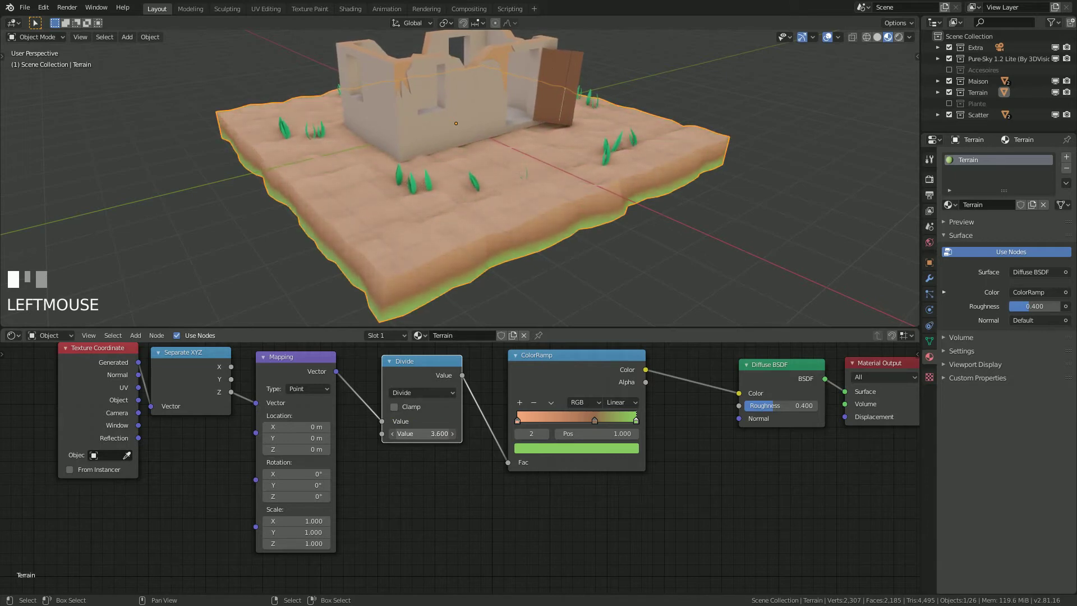
{"action": "left_click_drag", "start_coordinate": [445, 434], "coordinate": [438, 433]}
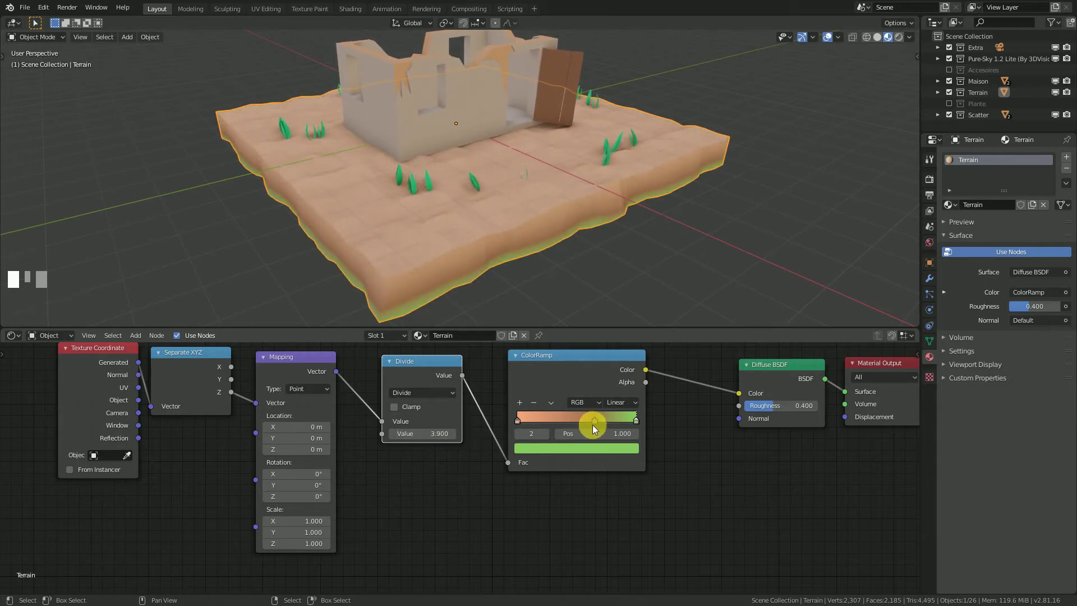
Move the ColorRamp's brown stop to 0.182 and try the Constant, B-Spline and Linear interpolations on the gradient
{"action": "left_click_drag", "start_coordinate": [595, 424], "coordinate": [537, 425]}
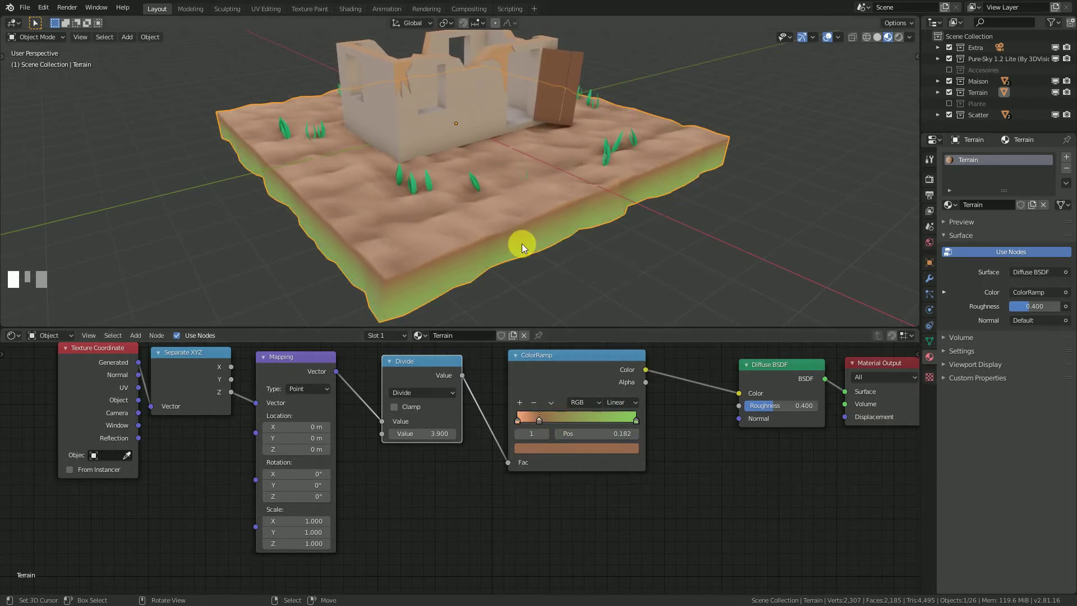
{"action": "middle_click_drag", "start_coordinate": [521, 243], "coordinate": [438, 265]}
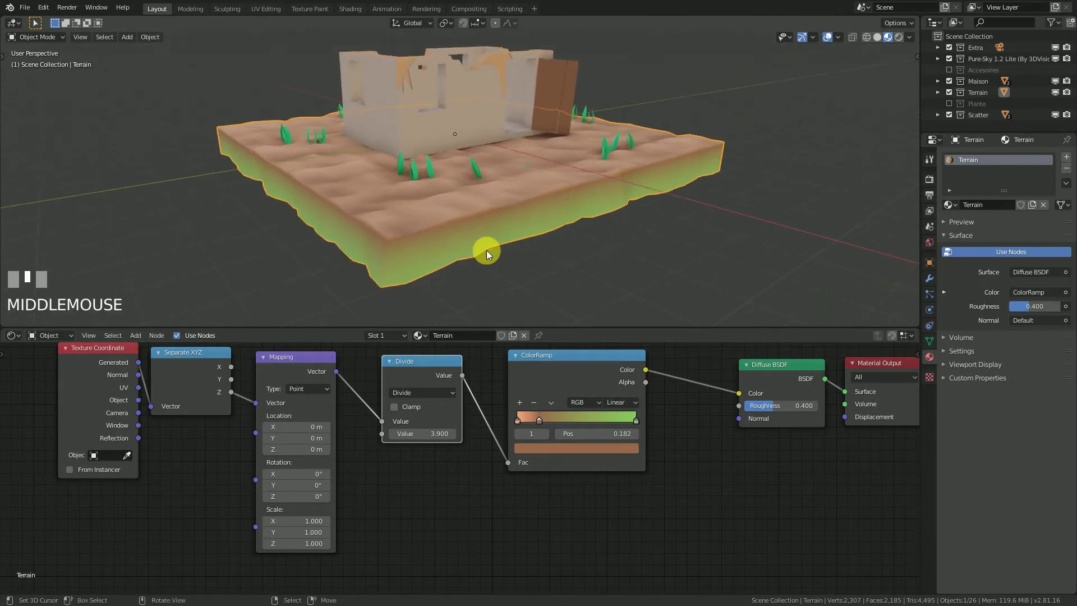
{"action": "left_click", "coordinate": [621, 403]}
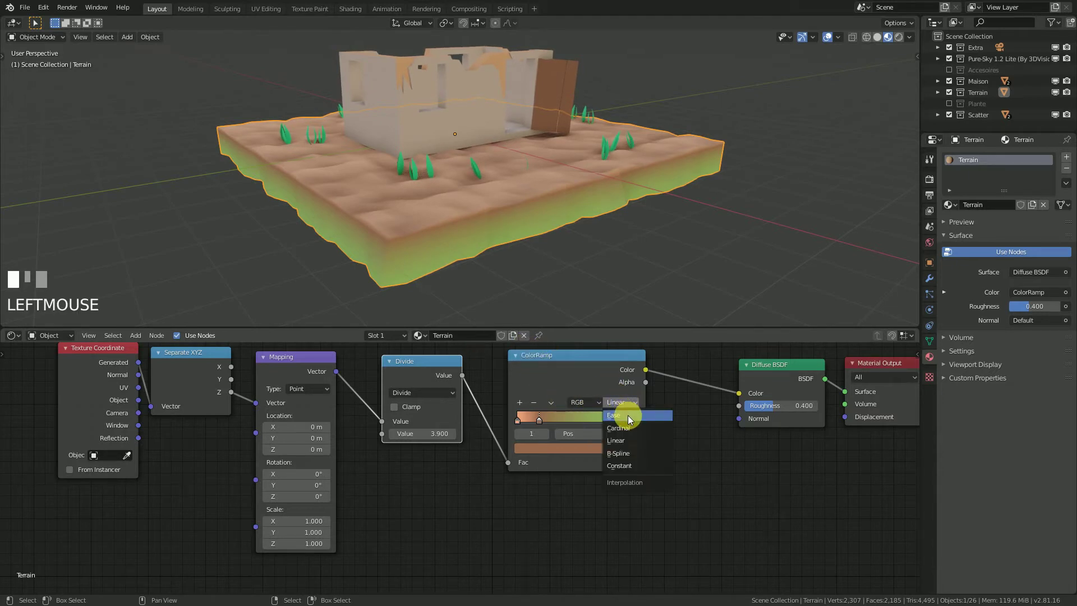
{"action": "left_click", "coordinate": [628, 464]}
{"action": "middle_click_drag", "start_coordinate": [494, 216], "coordinate": [532, 270]}
{"action": "left_click", "coordinate": [621, 402]}
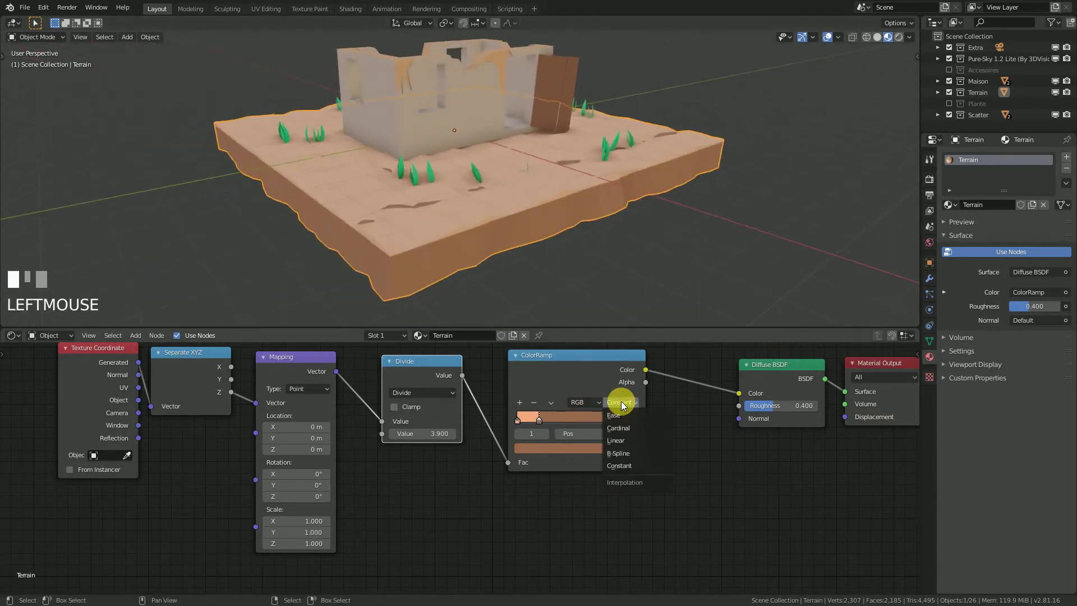
{"action": "left_click", "coordinate": [633, 453]}
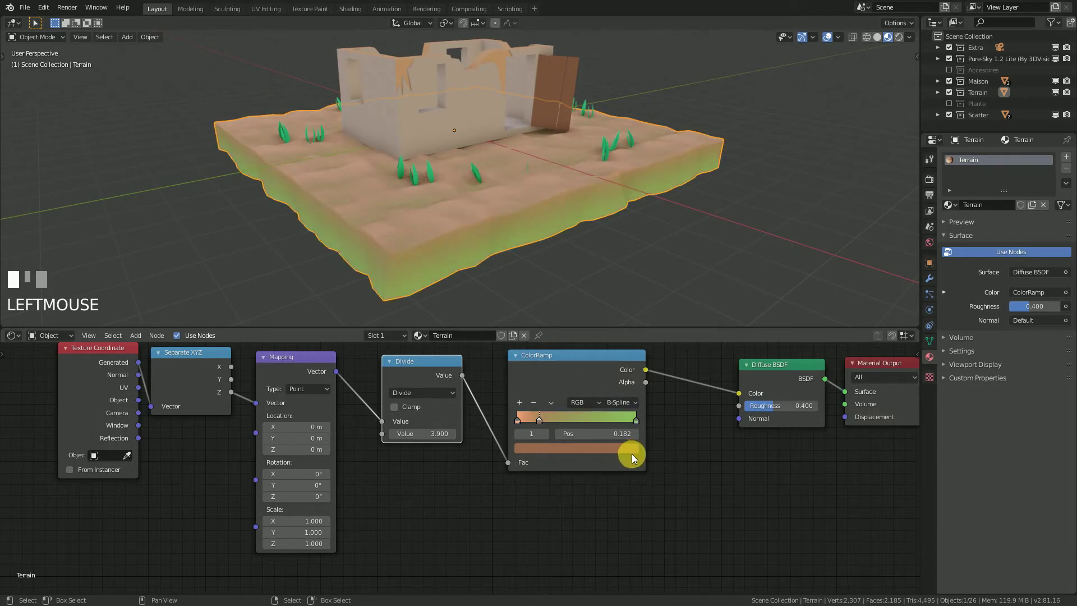
{"action": "left_click", "coordinate": [621, 402]}
{"action": "left_click", "coordinate": [626, 441]}
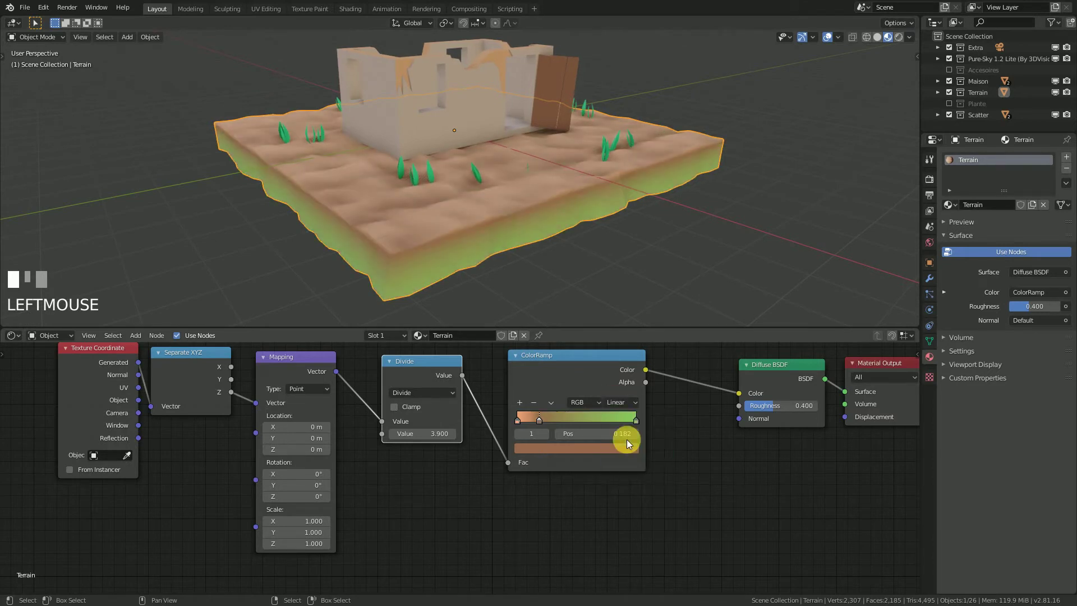
Set the ColorRamp's interpolation to Cardinal and move the brown middle stop to 0.418
{"action": "left_click", "coordinate": [619, 402]}
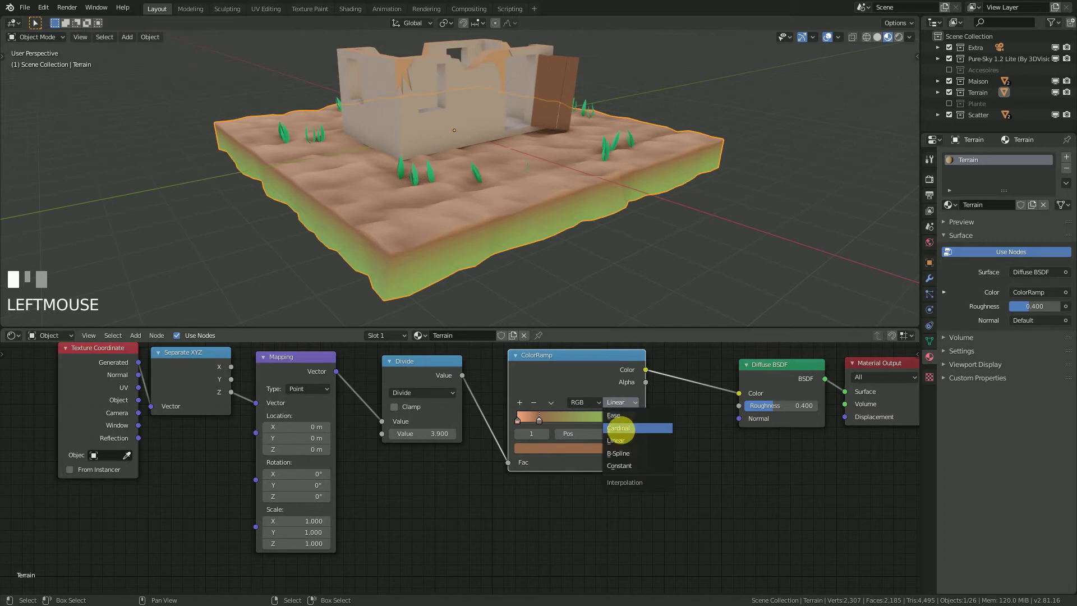
{"action": "left_click", "coordinate": [618, 427]}
{"action": "middle_click_drag", "start_coordinate": [519, 231], "coordinate": [519, 209]}
{"action": "left_click_drag", "start_coordinate": [537, 419], "coordinate": [563, 426]}
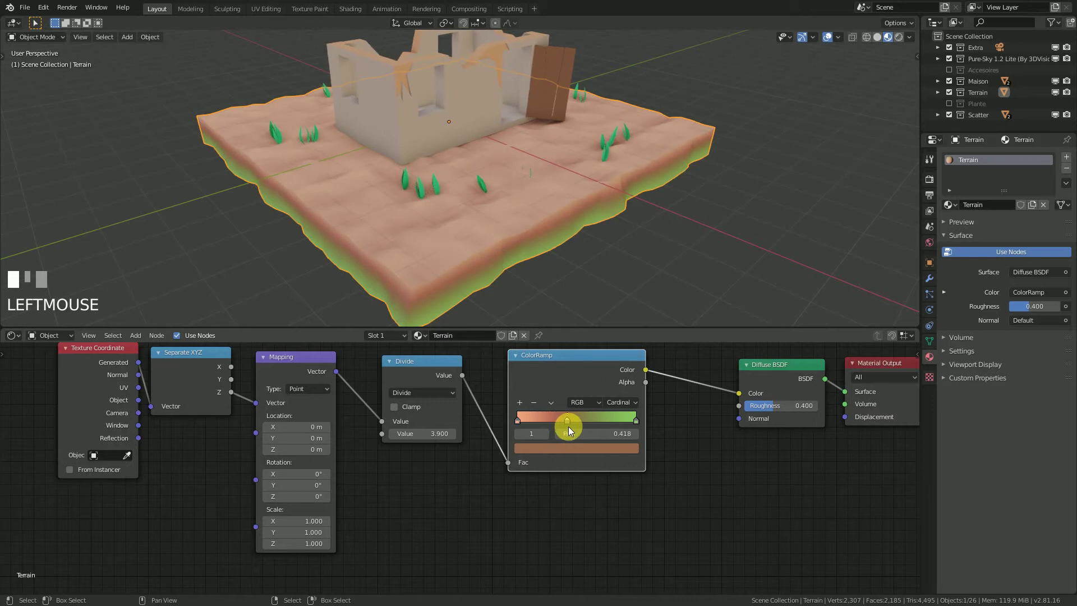
Duplicate the Diffuse BSDF below the original and sample its brown color for the ColorRamp's green stop at 1.000
{"action": "left_click", "coordinate": [636, 421]}
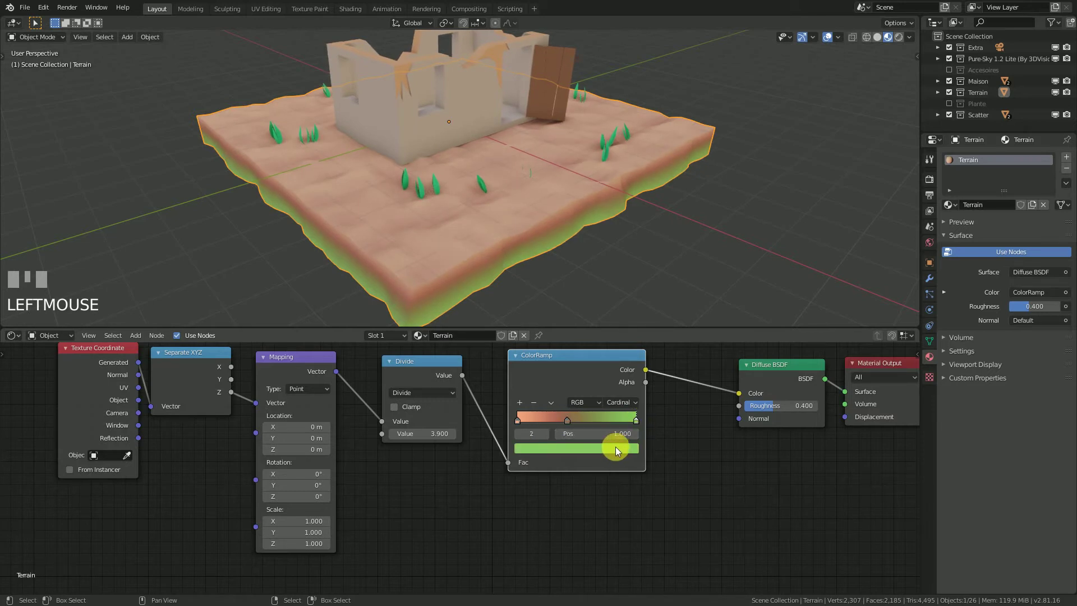
{"action": "right_click", "coordinate": [765, 379]}
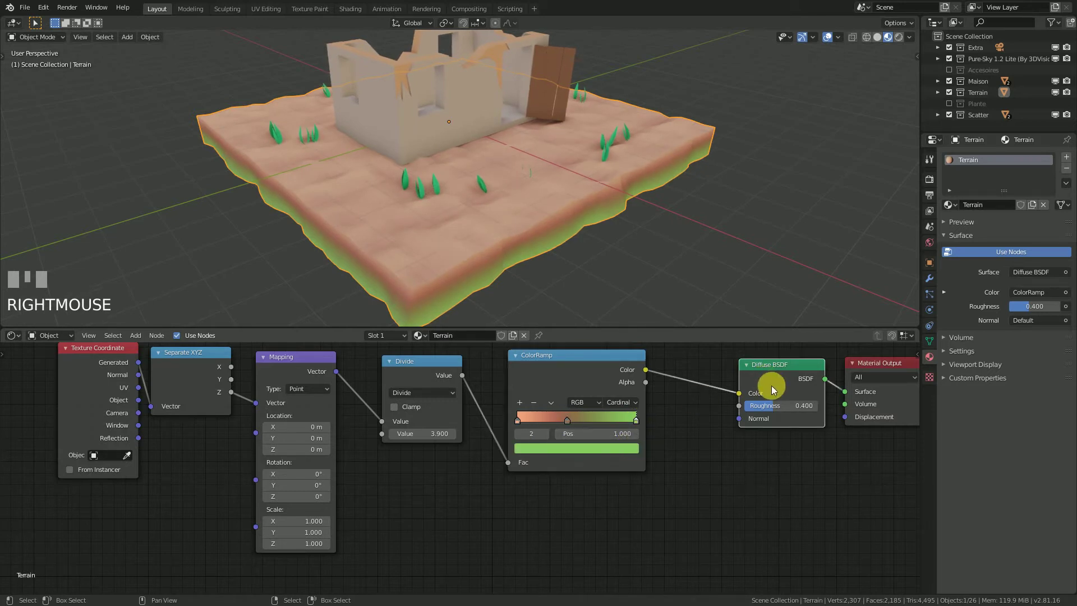
{"action": "key", "text": "shift+d"}
{"action": "left_click", "coordinate": [724, 481]}
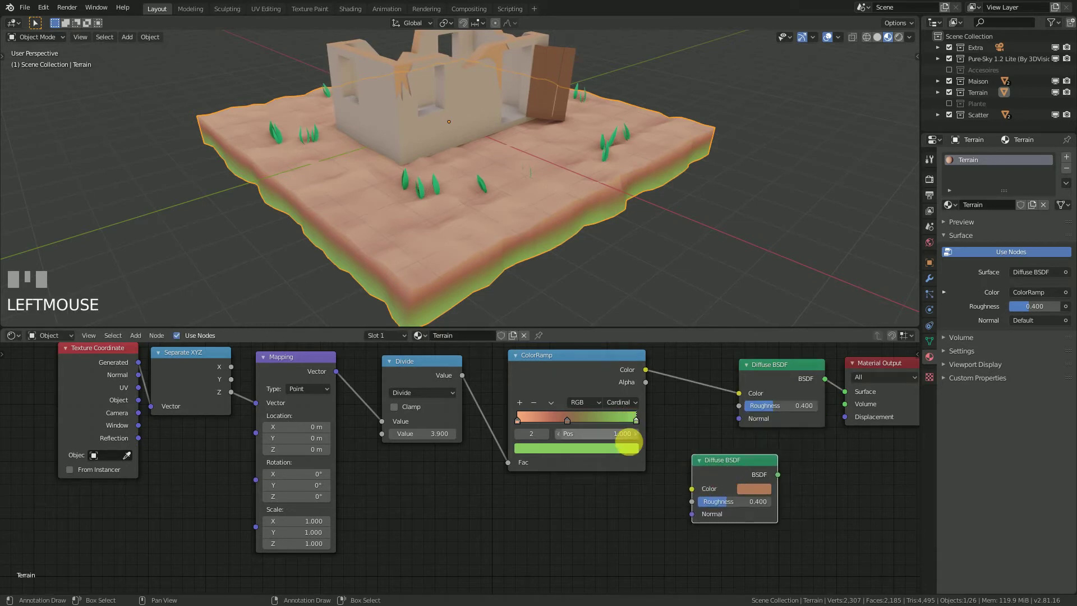
{"action": "left_click", "coordinate": [628, 446]}
{"action": "left_click", "coordinate": [620, 449]}
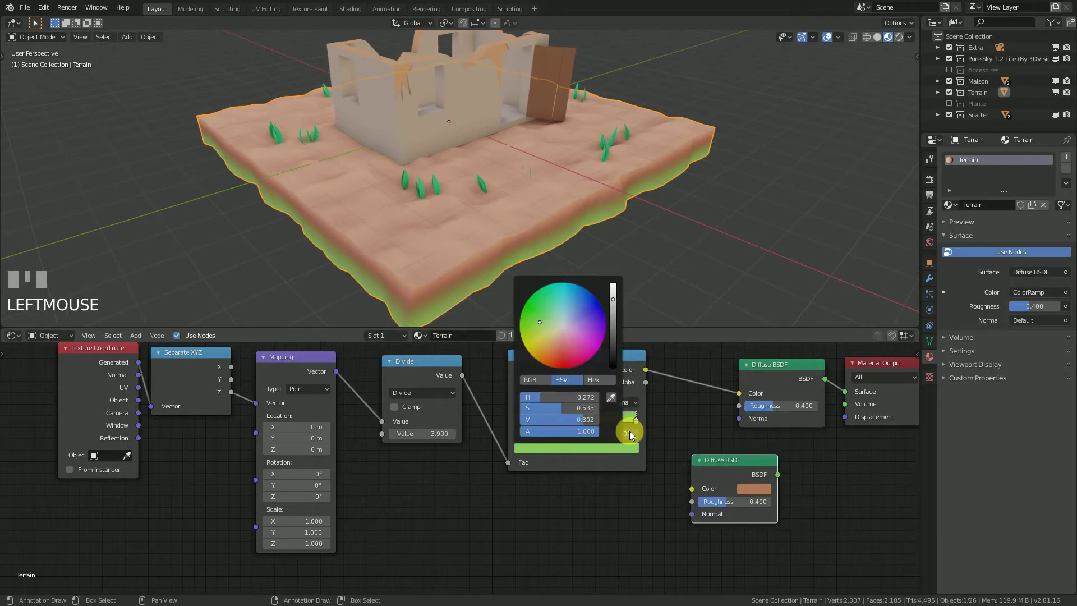
{"action": "left_click", "coordinate": [611, 398]}
{"action": "left_click", "coordinate": [744, 488]}
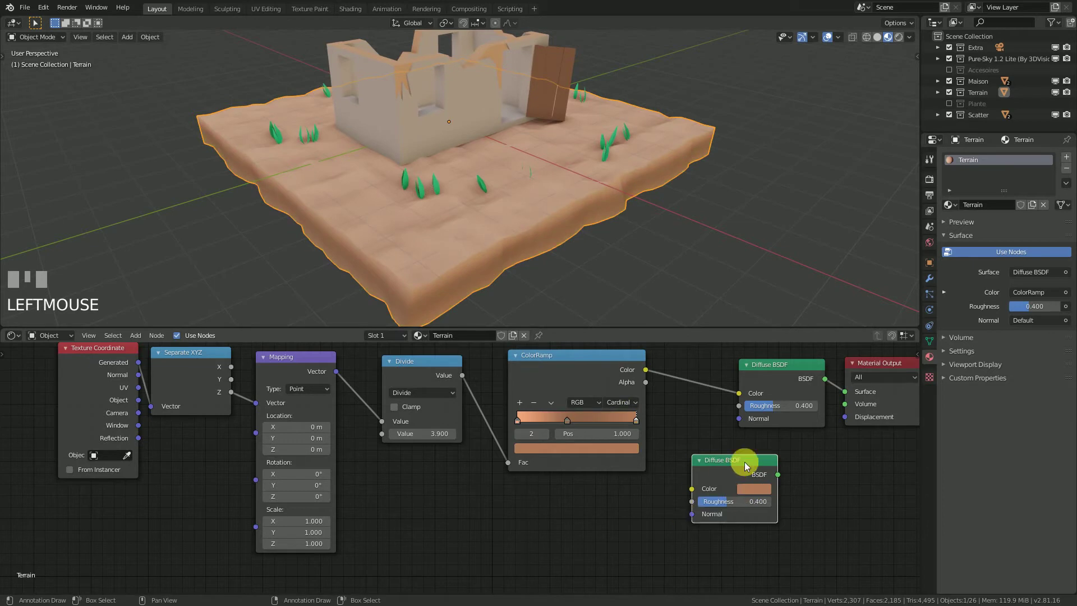
Delete the duplicate Diffuse BSDF and darken the ColorRamp's last stop to black with a V value of 0.000
{"action": "right_click", "coordinate": [745, 478]}
{"action": "key", "text": "x"}
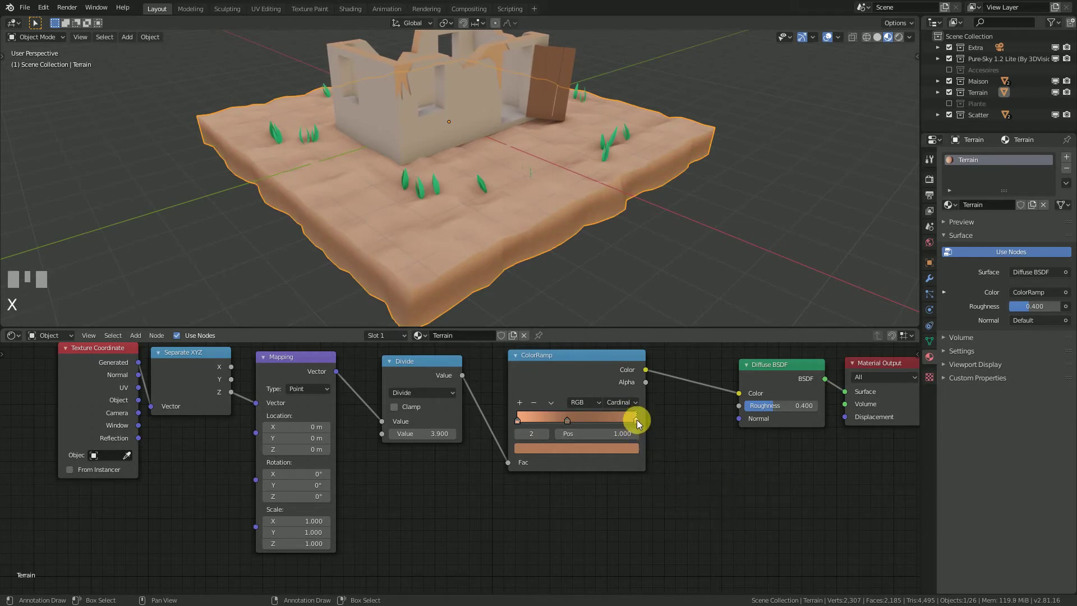
{"action": "left_click", "coordinate": [617, 447]}
{"action": "left_click_drag", "start_coordinate": [614, 338], "coordinate": [613, 365]}
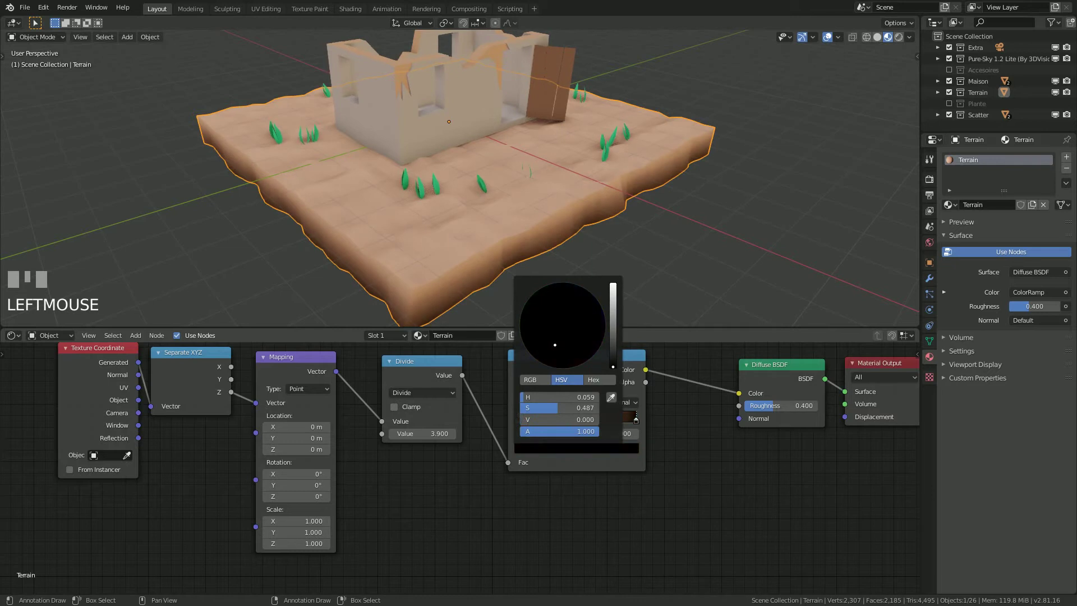
Check the terrain's edges from several angles and save the project file
{"action": "middle_click_drag", "start_coordinate": [688, 258], "coordinate": [477, 245]}
{"action": "scroll", "coordinate": [422, 224], "scroll_direction": "down", "scroll_amount": 2}
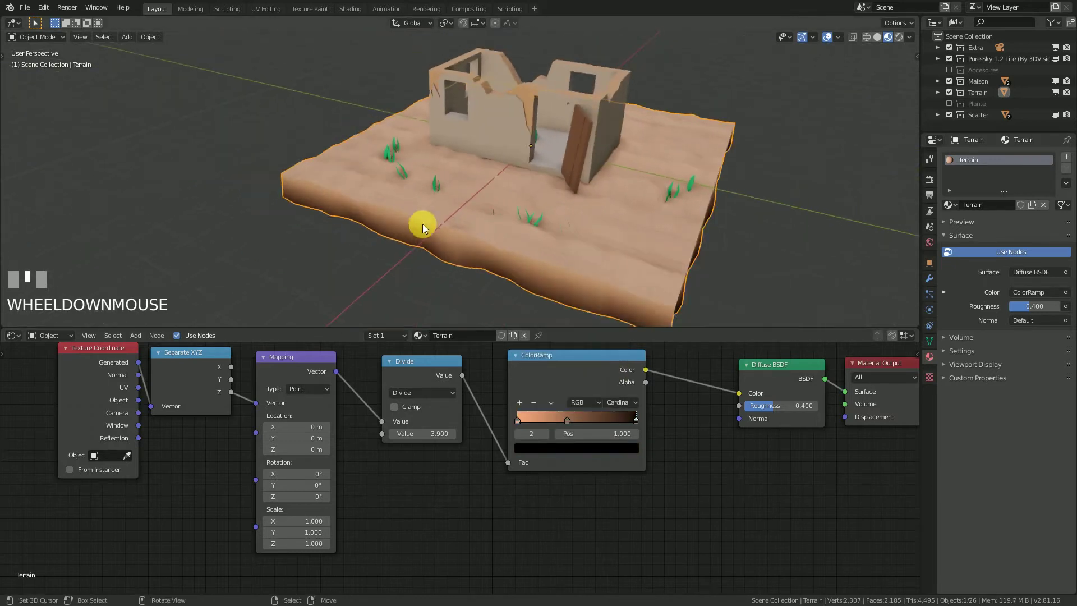
{"action": "middle_click_drag", "start_coordinate": [422, 224], "coordinate": [557, 207]}
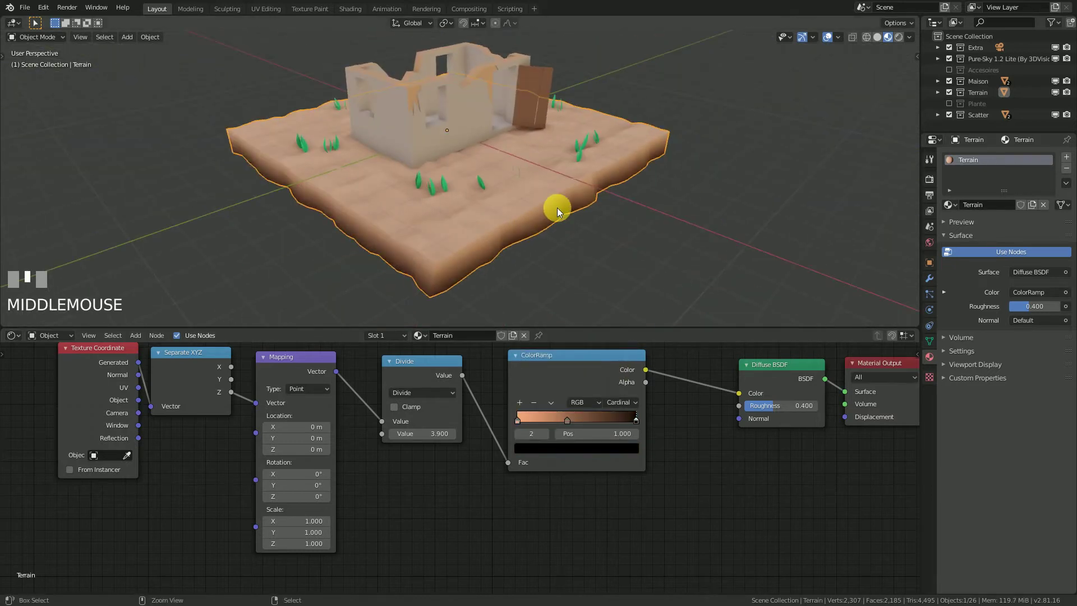
{"action": "key", "text": "ctrl+s"}
{"action": "scroll", "coordinate": [606, 244], "scroll_direction": "up", "scroll_amount": 2}
{"action": "mouse_move", "coordinate": [604, 244]}
{"action": "middle_mouse_down", "text": "shift"}
{"action": "mouse_move", "coordinate": [587, 230]}
{"action": "mouse_move", "coordinate": [590, 247]}
{"action": "middle_mouse_up", "text": "shift"}
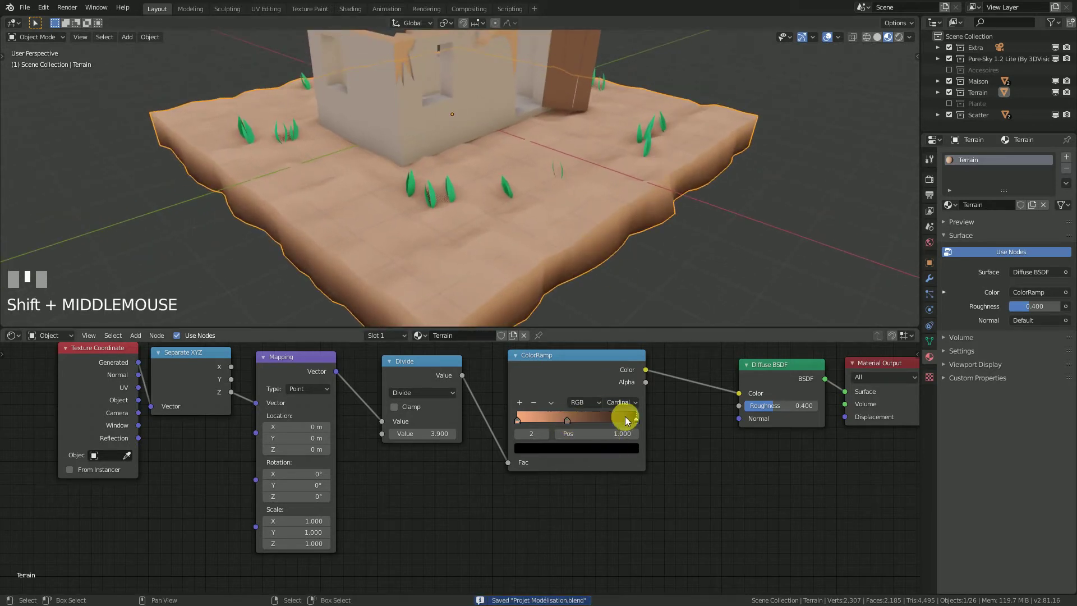
Undo the last stop's black color and the deletion of the duplicate Diffuse BSDF
{"action": "left_click", "coordinate": [628, 447]}
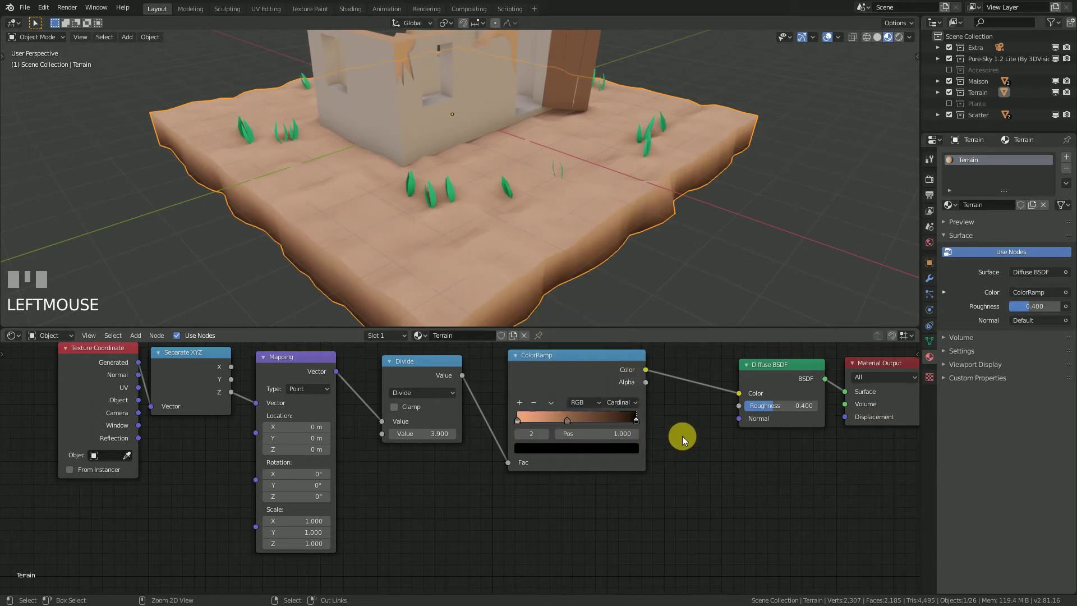
{"action": "key", "text": "ctrl+z"}
{"action": "key", "text": "ctrl+z"}
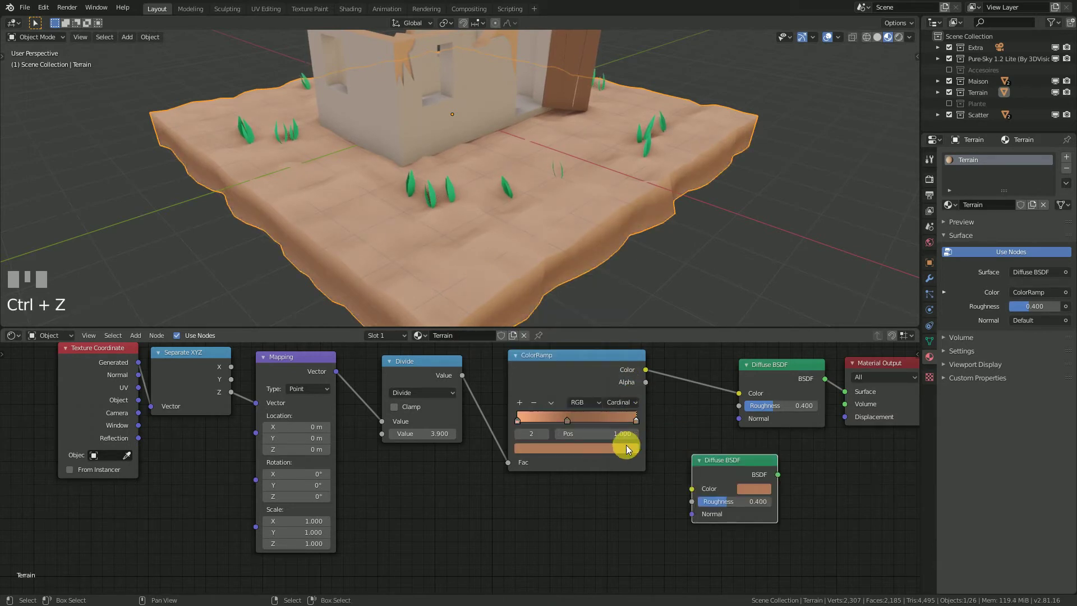
Darken the ColorRamp's last stop to a very dark brown and delete the duplicate Diffuse BSDF
{"action": "left_click", "coordinate": [626, 446]}
{"action": "left_click_drag", "start_coordinate": [611, 335], "coordinate": [613, 355]}
{"action": "right_click", "coordinate": [719, 463]}
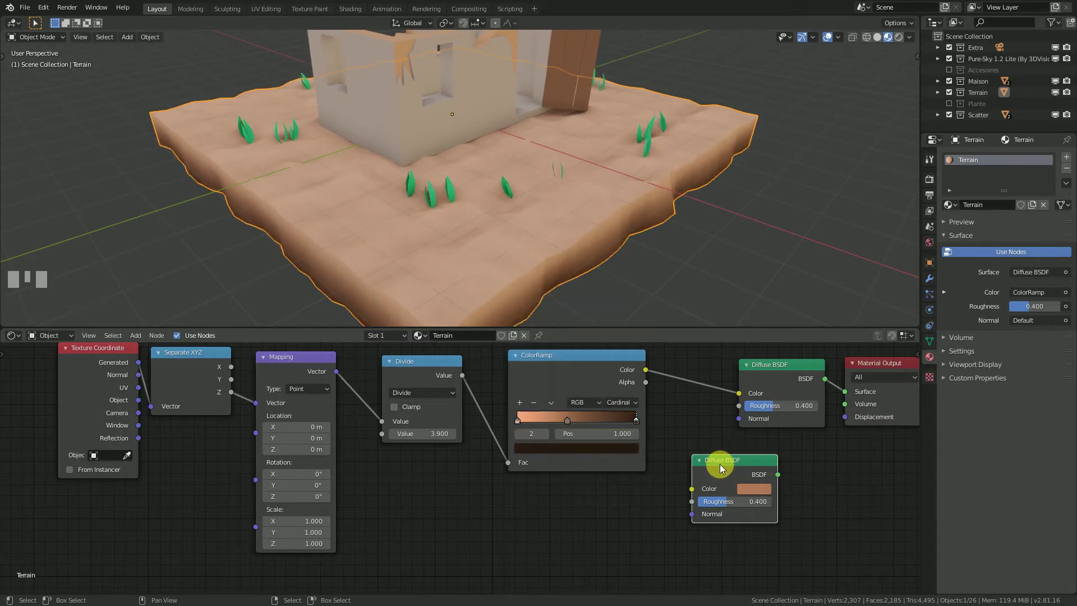
{"action": "key", "text": "x"}
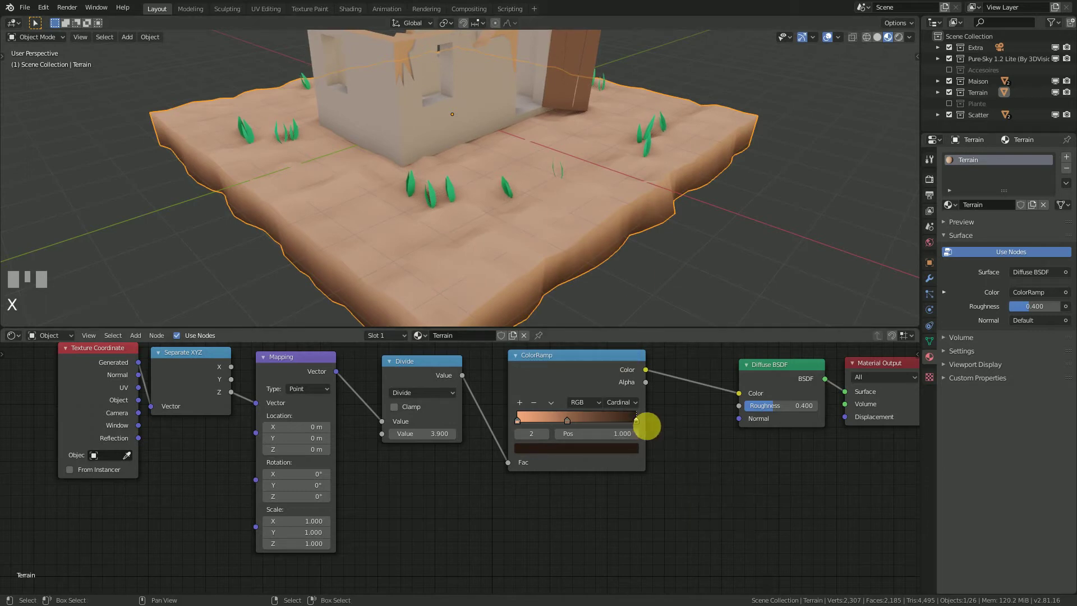
Try shifting the ColorRamp's stops along the gradient
{"action": "left_click_drag", "start_coordinate": [638, 421], "coordinate": [675, 426]}
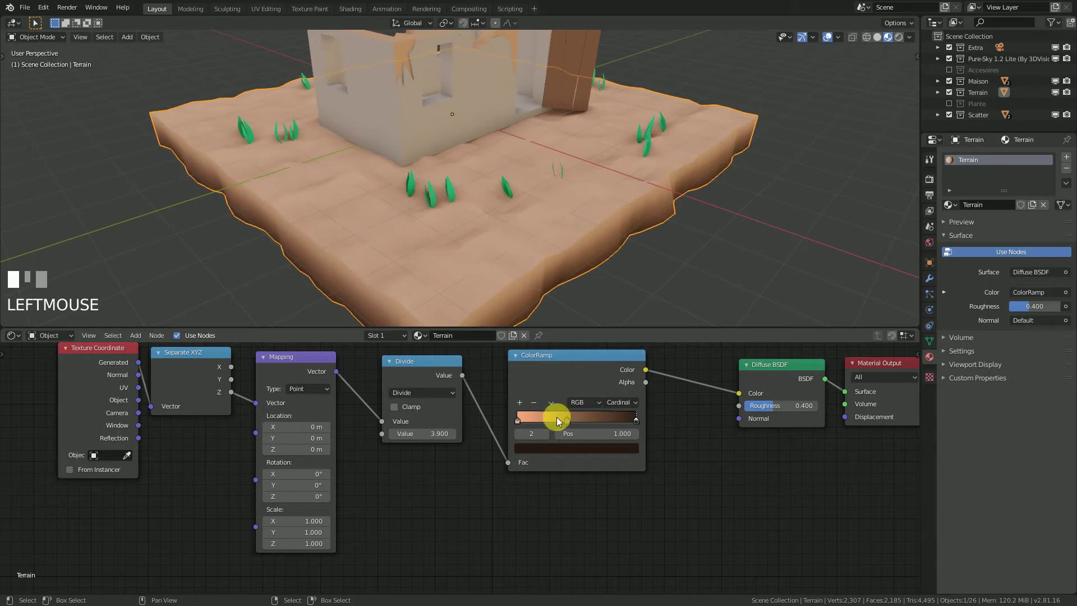
{"action": "mouse_move", "coordinate": [564, 420]}
{"action": "left_mouse_down"}
{"action": "mouse_move", "coordinate": [613, 425]}
{"action": "mouse_move", "coordinate": [494, 418]}
{"action": "left_mouse_up"}
{"action": "right_click", "coordinate": [543, 424]}
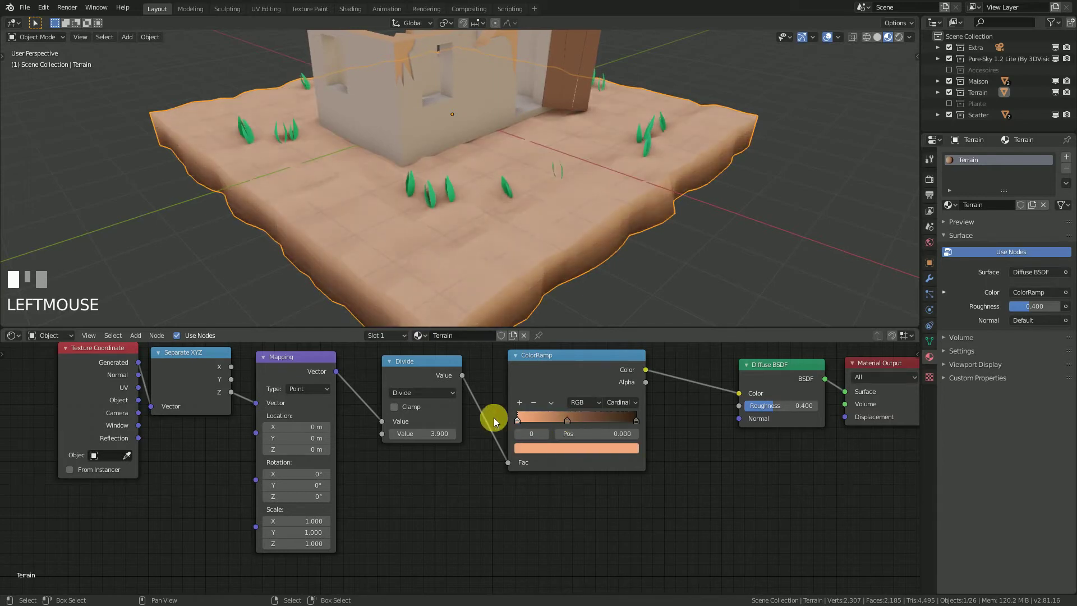
{"action": "mouse_move", "coordinate": [568, 422]}
{"action": "left_mouse_down"}
{"action": "mouse_move", "coordinate": [529, 419]}
{"action": "mouse_move", "coordinate": [554, 422]}
{"action": "left_mouse_up"}
{"action": "right_click", "coordinate": [553, 422]}
Try other settings for the Divide node's second value and the Mapping node's Z location
{"action": "mouse_move", "coordinate": [435, 431]}
{"action": "left_mouse_down"}
{"action": "mouse_move", "coordinate": [484, 432]}
{"action": "mouse_move", "coordinate": [398, 432]}
{"action": "mouse_move", "coordinate": [449, 432]}
{"action": "left_mouse_up"}
{"action": "right_click", "coordinate": [449, 432]}
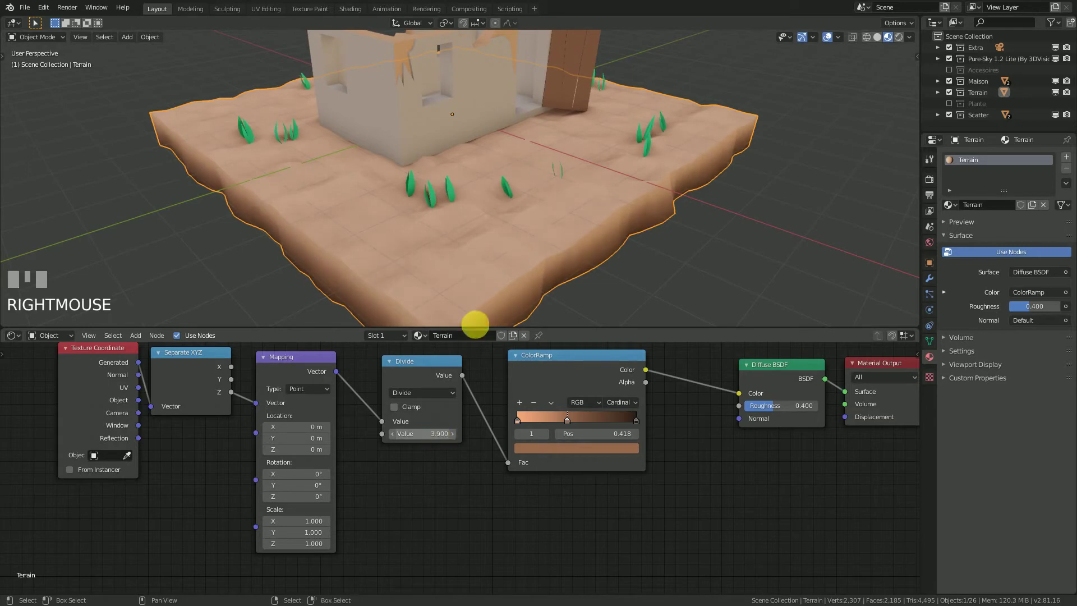
{"action": "middle_click_drag", "start_coordinate": [475, 324], "coordinate": [528, 303]}
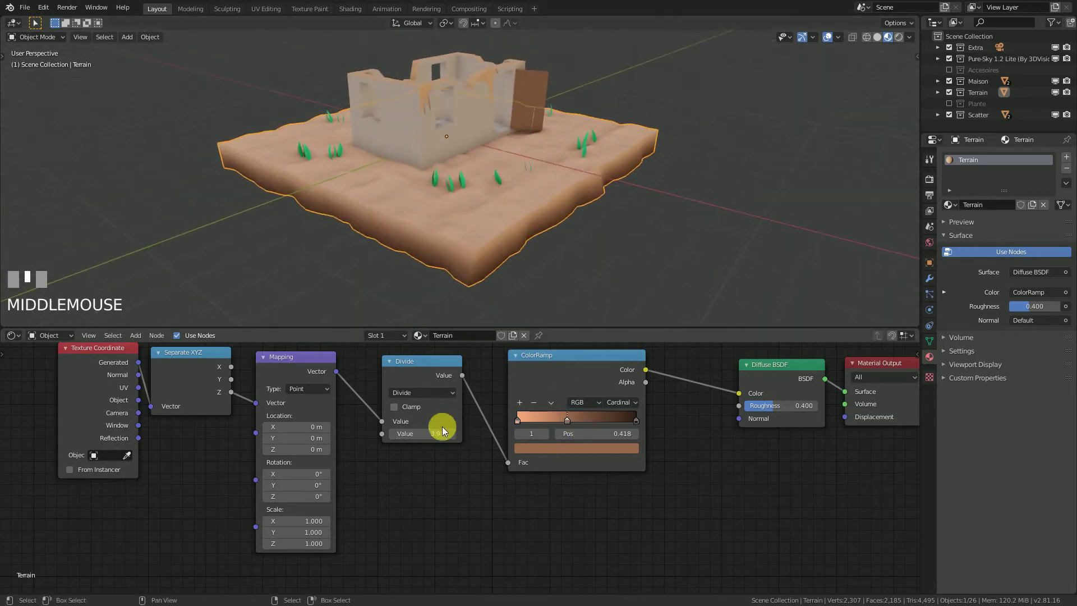
{"action": "mouse_move", "coordinate": [308, 449]}
{"action": "left_mouse_down", "text": "shift"}
{"action": "mouse_move", "coordinate": [317, 449]}
{"action": "mouse_move", "coordinate": [275, 450]}
{"action": "mouse_move", "coordinate": [287, 449]}
{"action": "left_mouse_up", "text": "shift"}
{"action": "right_click", "coordinate": [308, 449], "text": "shift"}
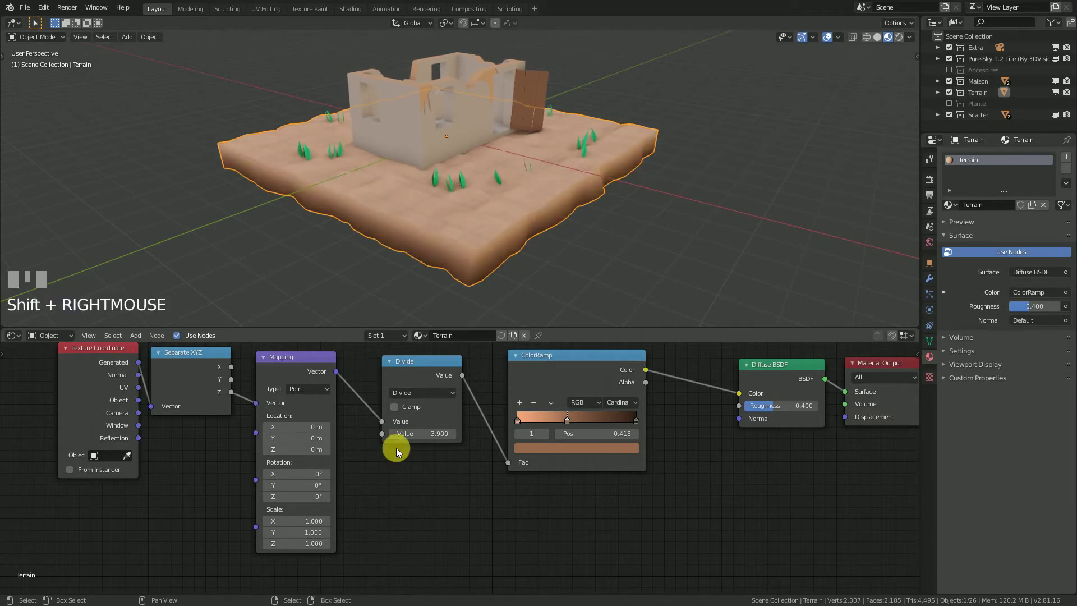
{"action": "left_click_drag", "start_coordinate": [430, 435], "coordinate": [449, 436], "text": "shift"}
{"action": "right_click", "coordinate": [431, 435]}
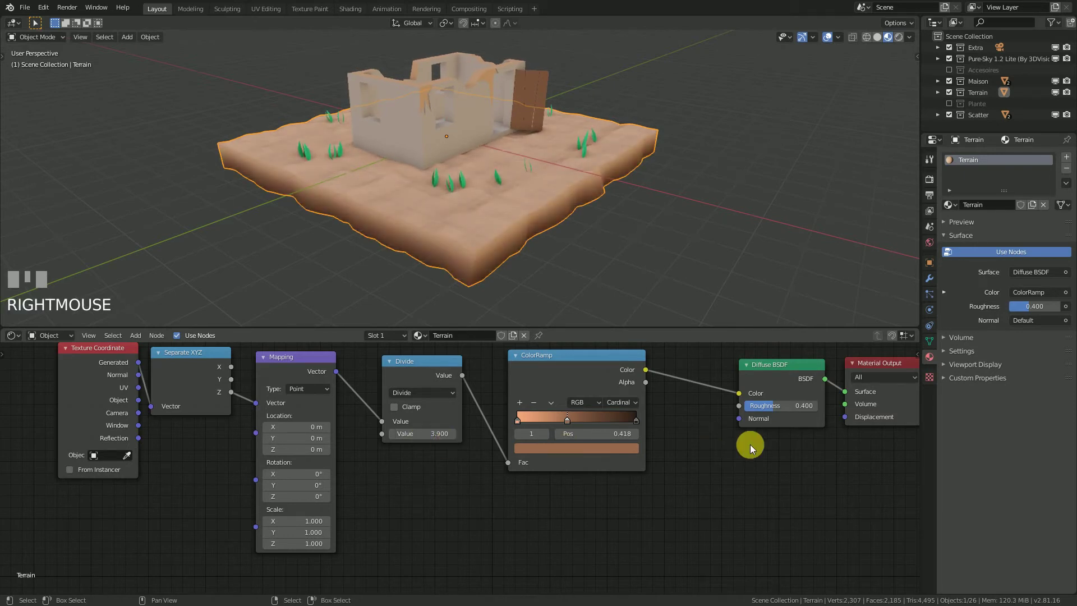
Combine all of the terrain material's nodes except the Material Output into one node group
{"action": "scroll", "coordinate": [749, 444], "scroll_direction": "down", "scroll_amount": 1}
{"action": "middle_click_drag", "start_coordinate": [749, 445], "coordinate": [709, 466]}
{"action": "scroll", "coordinate": [706, 470], "scroll_direction": "up", "scroll_amount": 1}
{"action": "scroll", "coordinate": [644, 480], "scroll_direction": "up", "scroll_amount": 1}
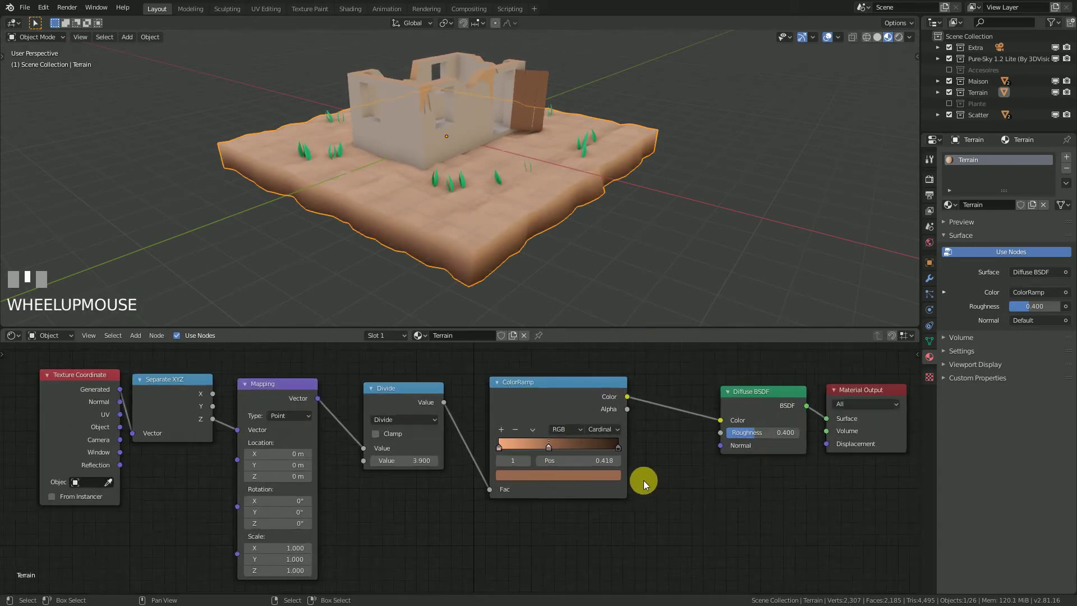
{"action": "scroll", "coordinate": [663, 479], "scroll_direction": "down", "scroll_amount": 1}
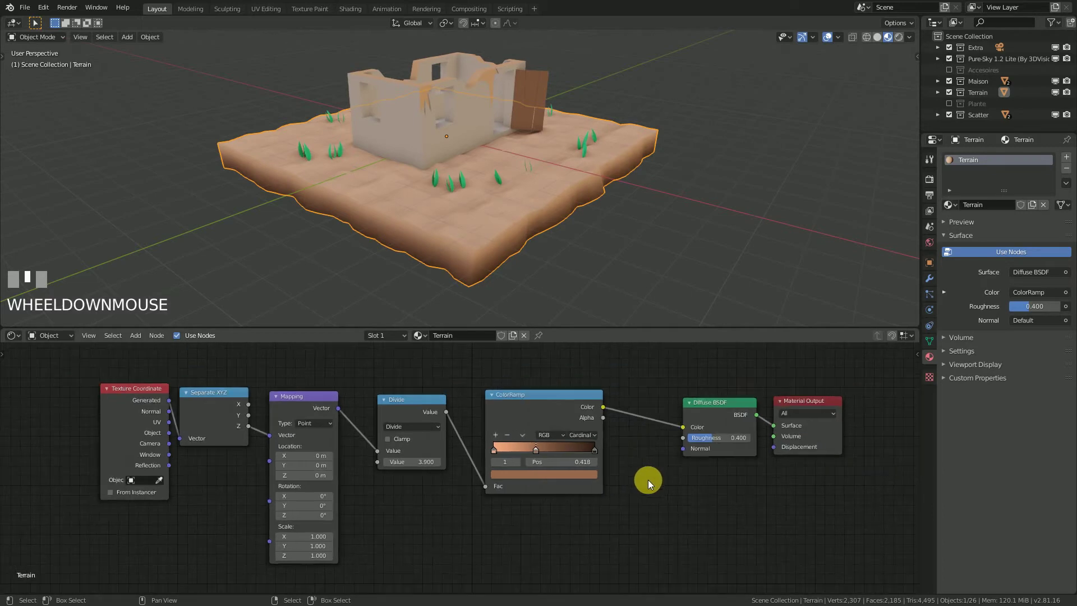
{"action": "middle_click_drag", "start_coordinate": [645, 481], "coordinate": [711, 464]}
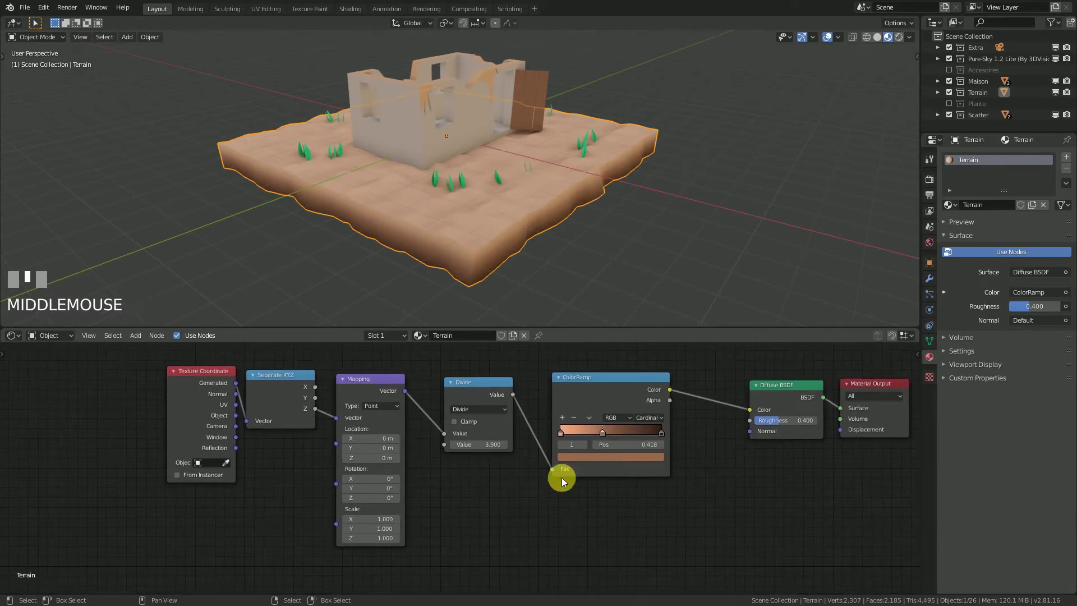
{"action": "scroll", "coordinate": [561, 476], "scroll_direction": "down", "scroll_amount": 1}
{"action": "middle_click_drag", "start_coordinate": [561, 477], "coordinate": [494, 487]}
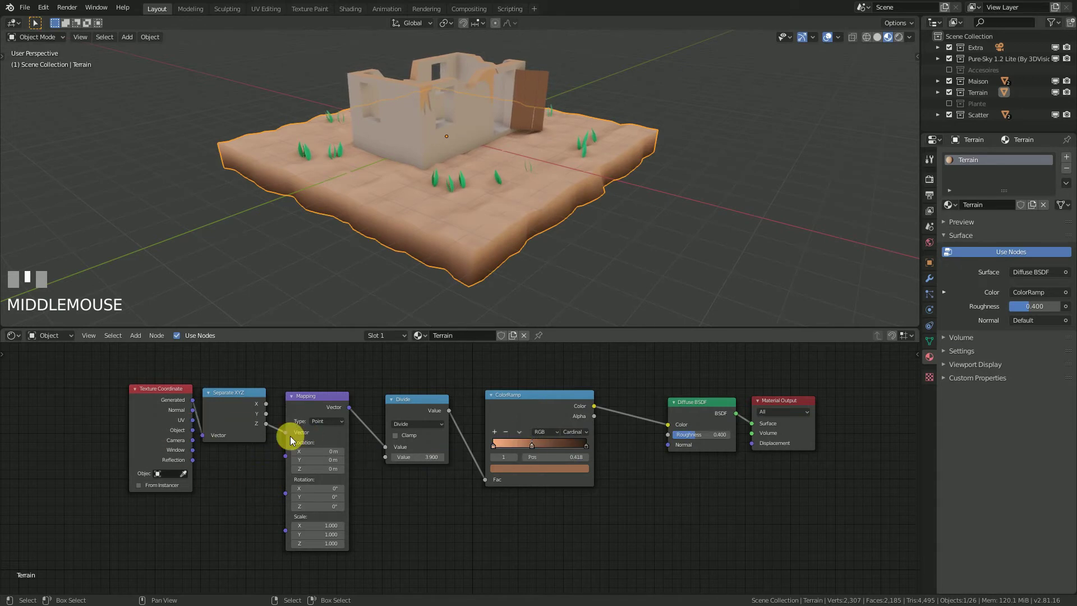
{"action": "right_click", "coordinate": [154, 411]}
{"action": "right_click", "coordinate": [257, 419], "text": "shift"}
{"action": "right_click", "coordinate": [328, 398], "text": "shift"}
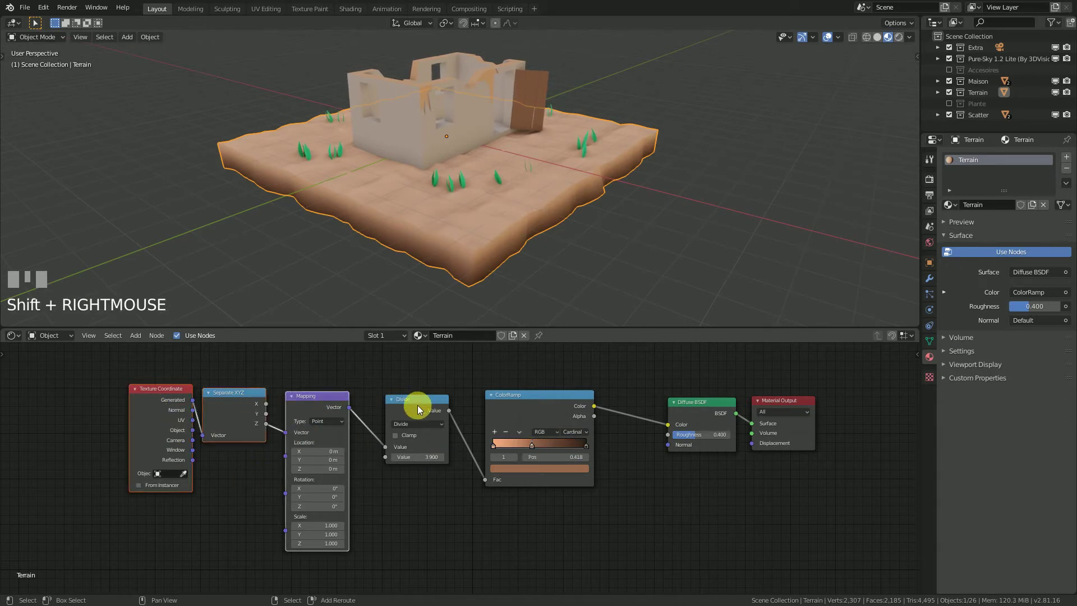
{"action": "right_click", "coordinate": [393, 402], "text": "shift"}
{"action": "right_click", "coordinate": [544, 404], "text": "shift"}
{"action": "right_click", "coordinate": [693, 400], "text": "shift"}
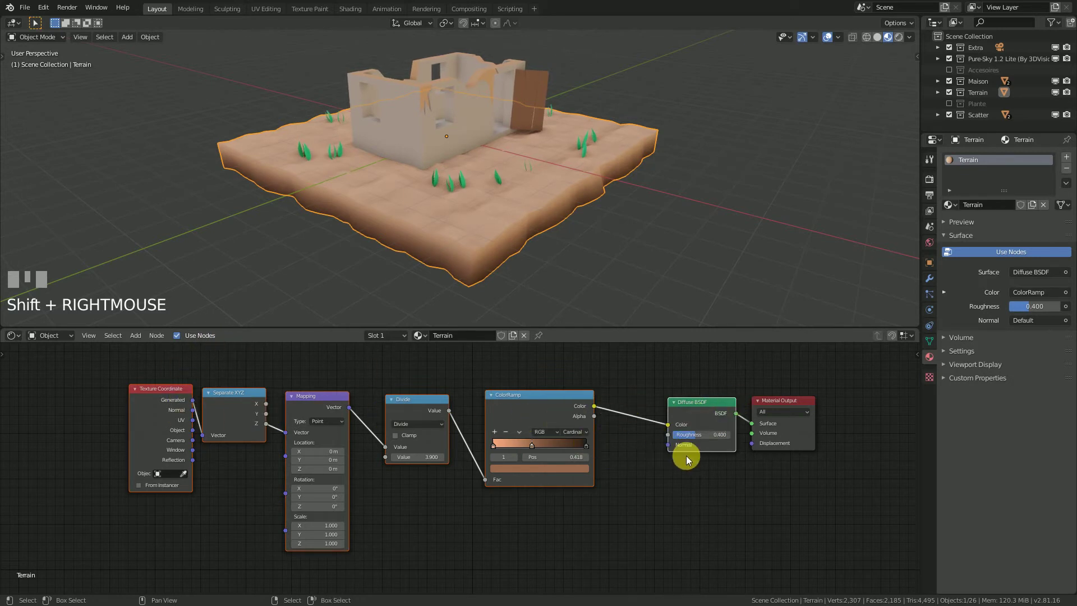
{"action": "key", "text": "ctrl+g"}
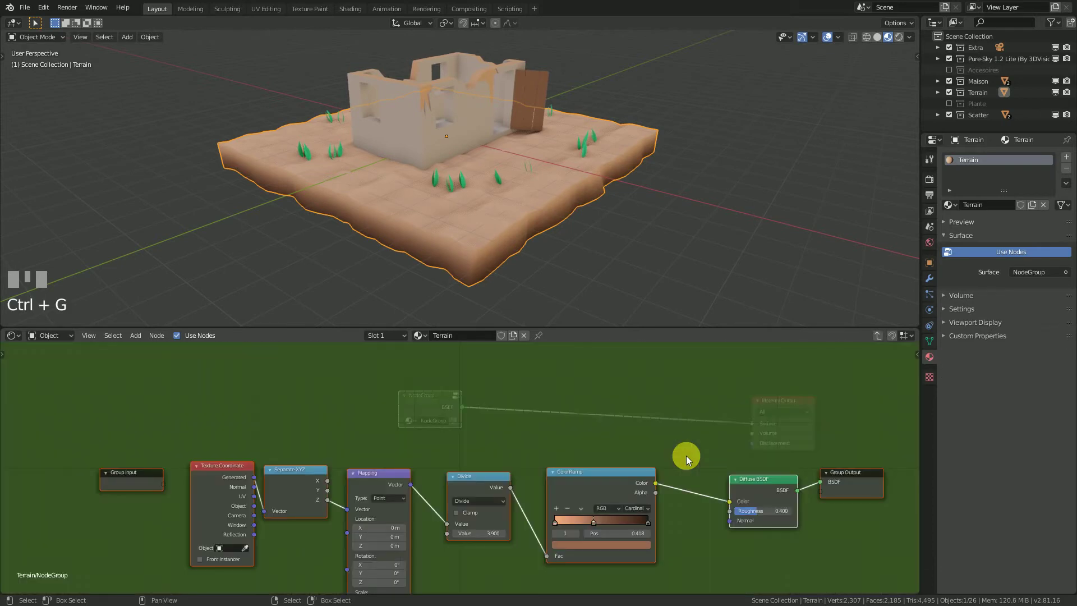
Leave the node group and place its node directly beside the Material Output
{"action": "key", "text": "Tab"}
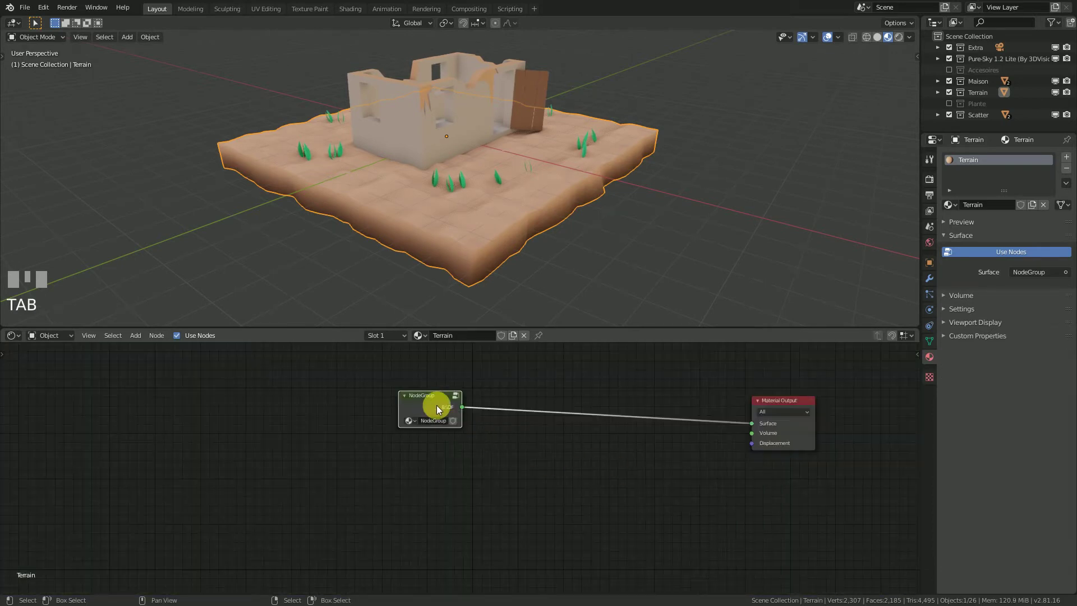
{"action": "right_click_drag", "start_coordinate": [437, 405], "coordinate": [704, 429]}
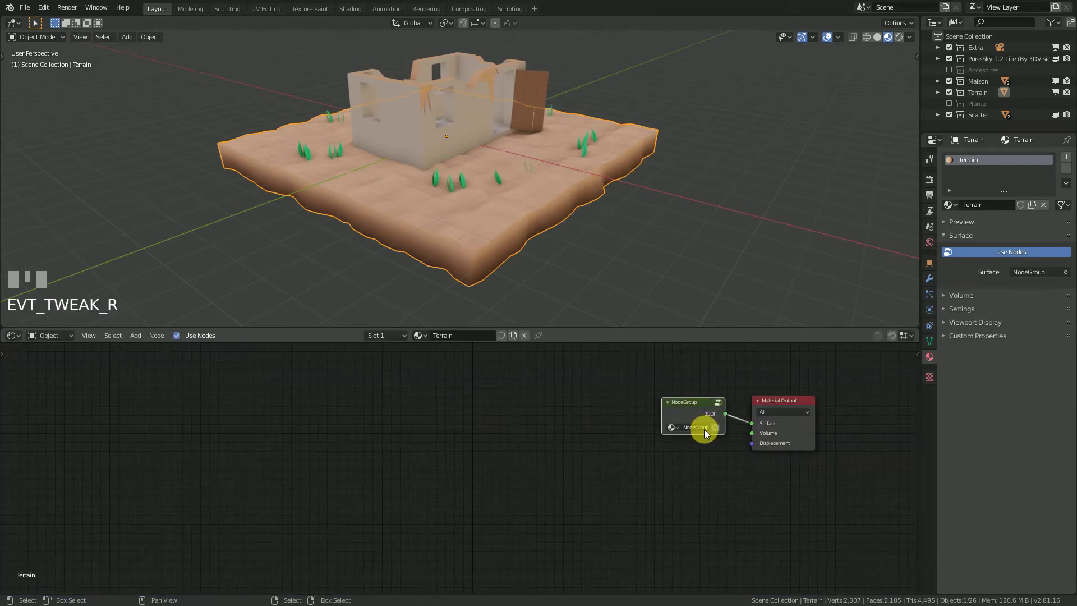
{"action": "scroll", "coordinate": [704, 429], "scroll_direction": "up", "scroll_amount": 2}
{"action": "middle_click_drag", "start_coordinate": [703, 429], "coordinate": [537, 457]}
{"action": "scroll", "coordinate": [570, 429], "scroll_direction": "up", "scroll_amount": 2}
Rename the node group as Terrain and save the file
{"action": "left_click", "coordinate": [583, 431]}
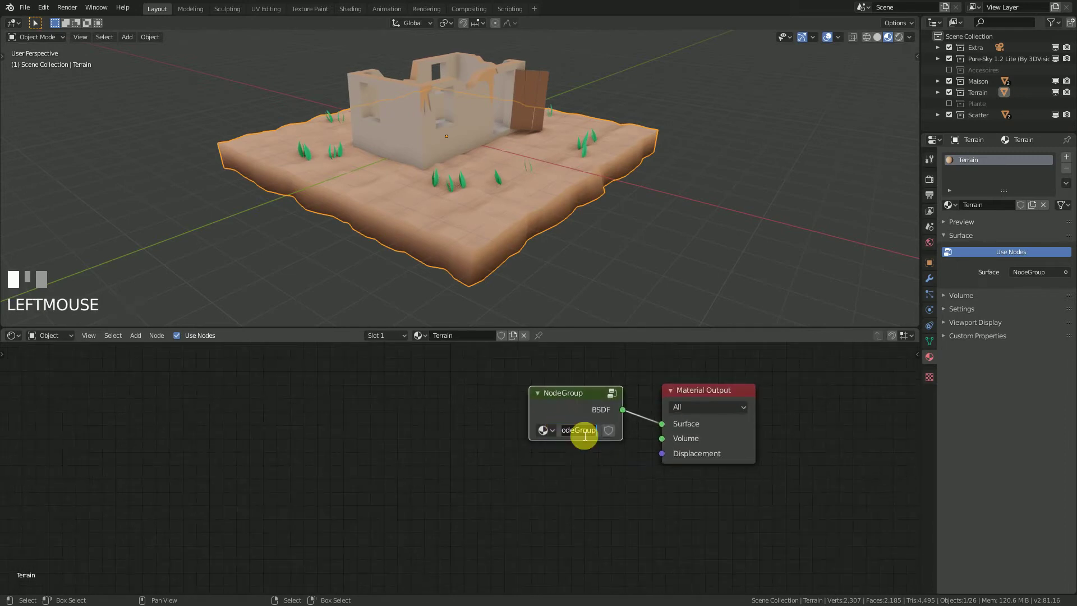
{"action": "type", "text": "Terrain"}
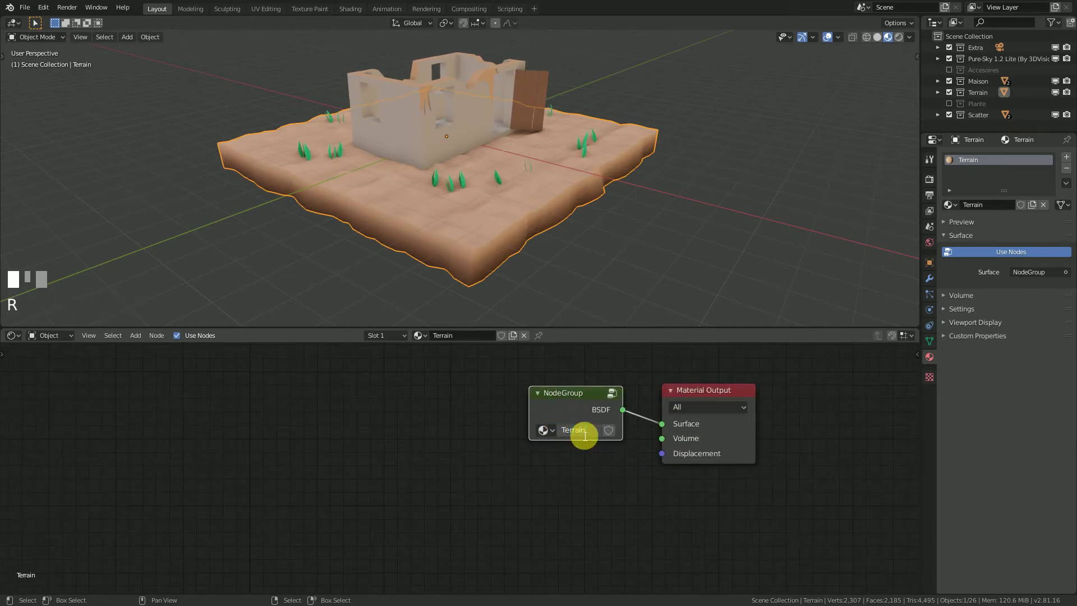
{"action": "key", "text": "Return"}
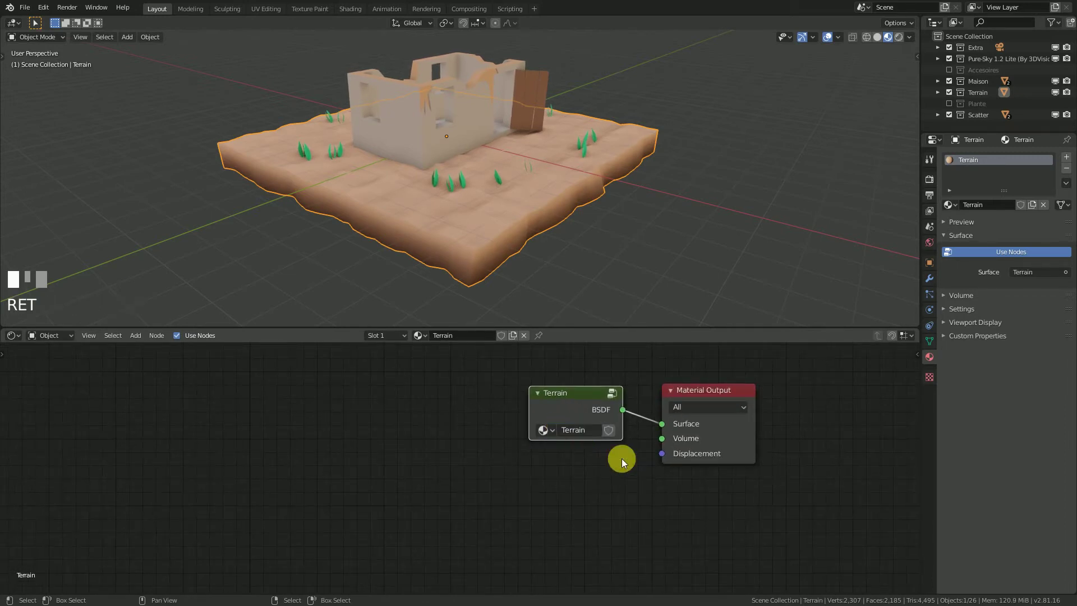
{"action": "key", "text": "ctrl+s"}
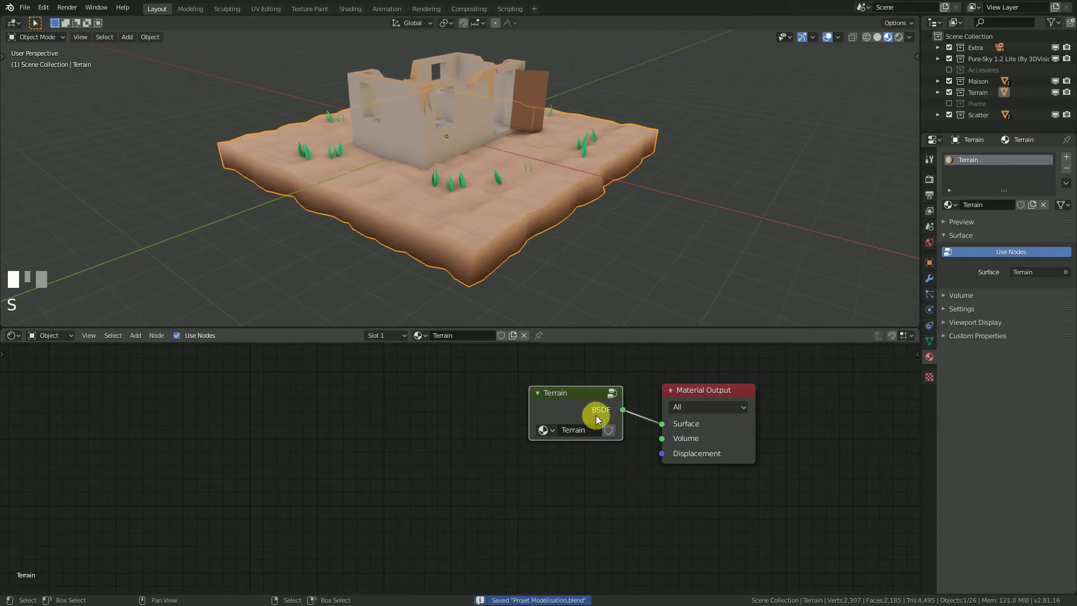
Open the Terrain node group for editing and deselect all of its nodes
{"action": "key", "text": "Tab"}
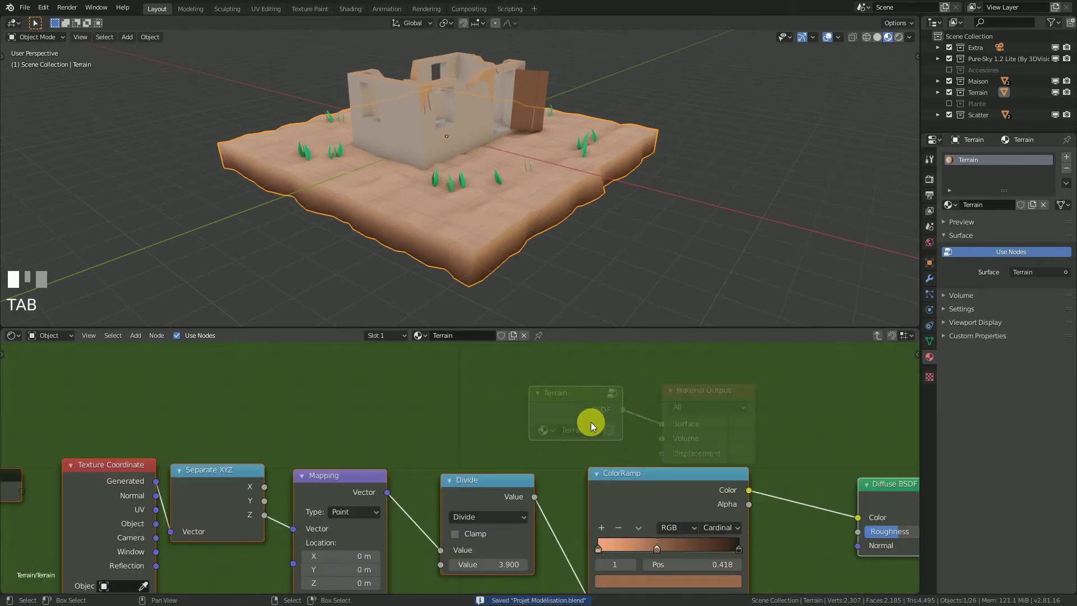
{"action": "key", "text": "Tab"}
{"action": "key", "text": "Tab"}
{"action": "key", "text": "Tab"}
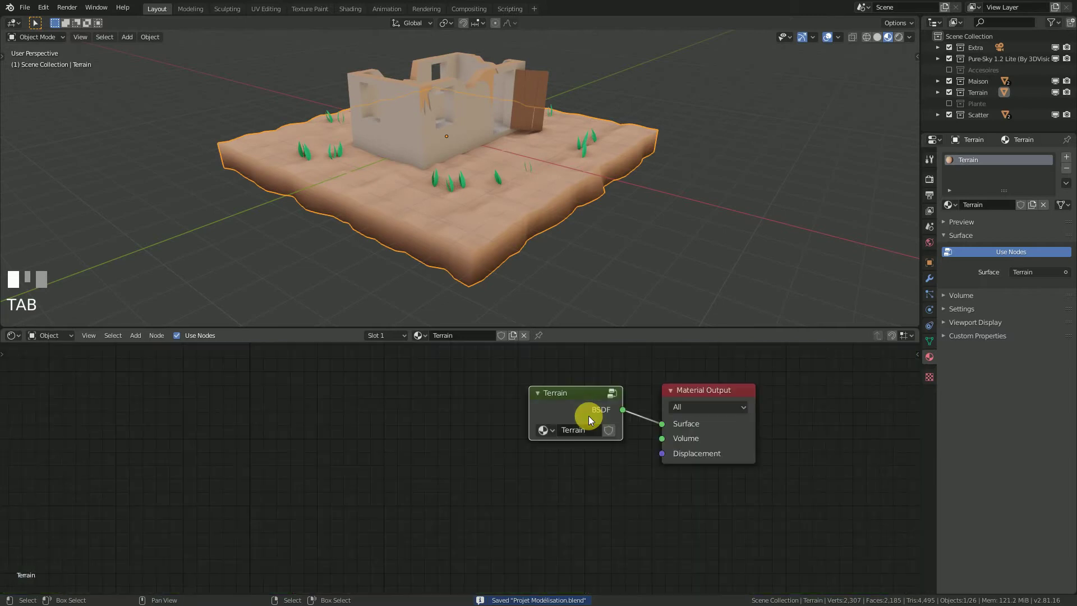
{"action": "key", "text": "Tab"}
{"action": "key", "text": "Tab"}
{"action": "key", "text": "Tab"}
{"action": "scroll", "coordinate": [491, 491], "scroll_direction": "down", "scroll_amount": 1}
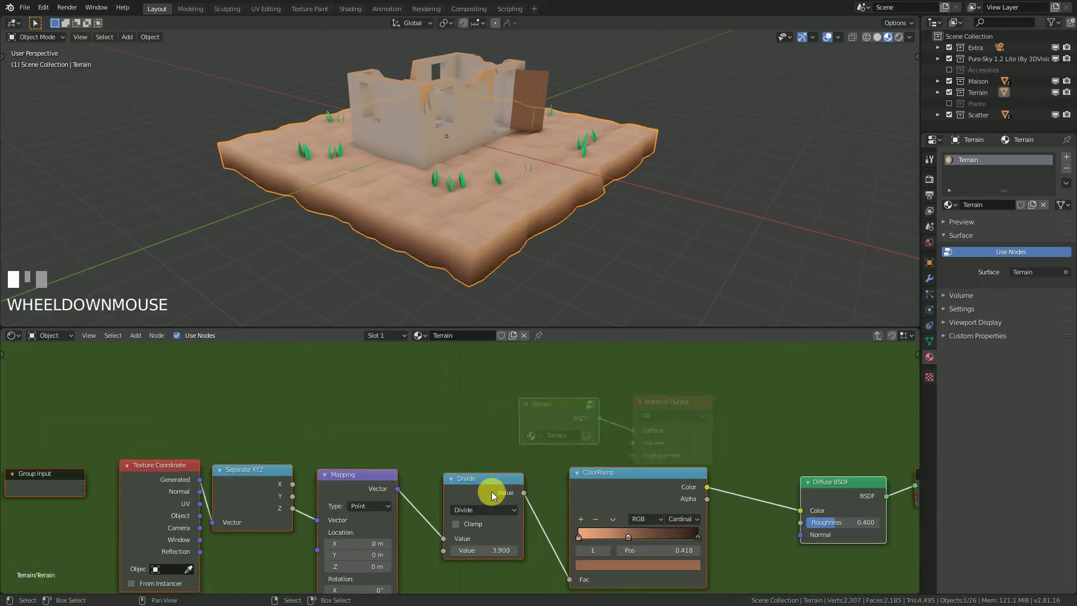
{"action": "middle_click_drag", "start_coordinate": [491, 492], "coordinate": [313, 433]}
{"action": "right_click", "coordinate": [178, 403]}
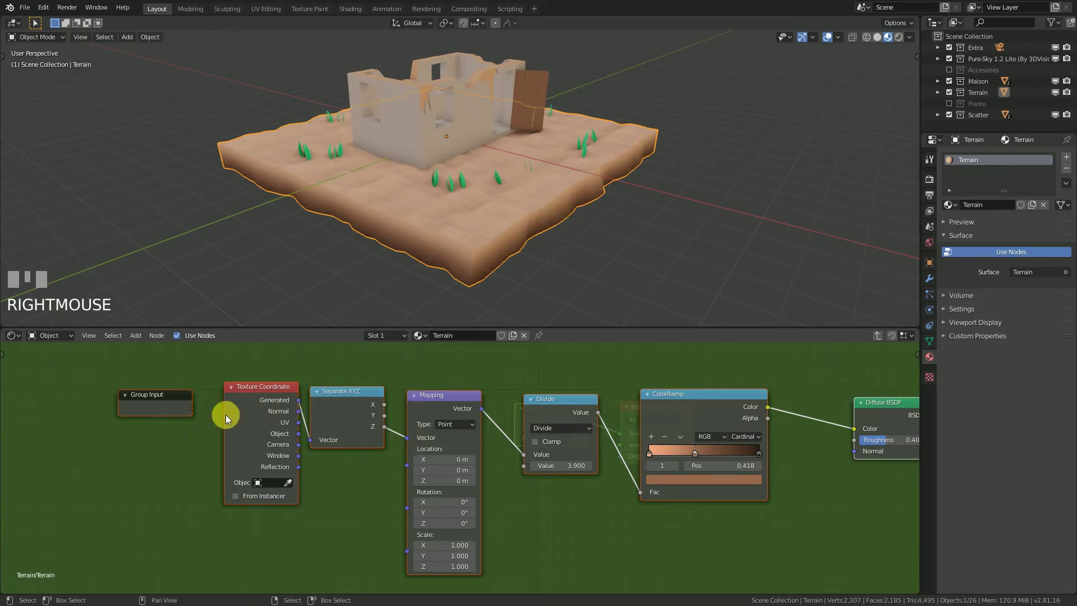
{"action": "key", "text": "a"}
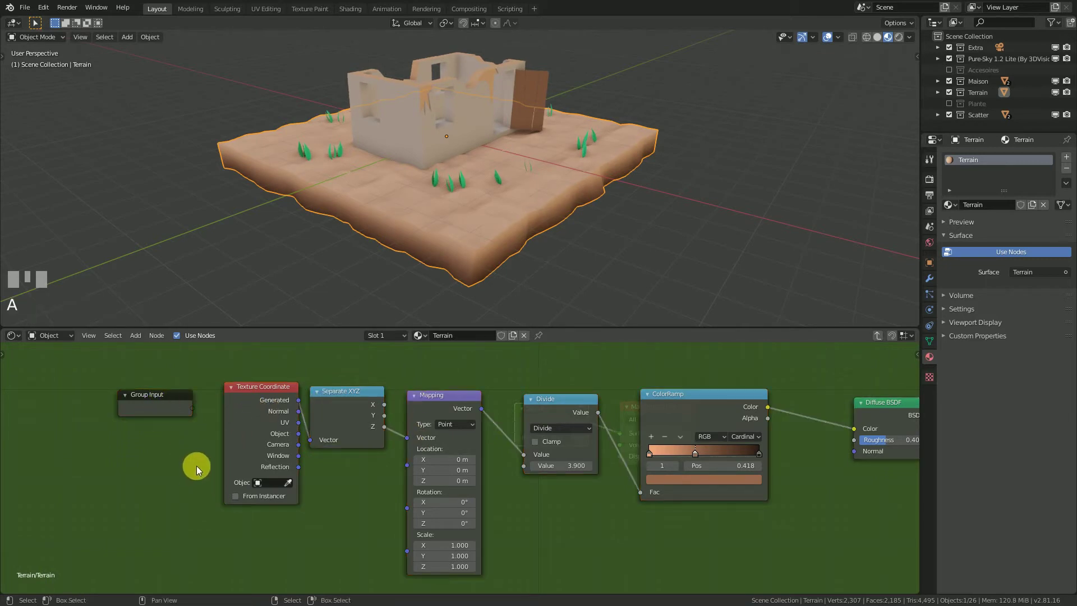
Expose the Divide node's second value as a Group Input socket and detach the link again
{"action": "mouse_move", "coordinate": [558, 465]}
{"action": "left_mouse_down"}
{"action": "mouse_move", "coordinate": [530, 465]}
{"action": "mouse_move", "coordinate": [587, 465]}
{"action": "mouse_move", "coordinate": [555, 465]}
{"action": "mouse_move", "coordinate": [572, 465]}
{"action": "left_mouse_up"}
{"action": "right_click", "coordinate": [548, 469]}
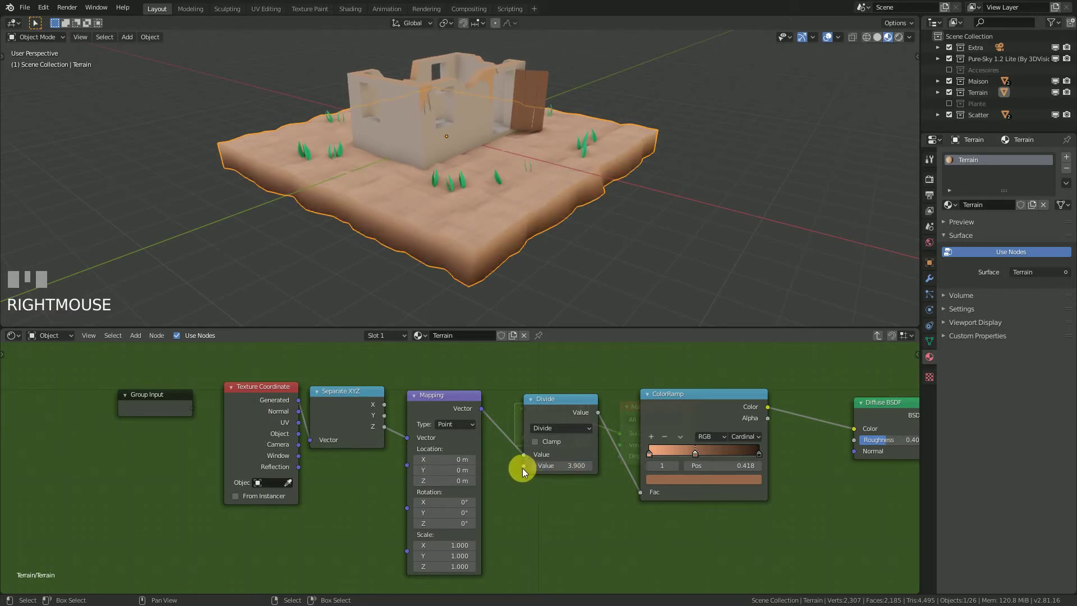
{"action": "left_click_drag", "start_coordinate": [523, 465], "coordinate": [193, 412]}
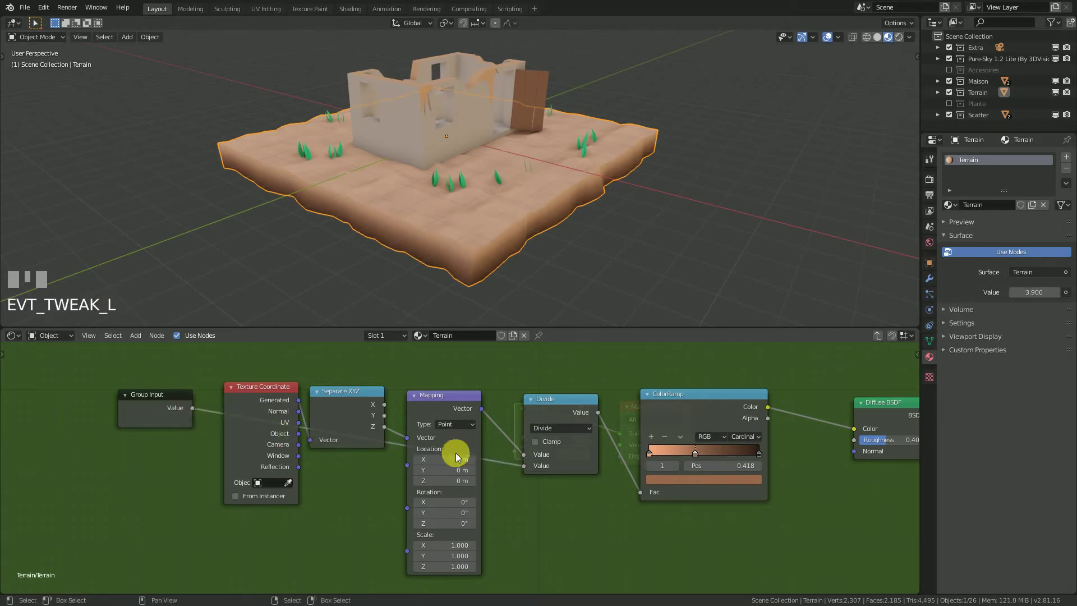
{"action": "left_click_drag", "start_coordinate": [524, 465], "coordinate": [549, 472]}
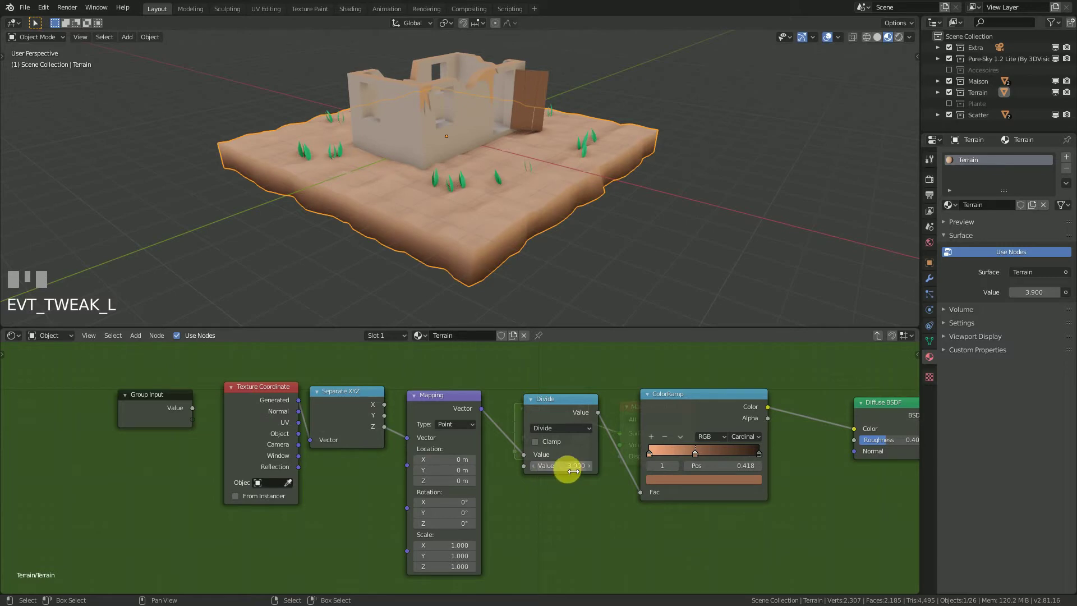
Limit the group's Value input to a minimum of 0 and a maximum of 10
{"action": "key", "text": "n"}
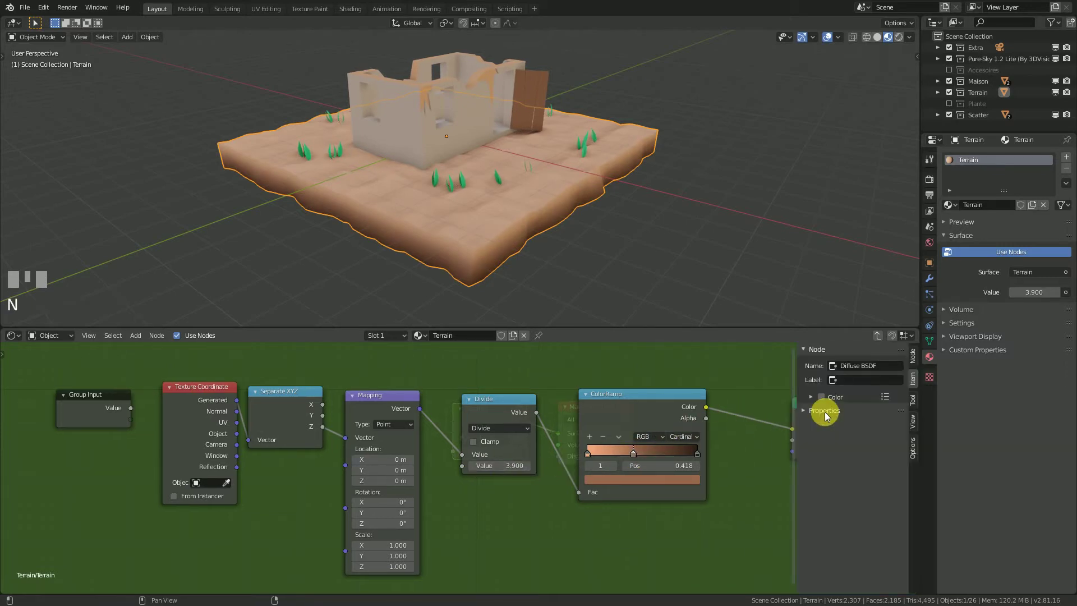
{"action": "left_click", "coordinate": [914, 356]}
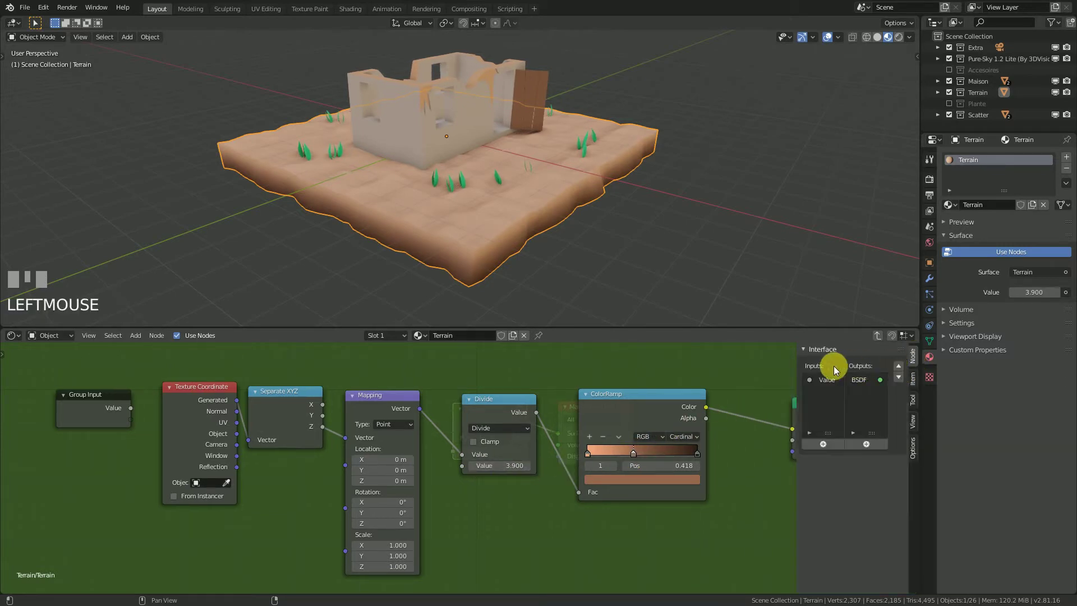
{"action": "left_click", "coordinate": [818, 381]}
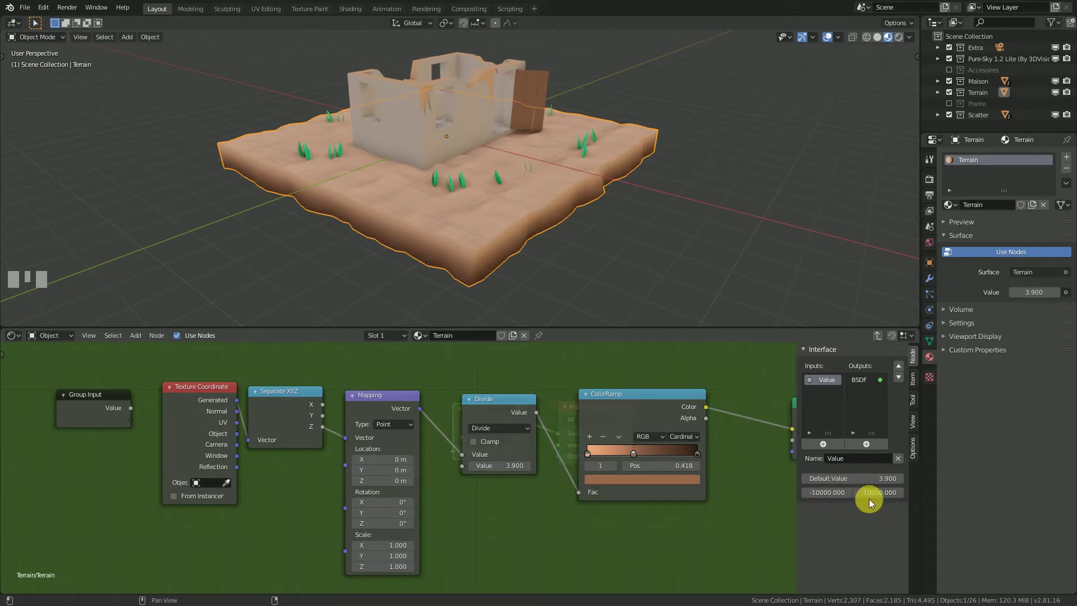
{"action": "left_click", "coordinate": [833, 496]}
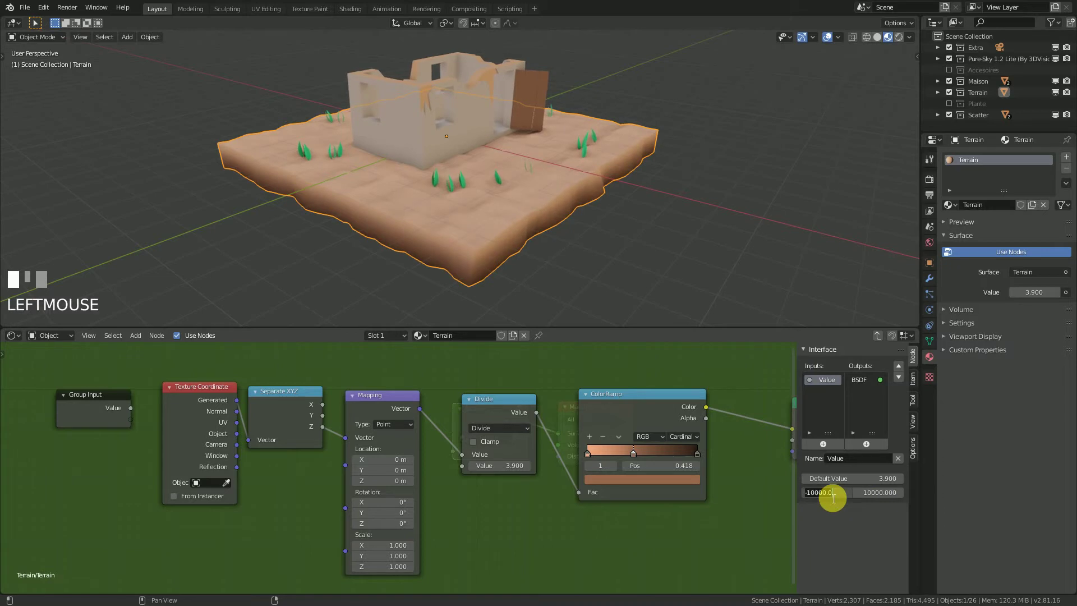
{"action": "type", "text": "0"}
{"action": "key", "text": "KP_Enter"}
{"action": "left_click", "coordinate": [895, 495]}
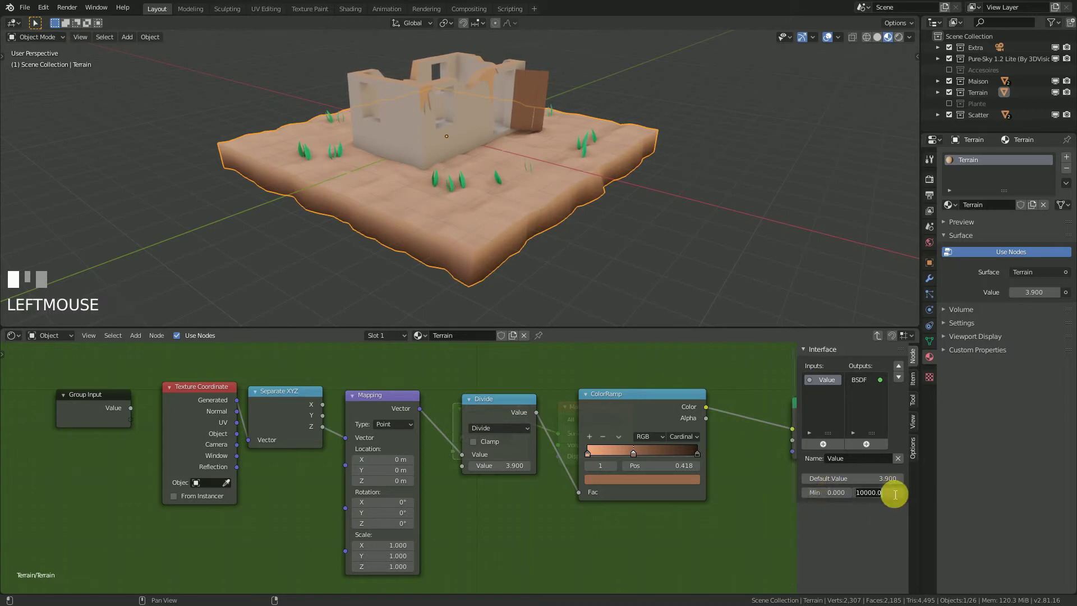
{"action": "type", "text": "10"}
{"action": "key", "text": "KP_Enter"}
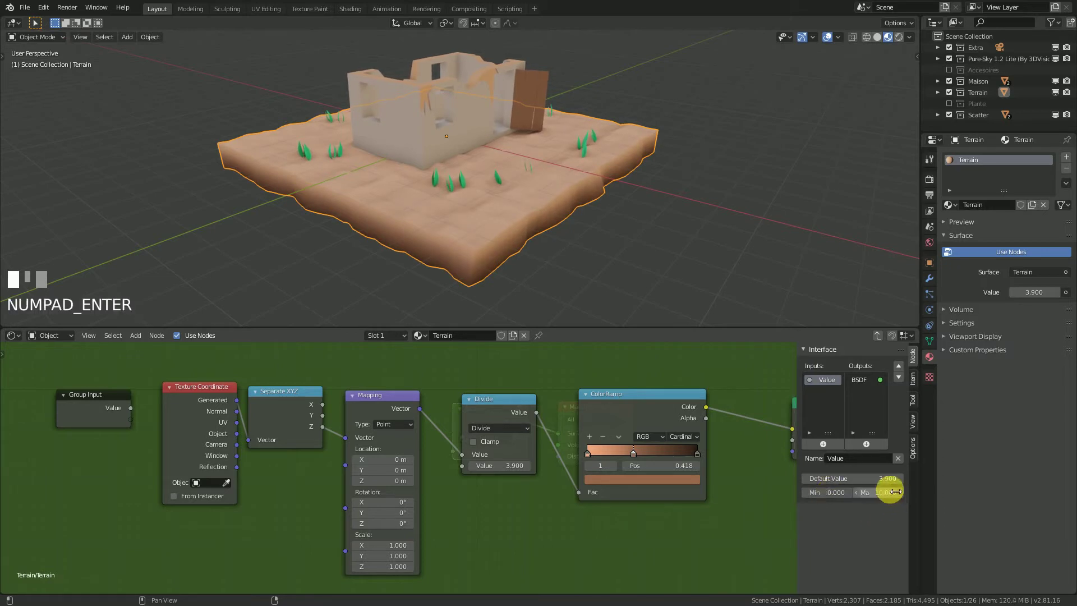
{"action": "key", "text": "n"}
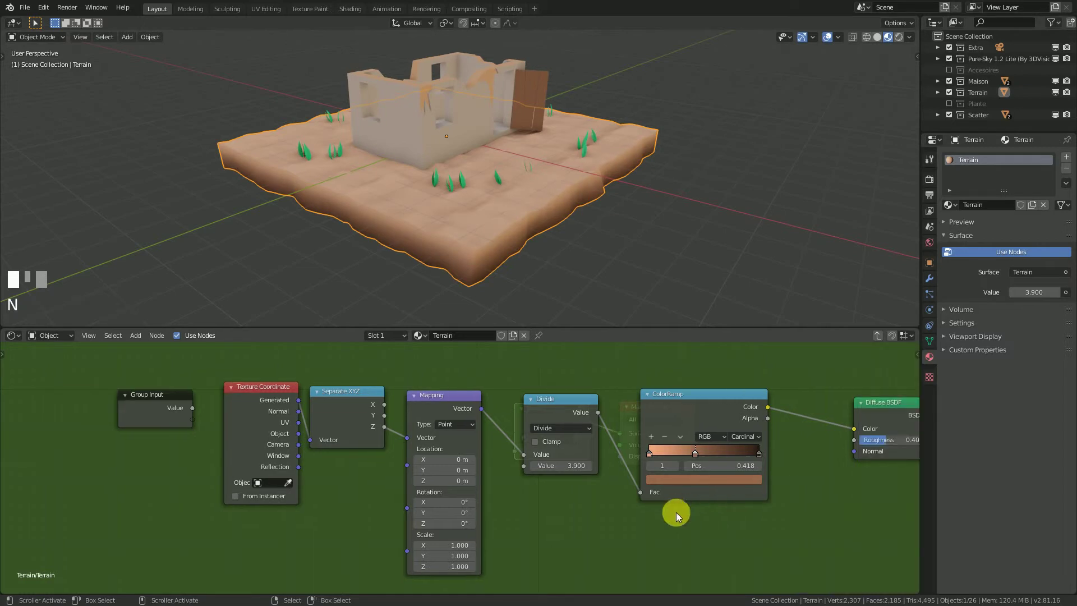
Link the Group Input's Value socket to the Divide node's second value
{"action": "middle_click_drag", "start_coordinate": [595, 486], "coordinate": [554, 457]}
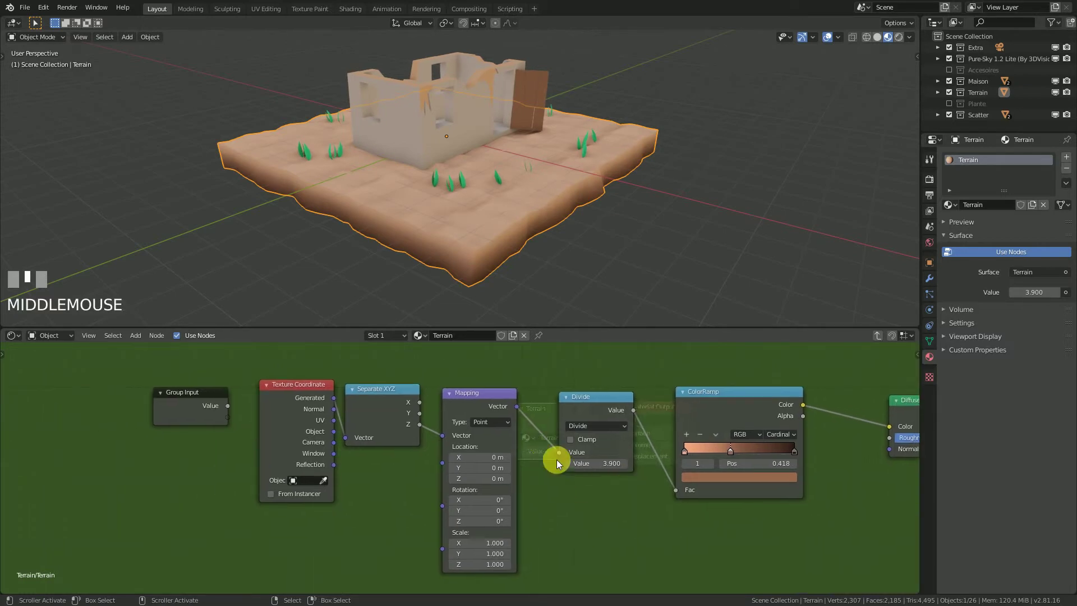
{"action": "left_click_drag", "start_coordinate": [557, 461], "coordinate": [227, 406]}
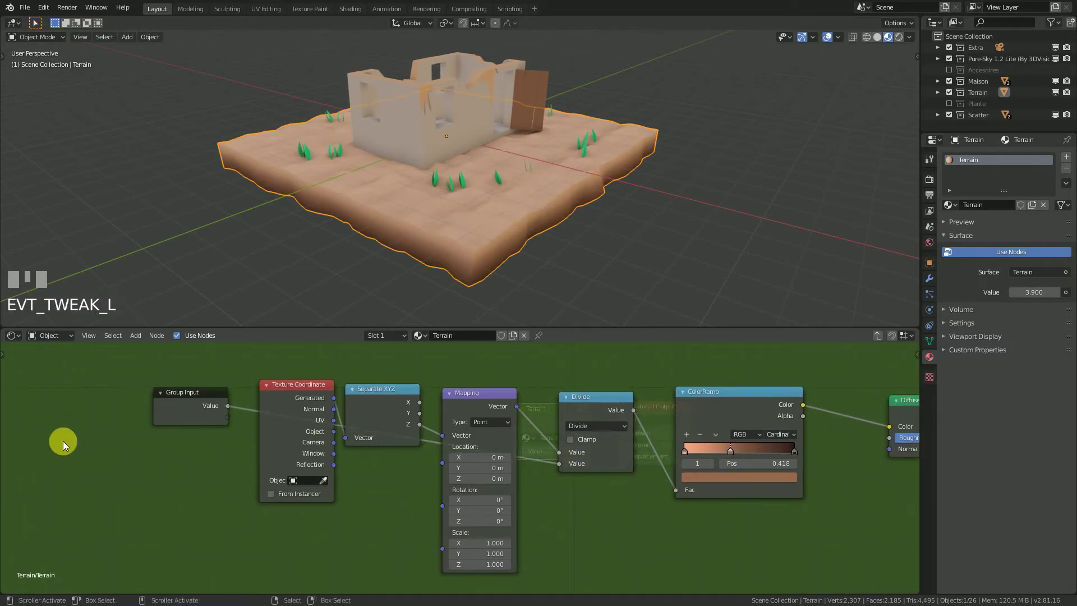
{"action": "middle_click_drag", "start_coordinate": [697, 467], "coordinate": [469, 491]}
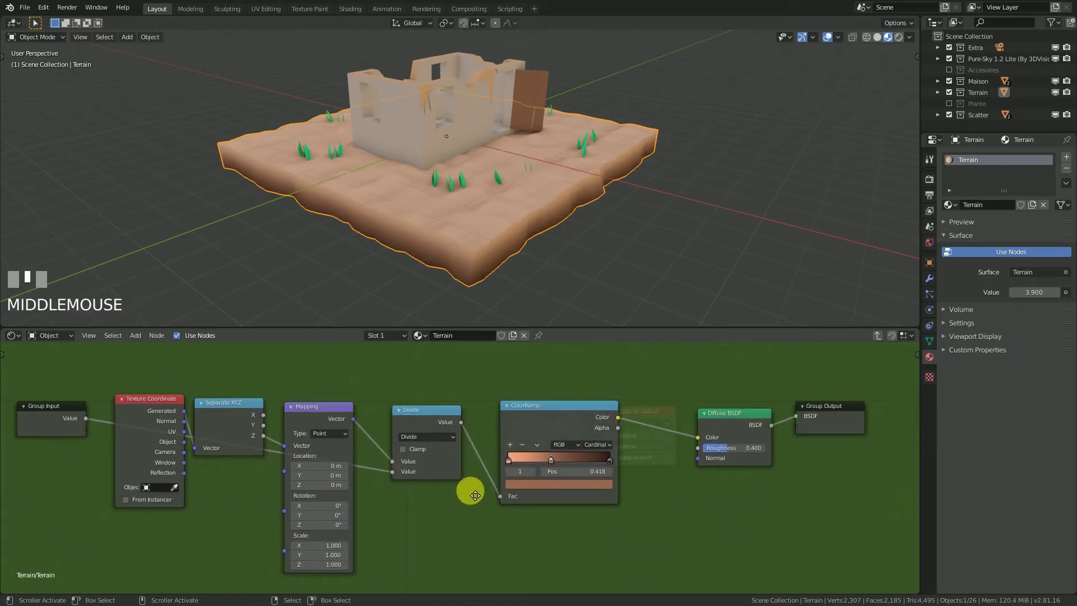
{"action": "left_click_drag", "start_coordinate": [730, 449], "coordinate": [747, 449]}
{"action": "right_click", "coordinate": [589, 469]}
Move the group's nodes closer together, from Texture Coordinate through to Group Output, with small gaps between them
{"action": "right_click_drag", "start_coordinate": [750, 428], "coordinate": [691, 419]}
{"action": "right_click_drag", "start_coordinate": [838, 415], "coordinate": [769, 414]}
{"action": "scroll", "coordinate": [469, 447], "scroll_direction": "down", "scroll_amount": 1}
{"action": "middle_click_drag", "start_coordinate": [444, 428], "coordinate": [476, 426]}
{"action": "right_click_drag", "start_coordinate": [477, 426], "coordinate": [498, 423]}
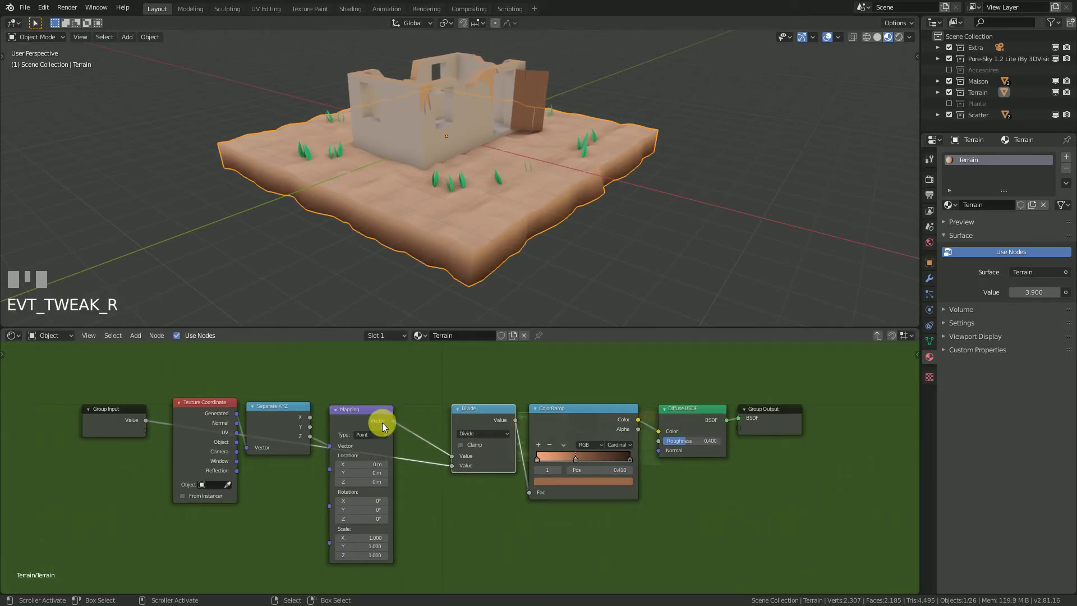
{"action": "right_click_drag", "start_coordinate": [382, 423], "coordinate": [422, 422]}
{"action": "right_click_drag", "start_coordinate": [288, 414], "coordinate": [335, 418]}
{"action": "right_click_drag", "start_coordinate": [203, 419], "coordinate": [253, 427]}
{"action": "left_click_drag", "start_coordinate": [253, 430], "coordinate": [254, 429]}
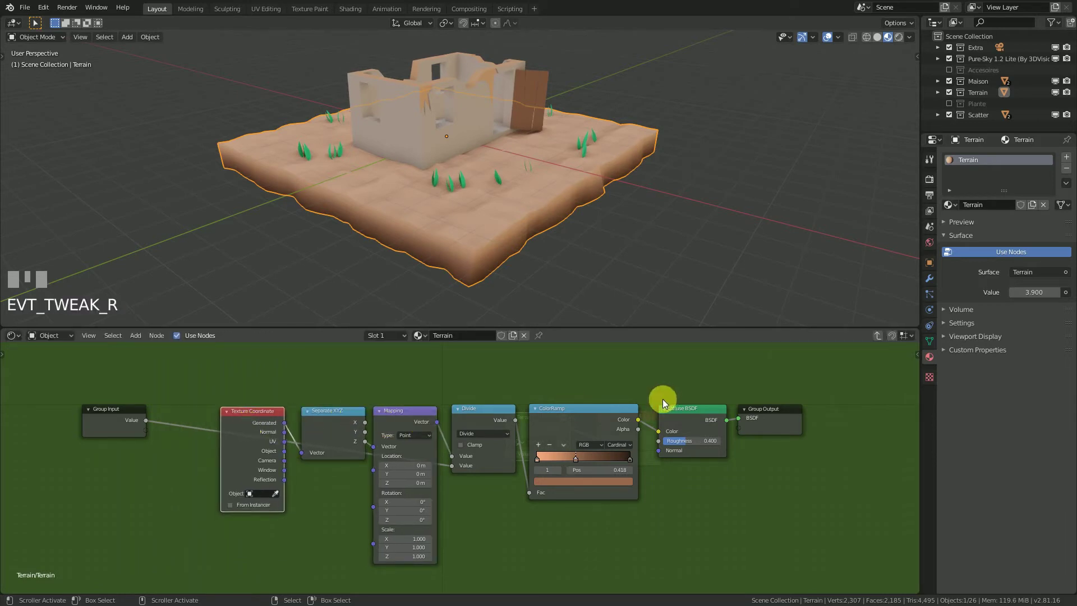
Align the nodes from Texture Coordinate to Group Output in one row by scaling them to 0 along Y, and leave the group
{"action": "key", "text": "b"}
{"action": "left_click_drag", "start_coordinate": [857, 370], "coordinate": [248, 433]}
{"action": "key", "text": "s"}
{"action": "key", "text": "y"}
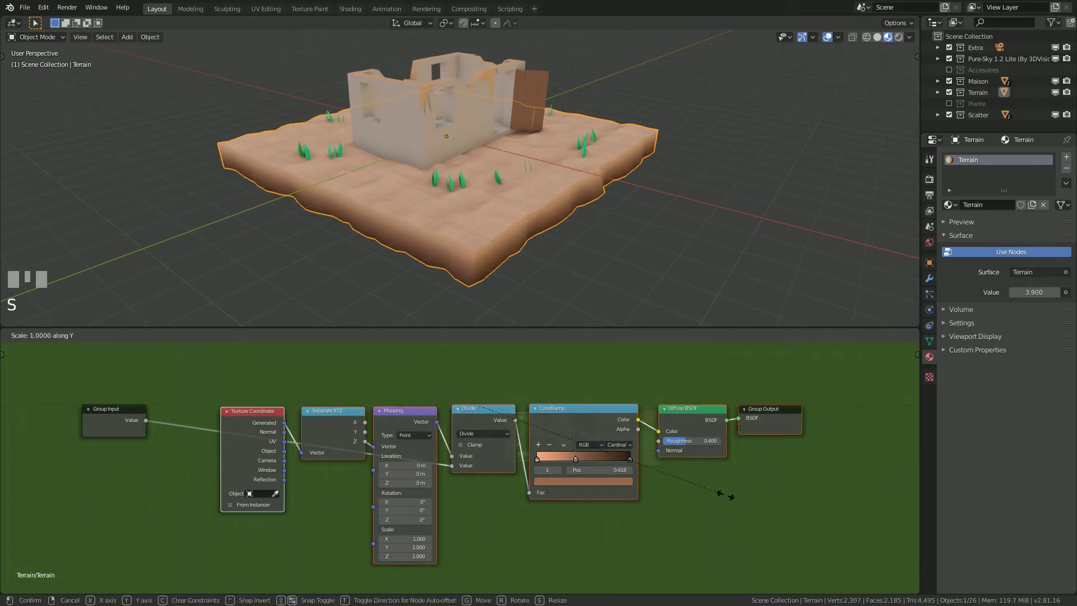
{"action": "key", "text": "0"}
{"action": "key", "text": "KP_Enter"}
{"action": "key", "text": "a"}
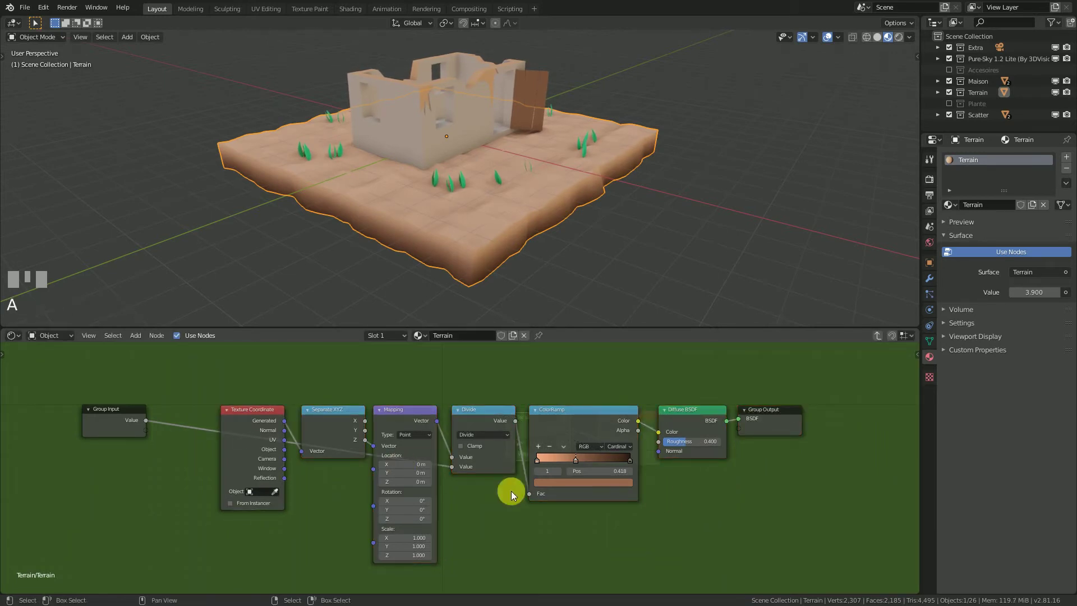
{"action": "right_click", "coordinate": [133, 416]}
{"action": "key", "text": "Tab"}
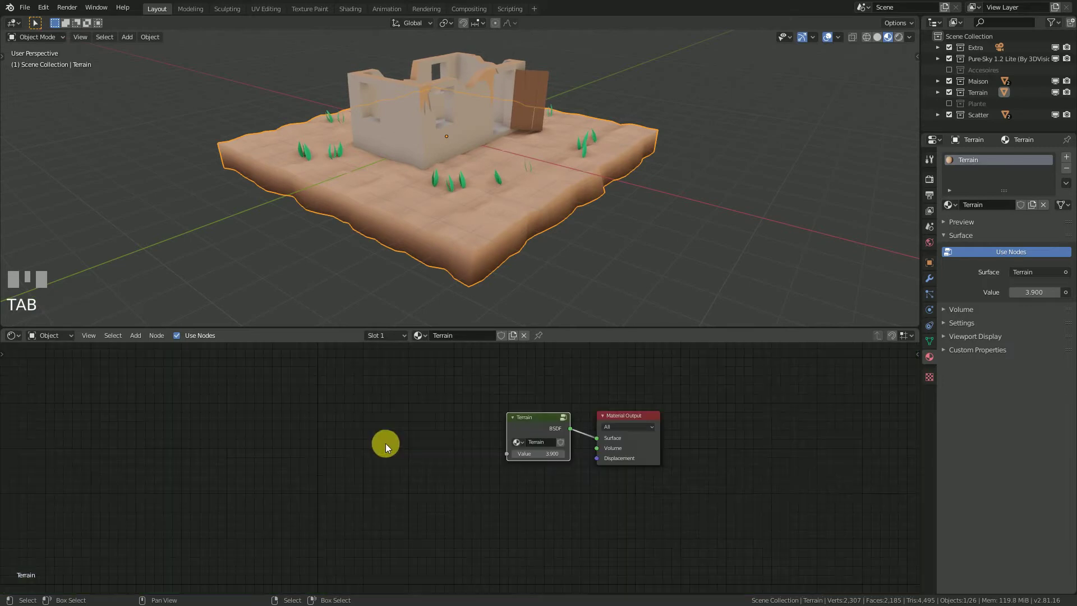
{"action": "scroll", "coordinate": [460, 466], "scroll_direction": "up", "scroll_amount": 2}
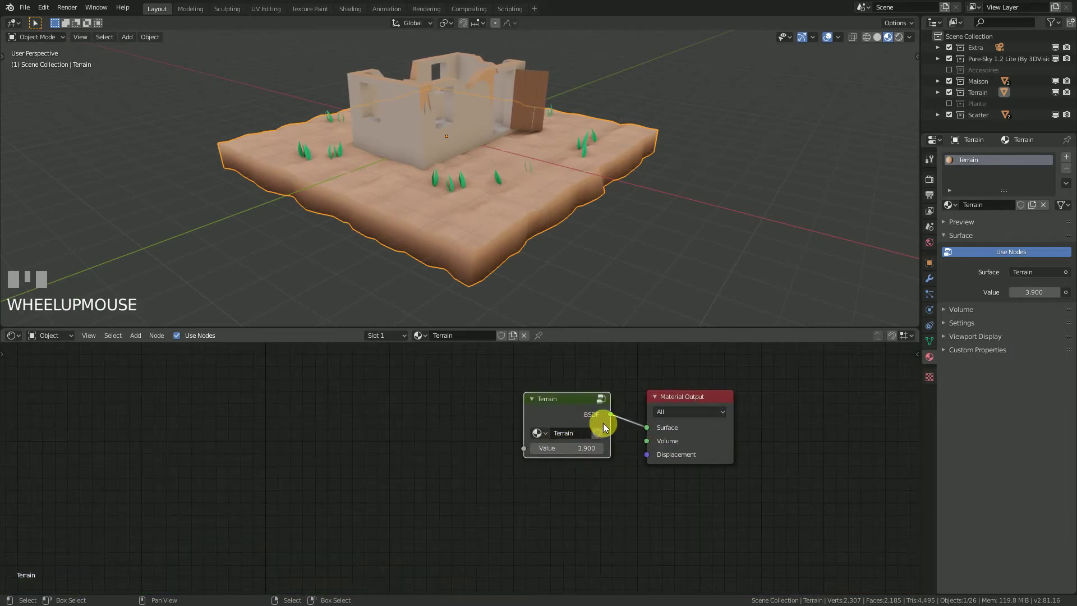
Rename the Terrain group's Value input as Hauteur Texture, leave the group and collapse the material's Surface settings
{"action": "key", "text": "Tab"}
{"action": "scroll", "coordinate": [665, 456], "scroll_direction": "down", "scroll_amount": 1}
{"action": "key", "text": "n"}
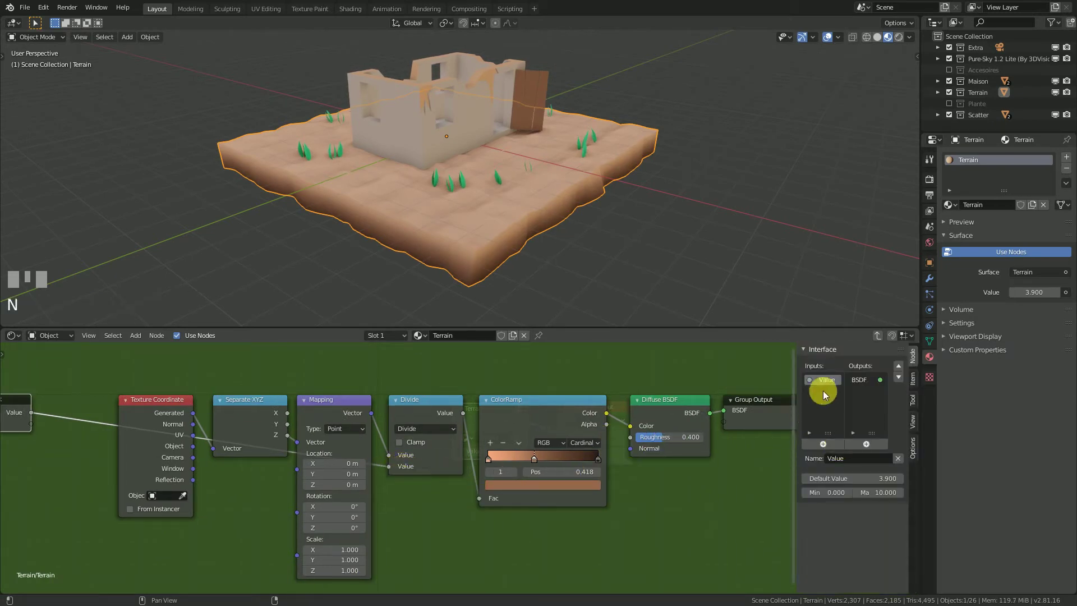
{"action": "left_click", "coordinate": [839, 458]}
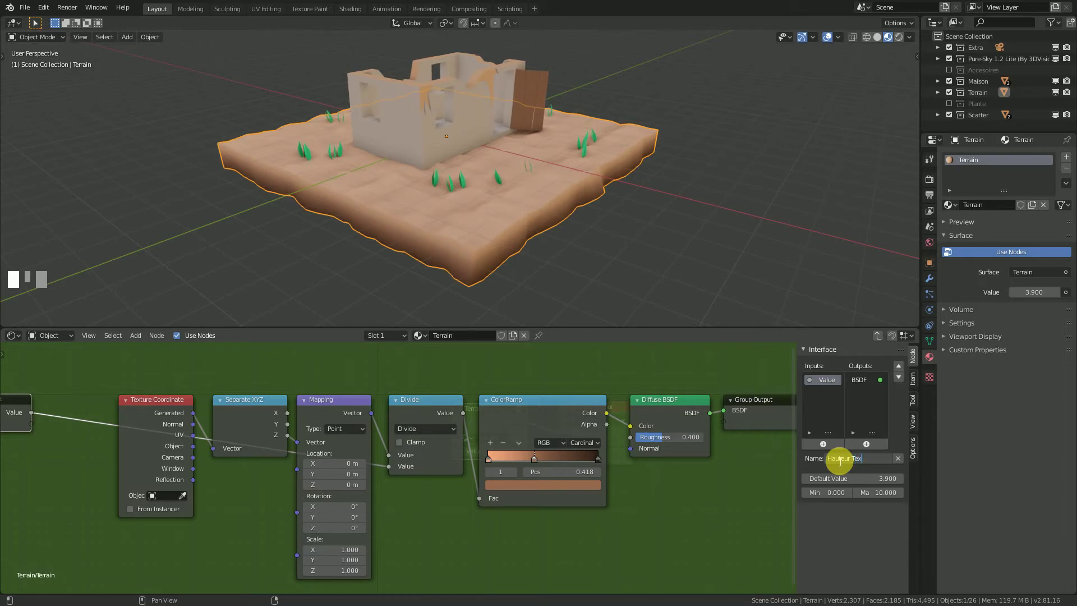
{"action": "key", "text": "Return"}
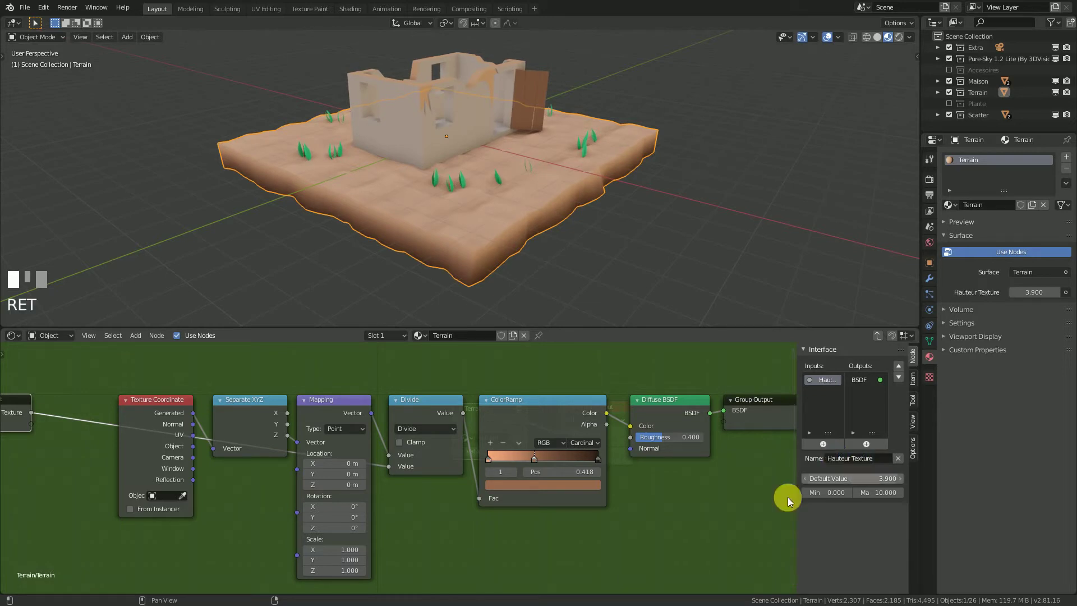
{"action": "key", "text": "n"}
{"action": "key", "text": "Tab"}
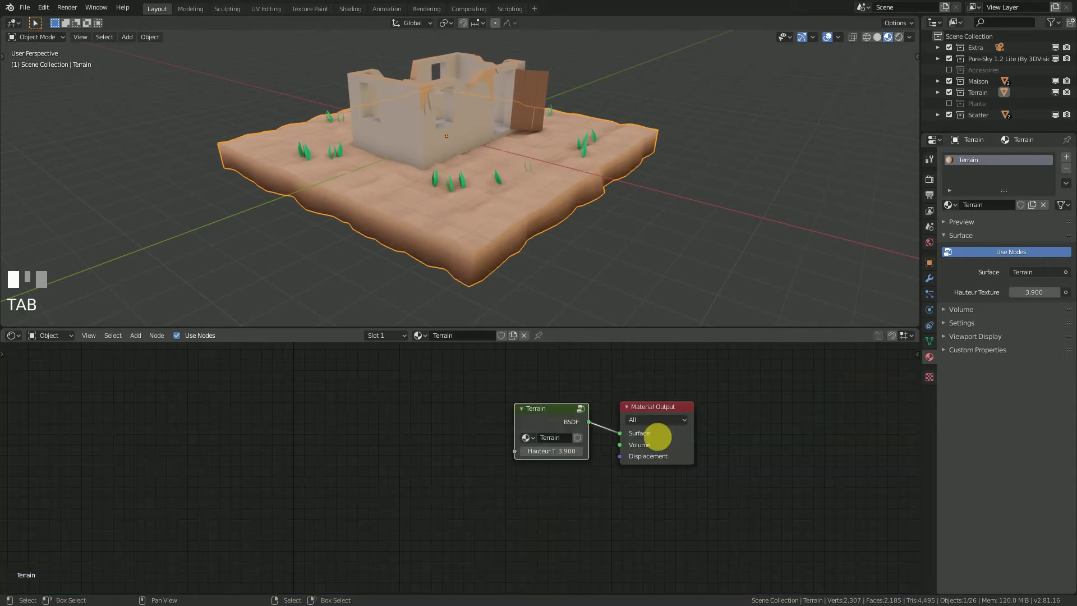
{"action": "left_click", "coordinate": [944, 236]}
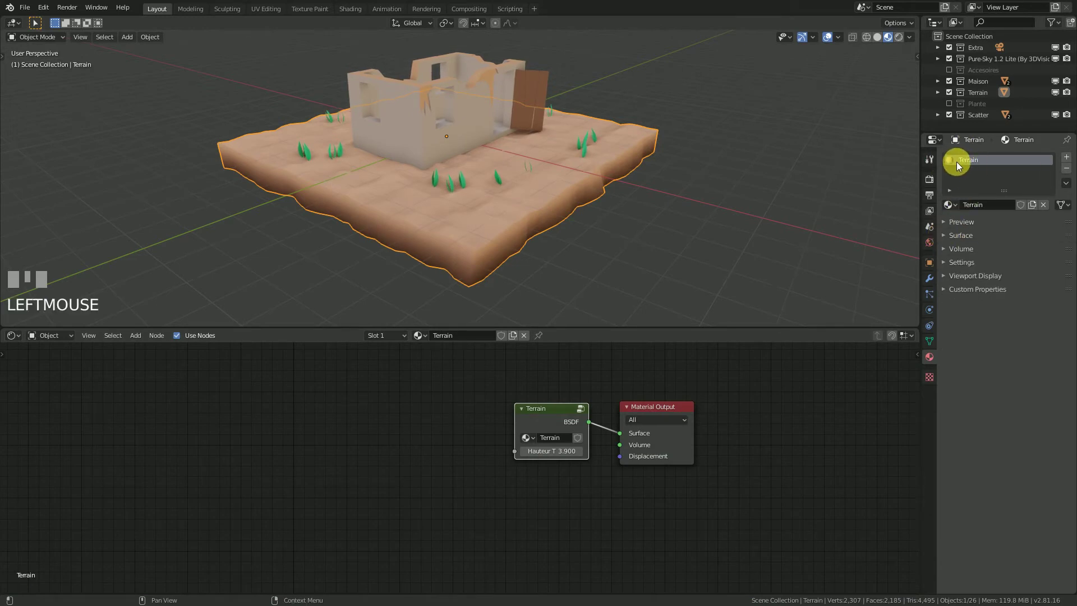
Expand the material's Surface settings and try out another Hauteur Texture value
{"action": "left_click", "coordinate": [476, 192]}
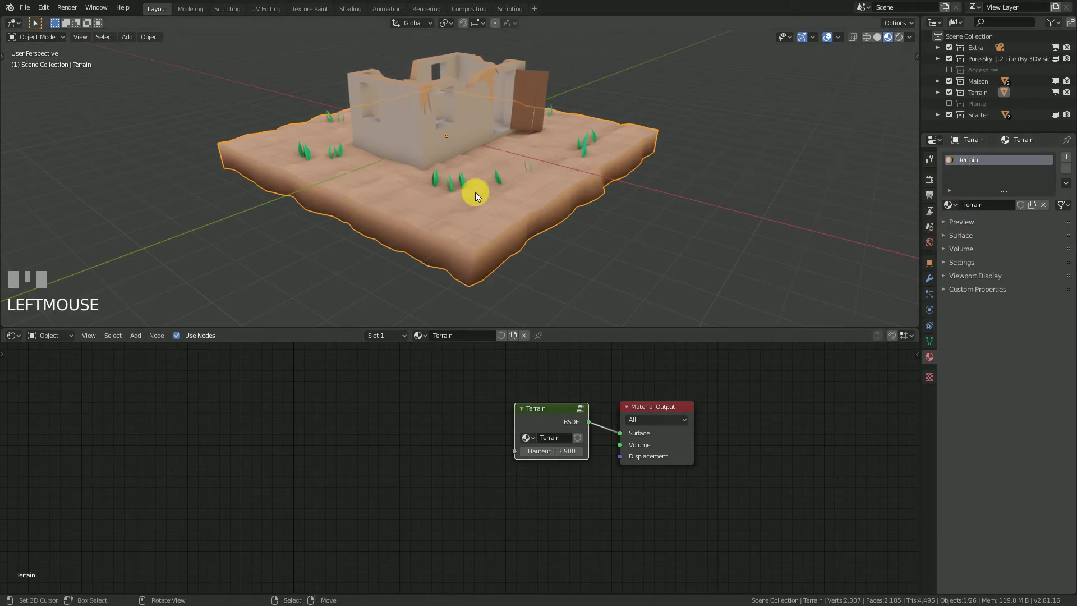
{"action": "left_click", "coordinate": [954, 237]}
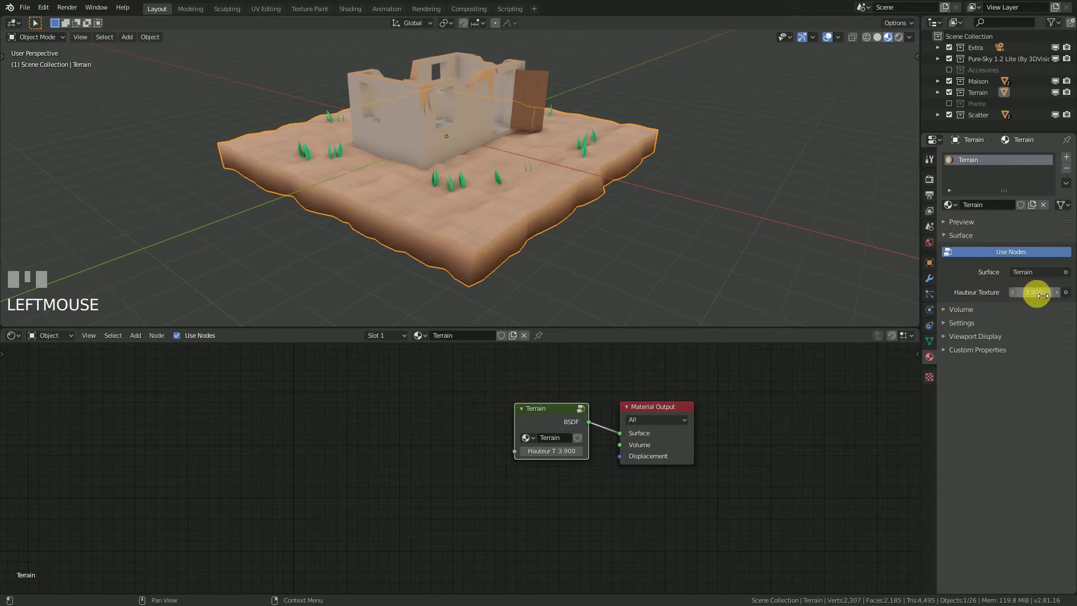
{"action": "left_click_drag", "start_coordinate": [1042, 296], "coordinate": [989, 295]}
{"action": "right_click", "coordinate": [1021, 295]}
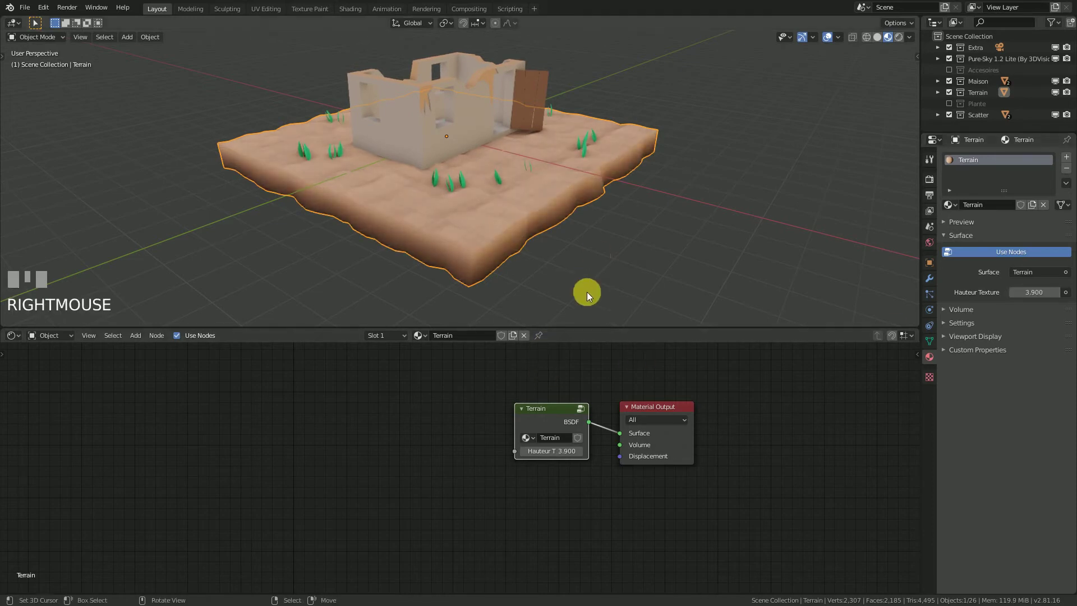
Inside the Terrain group, lighten the ColorRamp's last stop to a reddish brown and save the project
{"action": "middle_click_drag", "start_coordinate": [584, 291], "coordinate": [546, 243]}
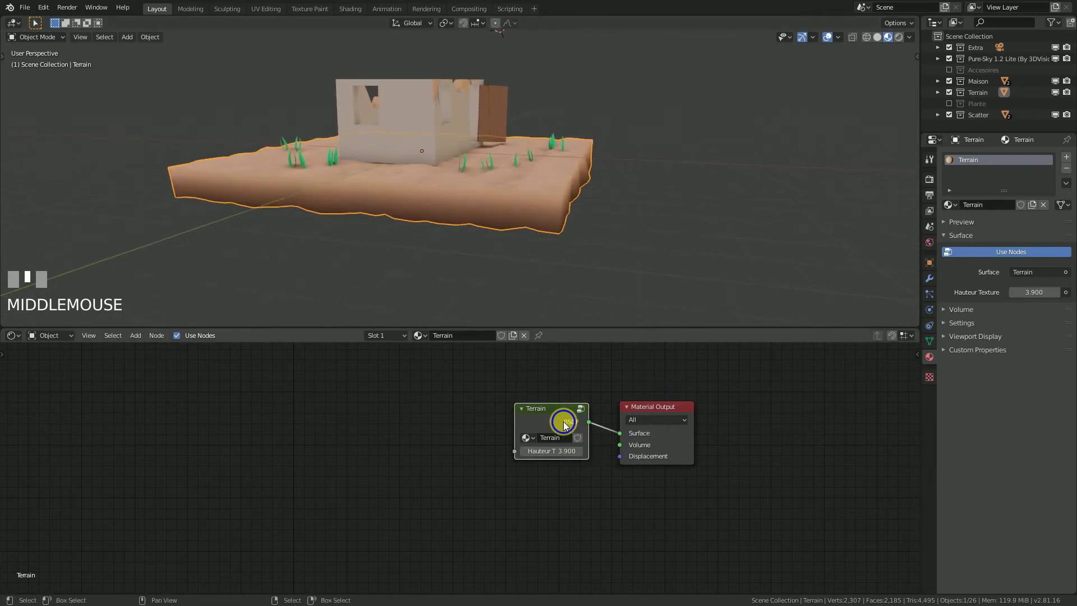
{"action": "key", "text": "Tab"}
{"action": "scroll", "coordinate": [603, 462], "scroll_direction": "up", "scroll_amount": 2}
{"action": "left_click", "coordinate": [712, 458]}
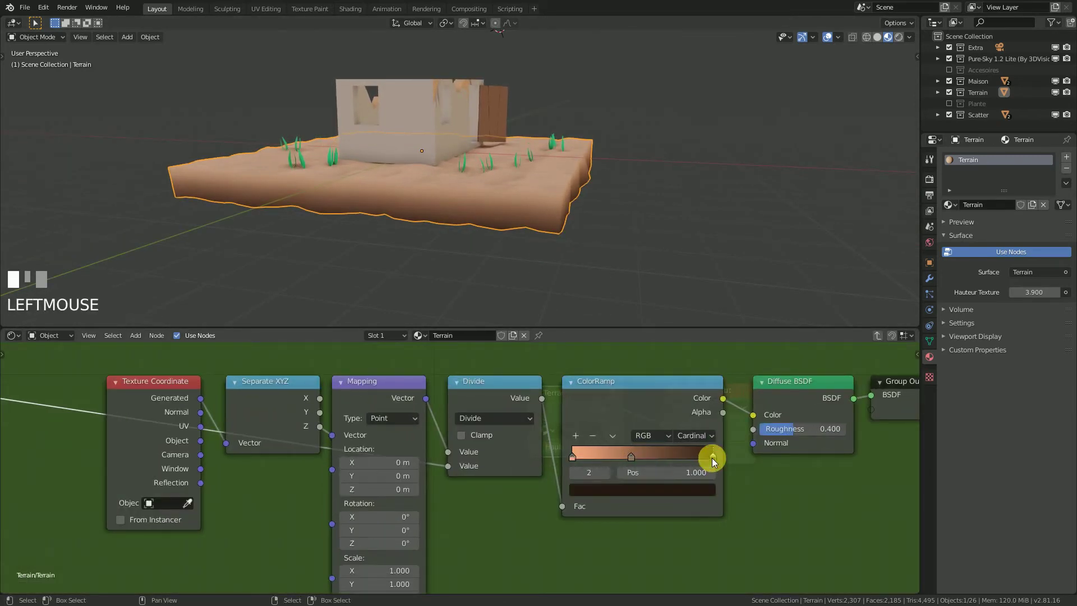
{"action": "left_click", "coordinate": [685, 491]}
{"action": "mouse_move", "coordinate": [685, 383]}
{"action": "left_mouse_down"}
{"action": "mouse_move", "coordinate": [684, 345]}
{"action": "mouse_move", "coordinate": [684, 363]}
{"action": "left_mouse_up"}
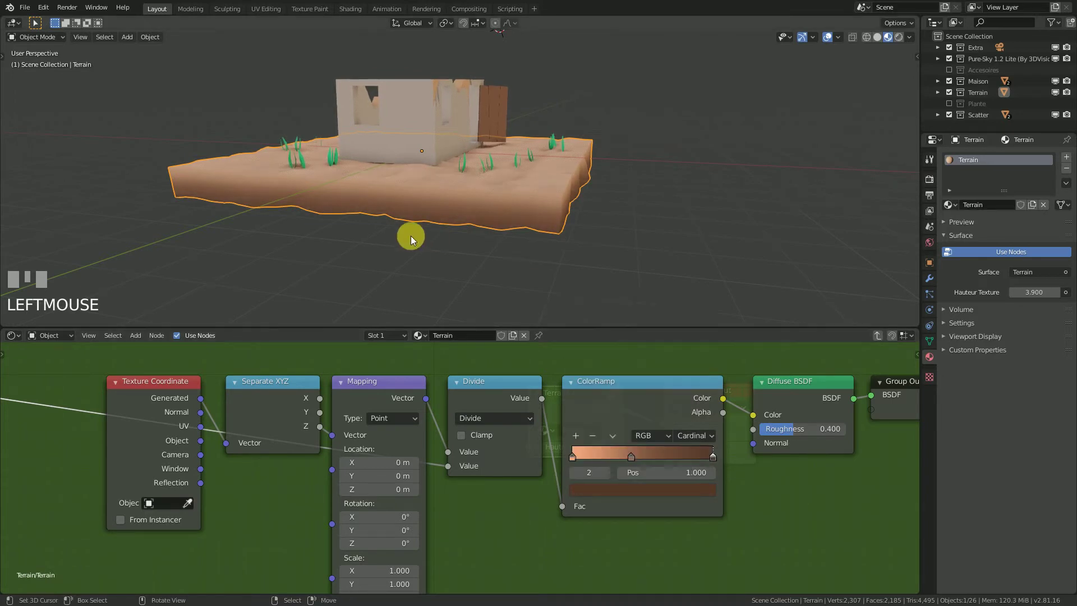
{"action": "middle_click_drag", "start_coordinate": [410, 236], "coordinate": [557, 188]}
{"action": "scroll", "coordinate": [506, 234], "scroll_direction": "up", "scroll_amount": 1}
{"action": "key", "text": "ctrl+s"}
Leave the Terrain group and replace the node editor with a small Timeline to enlarge the 3D view
{"action": "scroll", "coordinate": [470, 243], "scroll_direction": "up", "scroll_amount": 2}
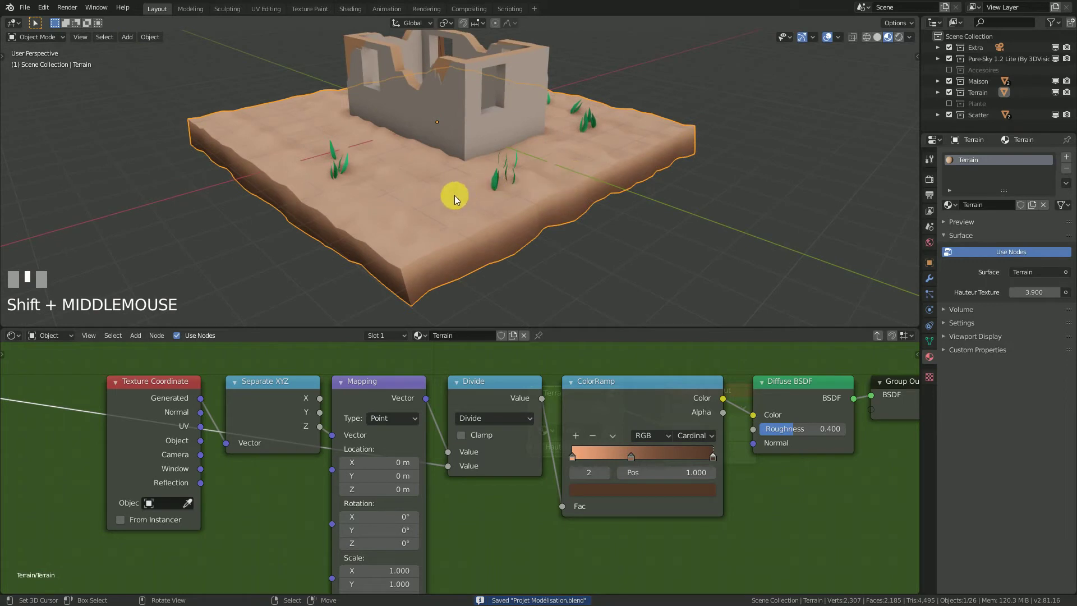
{"action": "middle_click_drag", "start_coordinate": [454, 195], "coordinate": [458, 222], "text": "shift"}
{"action": "right_click", "coordinate": [490, 227]}
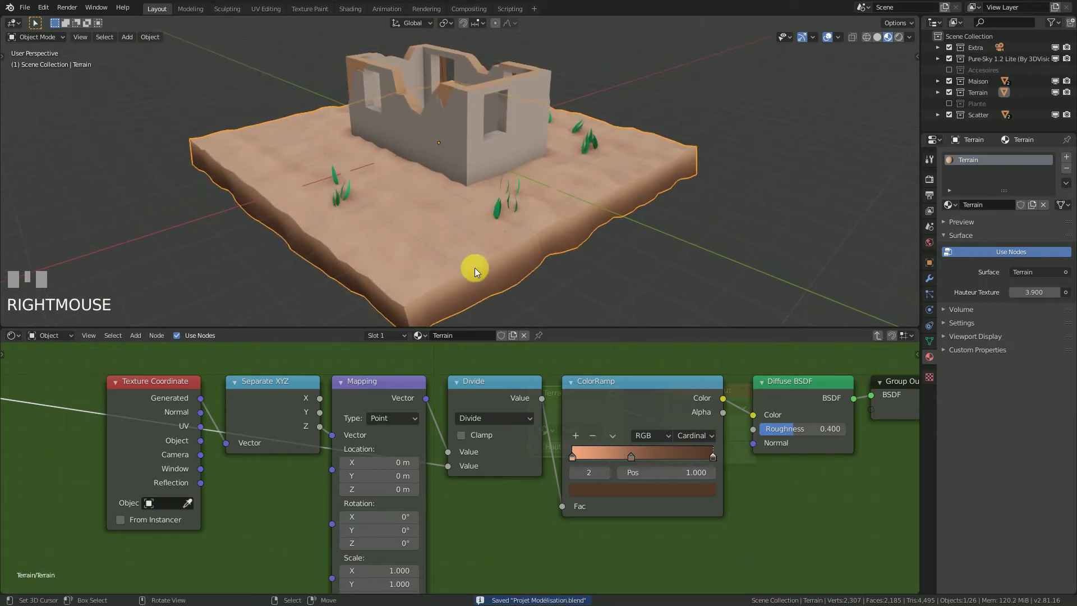
{"action": "scroll", "coordinate": [506, 302], "scroll_direction": "down", "scroll_amount": 3}
{"action": "key", "text": "Tab"}
{"action": "left_click", "coordinate": [8, 337]}
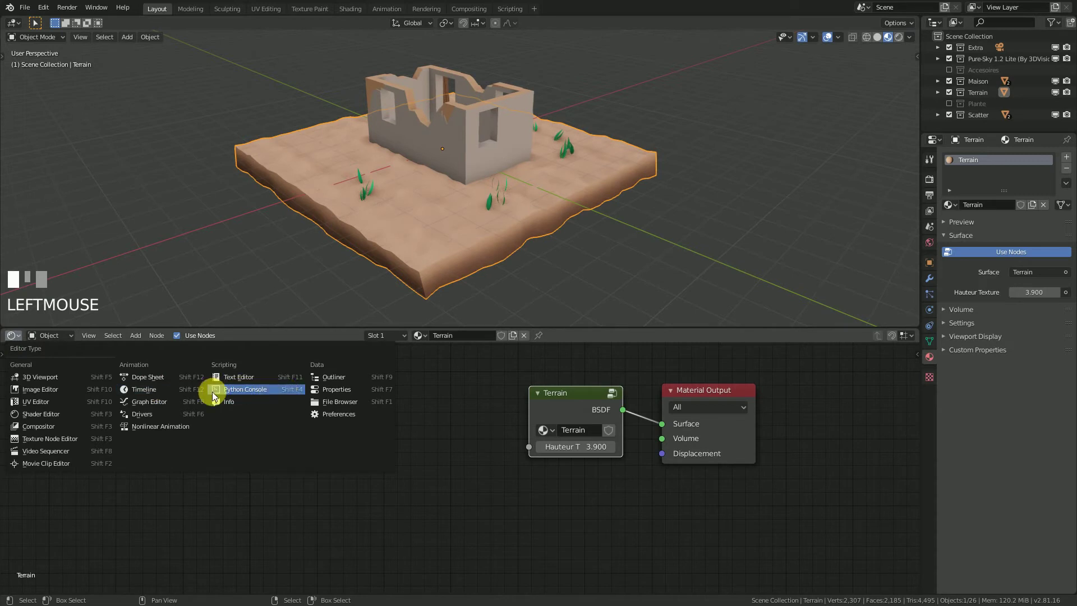
{"action": "left_click", "coordinate": [138, 391]}
{"action": "left_click_drag", "start_coordinate": [577, 326], "coordinate": [589, 536]}
{"action": "scroll", "coordinate": [701, 381], "scroll_direction": "up", "scroll_amount": 3}
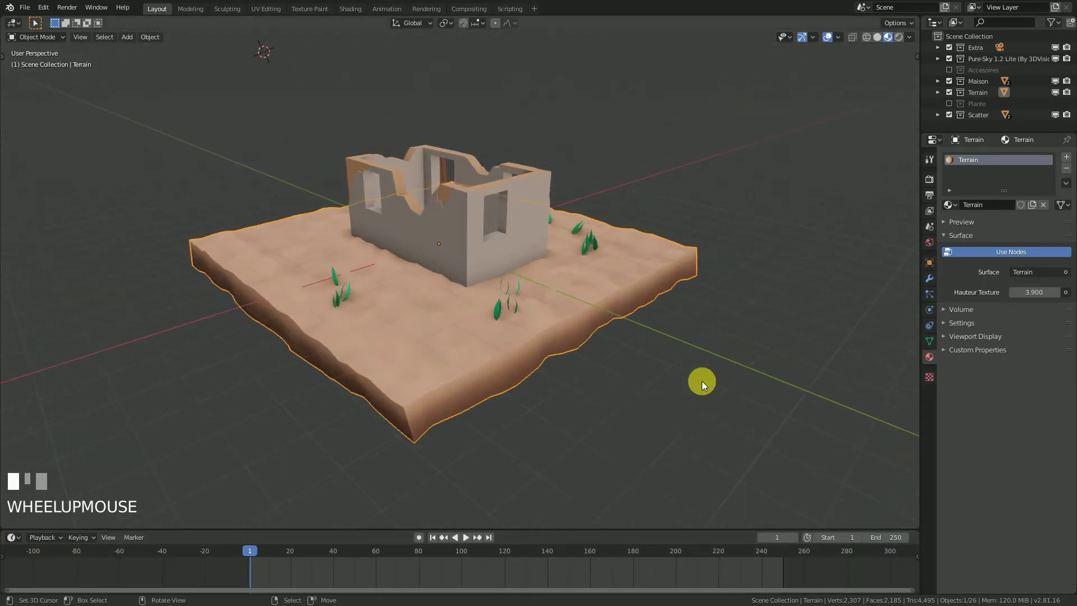
In the terrain's Edit Mode, turn on proportional editing and try moving a vertex near the front corner
{"action": "middle_click_drag", "start_coordinate": [702, 382], "coordinate": [540, 334]}
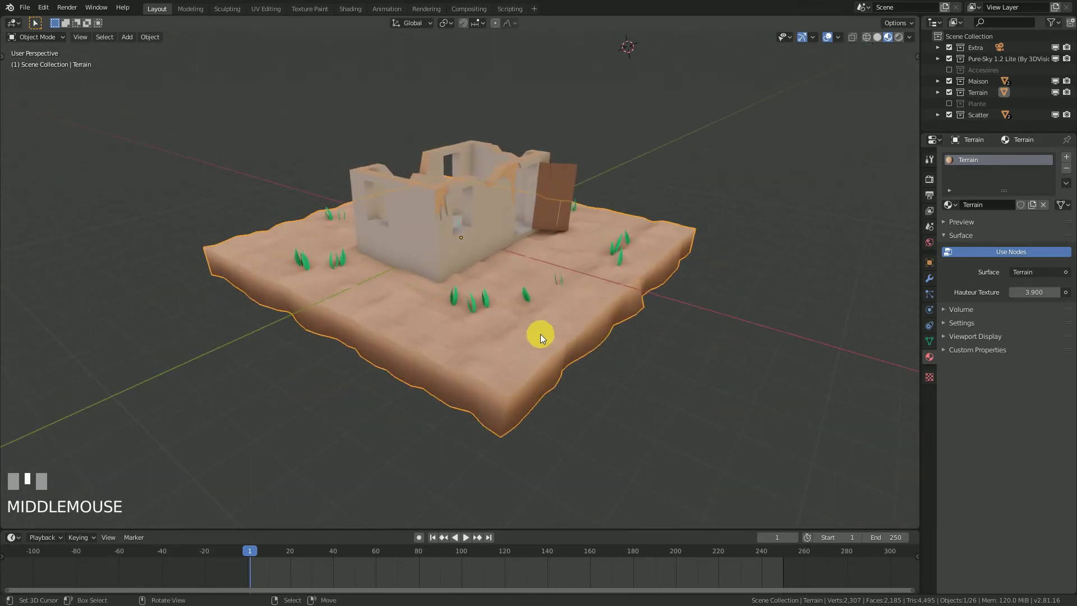
{"action": "key", "text": "Tab"}
{"action": "middle_click_drag", "start_coordinate": [560, 368], "coordinate": [449, 355]}
{"action": "right_click", "coordinate": [409, 308]}
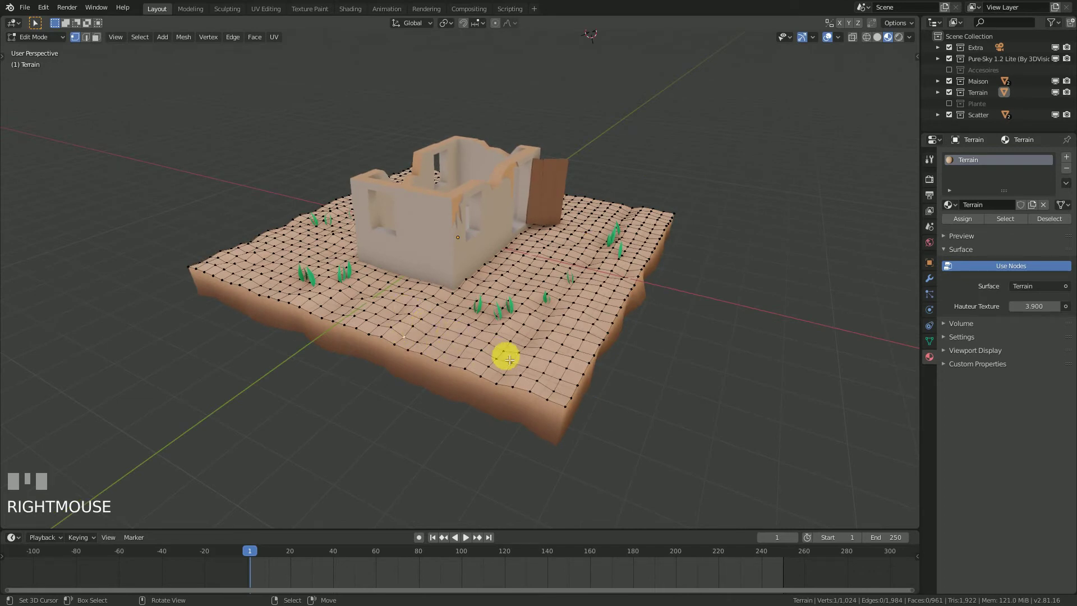
{"action": "middle_click_drag", "start_coordinate": [507, 358], "coordinate": [448, 355]}
{"action": "right_click", "coordinate": [395, 359]}
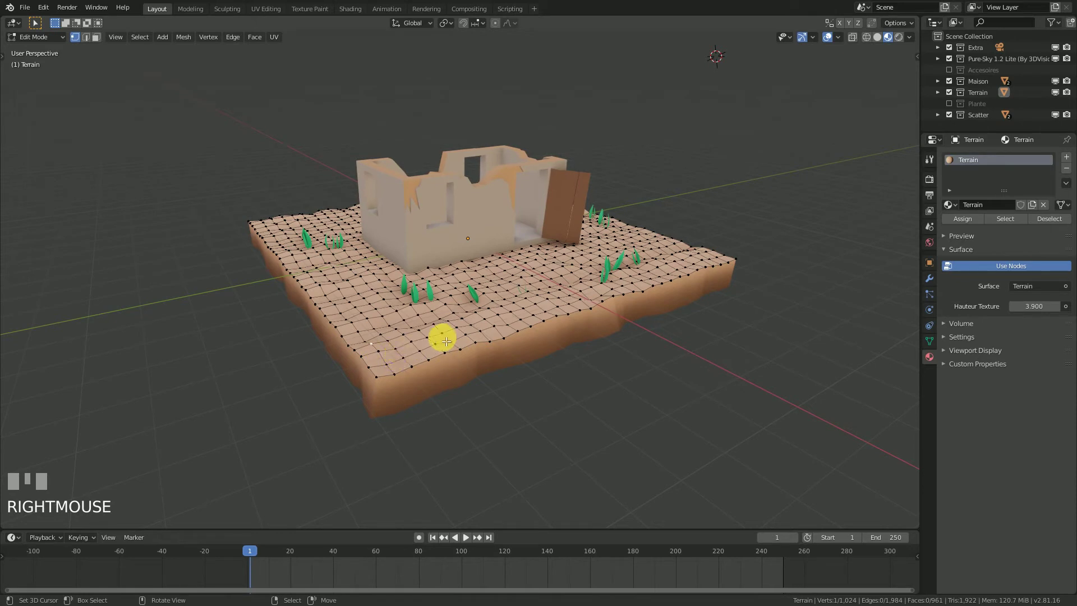
{"action": "key", "text": "o"}
{"action": "key", "text": "g"}
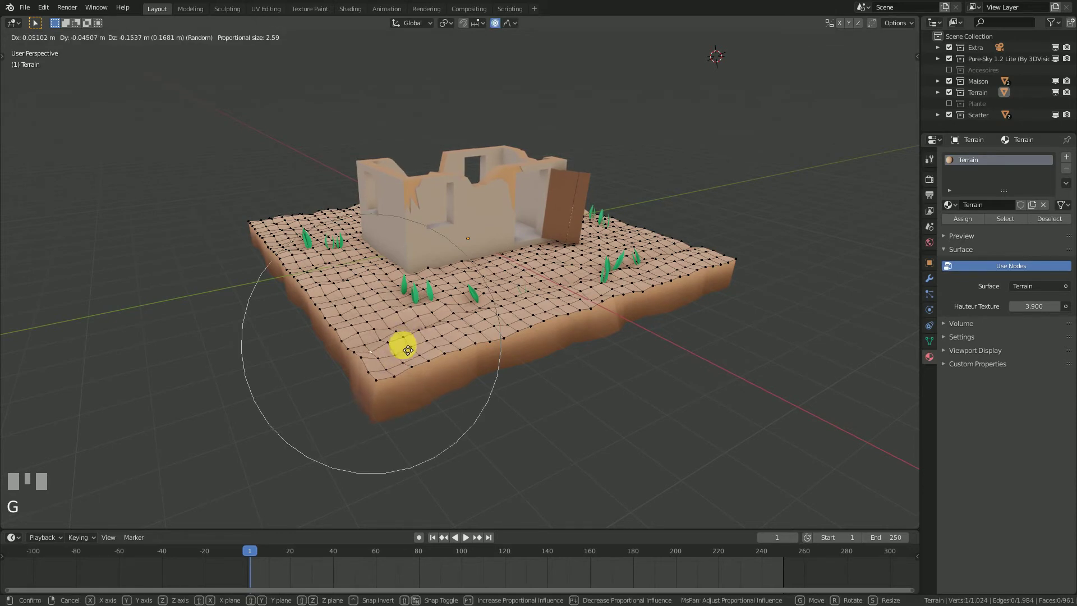
{"action": "right_click", "coordinate": [412, 373]}
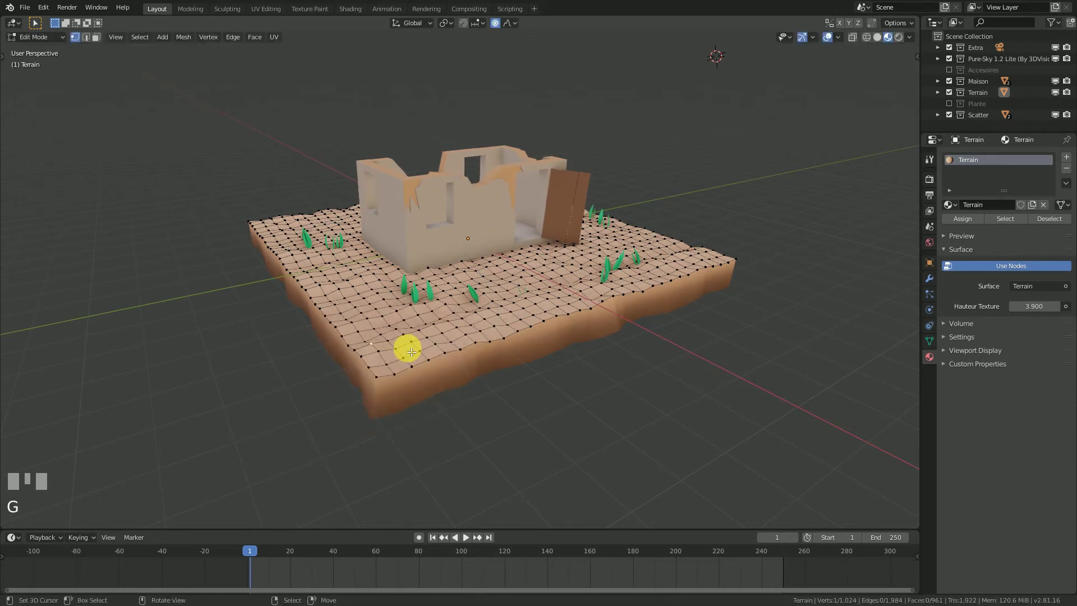
Try moving a terrain vertex in front of the house with Random falloff and a proportional size of about 0.91
{"action": "middle_click_drag", "start_coordinate": [409, 348], "coordinate": [385, 305]}
{"action": "right_click", "coordinate": [387, 296]}
{"action": "middle_click_drag", "start_coordinate": [499, 331], "coordinate": [531, 305]}
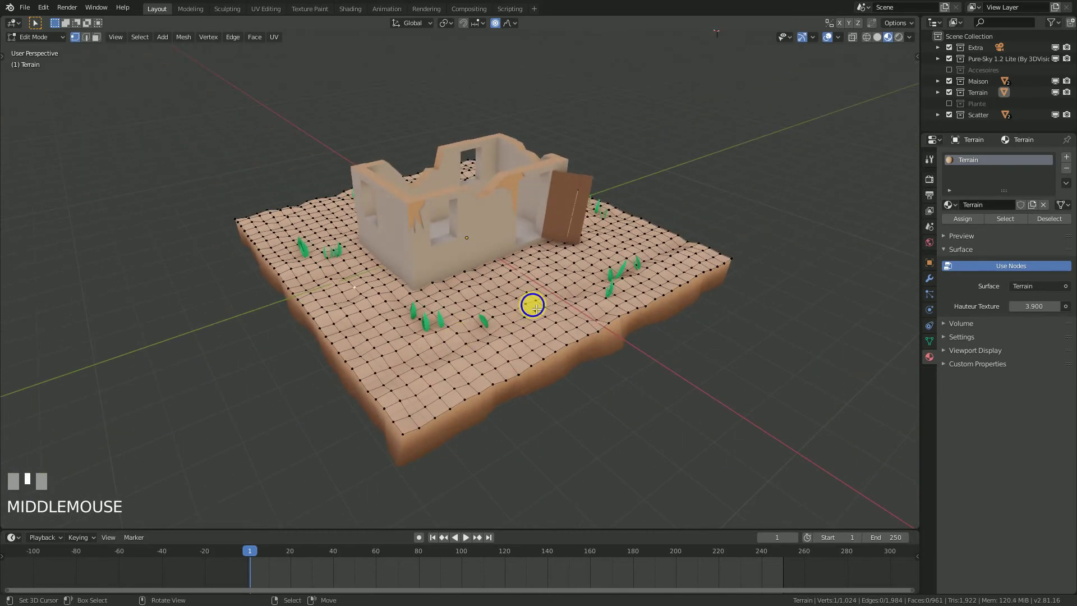
{"action": "right_click", "coordinate": [523, 303]}
{"action": "scroll", "coordinate": [560, 298], "scroll_direction": "up", "scroll_amount": 2}
{"action": "right_click", "coordinate": [554, 280]}
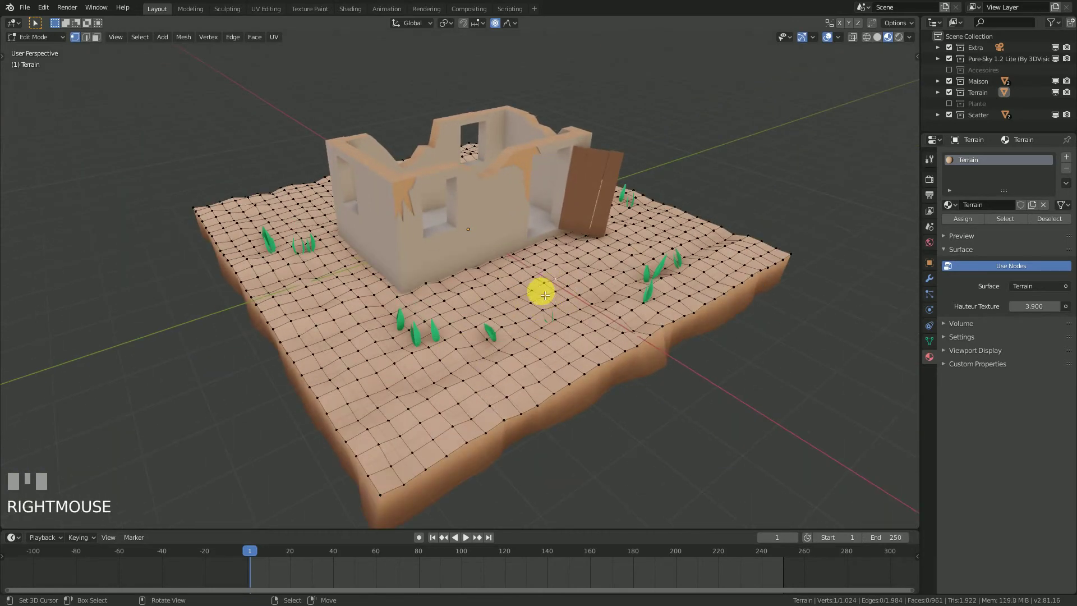
{"action": "key", "text": "g"}
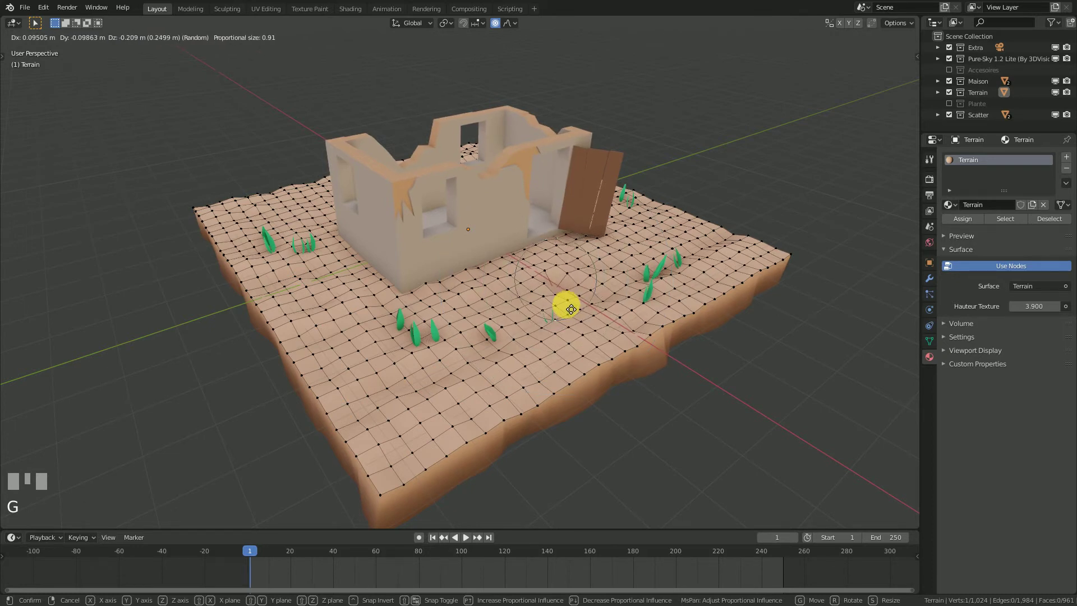
{"action": "right_click", "coordinate": [568, 308]}
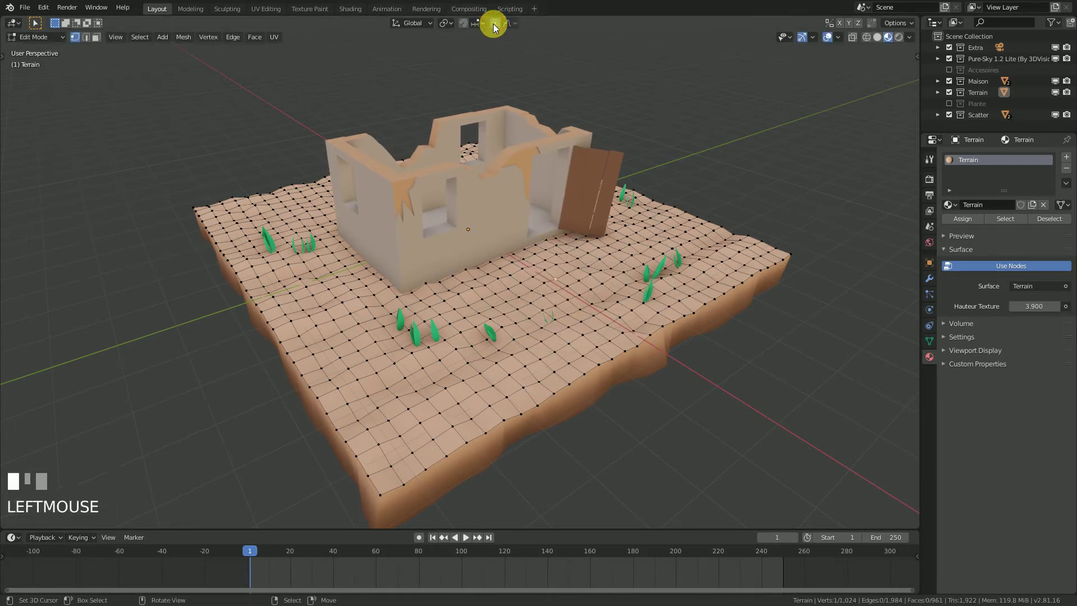
Pull the terrain down into a hollow in front of the door, using Smooth falloff and a proportional size of about 1.95
{"action": "left_click", "coordinate": [508, 23]}
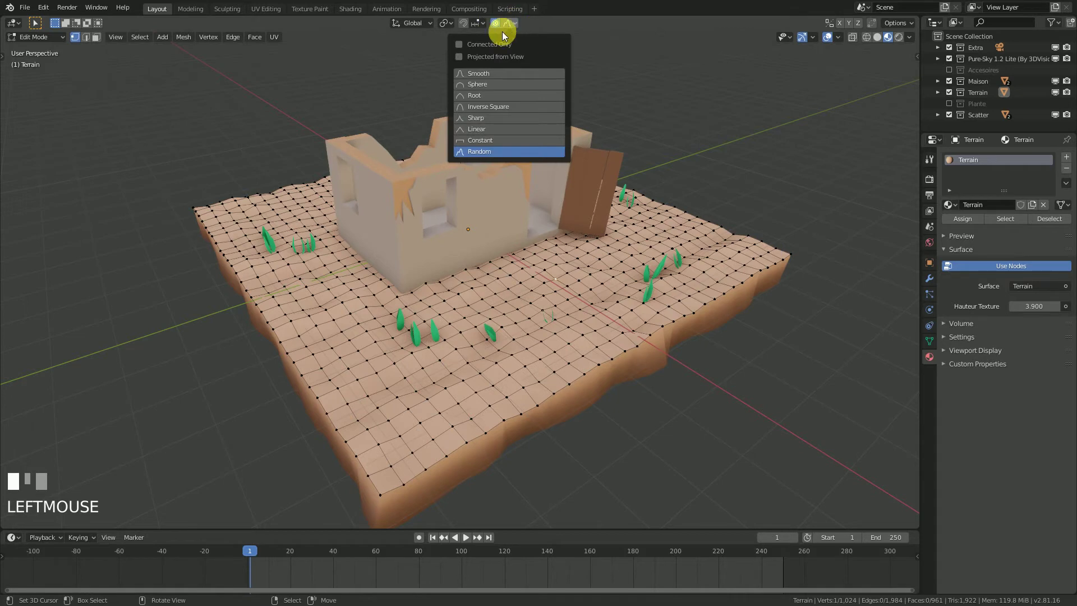
{"action": "left_click", "coordinate": [475, 85]}
{"action": "right_click", "coordinate": [578, 289]}
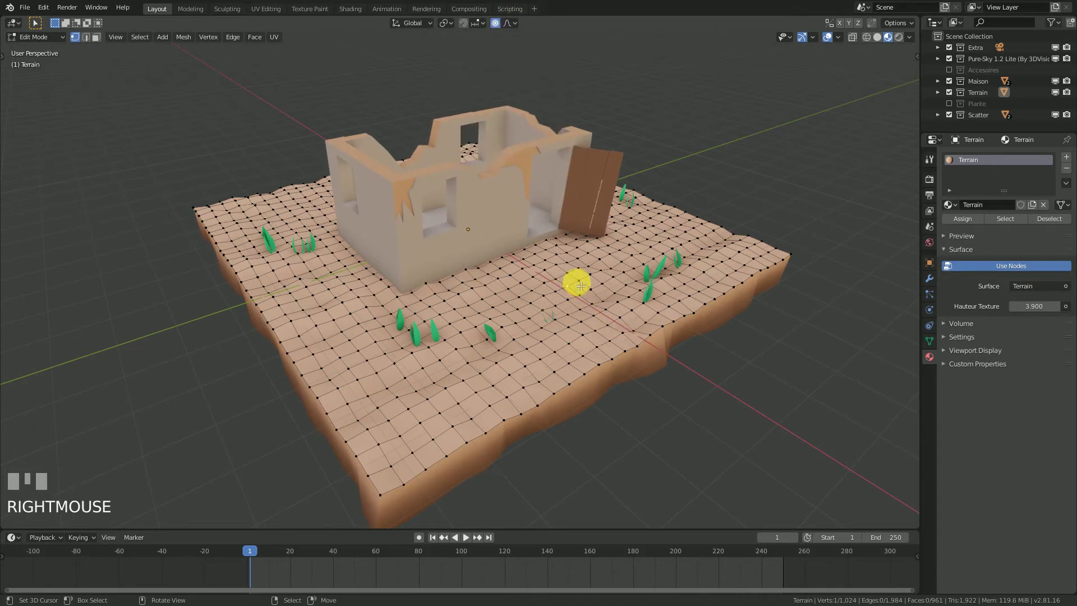
{"action": "key", "text": "g"}
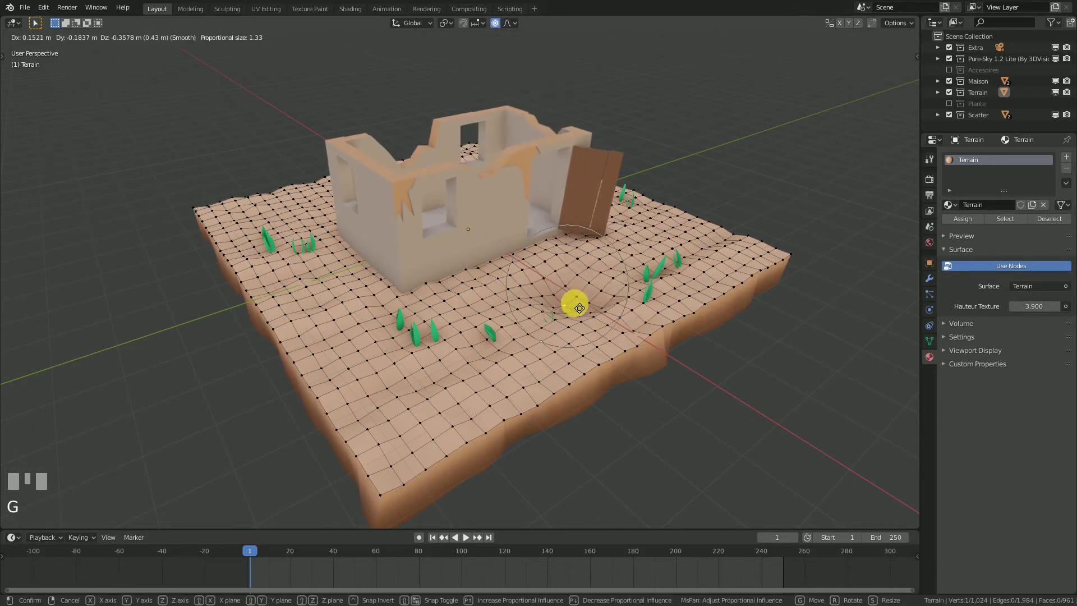
{"action": "scroll", "coordinate": [580, 314], "scroll_direction": "down", "scroll_amount": 4}
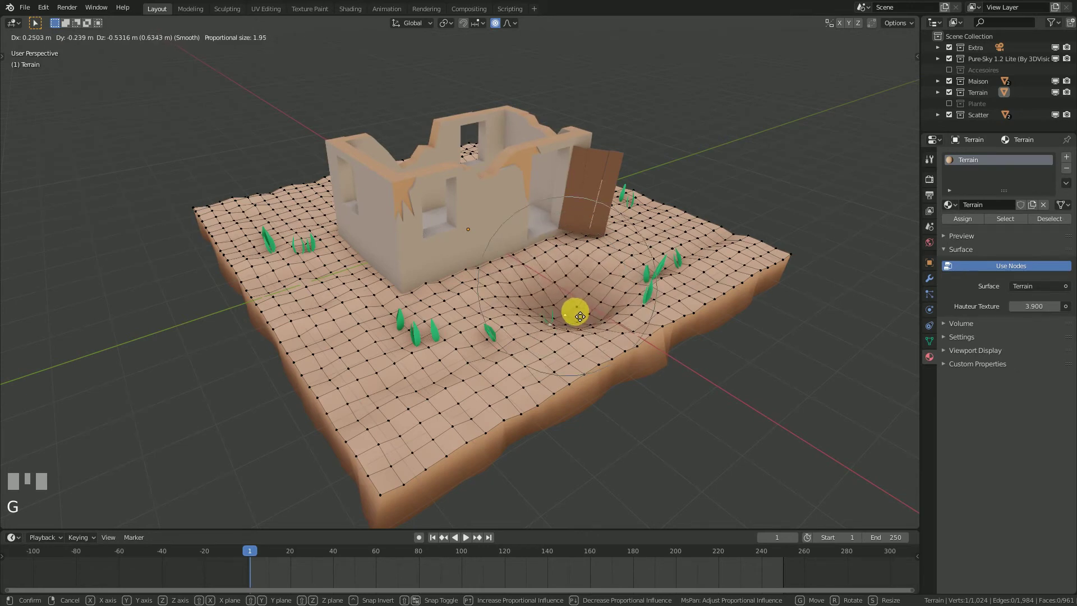
{"action": "left_click", "coordinate": [580, 324]}
{"action": "key", "text": "Tab"}
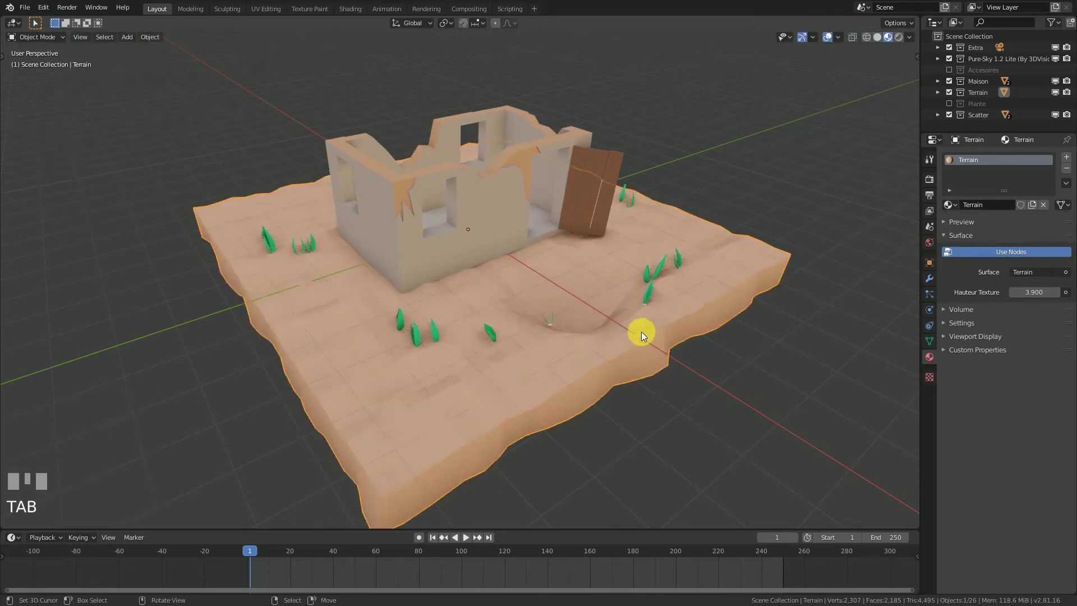
Apply the terrain's Solidify modifier
{"action": "middle_click_drag", "start_coordinate": [641, 331], "coordinate": [547, 313]}
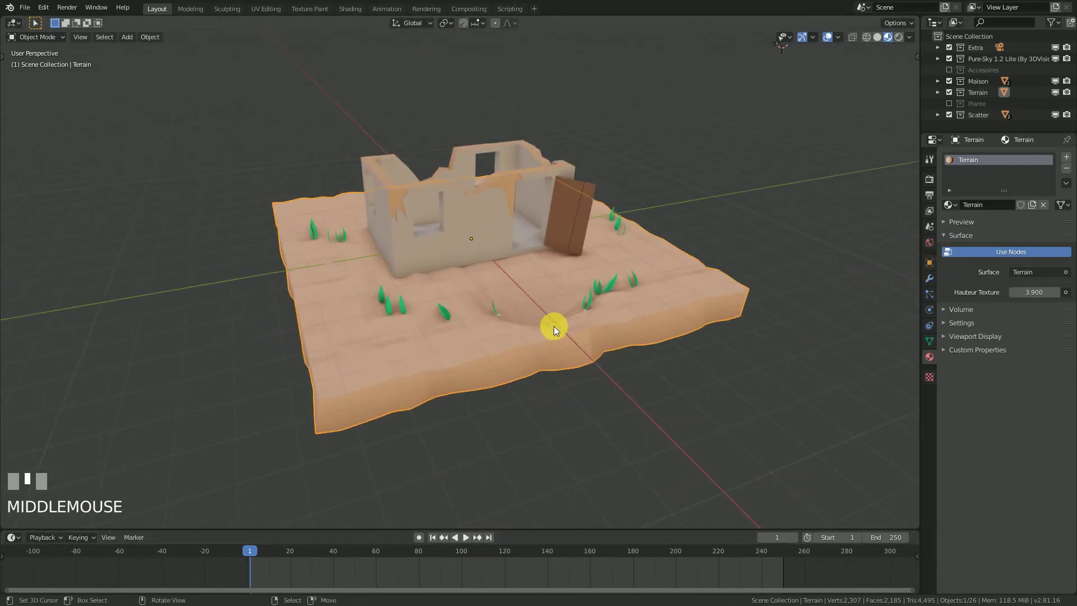
{"action": "left_click", "coordinate": [930, 278]}
{"action": "left_click", "coordinate": [951, 174]}
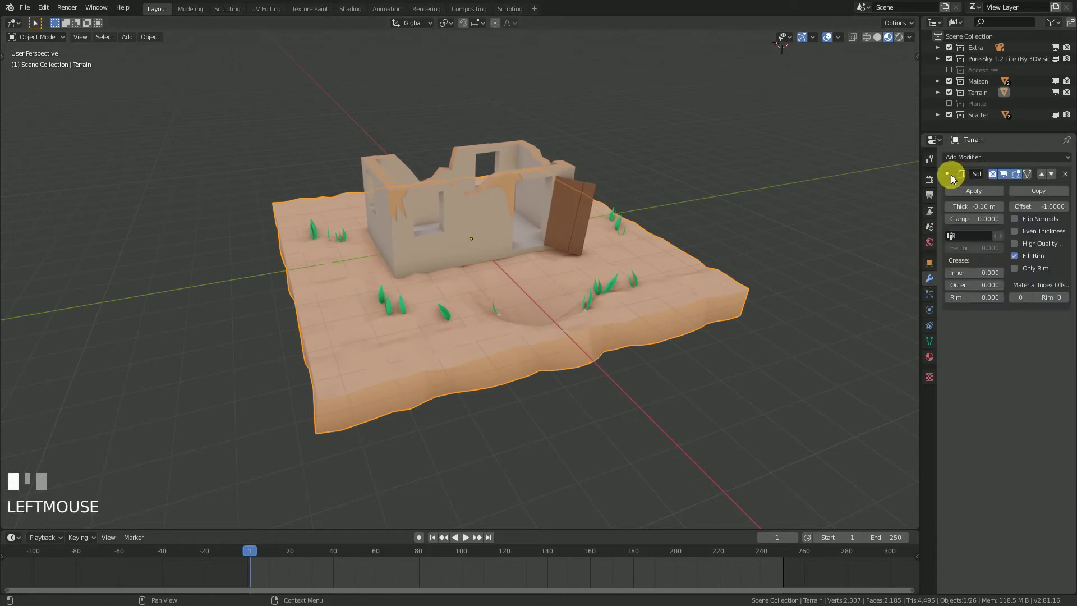
{"action": "left_click", "coordinate": [978, 189]}
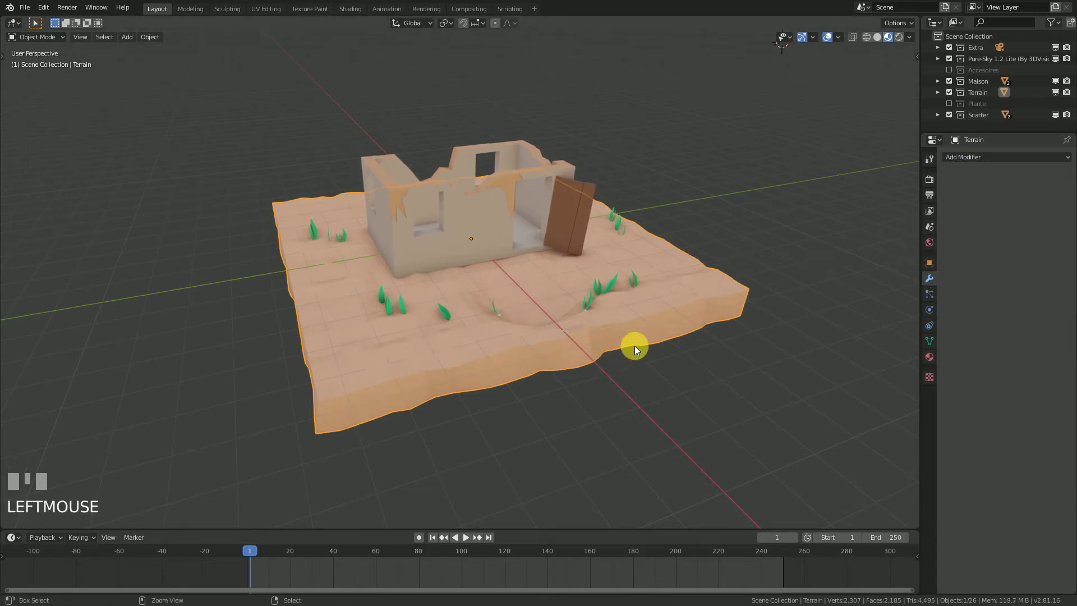
Undo the modifier application and the hollow in the terrain, and check the mesh in Edit Mode
{"action": "key", "text": "ctrl+z"}
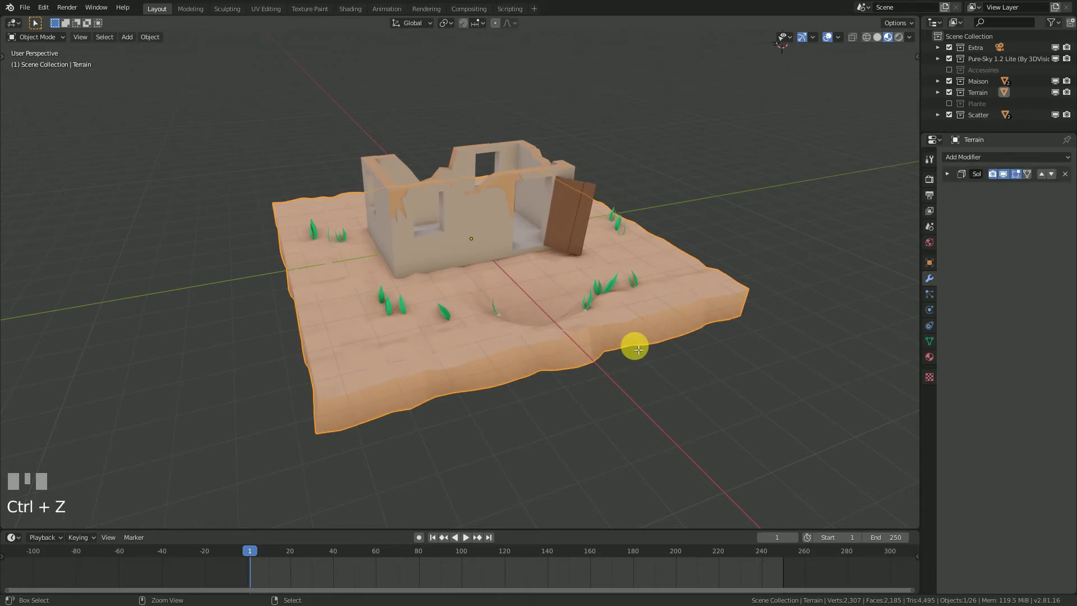
{"action": "key", "text": "Tab"}
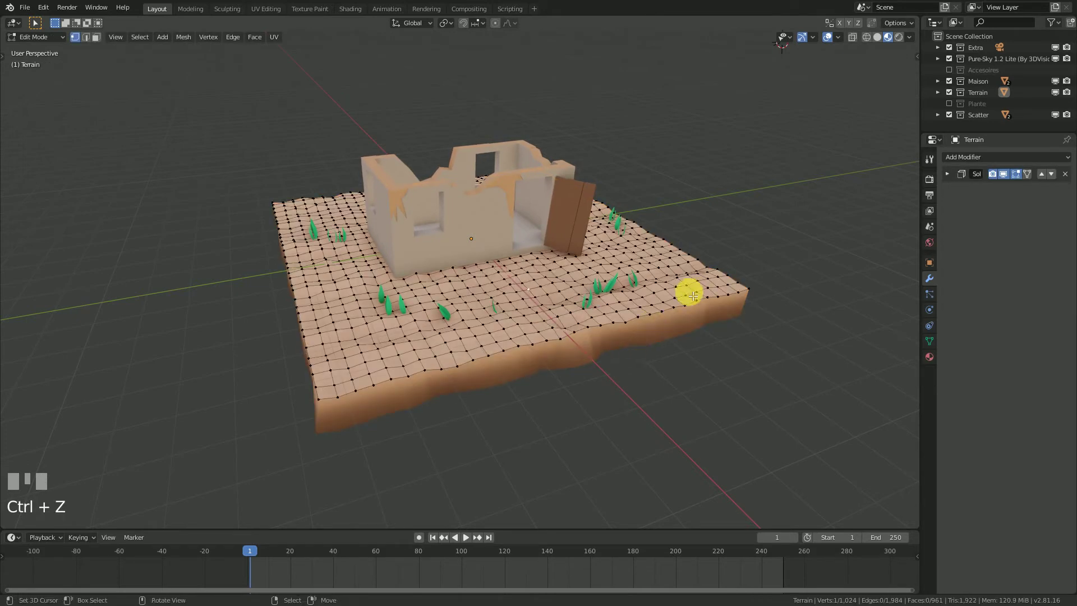
{"action": "key", "text": "Tab"}
Try applying the terrain's Solidify modifier once more and undo it
{"action": "left_click", "coordinate": [947, 174]}
{"action": "left_click", "coordinate": [952, 190]}
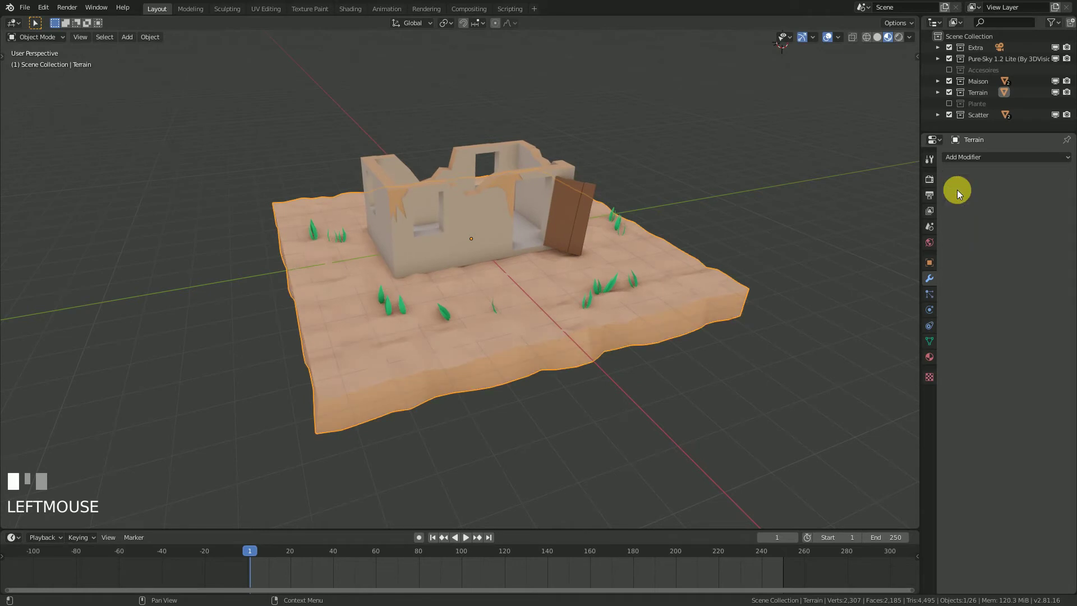
{"action": "key", "text": "ctrl+z"}
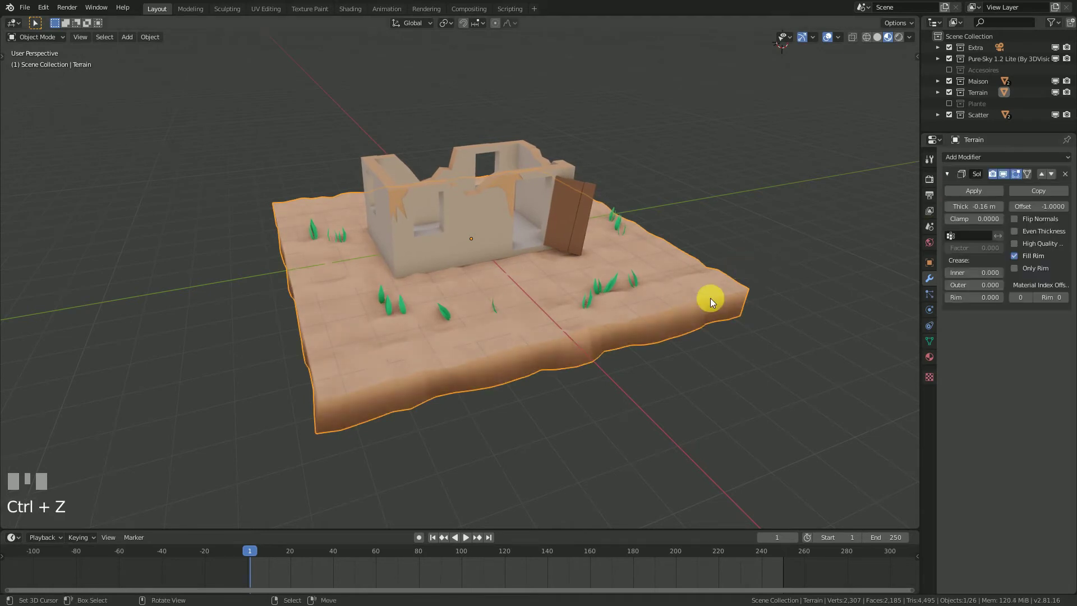
Enlarge the Timeline area below the 3D view and switch it to the Shader Editor
{"action": "left_click_drag", "start_coordinate": [556, 529], "coordinate": [587, 393]}
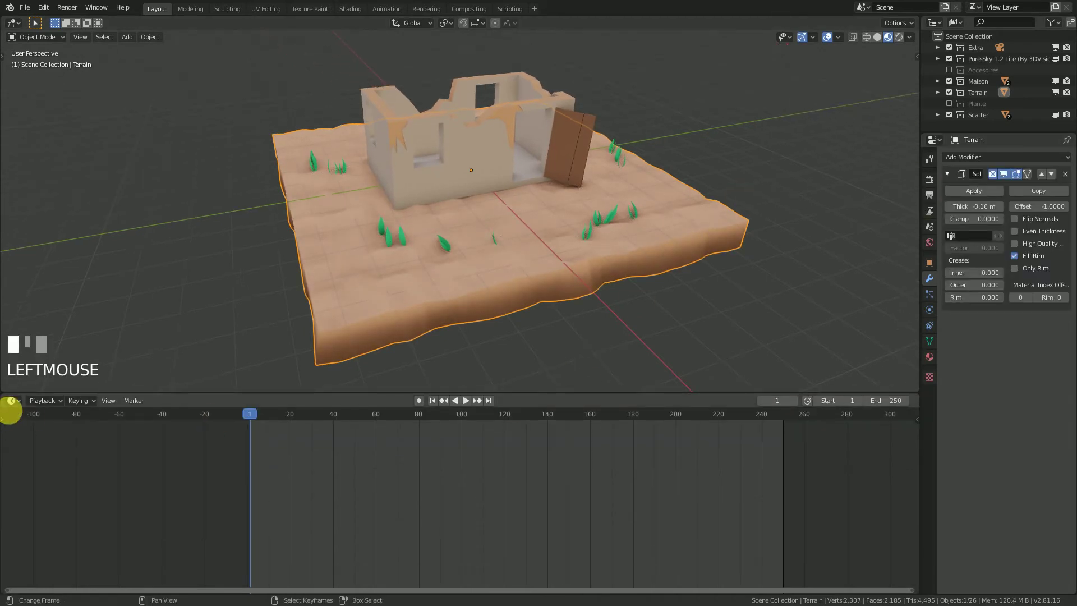
{"action": "left_click", "coordinate": [14, 400]}
{"action": "left_click", "coordinate": [49, 484]}
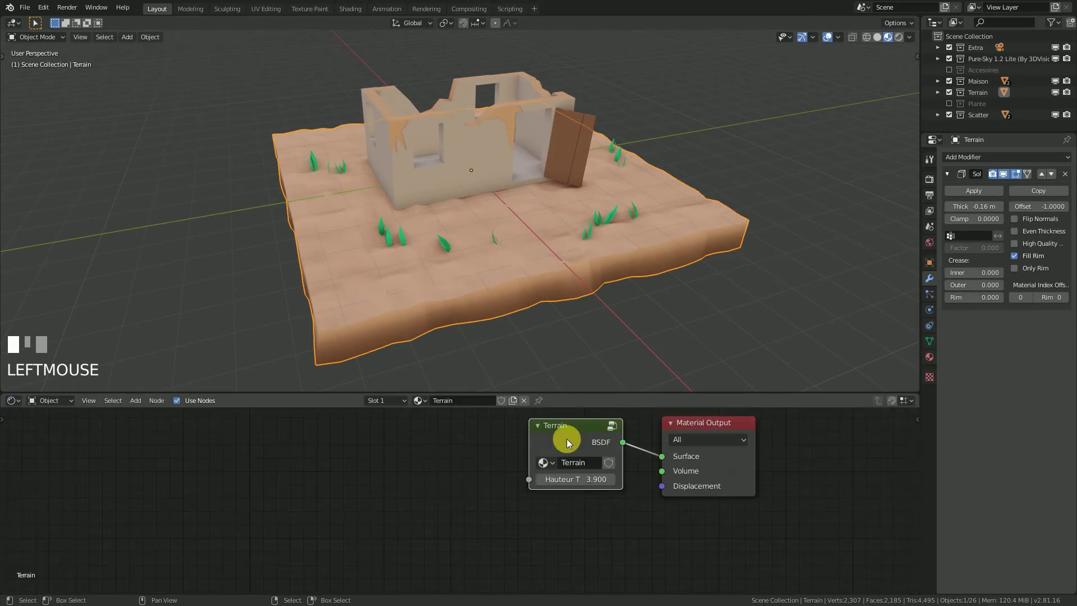
Inside the Terrain group, move Texture Coordinate closer to Group Input and link its Normal output to Separate XYZ's Vector
{"action": "left_click_drag", "start_coordinate": [570, 440], "coordinate": [566, 439]}
{"action": "key", "text": "Tab"}
{"action": "scroll", "coordinate": [322, 495], "scroll_direction": "down", "scroll_amount": 3}
{"action": "middle_click_drag", "start_coordinate": [322, 495], "coordinate": [423, 498]}
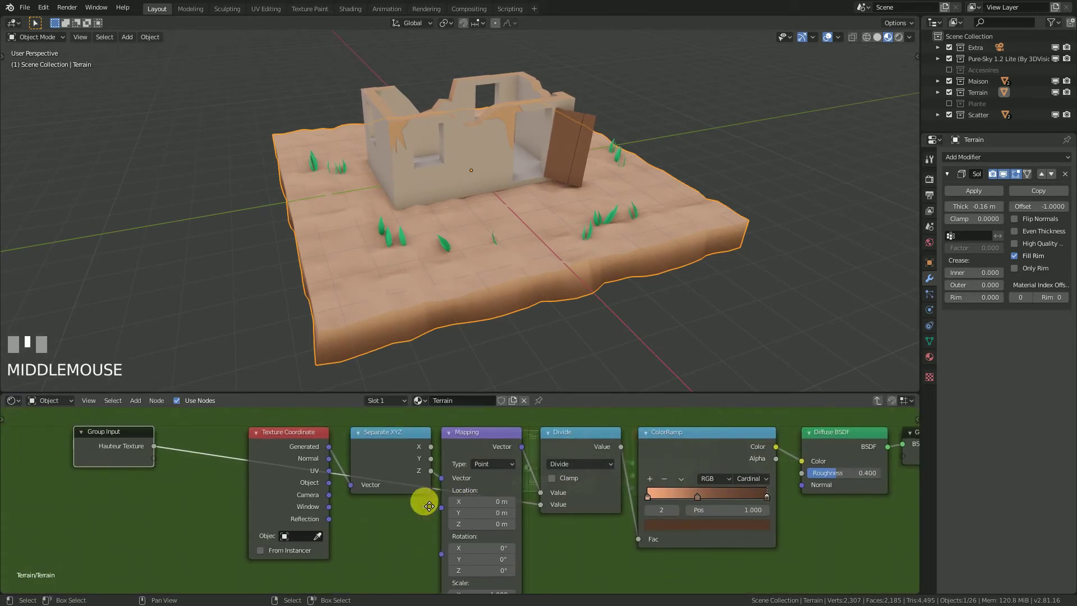
{"action": "left_click_drag", "start_coordinate": [294, 449], "coordinate": [355, 491]}
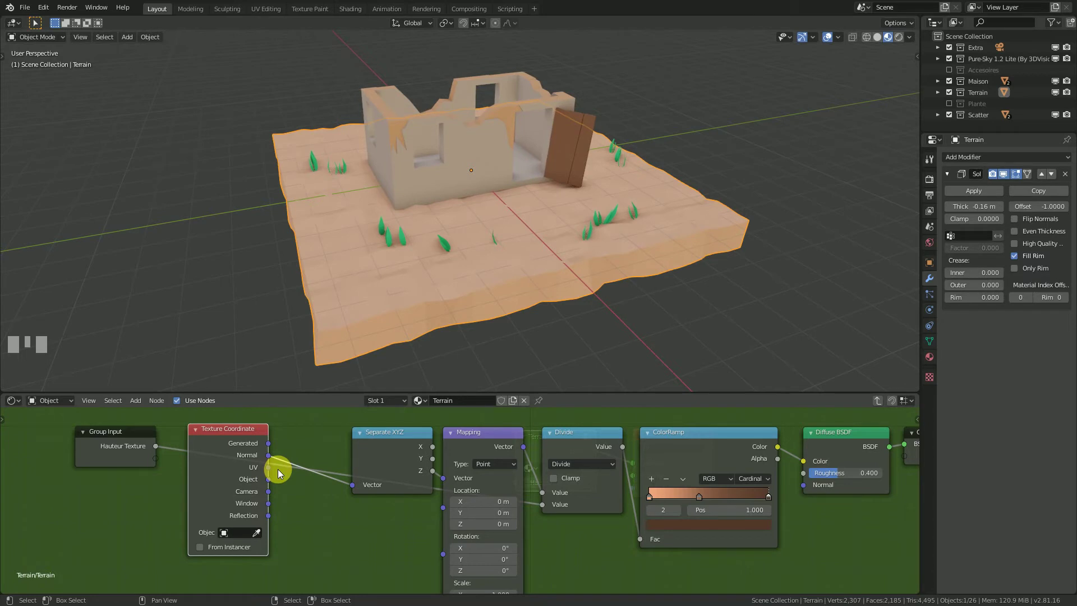
Try Texture Coordinate's Object output as the source for Separate XYZ's Vector and test shifting the ColorRamp's stops
{"action": "left_click_drag", "start_coordinate": [269, 479], "coordinate": [358, 491]}
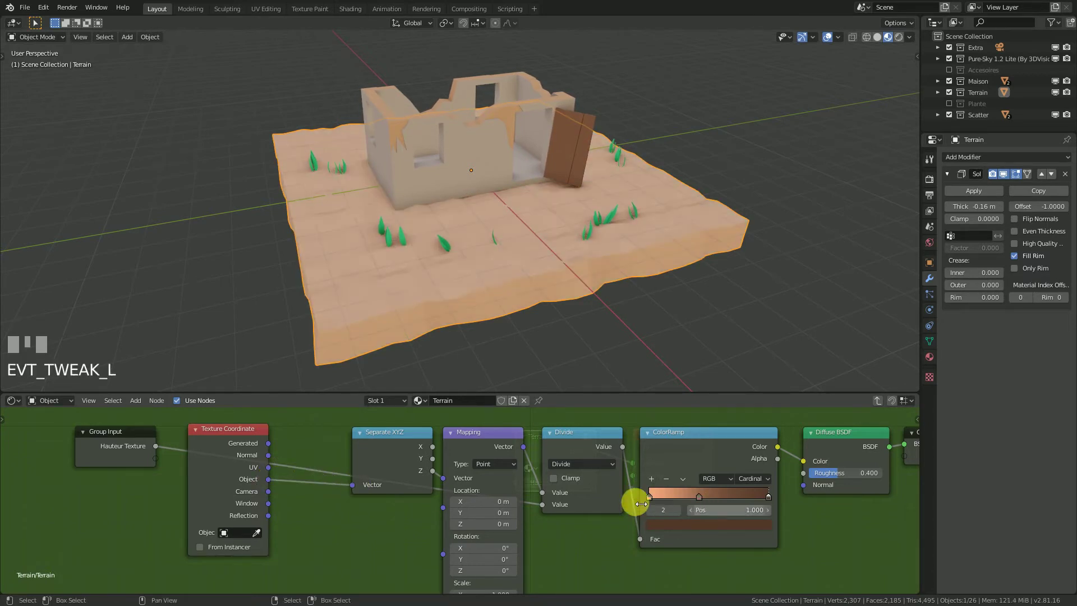
{"action": "mouse_move", "coordinate": [696, 496]}
{"action": "left_mouse_down"}
{"action": "mouse_move", "coordinate": [731, 497]}
{"action": "mouse_move", "coordinate": [672, 496]}
{"action": "mouse_move", "coordinate": [729, 497]}
{"action": "mouse_move", "coordinate": [683, 497]}
{"action": "left_mouse_up"}
{"action": "right_click", "coordinate": [701, 497]}
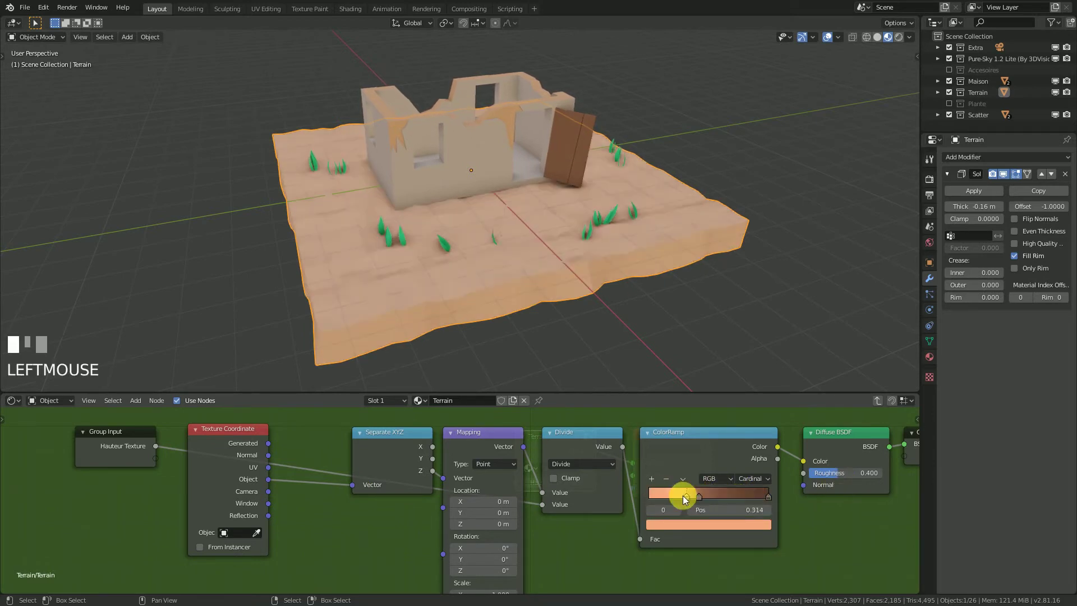
{"action": "right_click", "coordinate": [657, 493]}
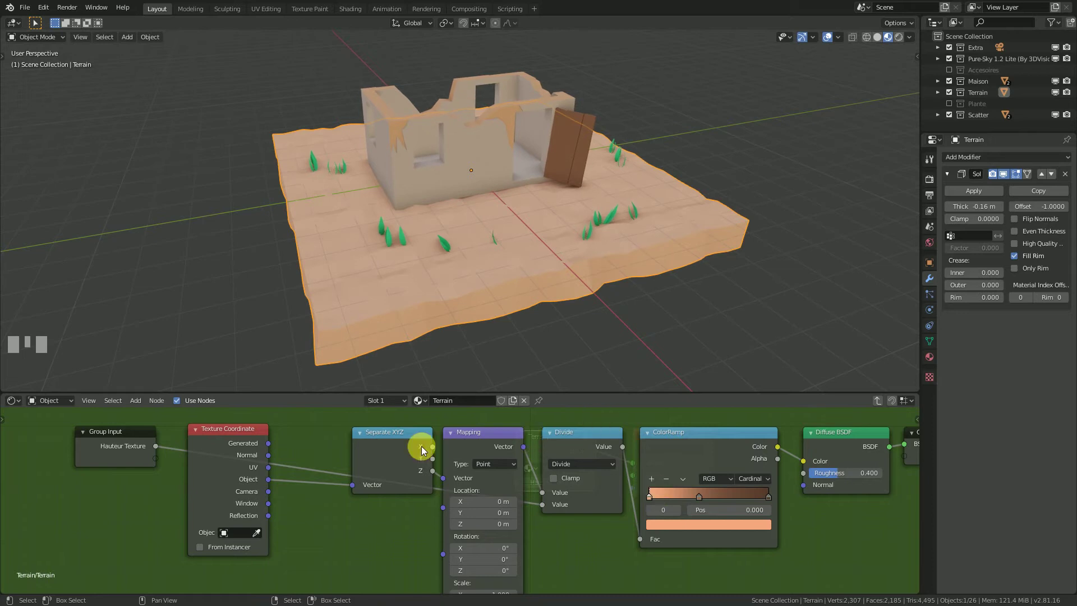
Link Texture Coordinate's Generated output to Separate XYZ's Vector, then test-rotate the terrain and cancel the rotation
{"action": "left_click_drag", "start_coordinate": [268, 443], "coordinate": [352, 486]}
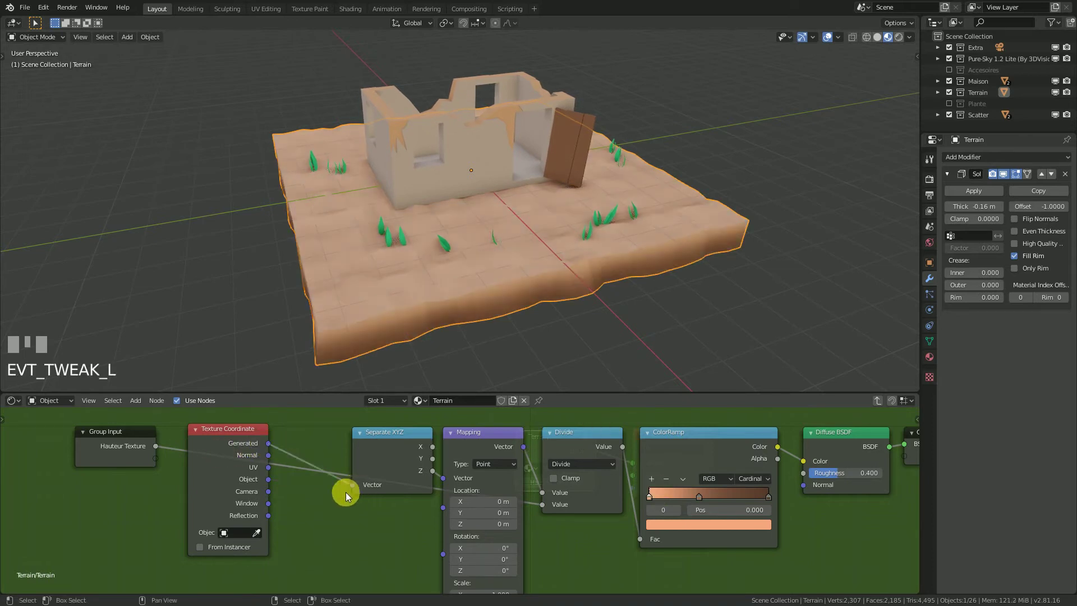
{"action": "middle_click_drag", "start_coordinate": [442, 358], "coordinate": [627, 246]}
{"action": "key", "text": "r"}
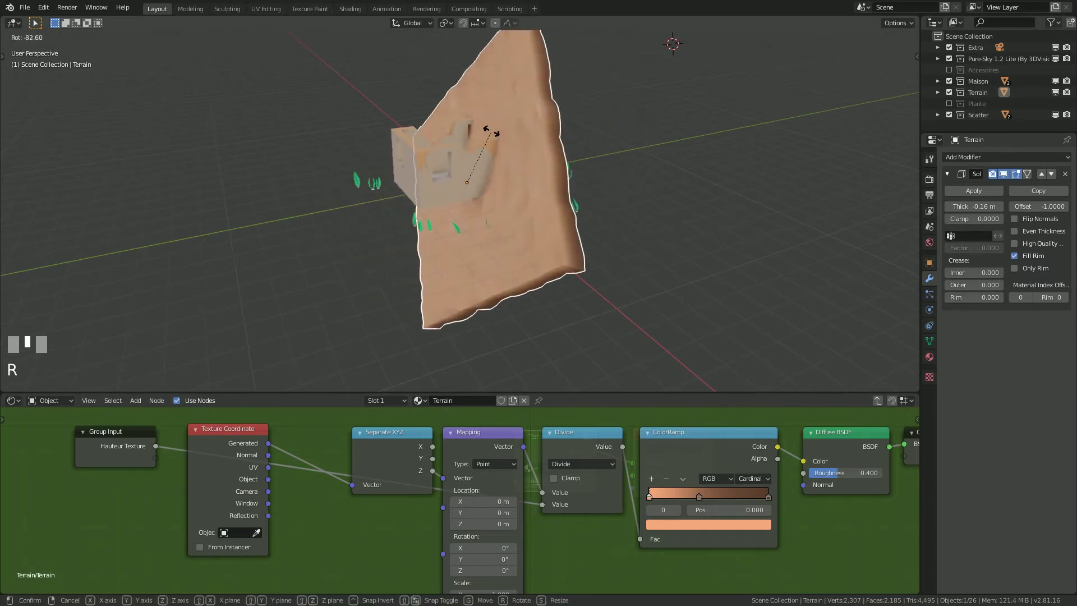
{"action": "right_click", "coordinate": [559, 254]}
{"action": "scroll", "coordinate": [430, 300], "scroll_direction": "up", "scroll_amount": 2}
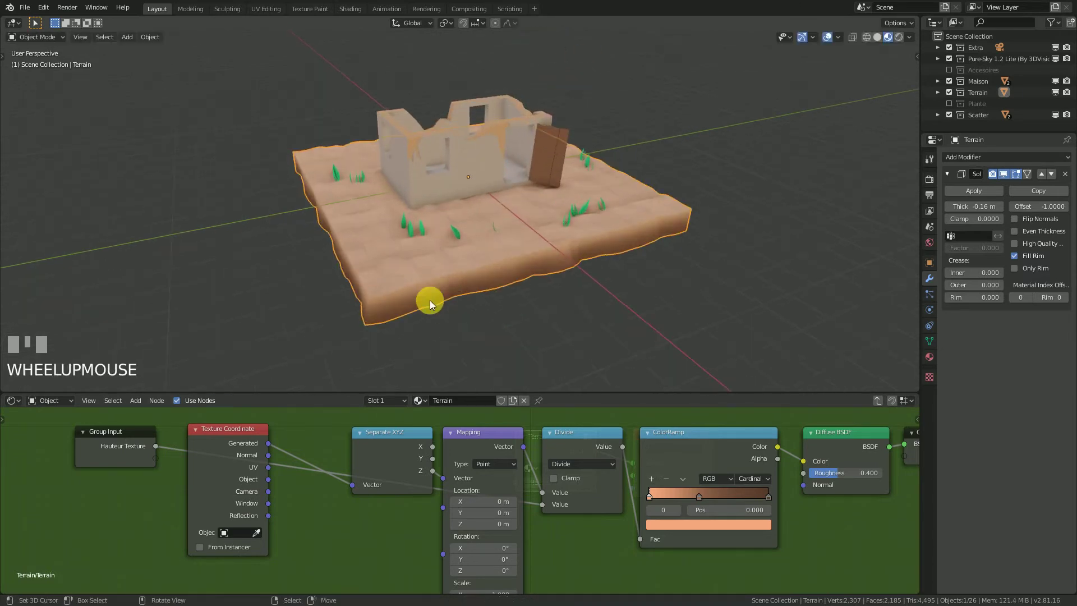
{"action": "middle_click_drag", "start_coordinate": [429, 300], "coordinate": [408, 306]}
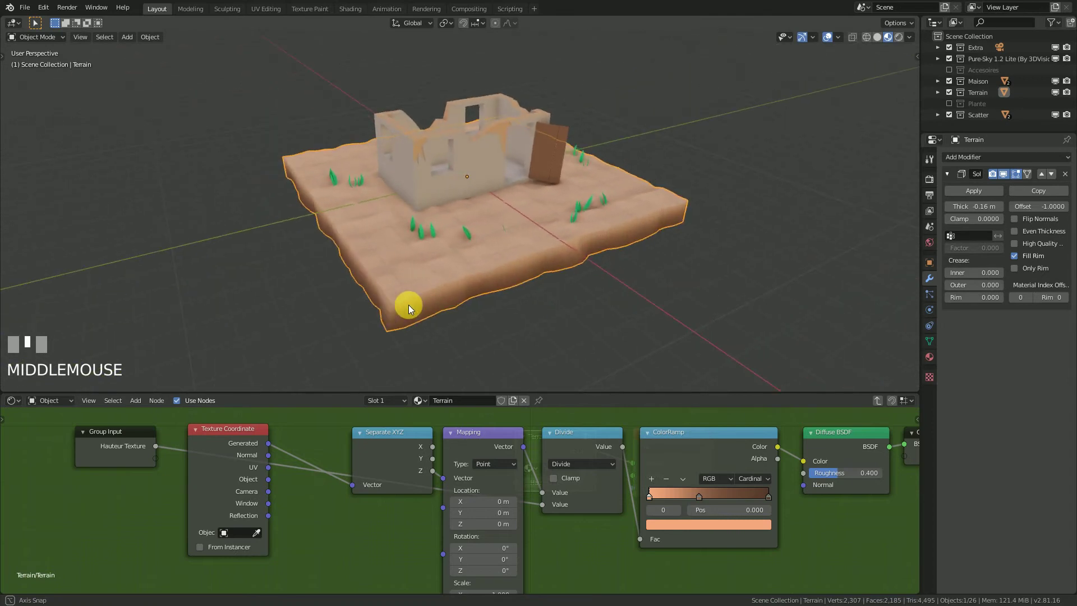
Switch the Shader Editor area back to the Timeline and shrink it to enlarge the 3D view
{"action": "left_click", "coordinate": [11, 400]}
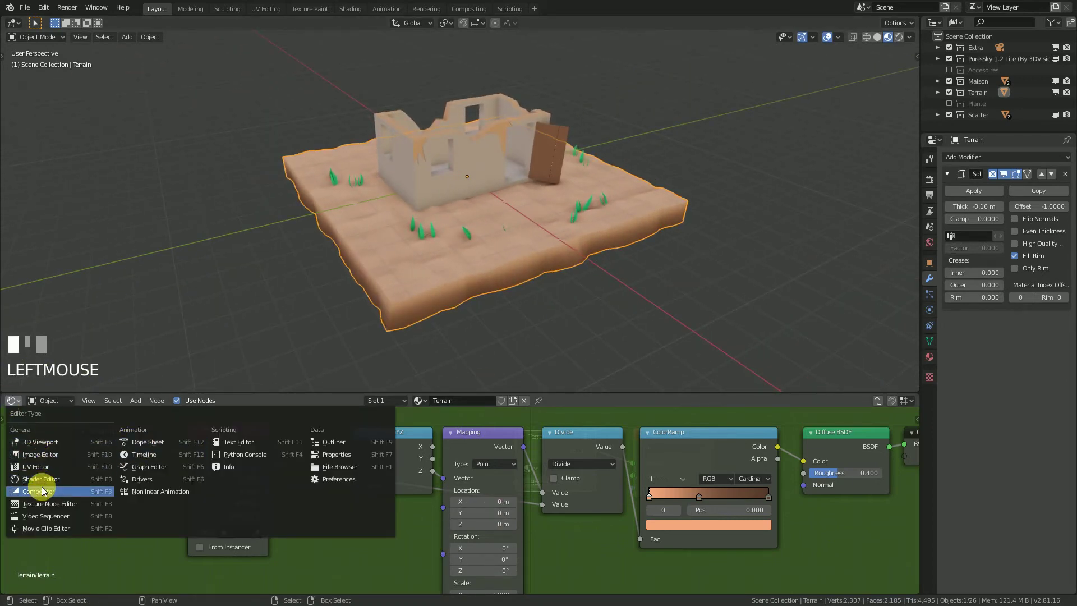
{"action": "left_click", "coordinate": [43, 481]}
{"action": "left_click", "coordinate": [13, 401]}
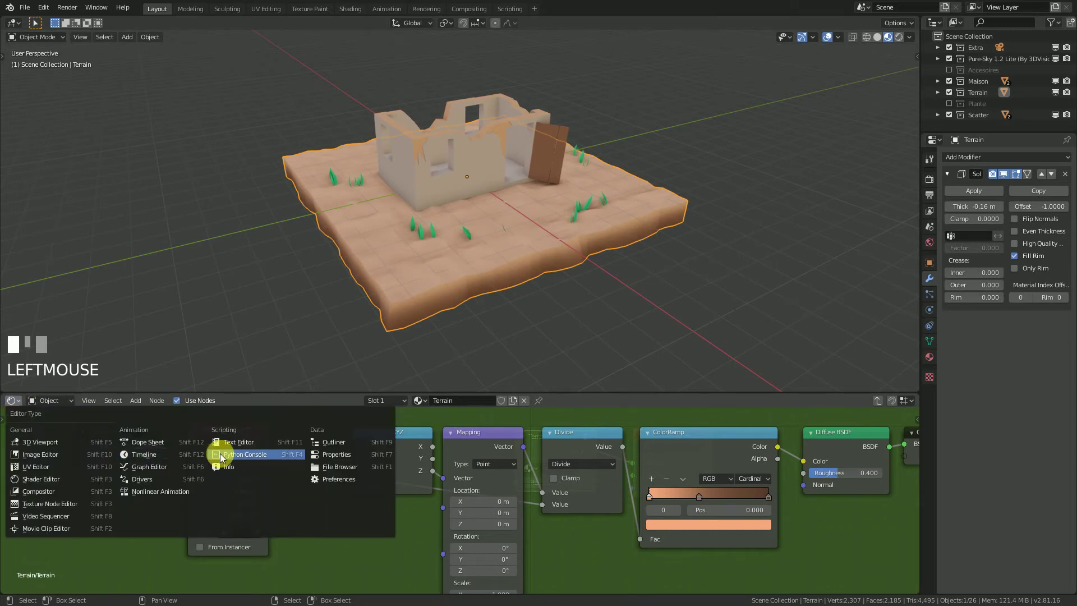
{"action": "left_click", "coordinate": [159, 453]}
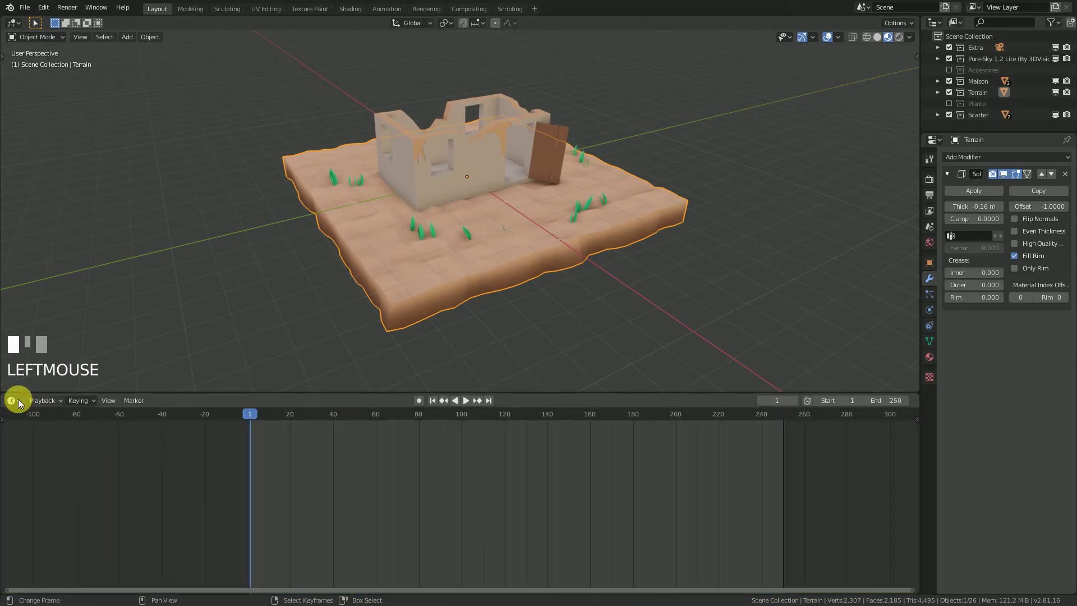
{"action": "left_click_drag", "start_coordinate": [382, 392], "coordinate": [396, 526]}
{"action": "scroll", "coordinate": [523, 372], "scroll_direction": "up", "scroll_amount": 3}
{"action": "middle_click_drag", "start_coordinate": [523, 372], "coordinate": [617, 314], "text": "shift"}
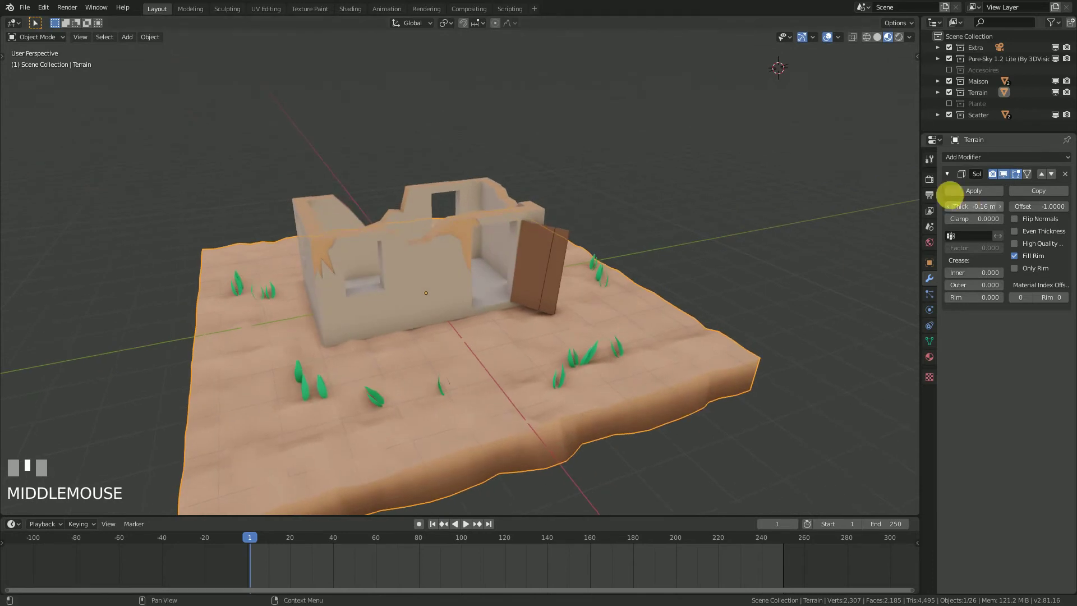
Collapse the terrain's Solidify modifier and display the terrain's material properties
{"action": "left_click", "coordinate": [947, 174]}
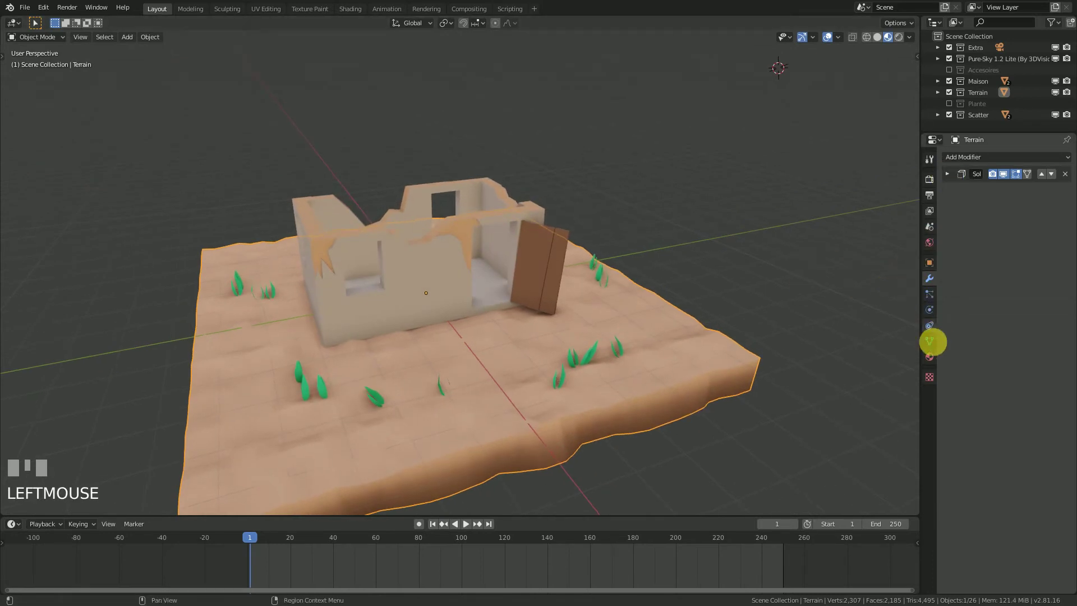
{"action": "left_click", "coordinate": [929, 356]}
{"action": "scroll", "coordinate": [392, 328], "scroll_direction": "up", "scroll_amount": 2}
{"action": "middle_click_drag", "start_coordinate": [392, 328], "coordinate": [449, 243]}
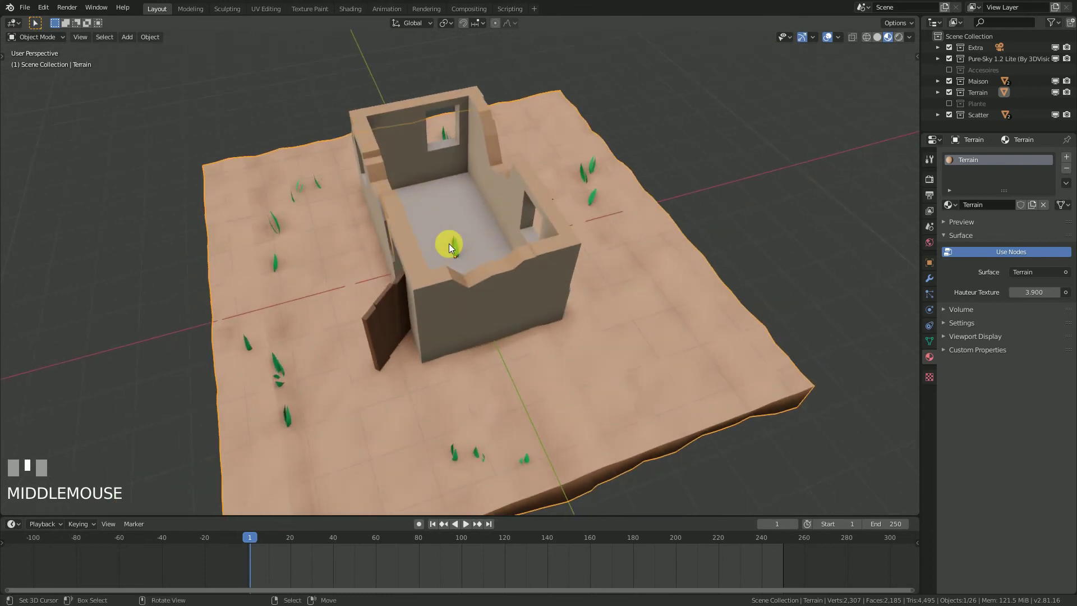
Enlarge the Outliner, select Plante - copy under Scatter's Plante Duplicator, and assign it the Terrain material
{"action": "left_click_drag", "start_coordinate": [956, 134], "coordinate": [953, 176]}
{"action": "left_click", "coordinate": [938, 115]}
{"action": "left_click", "coordinate": [949, 126]}
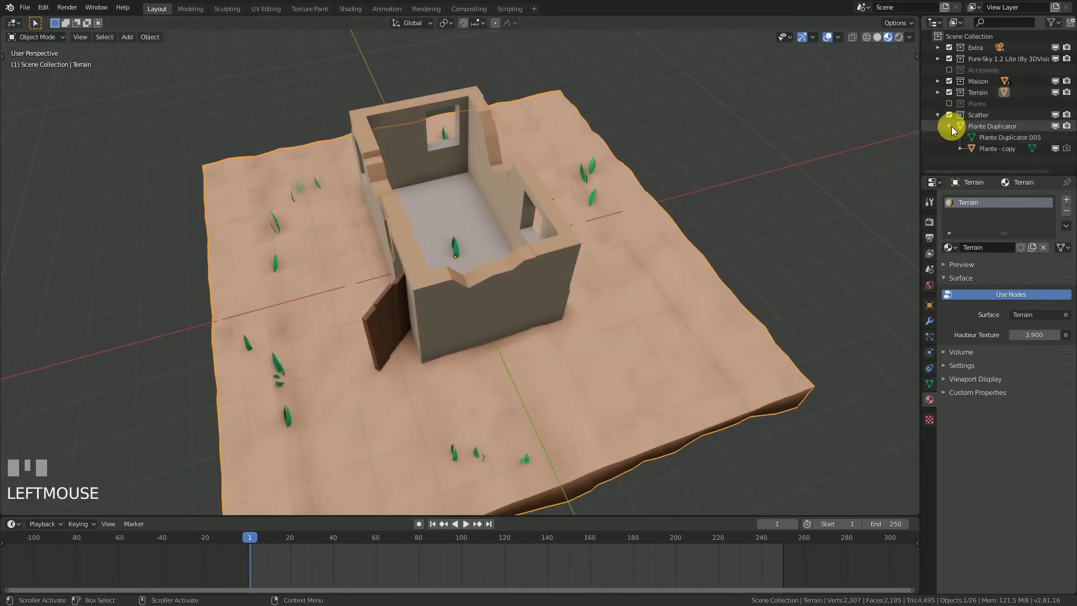
{"action": "left_click", "coordinate": [990, 148]}
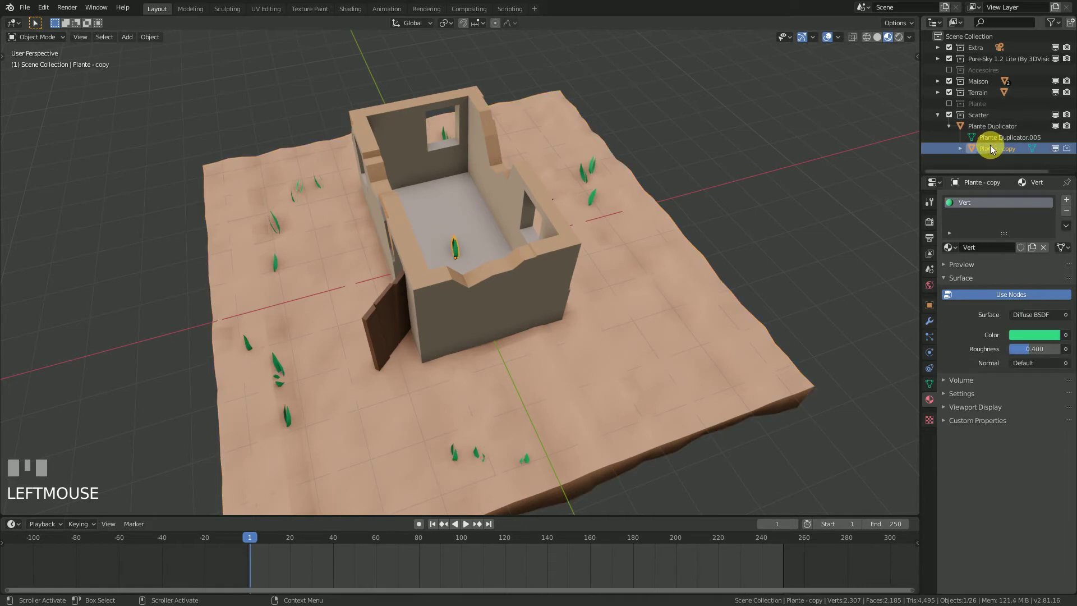
{"action": "left_click", "coordinate": [953, 278]}
{"action": "left_click", "coordinate": [949, 247]}
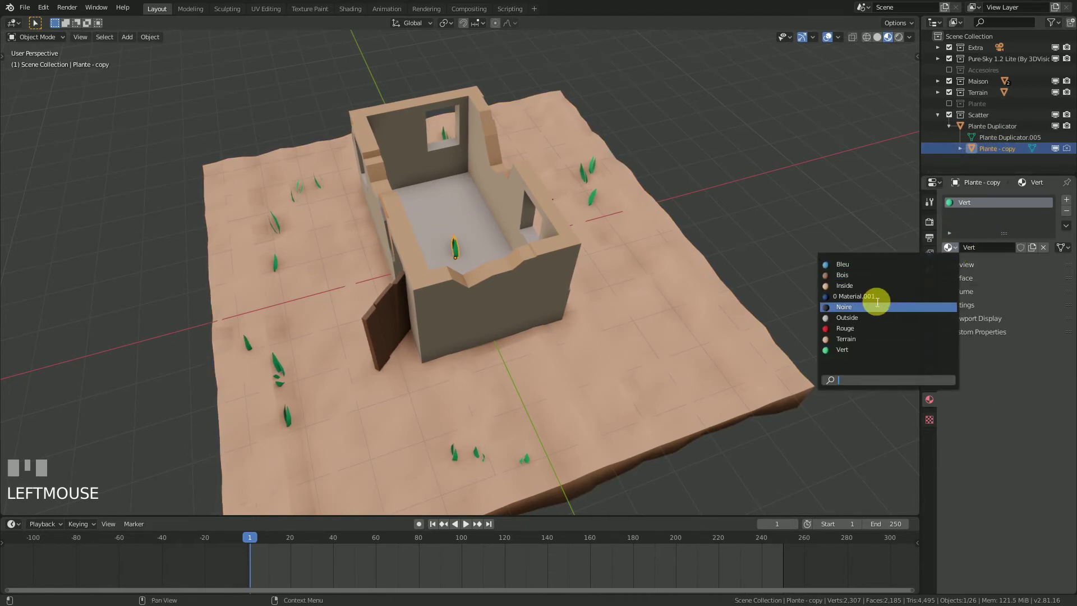
{"action": "left_click", "coordinate": [862, 339]}
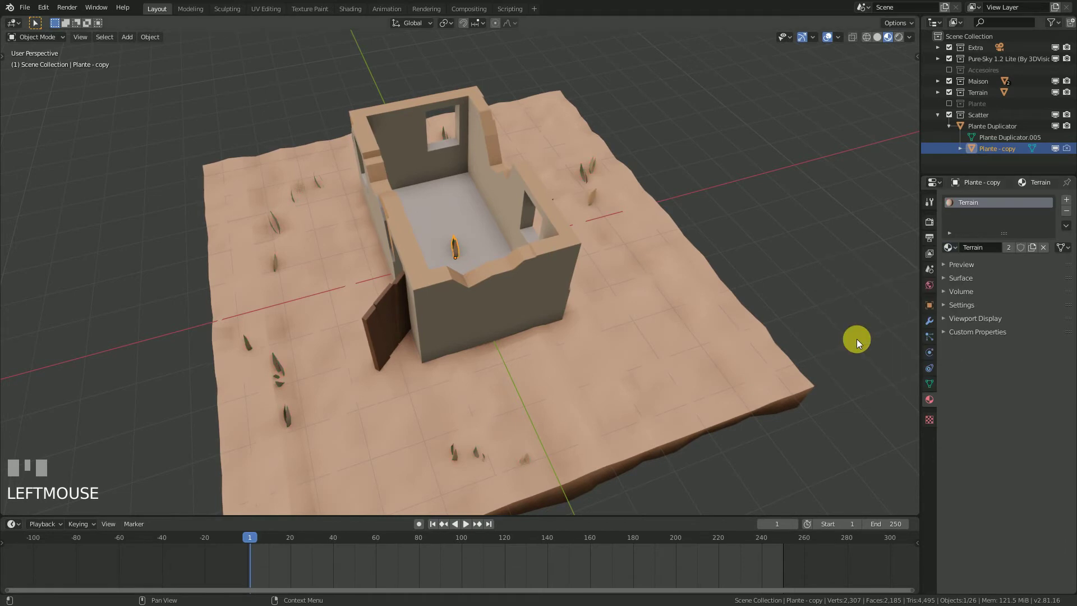
Make the plant's Terrain material a single-user copy named "Plante 2" and expand its Surface settings
{"action": "left_click", "coordinate": [1010, 248]}
{"action": "left_click", "coordinate": [994, 247]}
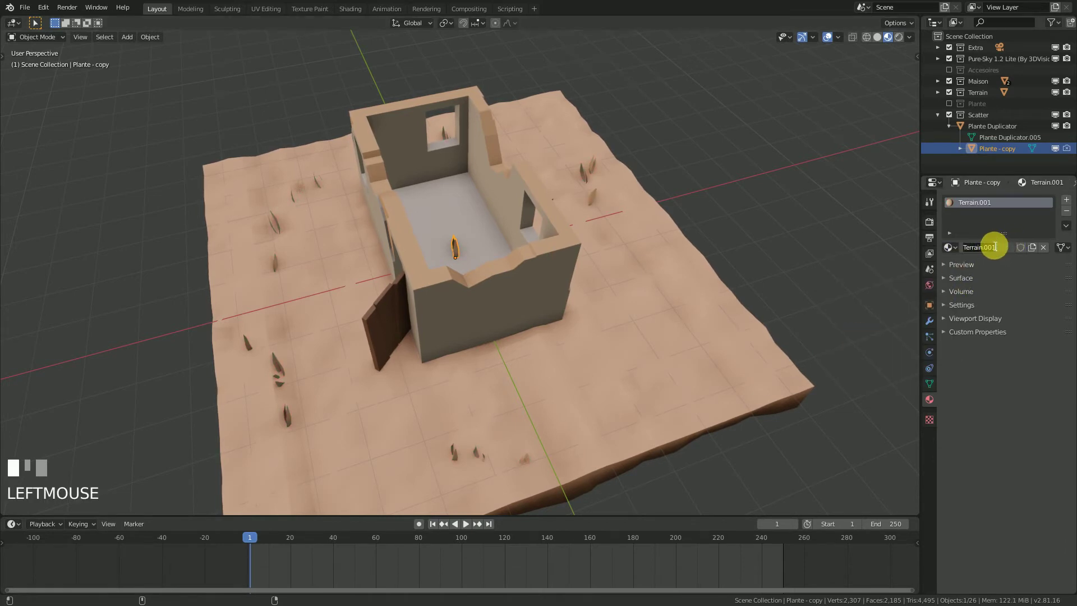
{"action": "type", "text": "Plante 2"}
{"action": "key", "text": "Return"}
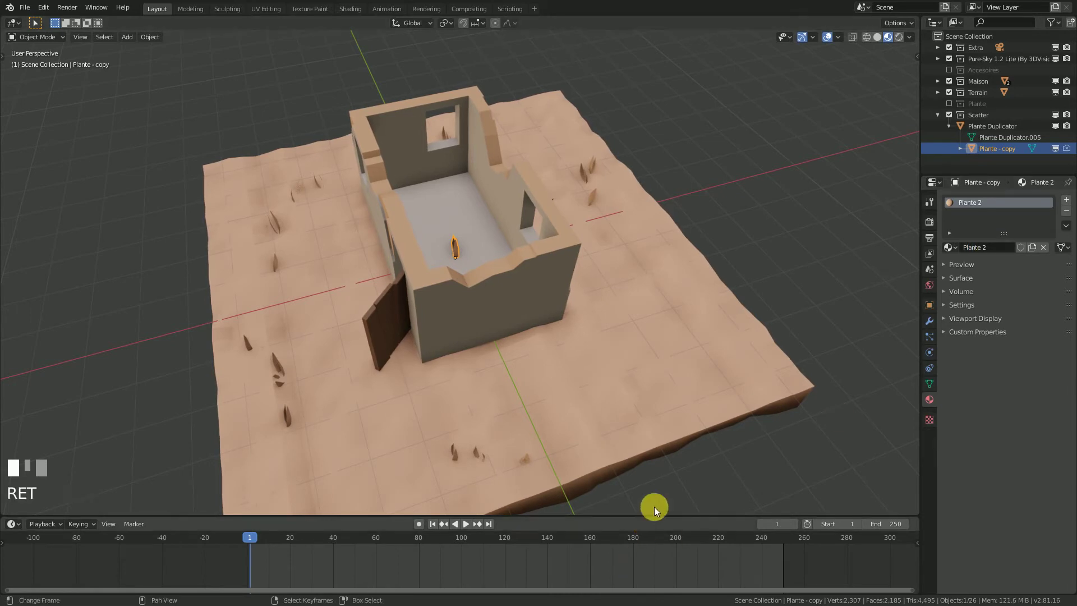
{"action": "left_click", "coordinate": [959, 277]}
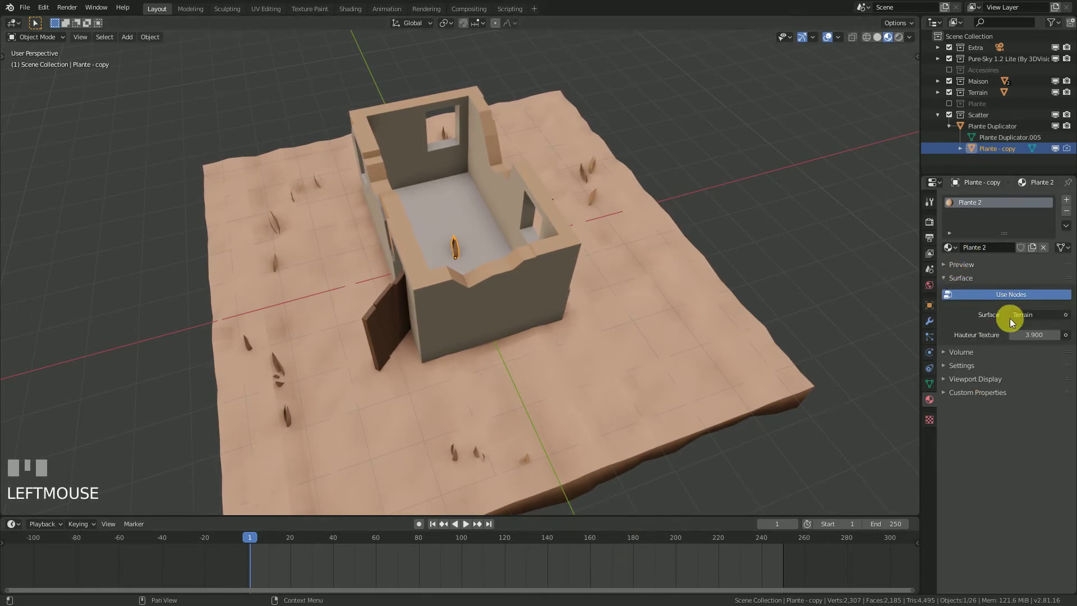
{"action": "middle_click_drag", "start_coordinate": [348, 351], "coordinate": [533, 466]}
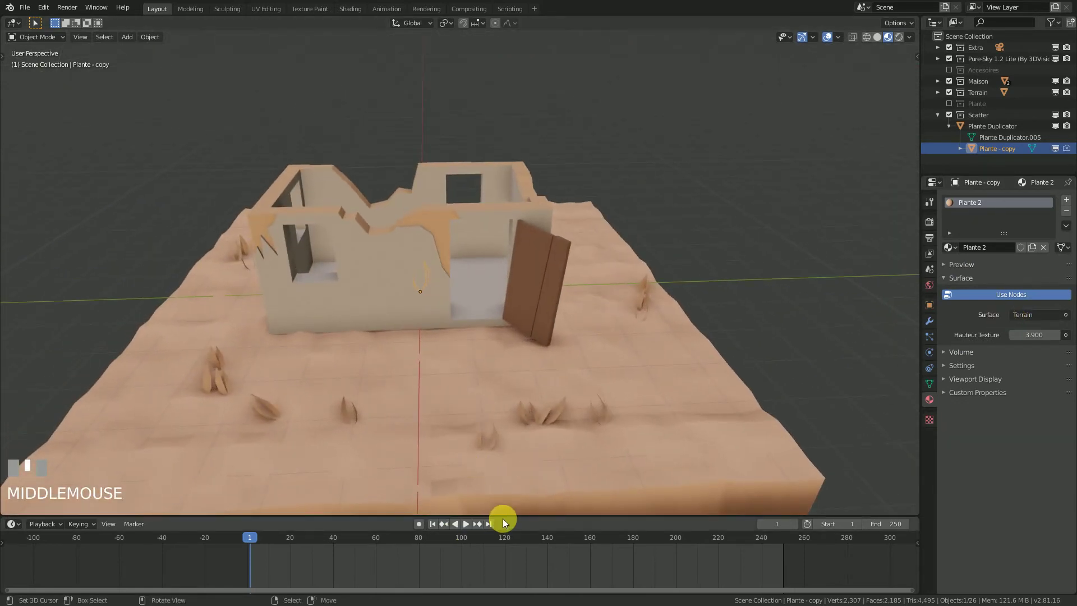
Enlarge the Timeline area, switch it to the Shader Editor, and frame the Plante 2 material's nodes
{"action": "left_click_drag", "start_coordinate": [507, 515], "coordinate": [524, 410]}
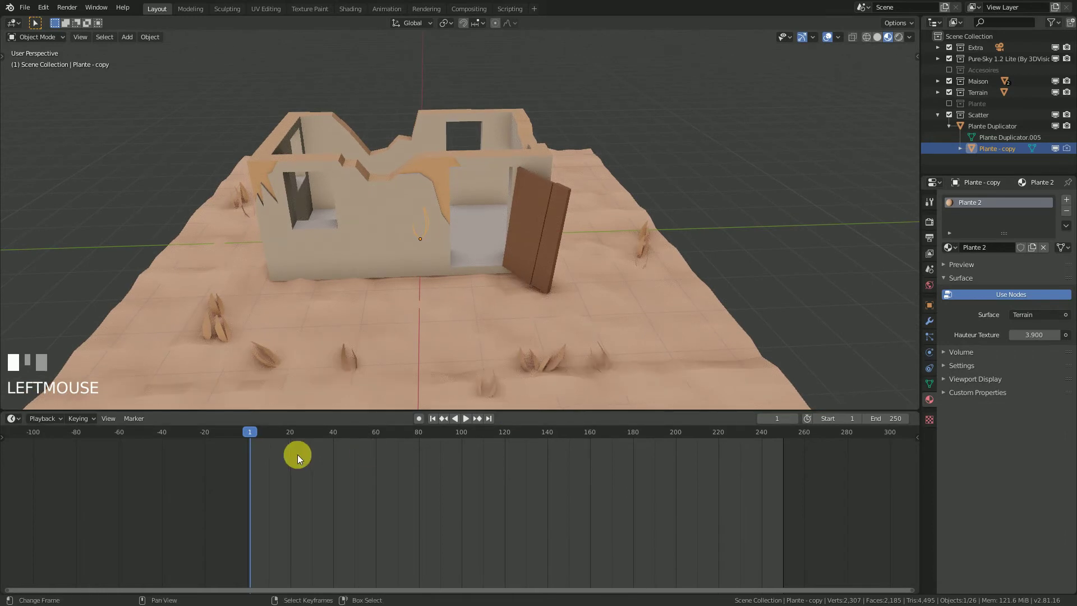
{"action": "left_click", "coordinate": [12, 419]}
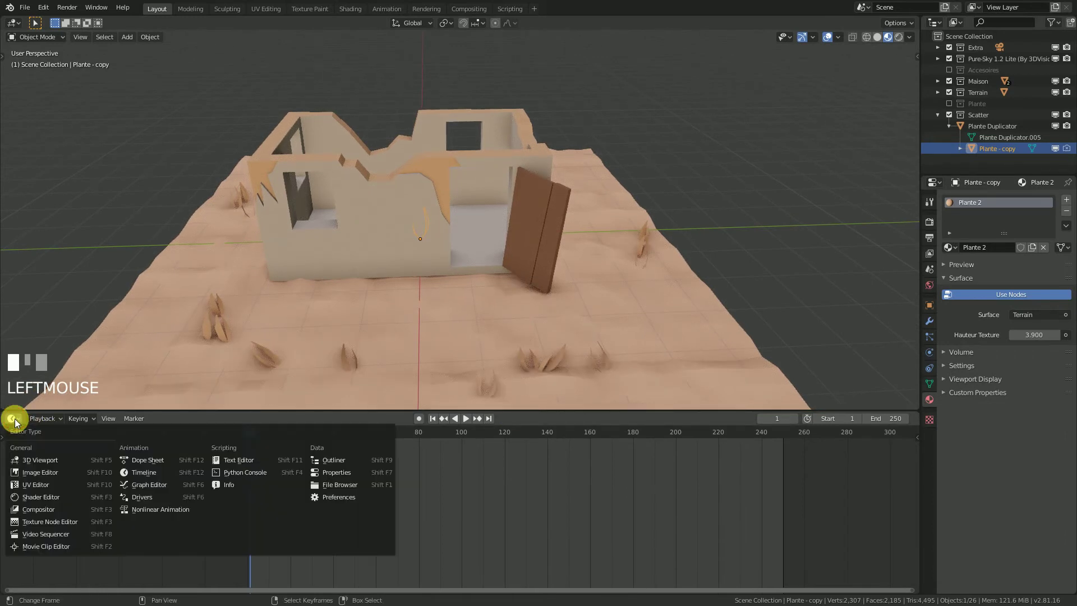
{"action": "left_click", "coordinate": [39, 496]}
{"action": "key", "text": "KP_Decimal"}
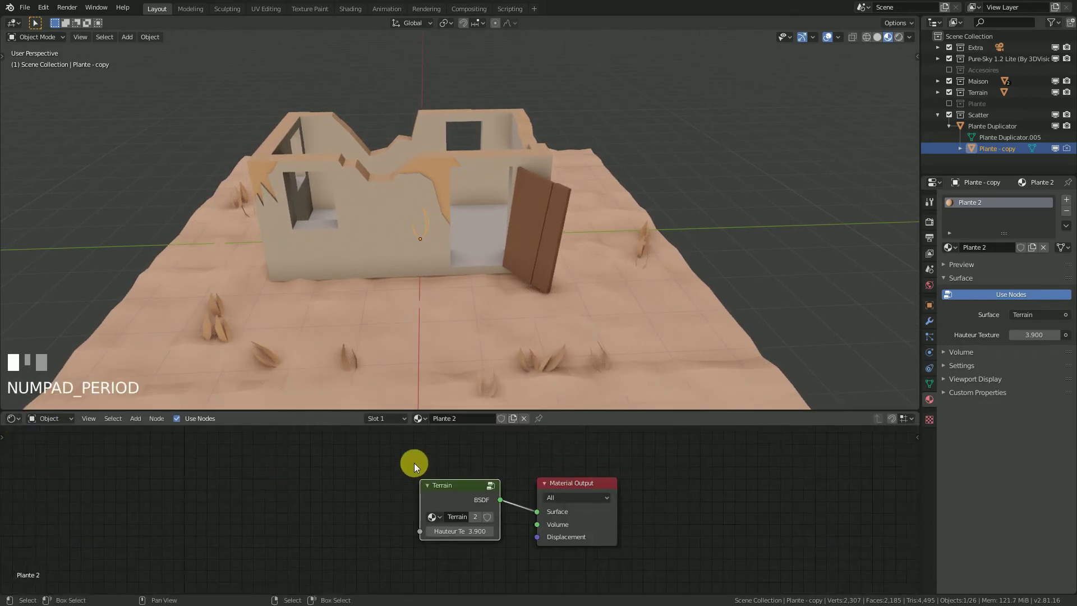
Inside the shared Terrain group, try green (H 0.347, S 0.674, V 0.956) for the ColorRamp's first stop, then leave the group
{"action": "right_click", "coordinate": [470, 497]}
{"action": "key", "text": "Tab"}
{"action": "scroll", "coordinate": [470, 497], "scroll_direction": "down", "scroll_amount": 1}
{"action": "middle_click_drag", "start_coordinate": [470, 497], "coordinate": [517, 507]}
{"action": "scroll", "coordinate": [594, 488], "scroll_direction": "up", "scroll_amount": 2}
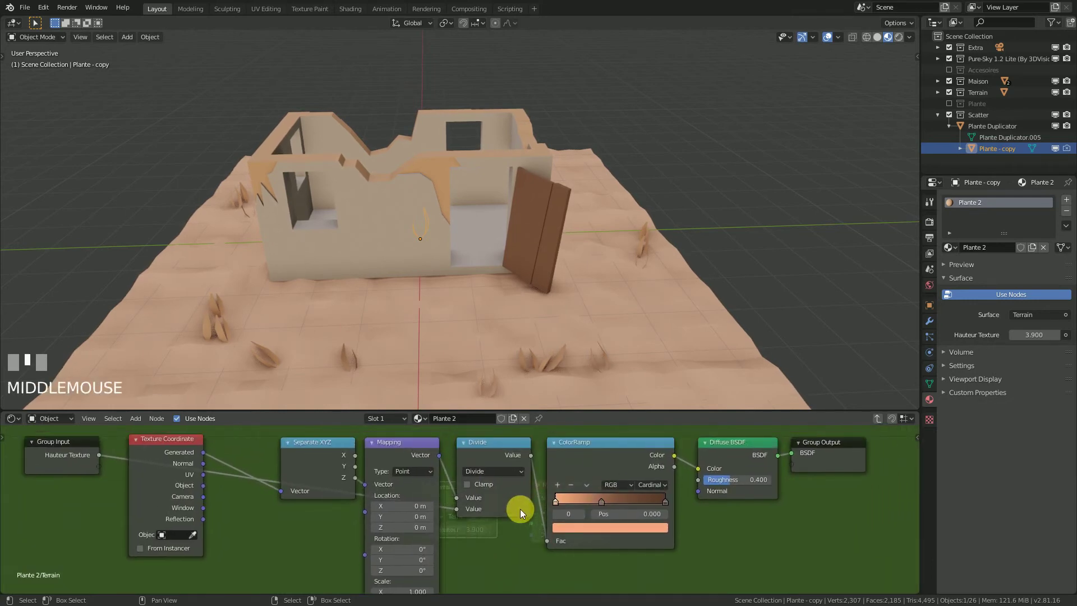
{"action": "scroll", "coordinate": [569, 498], "scroll_direction": "up", "scroll_amount": 2}
{"action": "left_click", "coordinate": [580, 500]}
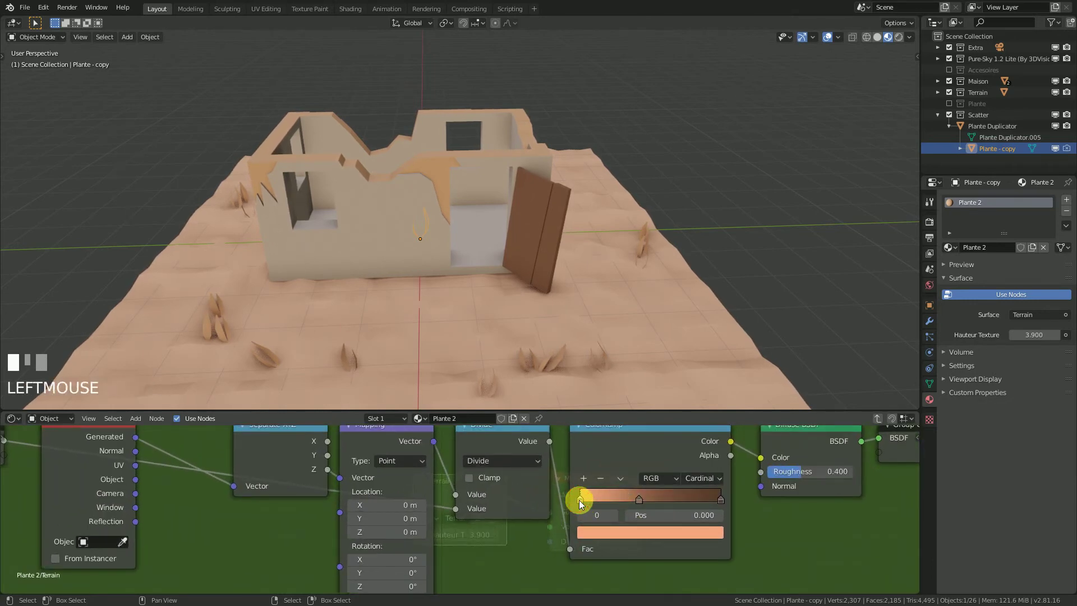
{"action": "left_click", "coordinate": [589, 532]}
{"action": "left_click", "coordinate": [606, 368]}
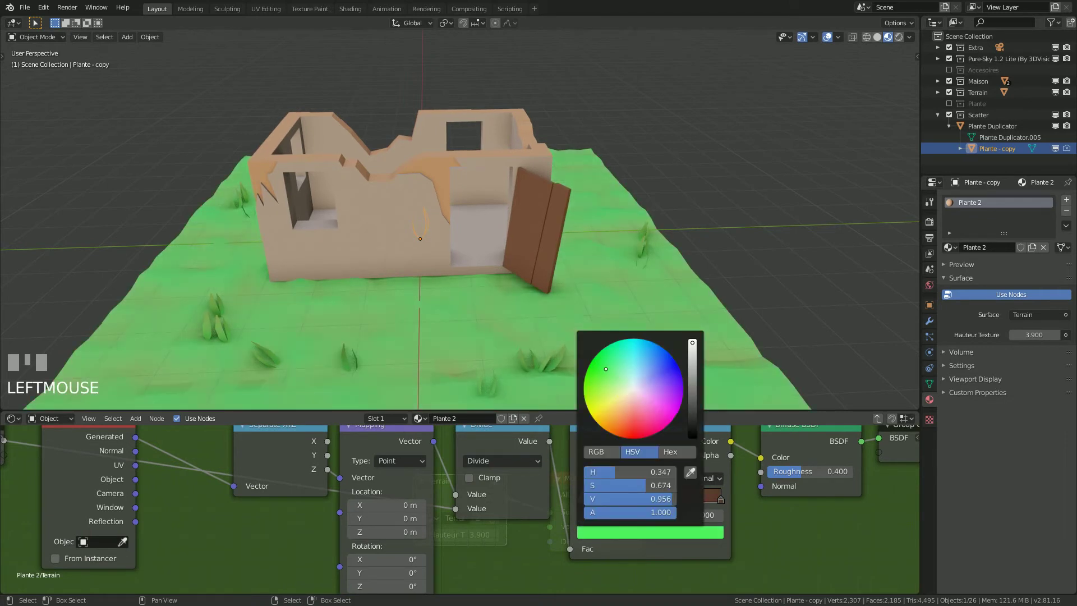
{"action": "left_click", "coordinate": [469, 493]}
{"action": "key", "text": "Tab"}
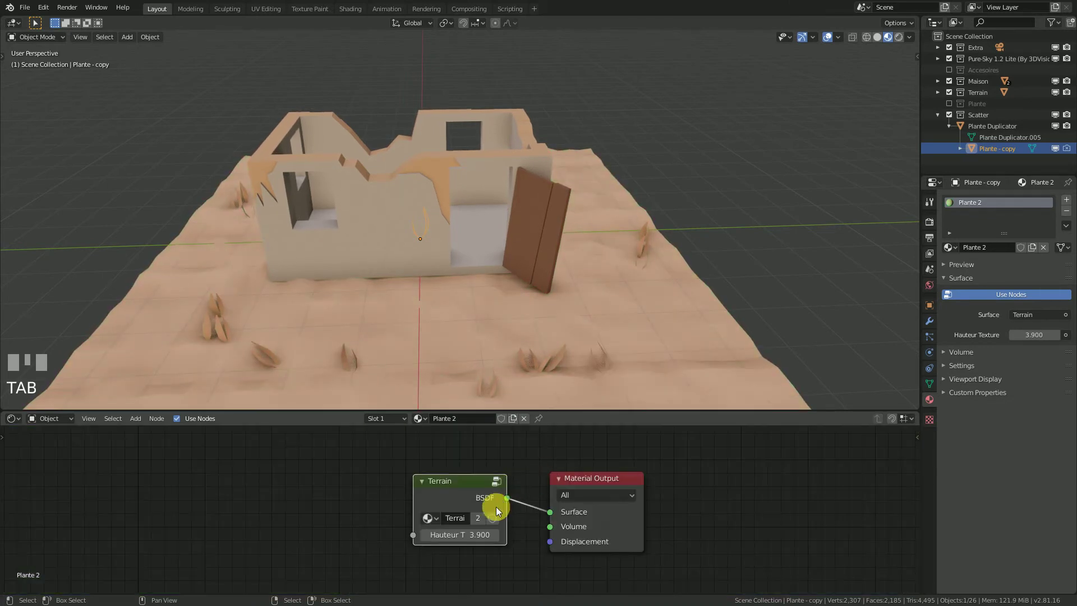
Widen the Terrain group node, make it a single-user copy, and rename the group "Plante 2"
{"action": "scroll", "coordinate": [496, 510], "scroll_direction": "up", "scroll_amount": 1}
{"action": "left_click_drag", "start_coordinate": [413, 483], "coordinate": [385, 485]}
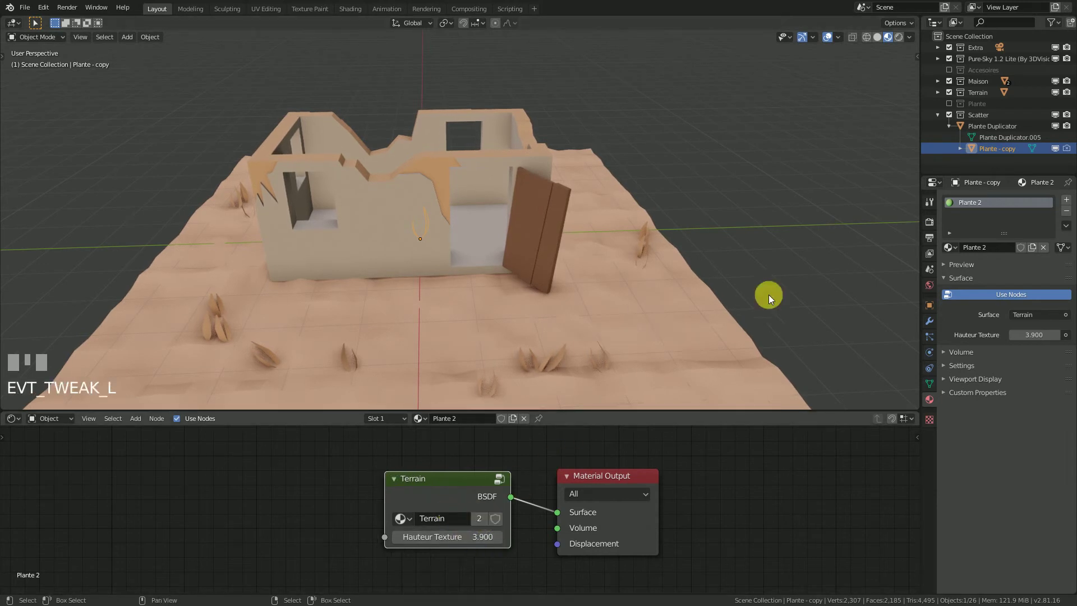
{"action": "scroll", "coordinate": [608, 291], "scroll_direction": "down", "scroll_amount": 3}
{"action": "middle_click_drag", "start_coordinate": [608, 290], "coordinate": [583, 303]}
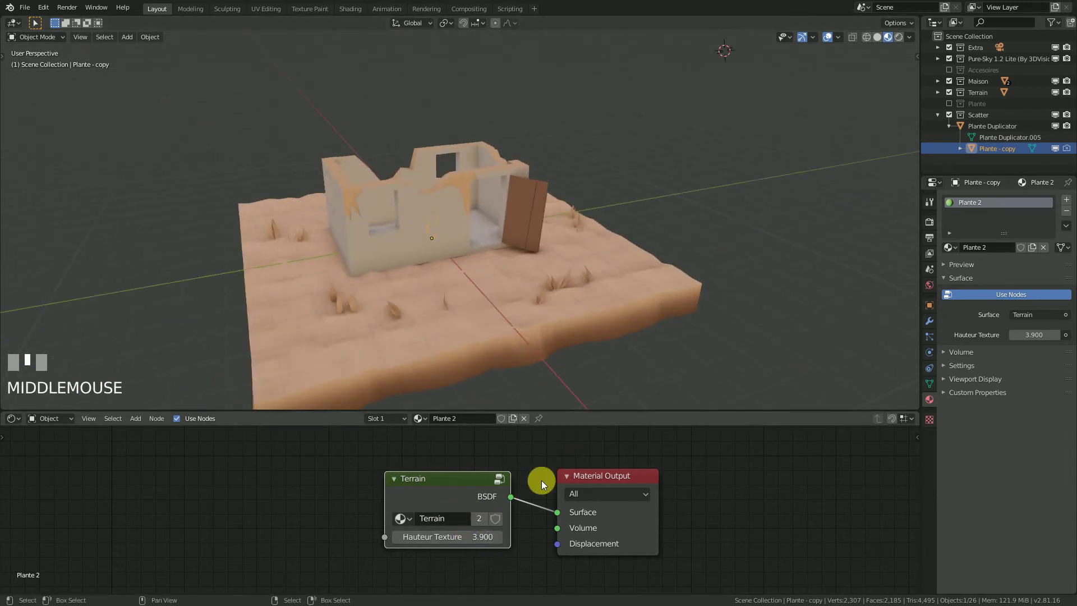
{"action": "left_click", "coordinate": [479, 519]}
{"action": "left_click", "coordinate": [466, 523]}
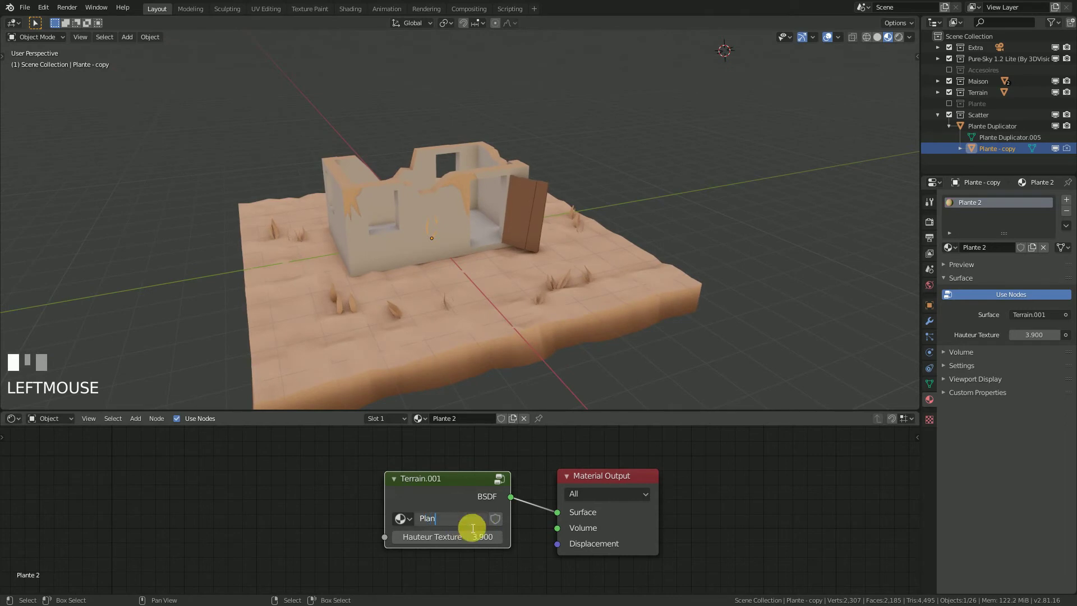
{"action": "type", "text": "Plante 2"}
{"action": "key", "text": "KP_Enter"}
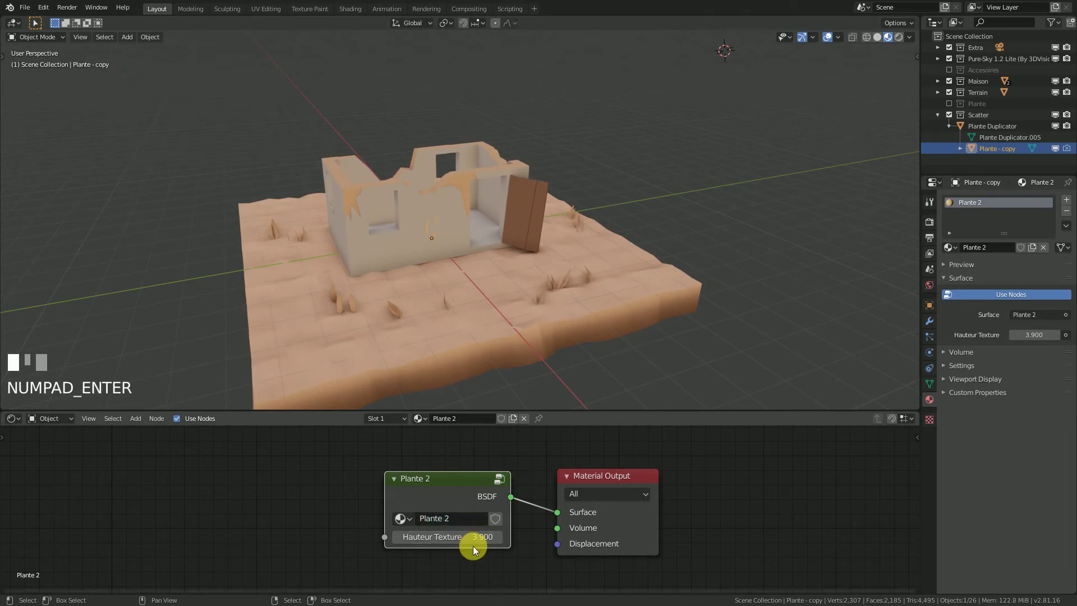
Inside the Plante 2 group, set the ColorRamp's first stop to bright green
{"action": "key", "text": "Tab"}
{"action": "scroll", "coordinate": [460, 493], "scroll_direction": "down", "scroll_amount": 1}
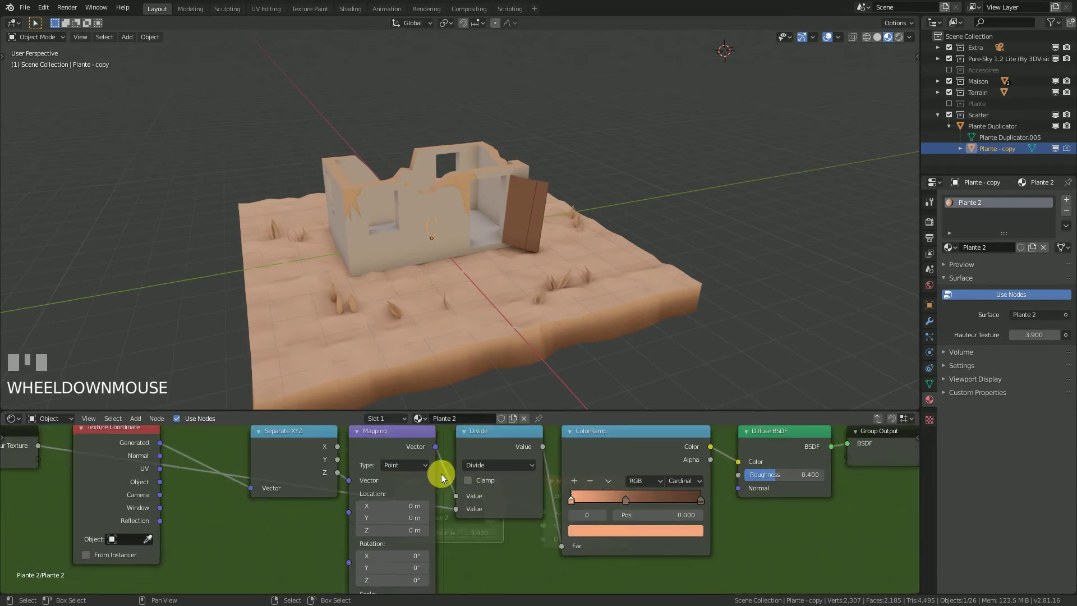
{"action": "scroll", "coordinate": [597, 496], "scroll_direction": "up", "scroll_amount": 1}
{"action": "left_click", "coordinate": [597, 499]}
{"action": "left_click", "coordinate": [668, 535]}
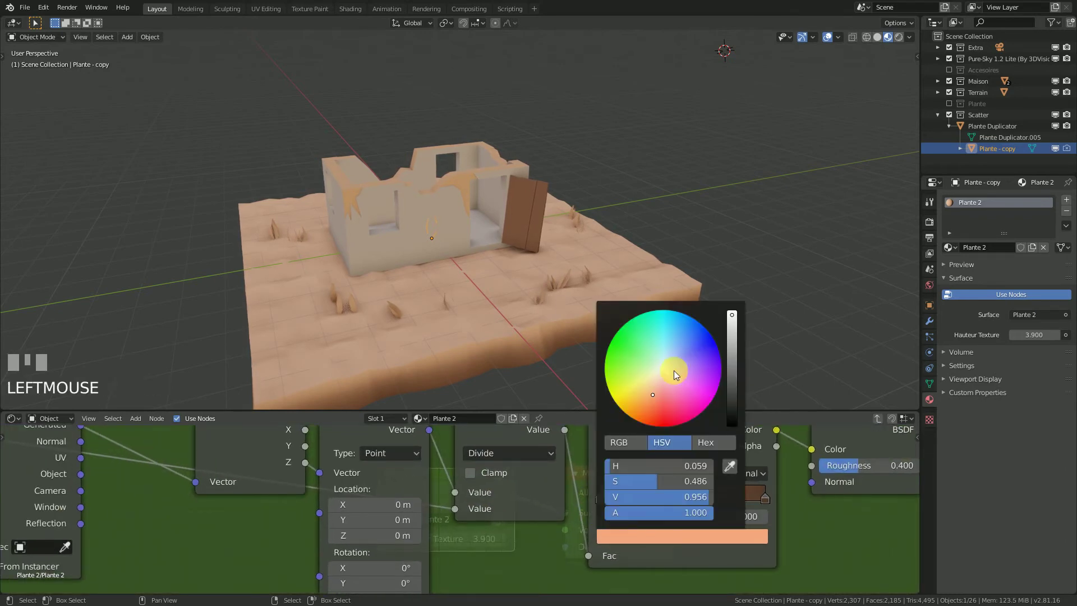
{"action": "mouse_move", "coordinate": [674, 370]}
{"action": "left_mouse_down"}
{"action": "mouse_move", "coordinate": [640, 357]}
{"action": "mouse_move", "coordinate": [629, 336]}
{"action": "left_mouse_up"}
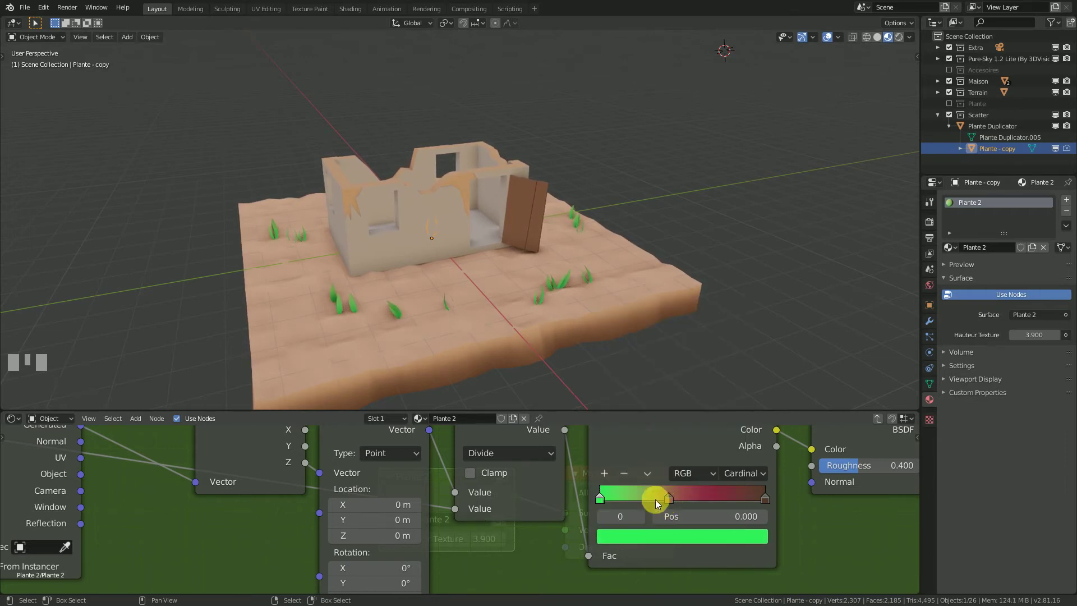
Try bright green (H 0.369, S 0.698, V 1.000) for the ColorRamp's middle stop
{"action": "left_click", "coordinate": [670, 498]}
{"action": "left_click", "coordinate": [682, 538]}
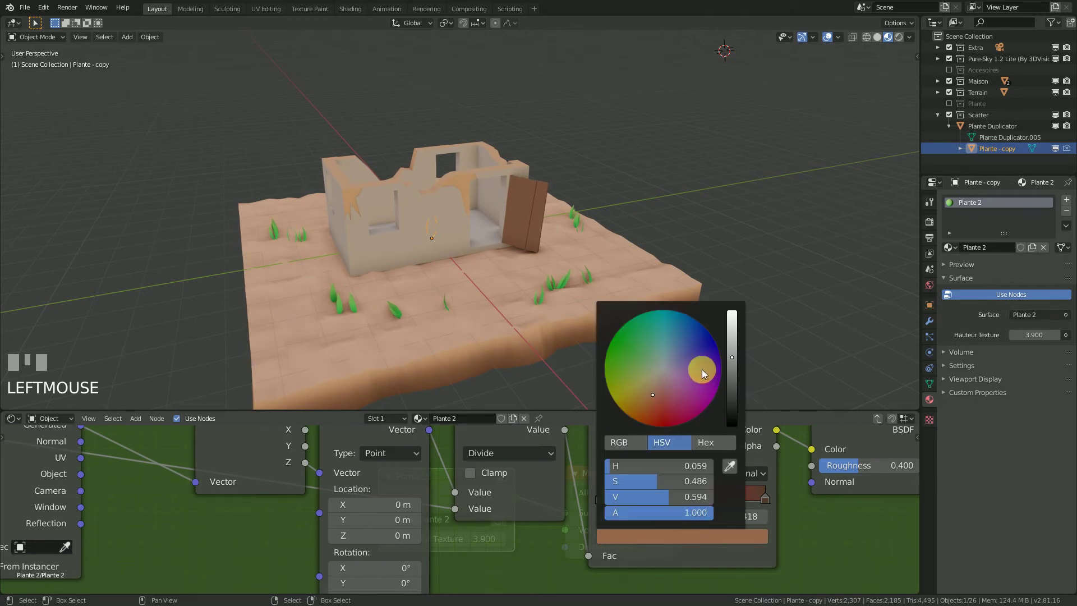
{"action": "left_click_drag", "start_coordinate": [645, 365], "coordinate": [632, 340]}
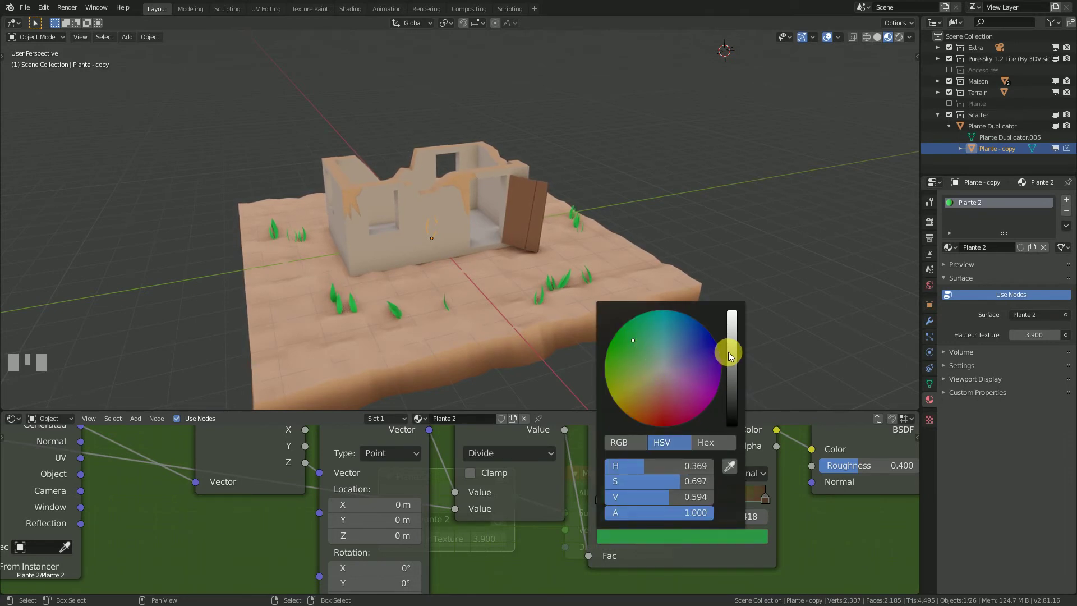
{"action": "left_click_drag", "start_coordinate": [730, 355], "coordinate": [732, 312]}
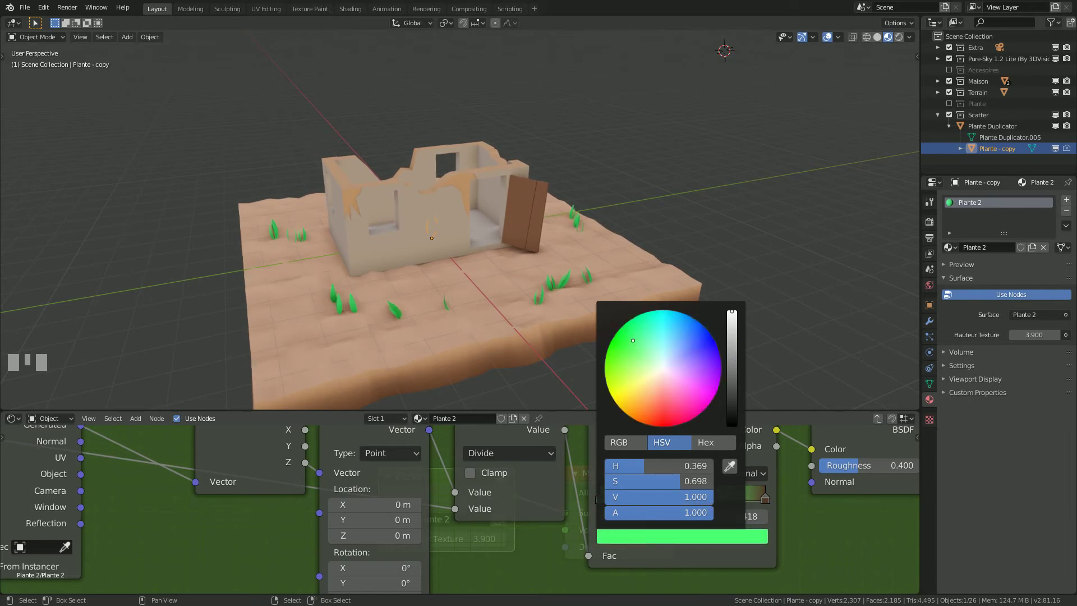
Brighten the ColorRamp's last stop to a value of 1.000 and recolour the middle stop to a matching light peach
{"action": "middle_click_drag", "start_coordinate": [589, 303], "coordinate": [626, 242]}
{"action": "scroll", "coordinate": [481, 303], "scroll_direction": "up", "scroll_amount": 2}
{"action": "scroll", "coordinate": [486, 302], "scroll_direction": "up", "scroll_amount": 3, "text": "shift"}
{"action": "left_click", "coordinate": [765, 498]}
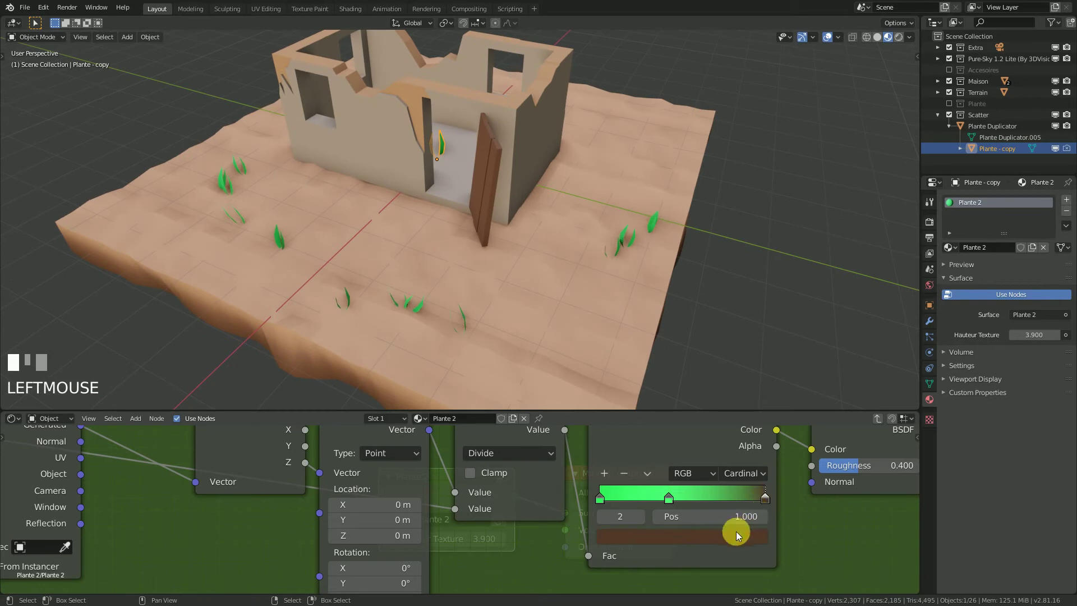
{"action": "left_click", "coordinate": [735, 535]}
{"action": "left_click_drag", "start_coordinate": [733, 370], "coordinate": [732, 312]}
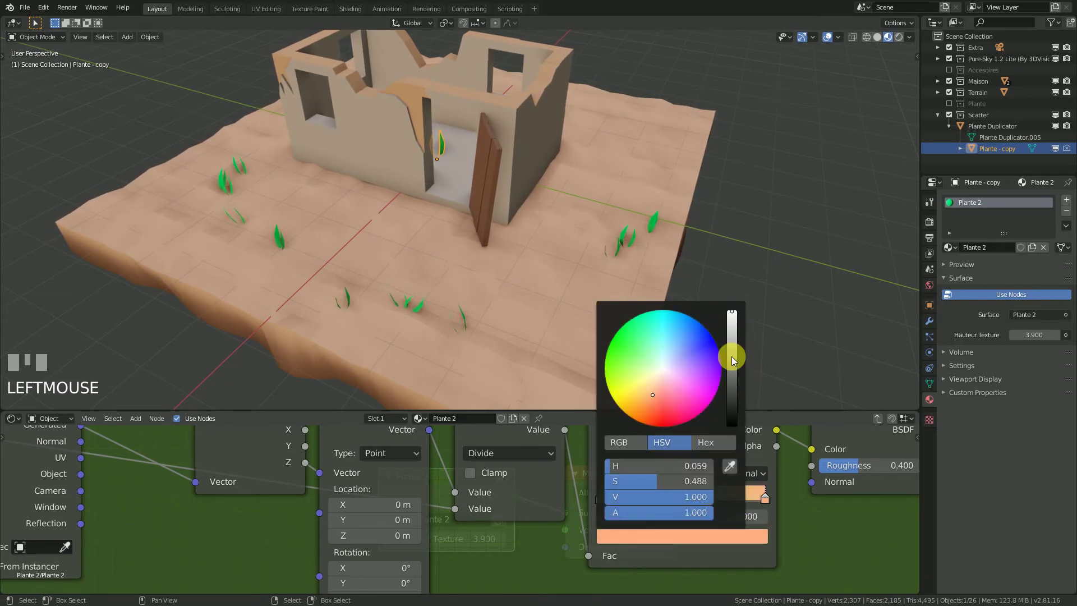
{"action": "left_click", "coordinate": [669, 498]}
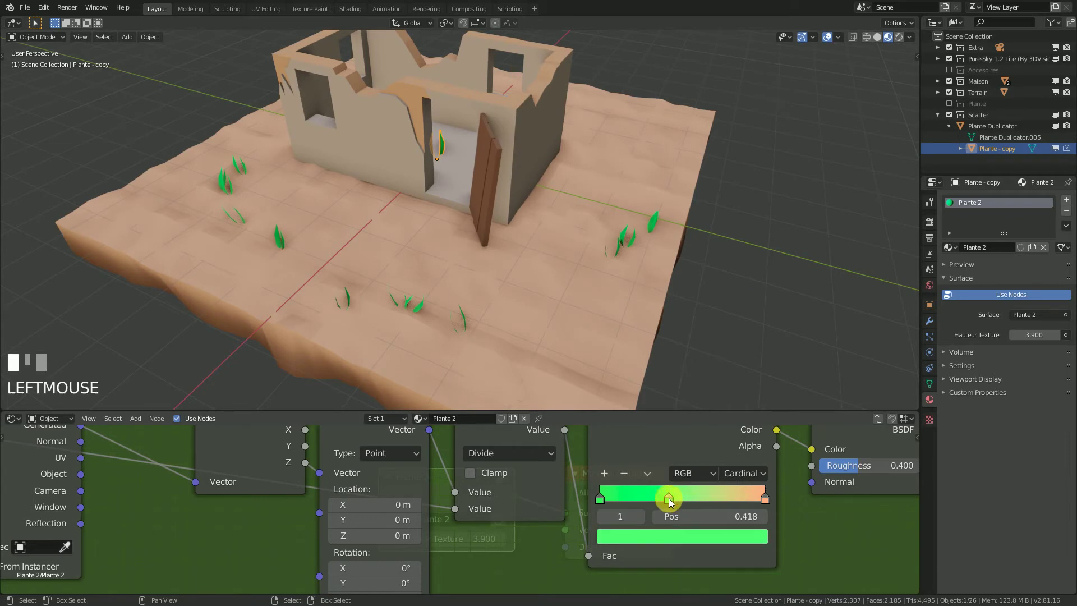
{"action": "left_click", "coordinate": [677, 536]}
{"action": "left_click_drag", "start_coordinate": [669, 400], "coordinate": [651, 394]}
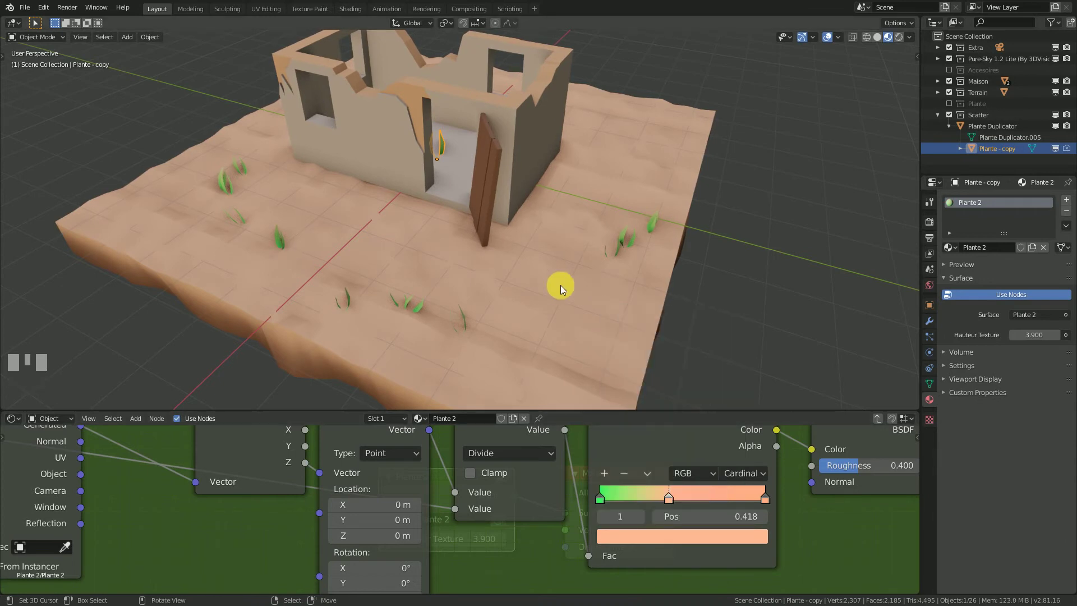
Swap the ColorRamp's end stops so the peach one sits at position 0.000 and the green one at 1.000
{"action": "middle_click_drag", "start_coordinate": [560, 285], "coordinate": [493, 314], "text": "shift"}
{"action": "scroll", "coordinate": [554, 297], "scroll_direction": "up", "scroll_amount": 3}
{"action": "middle_click_drag", "start_coordinate": [554, 298], "coordinate": [493, 263], "text": "shift"}
{"action": "scroll", "coordinate": [457, 301], "scroll_direction": "up", "scroll_amount": 3}
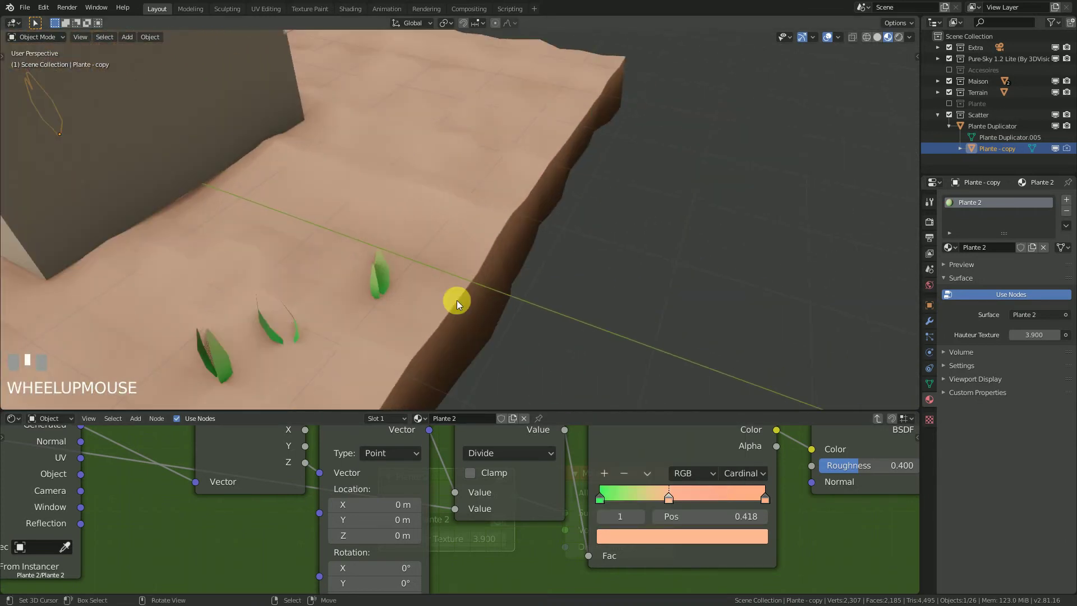
{"action": "middle_click_drag", "start_coordinate": [457, 301], "coordinate": [539, 286]}
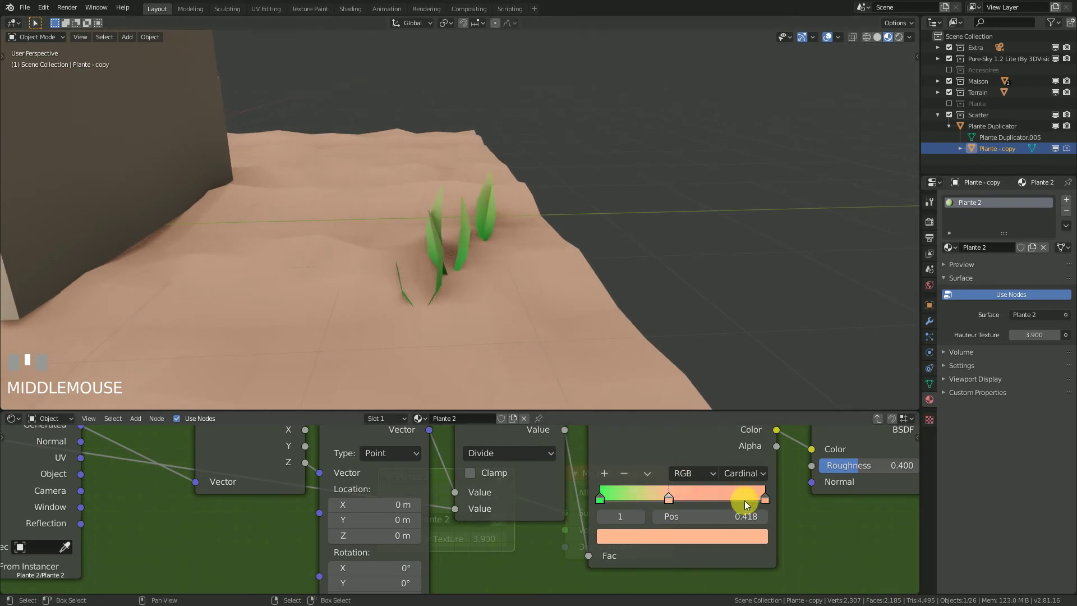
{"action": "left_click_drag", "start_coordinate": [599, 498], "coordinate": [555, 499]}
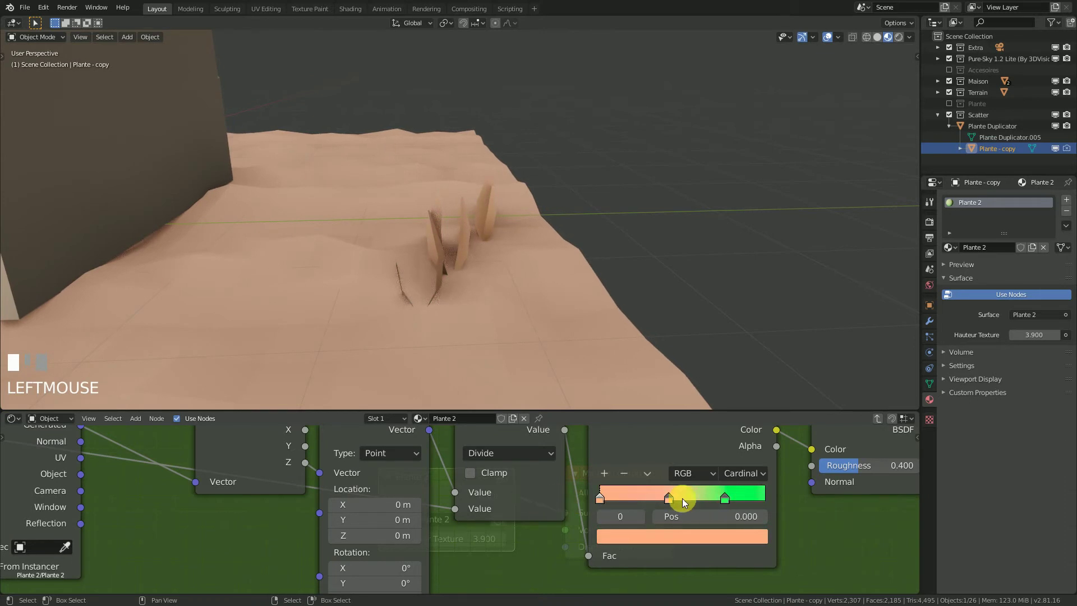
{"action": "left_click_drag", "start_coordinate": [731, 499], "coordinate": [786, 499]}
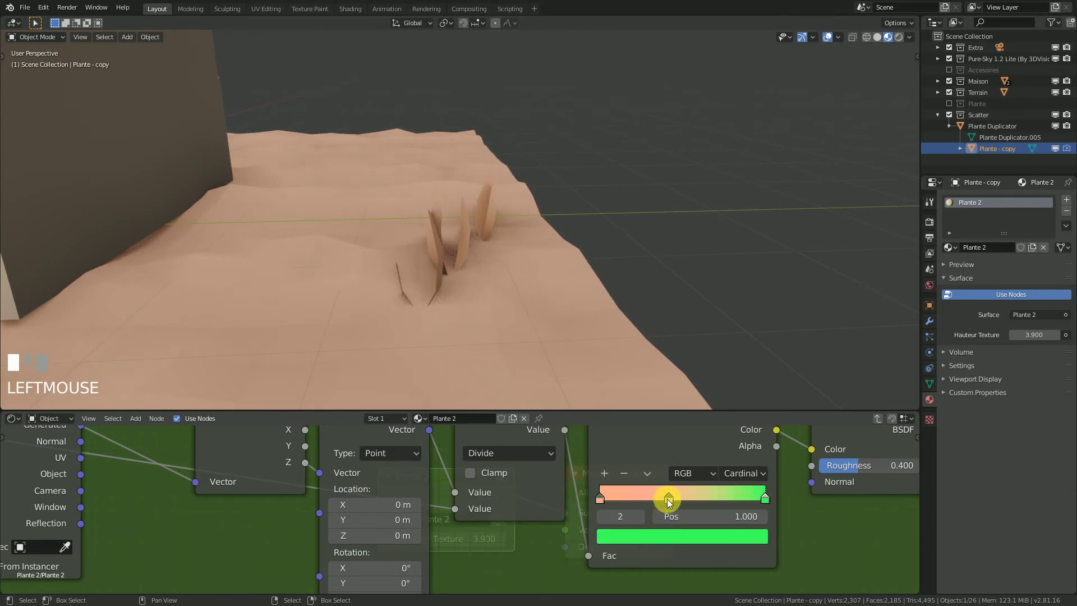
{"action": "left_click_drag", "start_coordinate": [668, 499], "coordinate": [694, 499]}
{"action": "right_click", "coordinate": [694, 499]}
Set the Plante 2 material's Hauteur Texture to 0.660 and move the ColorRamp's middle stop to about 0.255
{"action": "left_click_drag", "start_coordinate": [1034, 335], "coordinate": [1035, 335]}
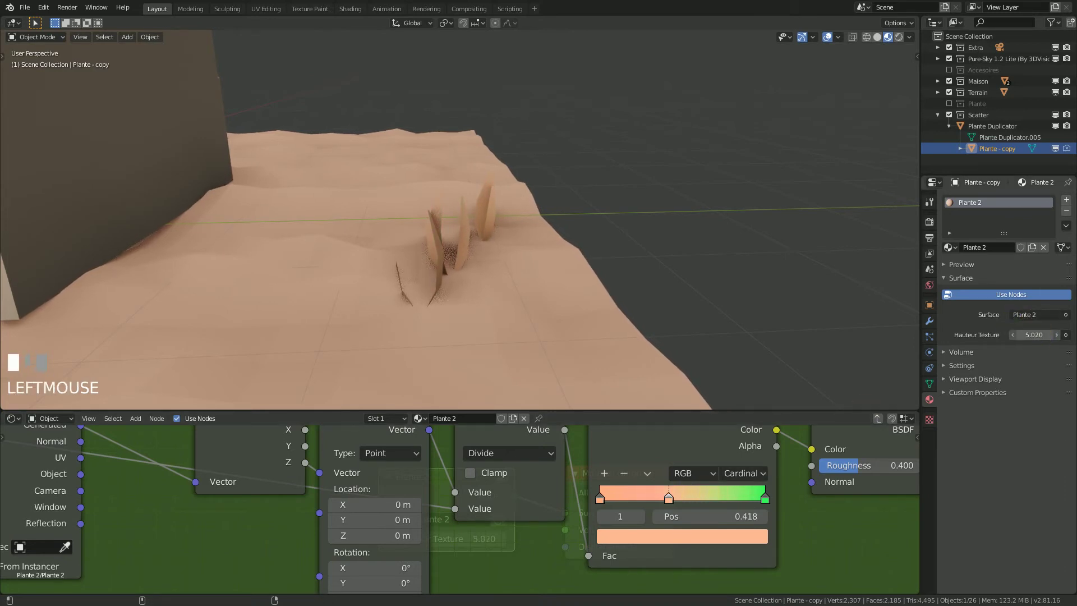
{"action": "right_click", "coordinate": [1036, 337]}
{"action": "mouse_move", "coordinate": [1035, 335]}
{"action": "left_mouse_down"}
{"action": "mouse_move", "coordinate": [1045, 337]}
{"action": "mouse_move", "coordinate": [1026, 339]}
{"action": "left_mouse_up"}
{"action": "left_click_drag", "start_coordinate": [671, 499], "coordinate": [697, 503]}
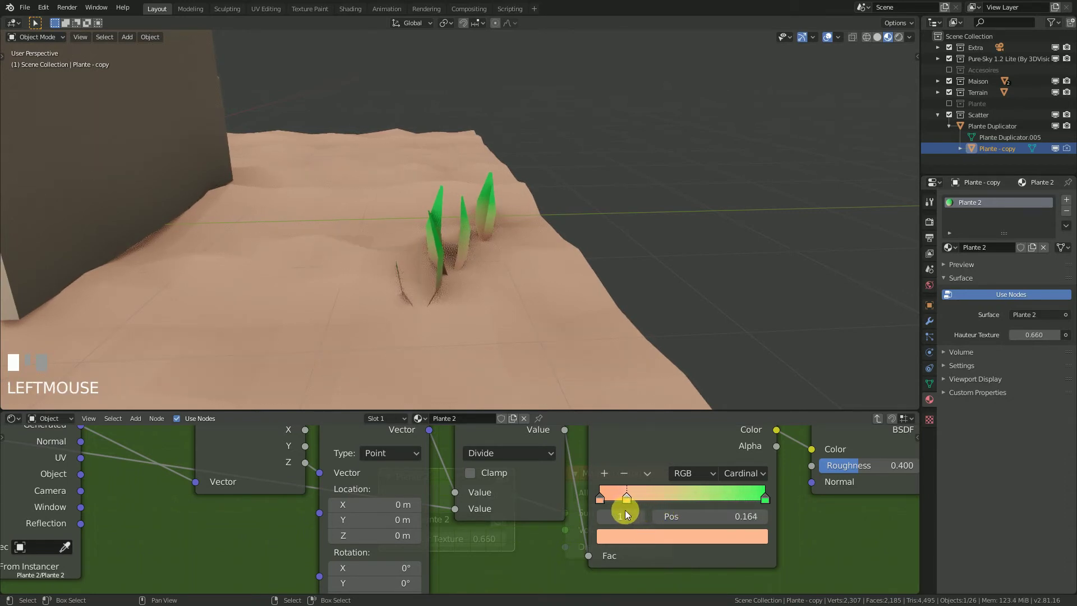
{"action": "left_click_drag", "start_coordinate": [626, 513], "coordinate": [645, 510]}
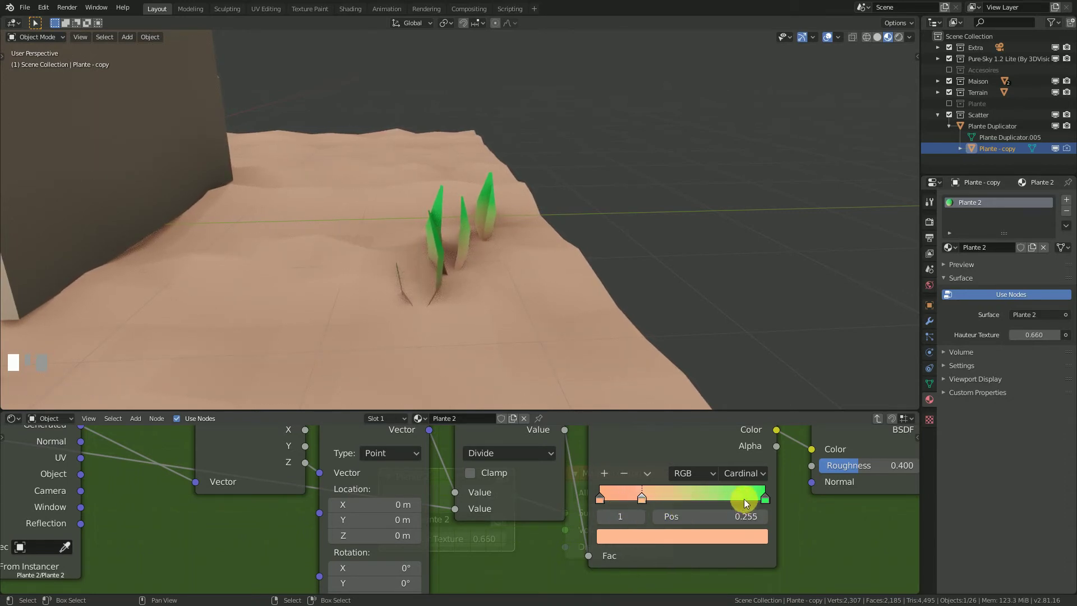
Recolour the ColorRamp's first and middle stops to light yellow, using H 0.129, S 0.562, V 1.000 for the middle one
{"action": "left_click", "coordinate": [598, 497]}
{"action": "left_click", "coordinate": [624, 538]}
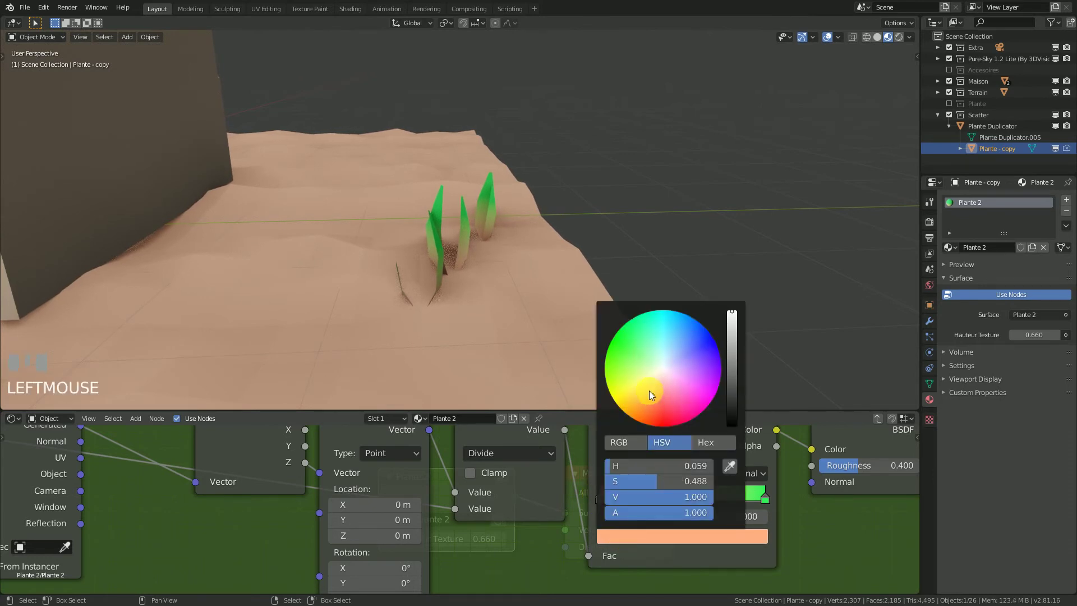
{"action": "left_click_drag", "start_coordinate": [649, 391], "coordinate": [641, 385]}
{"action": "left_click", "coordinate": [642, 499]}
{"action": "left_click", "coordinate": [637, 538]}
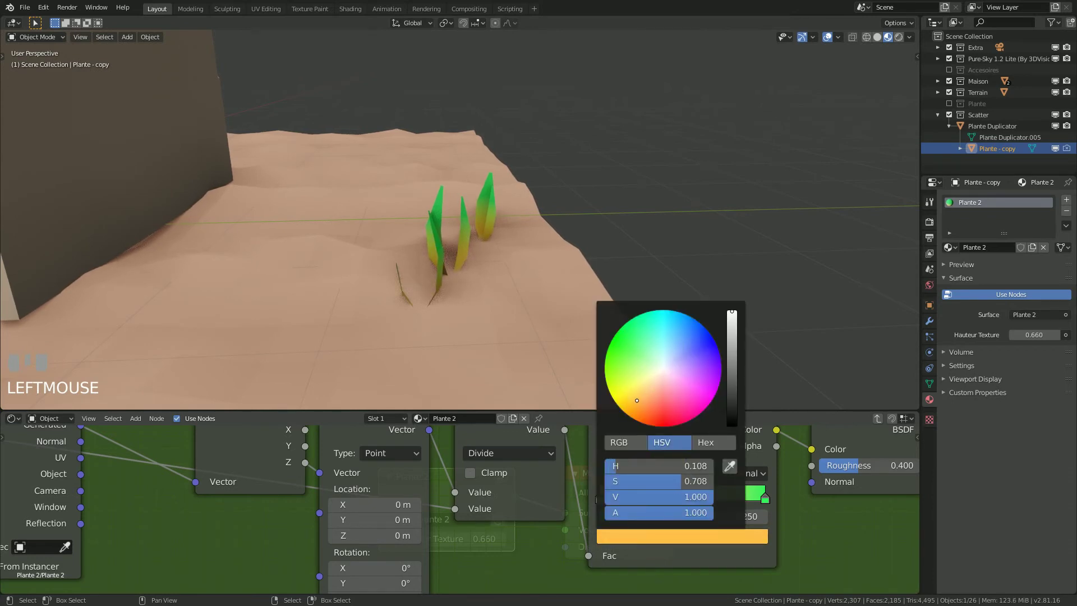
{"action": "left_click_drag", "start_coordinate": [637, 400], "coordinate": [639, 391]}
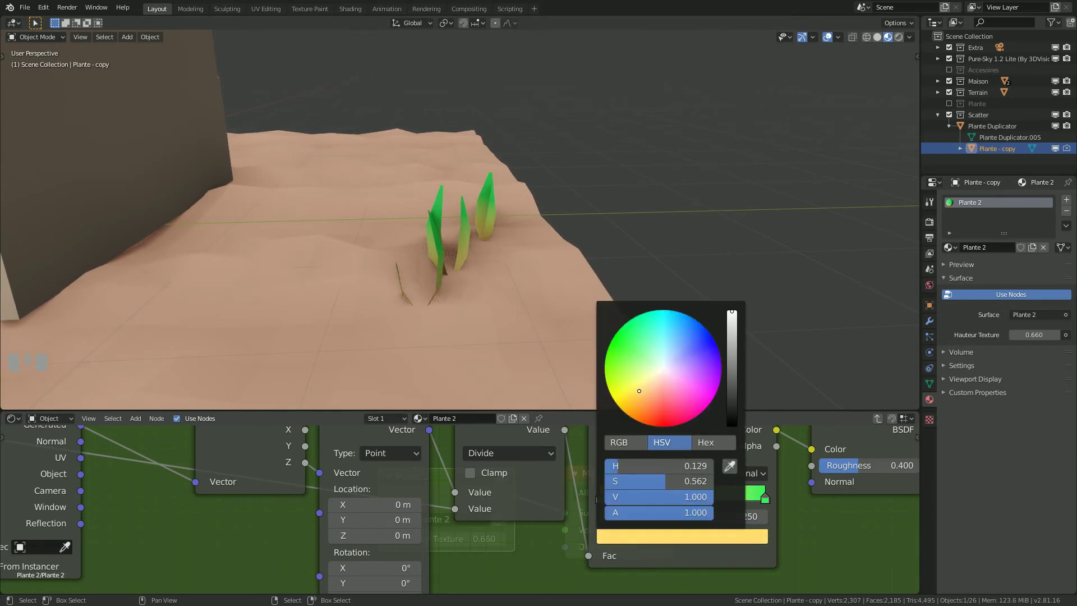
Move the ColorRamp's green stop to 0.559, readjust the middle yellow stop's position near the start, and leave the Plante 2 group
{"action": "scroll", "coordinate": [500, 291], "scroll_direction": "down", "scroll_amount": 3}
{"action": "middle_click_drag", "start_coordinate": [500, 292], "coordinate": [509, 264]}
{"action": "scroll", "coordinate": [465, 295], "scroll_direction": "up", "scroll_amount": 2}
{"action": "scroll", "coordinate": [570, 279], "scroll_direction": "up", "scroll_amount": 2}
{"action": "middle_click_drag", "start_coordinate": [570, 279], "coordinate": [628, 277]}
{"action": "scroll", "coordinate": [523, 281], "scroll_direction": "up", "scroll_amount": 2}
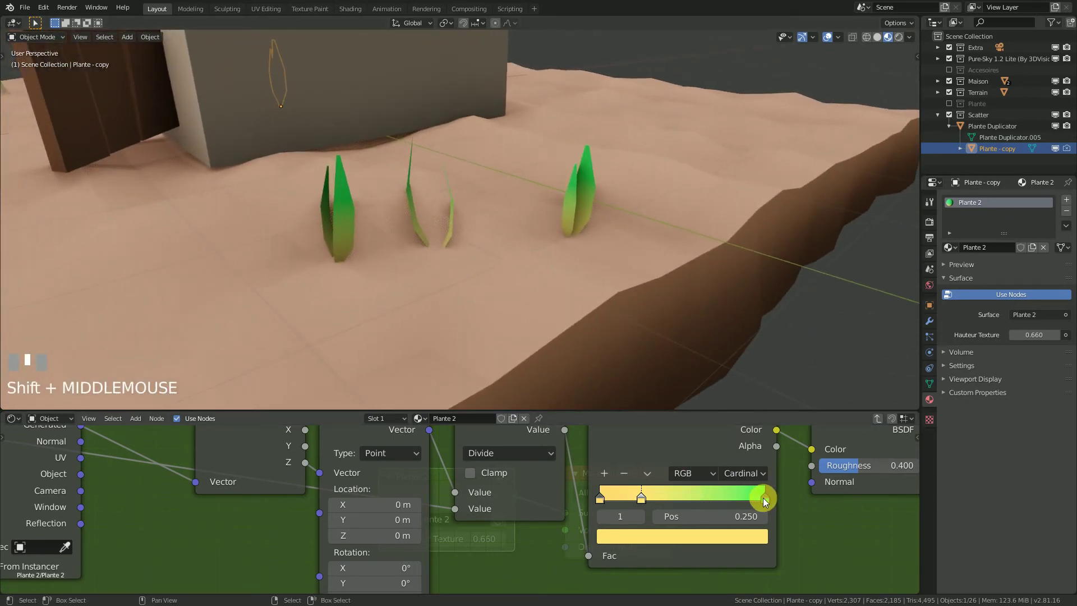
{"action": "left_click_drag", "start_coordinate": [764, 497], "coordinate": [692, 499]}
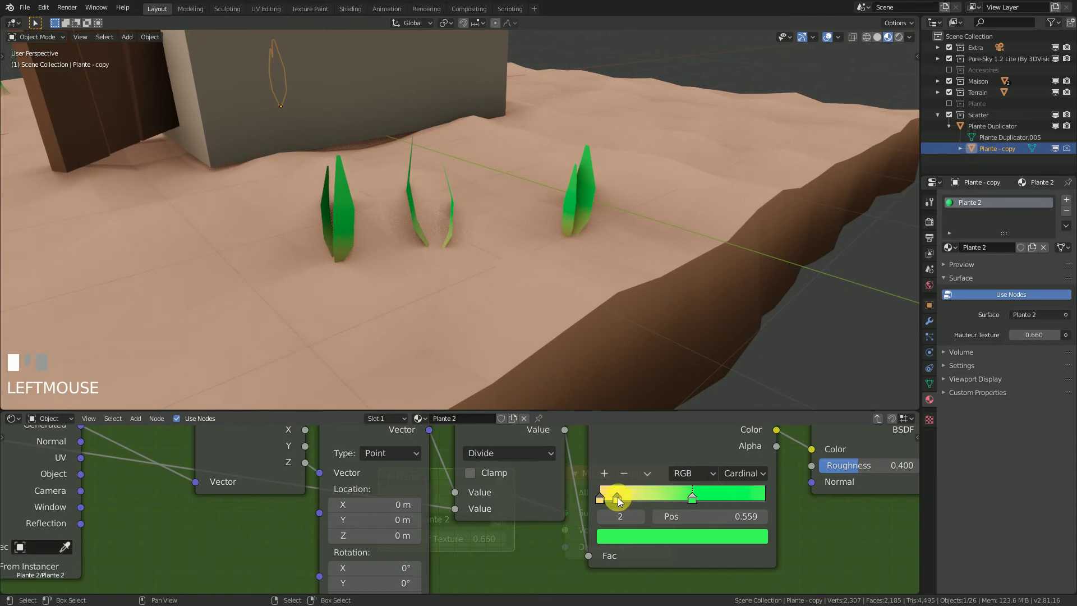
{"action": "left_click_drag", "start_coordinate": [618, 497], "coordinate": [635, 500]}
{"action": "scroll", "coordinate": [488, 500], "scroll_direction": "down", "scroll_amount": 2}
{"action": "key", "text": "Tab"}
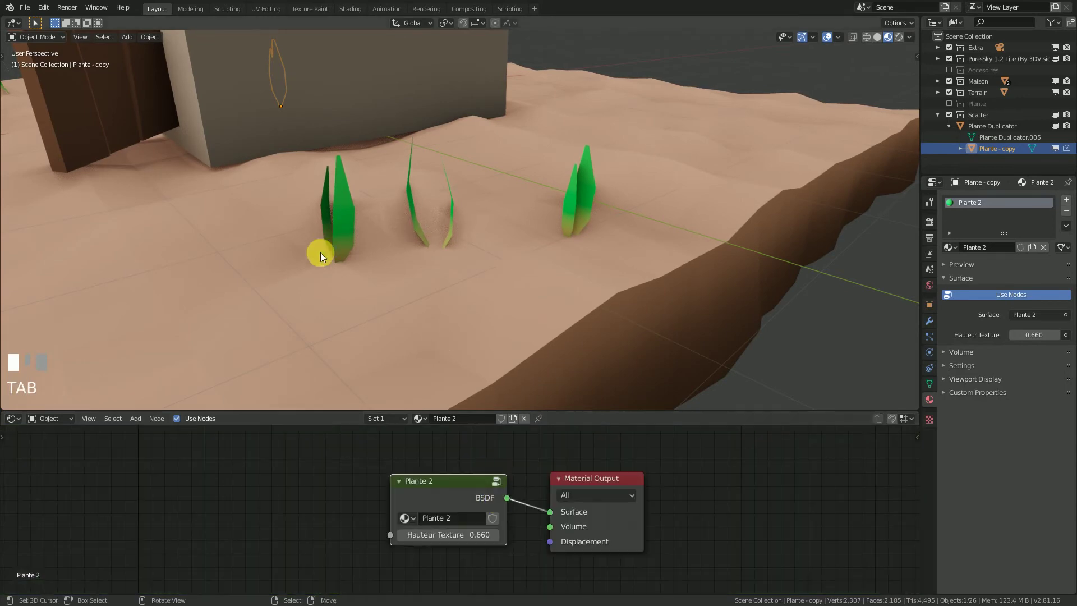
Narrow the Plante 2 group node and return the Shader Editor area to a shorter Timeline
{"action": "scroll", "coordinate": [314, 261], "scroll_direction": "down", "scroll_amount": 5}
{"action": "middle_click_drag", "start_coordinate": [302, 271], "coordinate": [480, 294]}
{"action": "scroll", "coordinate": [424, 281], "scroll_direction": "down", "scroll_amount": 3}
{"action": "scroll", "coordinate": [494, 260], "scroll_direction": "up", "scroll_amount": 2}
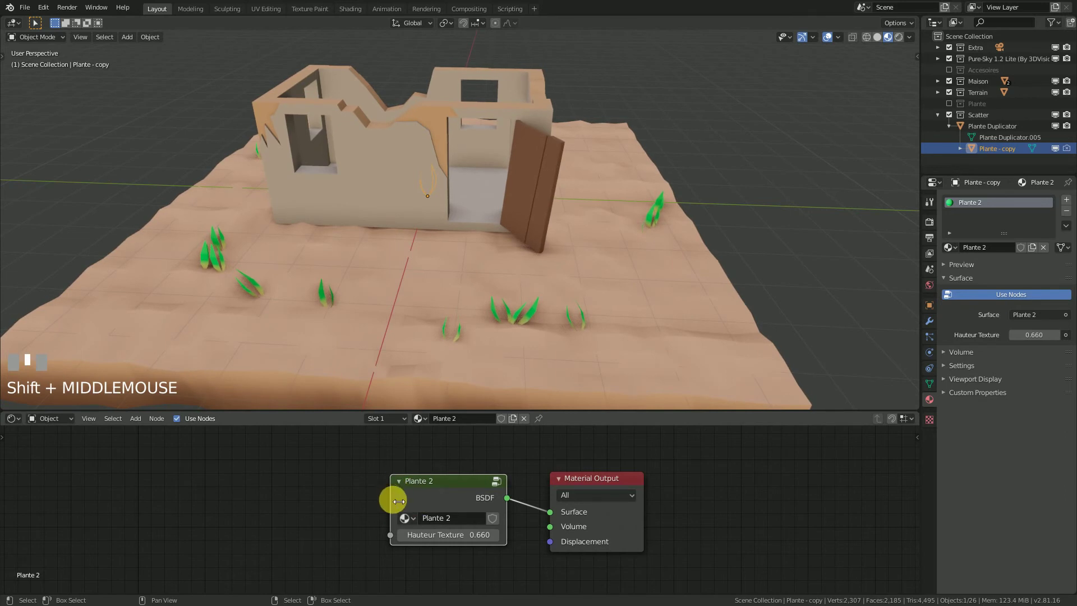
{"action": "left_click_drag", "start_coordinate": [398, 501], "coordinate": [427, 501]}
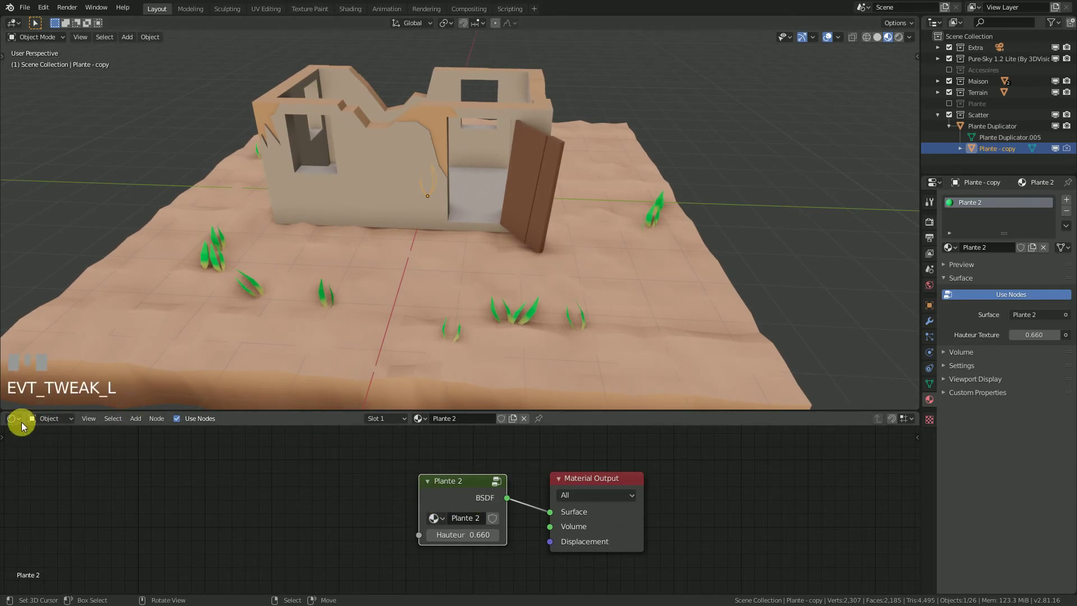
{"action": "left_click", "coordinate": [17, 419]}
{"action": "left_click", "coordinate": [140, 480]}
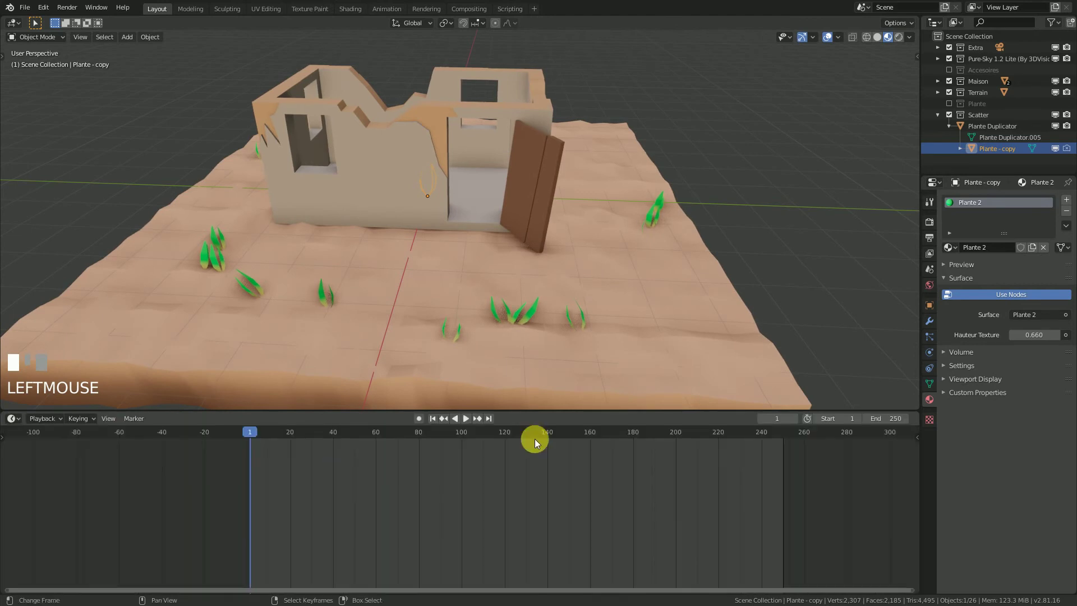
{"action": "left_click_drag", "start_coordinate": [539, 410], "coordinate": [530, 476]}
Save the project file
{"action": "scroll", "coordinate": [427, 323], "scroll_direction": "down", "scroll_amount": 2}
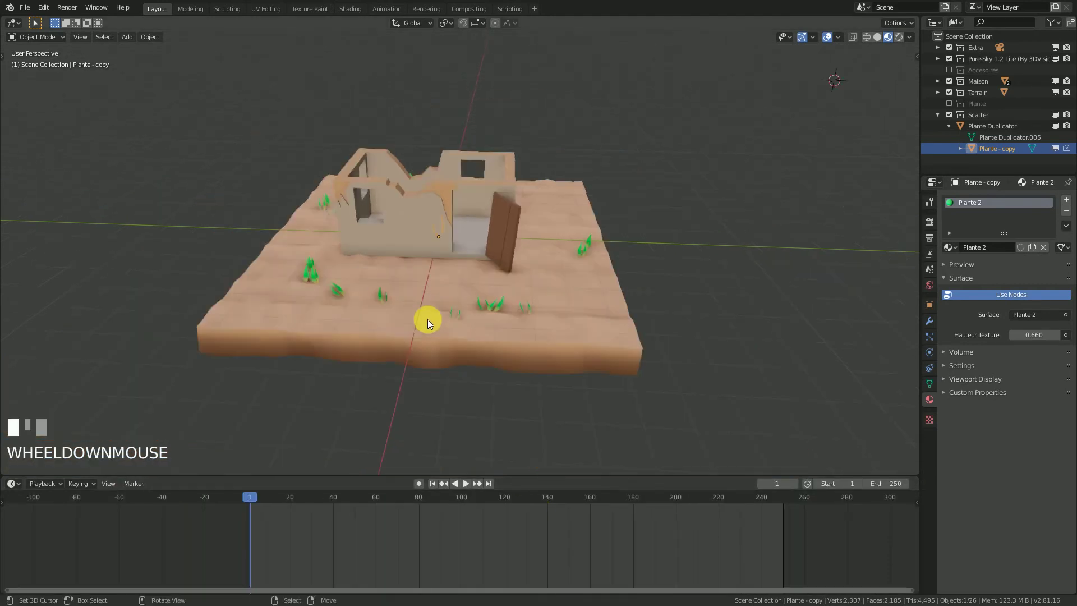
{"action": "middle_click_drag", "start_coordinate": [427, 320], "coordinate": [461, 260], "text": "shift"}
{"action": "key", "text": "ctrl+s"}
{"action": "scroll", "coordinate": [409, 309], "scroll_direction": "up", "scroll_amount": 2}
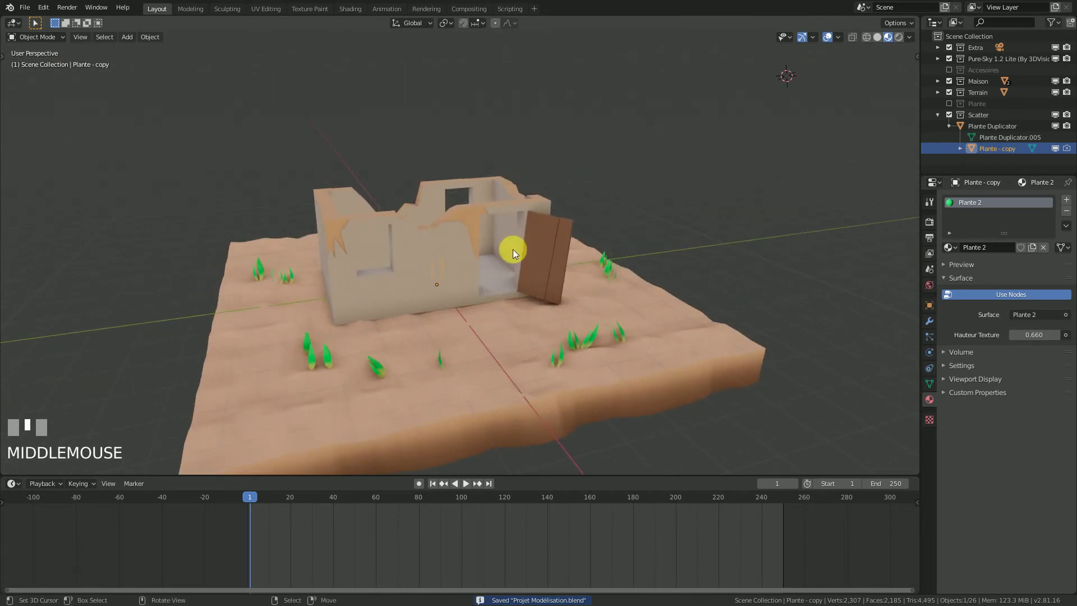
Select the Maison object and assign the Terrain material to its Outside slot
{"action": "right_click", "coordinate": [509, 209]}
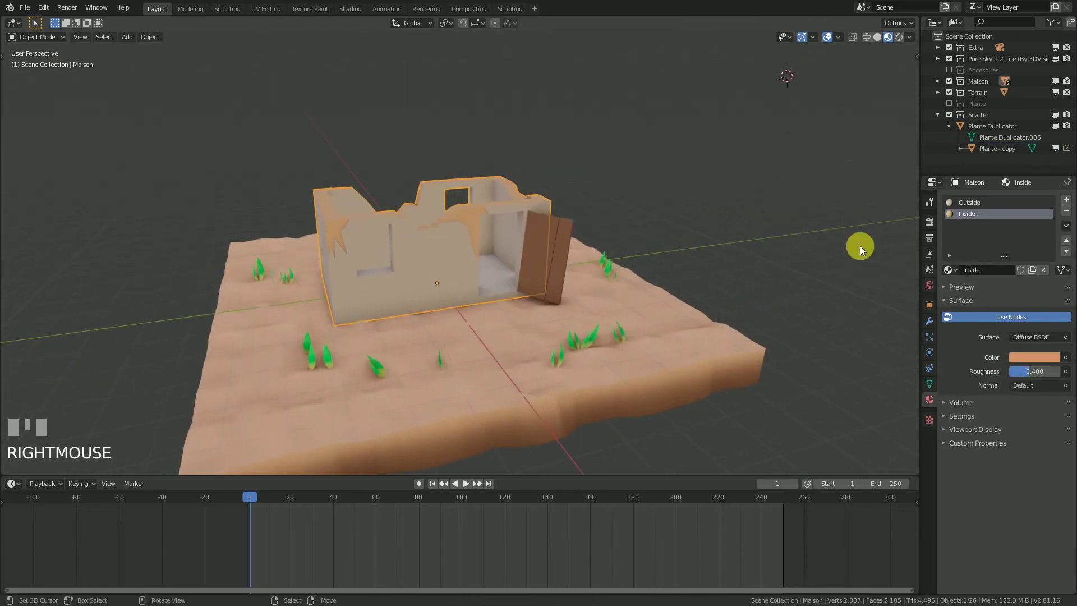
{"action": "left_click", "coordinate": [973, 205]}
{"action": "left_click", "coordinate": [949, 270]}
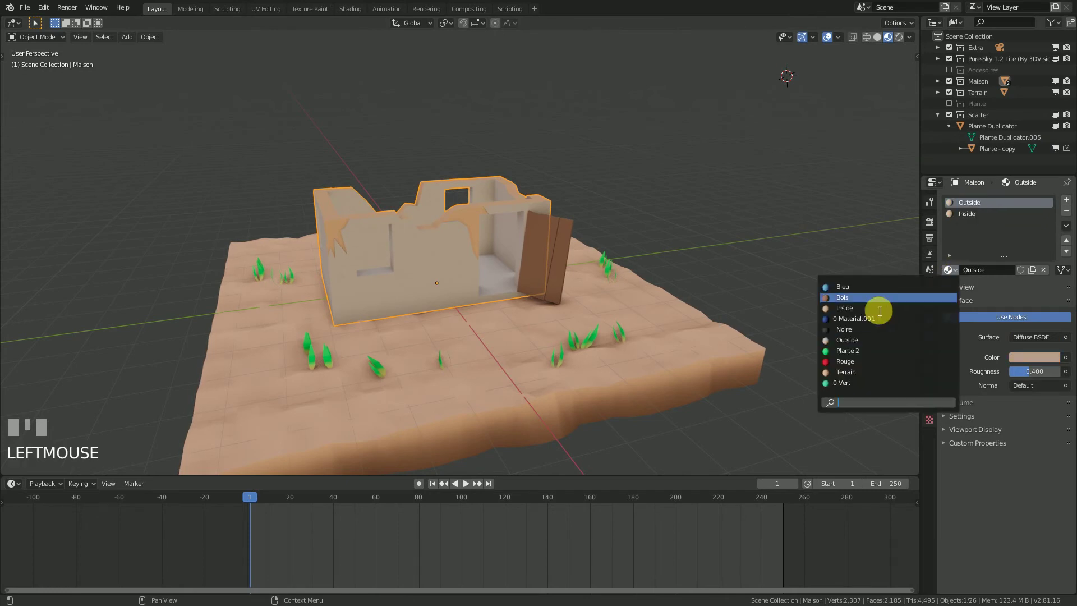
{"action": "left_click", "coordinate": [847, 372]}
{"action": "middle_click_drag", "start_coordinate": [847, 372], "coordinate": [474, 321]}
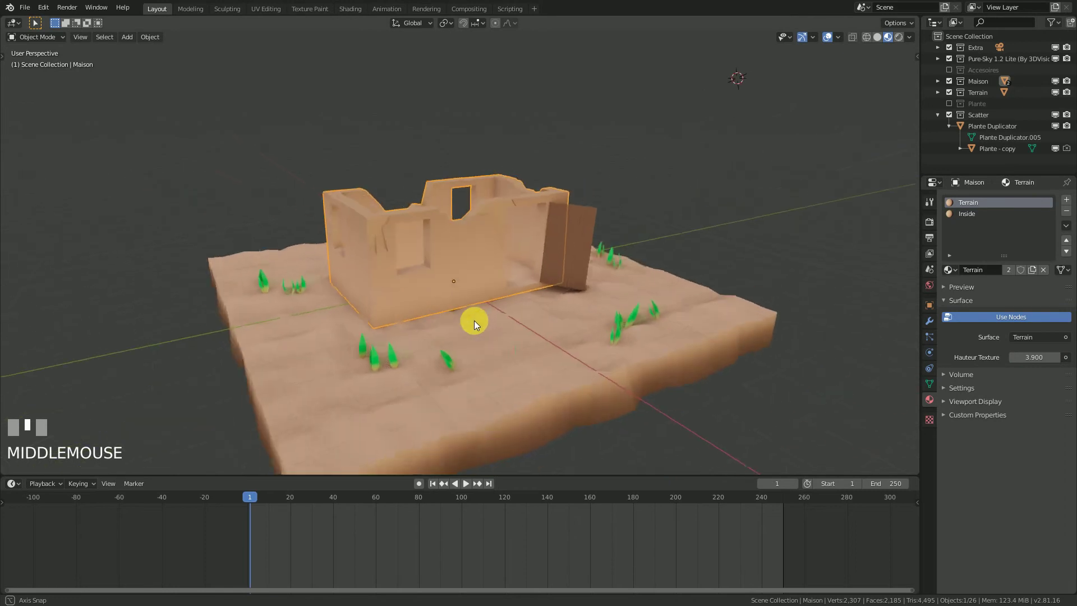
{"action": "scroll", "coordinate": [473, 321], "scroll_direction": "up", "scroll_amount": 2}
{"action": "scroll", "coordinate": [474, 321], "scroll_direction": "up", "scroll_amount": 2}
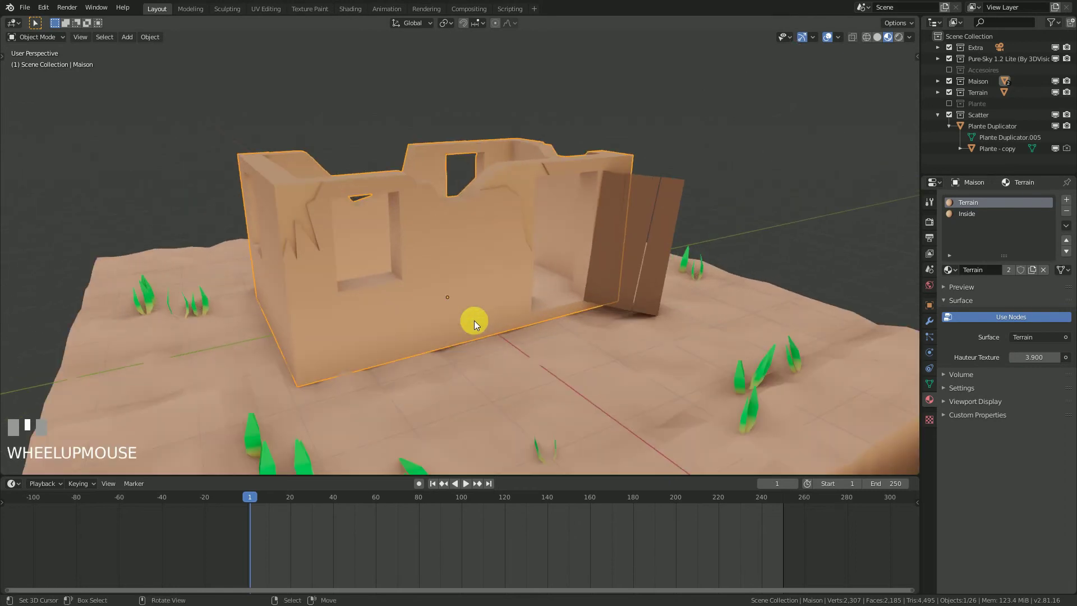
Make the house's Terrain material a single-user copy and rename it "Outside 2"
{"action": "mouse_move", "coordinate": [1032, 357]}
{"action": "left_mouse_down"}
{"action": "mouse_move", "coordinate": [999, 357]}
{"action": "mouse_move", "coordinate": [1034, 358]}
{"action": "left_mouse_up"}
{"action": "right_click", "coordinate": [1034, 356]}
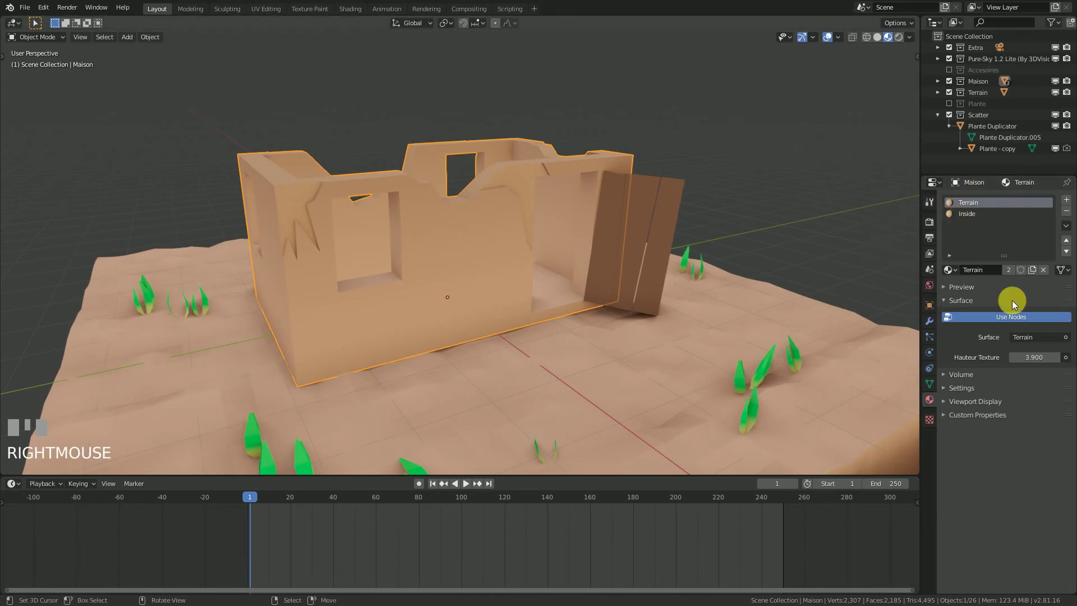
{"action": "left_click", "coordinate": [1008, 270]}
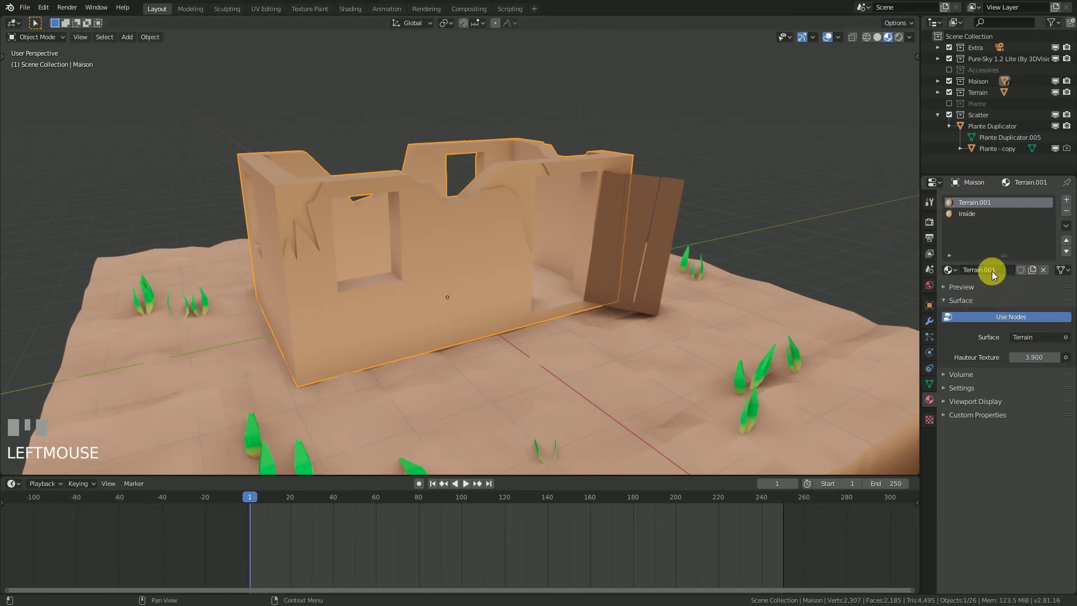
{"action": "left_click", "coordinate": [1003, 275]}
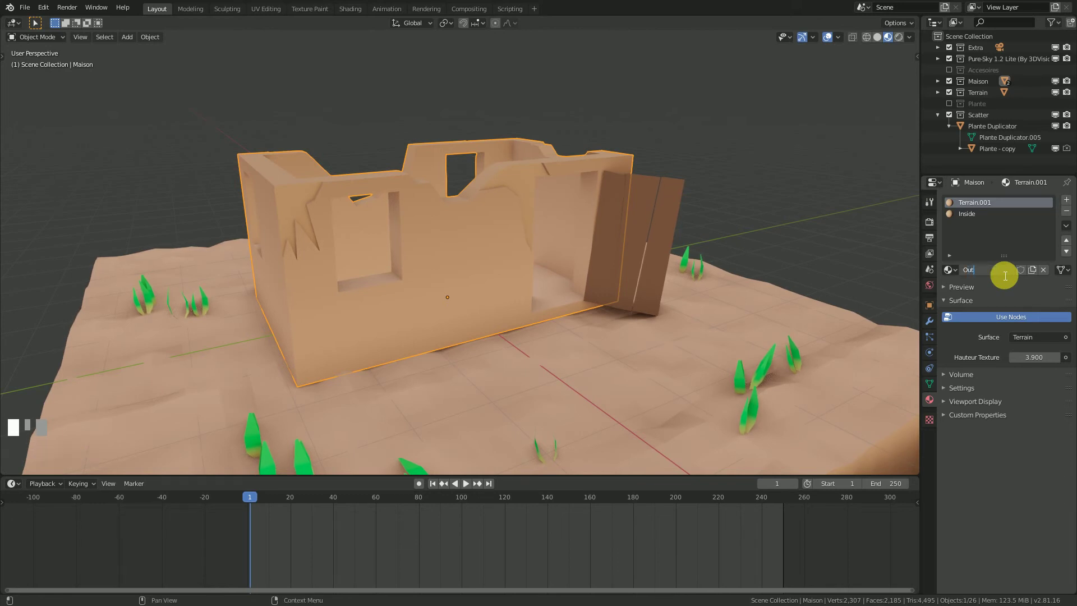
{"action": "type", "text": "Outside 2"}
{"action": "key", "text": "KP_Enter"}
Switch the Timeline area to the Shader Editor to show the Outside 2 material's nodes
{"action": "left_click", "coordinate": [13, 483]}
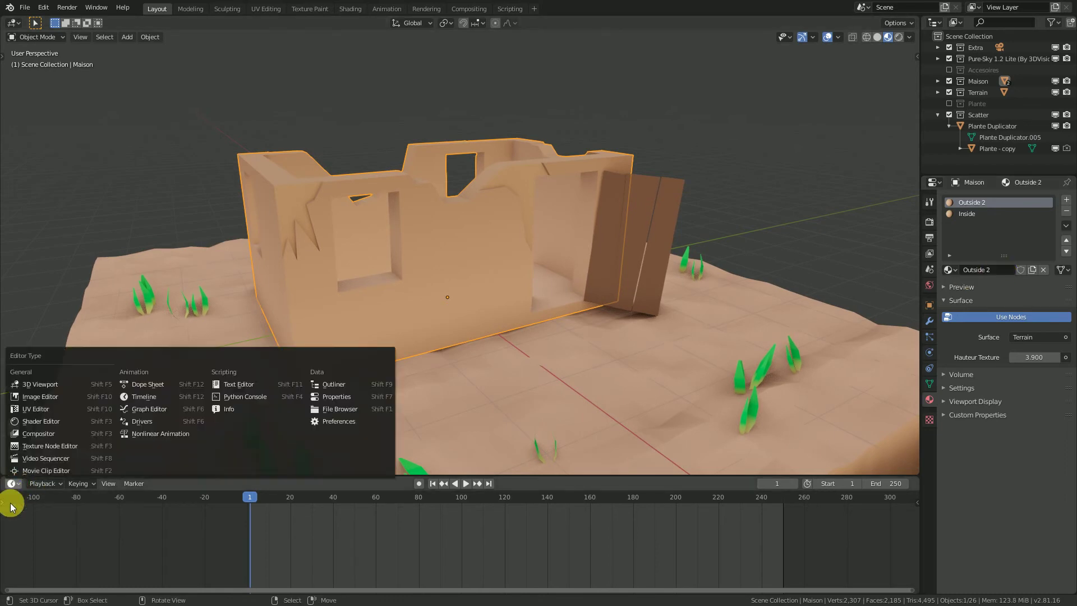
{"action": "left_click", "coordinate": [11, 484]}
{"action": "left_click", "coordinate": [11, 484]}
{"action": "left_click", "coordinate": [41, 421]}
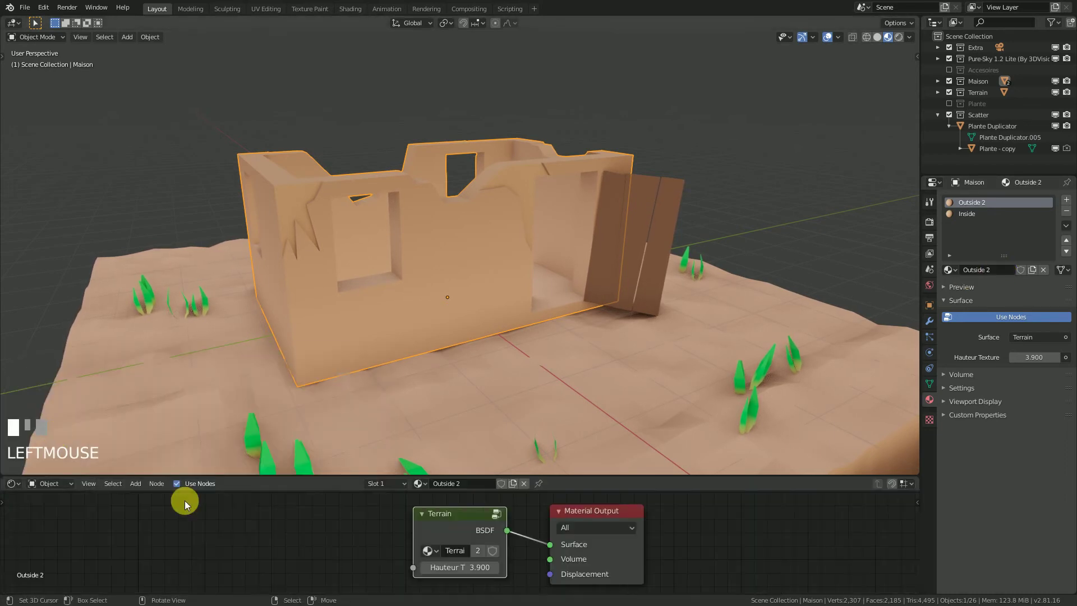
Make the Terrain node group inside the Outside 2 material a single-user copy and rename it "Outside 2"
{"action": "left_click", "coordinate": [477, 550]}
{"action": "left_click", "coordinate": [461, 550]}
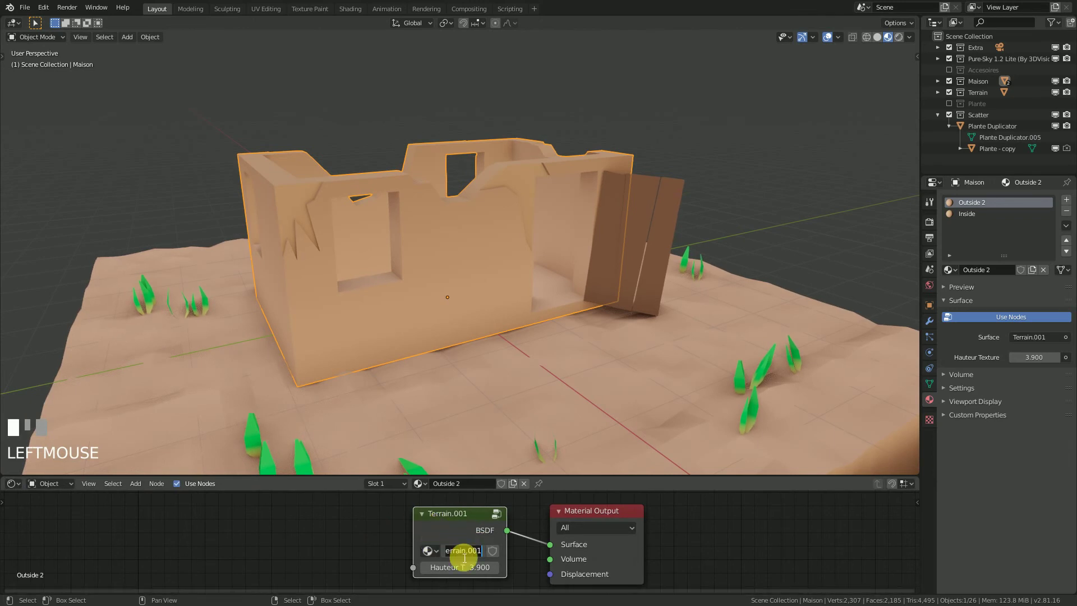
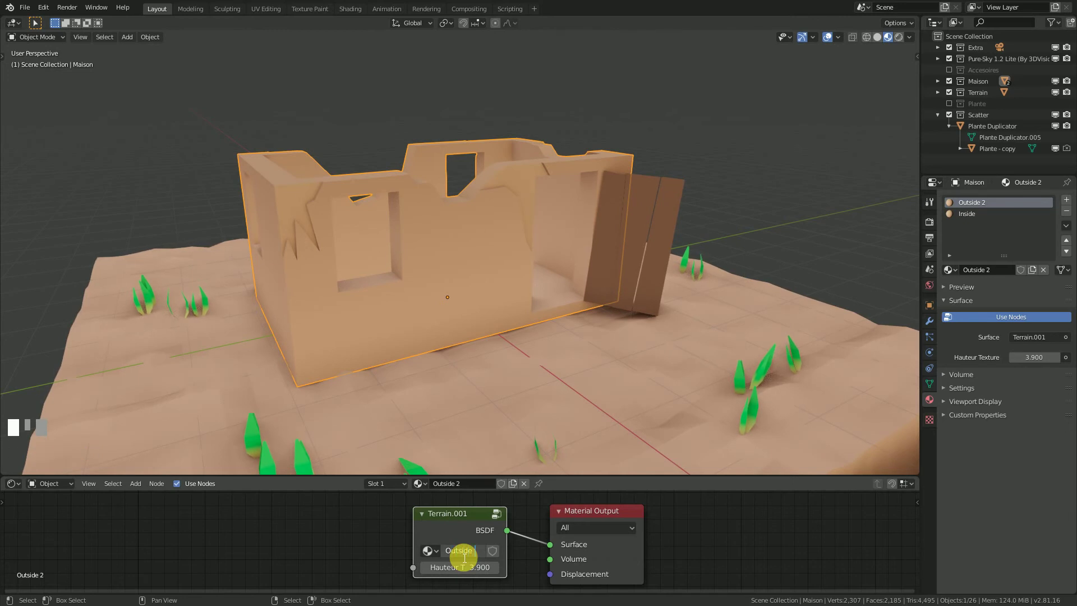
{"action": "type", "text": "2"}
{"action": "key", "text": "KP_Enter"}
{"action": "right_click", "coordinate": [456, 532]}
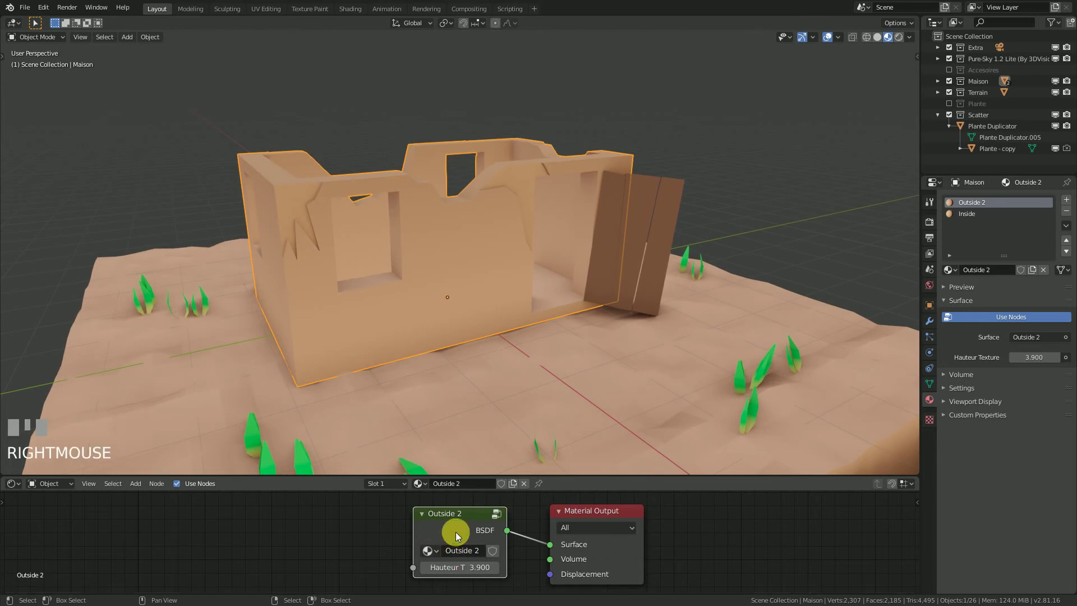
Open the Outside 2 node group for editing and make the Shader Editor area taller
{"action": "key", "text": "Tab"}
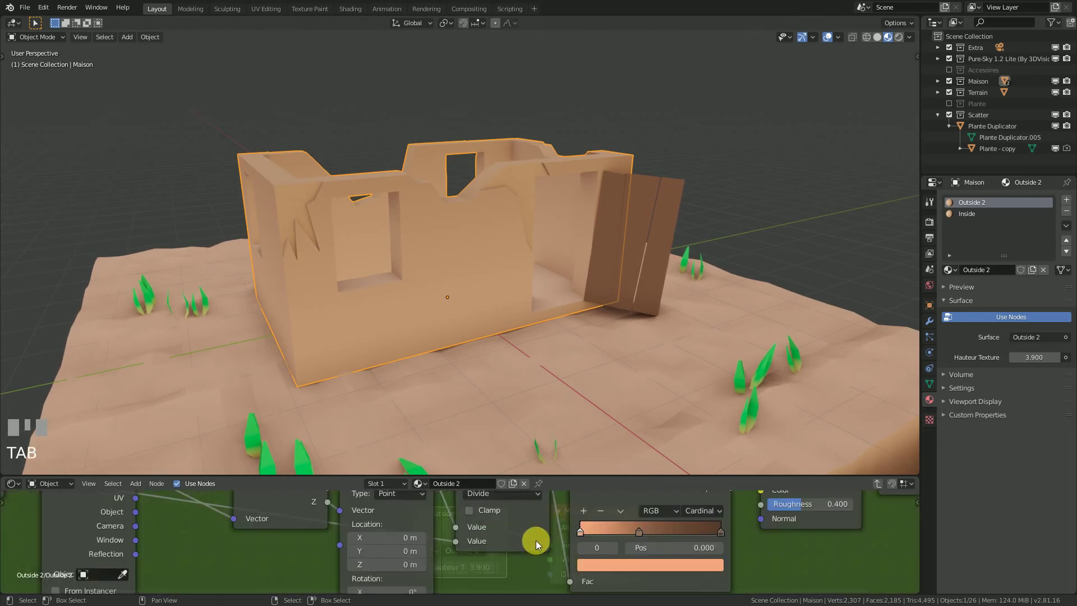
{"action": "scroll", "coordinate": [547, 539], "scroll_direction": "down", "scroll_amount": 2}
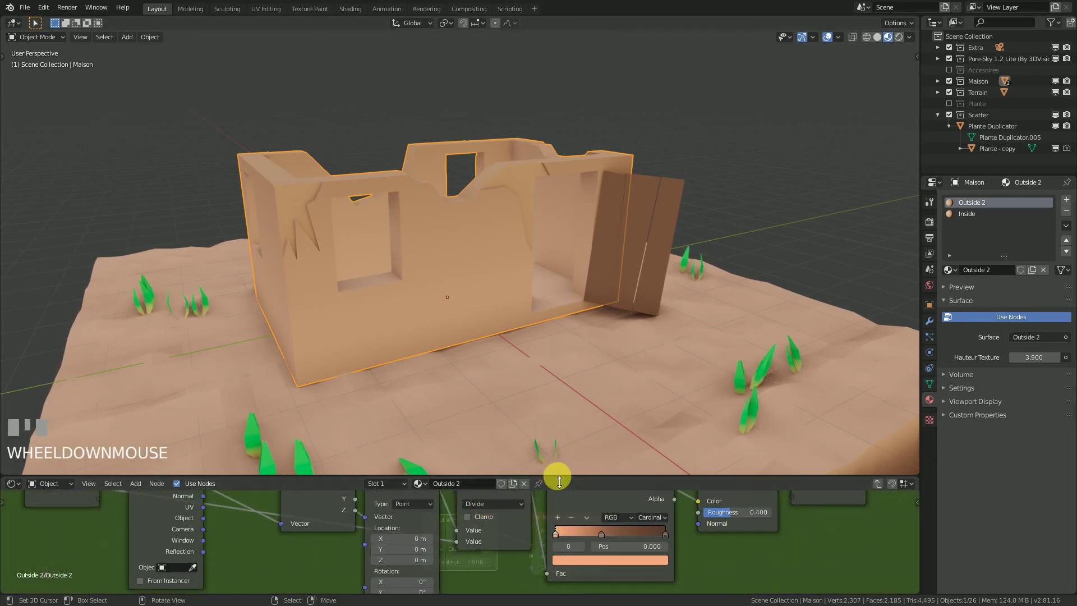
{"action": "left_click_drag", "start_coordinate": [554, 477], "coordinate": [567, 449]}
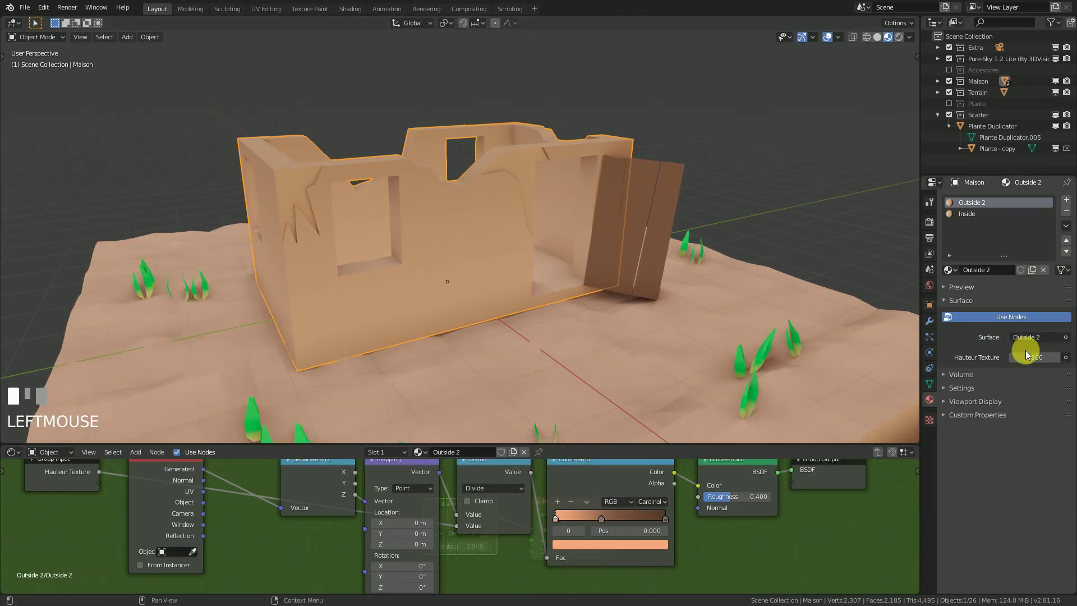
Lower the Outside 2 material's Hauteur Texture to 1.900 and check the gradient on the house
{"action": "left_click_drag", "start_coordinate": [1033, 358], "coordinate": [975, 357]}
{"action": "scroll", "coordinate": [544, 315], "scroll_direction": "down", "scroll_amount": 3}
{"action": "mouse_move", "coordinate": [544, 314]}
{"action": "middle_mouse_down"}
{"action": "mouse_move", "coordinate": [400, 315]}
{"action": "mouse_move", "coordinate": [558, 305]}
{"action": "middle_mouse_up"}
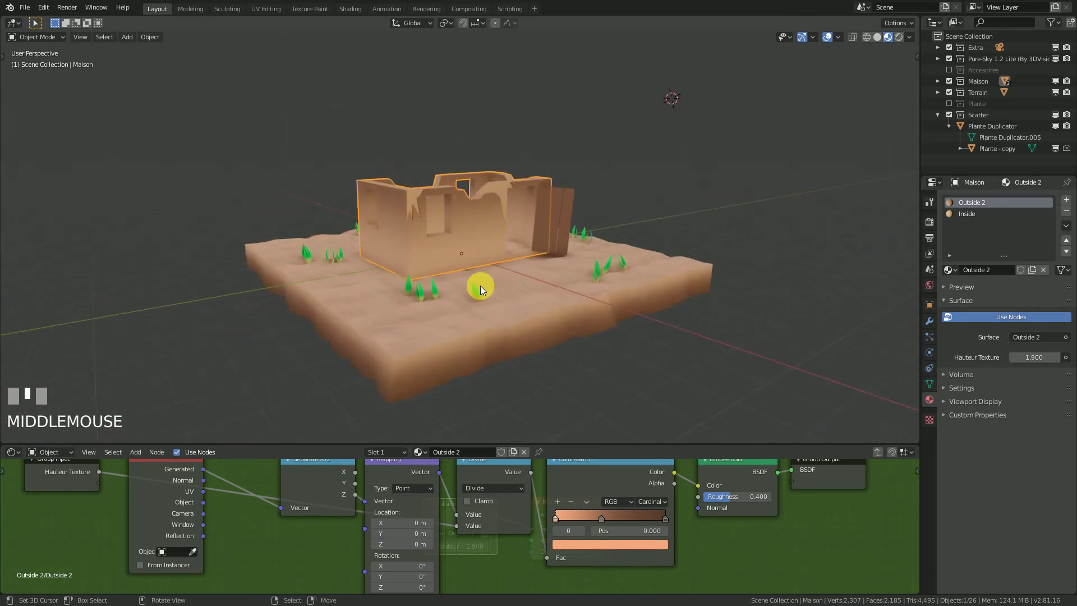
{"action": "scroll", "coordinate": [481, 287], "scroll_direction": "up", "scroll_amount": 3}
{"action": "middle_click_drag", "start_coordinate": [572, 510], "coordinate": [553, 510]}
{"action": "scroll", "coordinate": [574, 518], "scroll_direction": "up", "scroll_amount": 3}
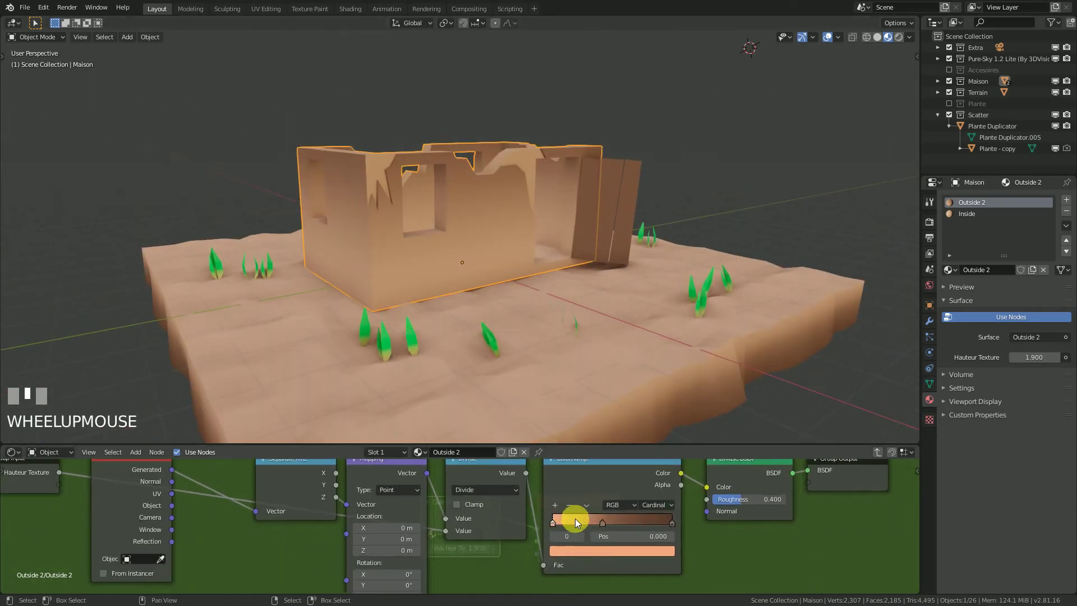
{"action": "middle_click_drag", "start_coordinate": [654, 510], "coordinate": [617, 515]}
{"action": "scroll", "coordinate": [655, 525], "scroll_direction": "up", "scroll_amount": 2}
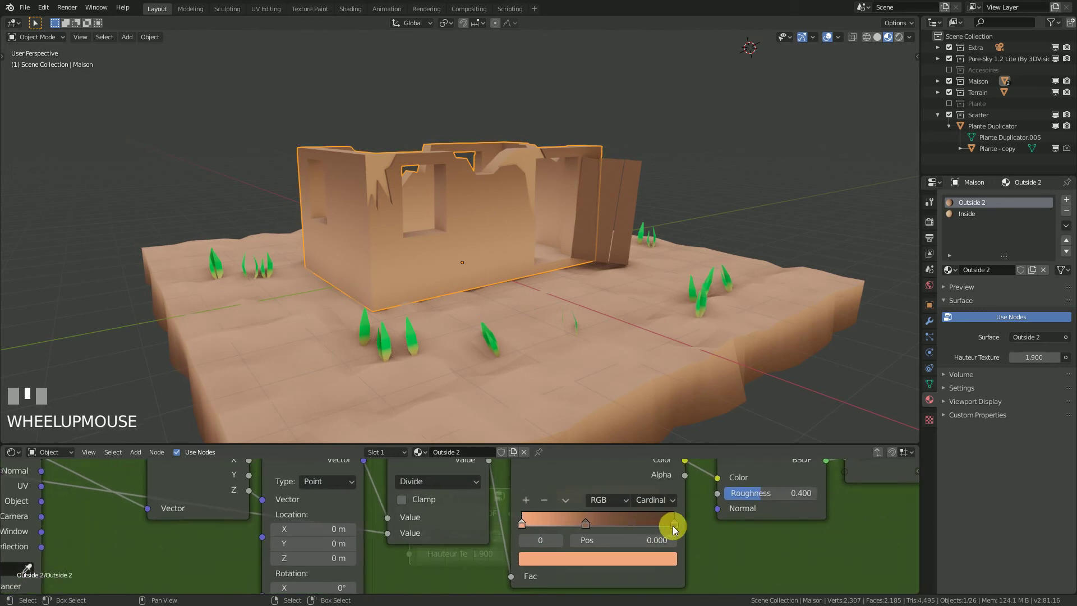
Try a Z location of -1 m in the group's Mapping node, and reset it to 0 m
{"action": "scroll", "coordinate": [362, 515], "scroll_direction": "down", "scroll_amount": 2}
{"action": "mouse_move", "coordinate": [394, 515]}
{"action": "middle_mouse_down"}
{"action": "mouse_move", "coordinate": [502, 513]}
{"action": "mouse_move", "coordinate": [402, 528]}
{"action": "mouse_move", "coordinate": [407, 546]}
{"action": "mouse_move", "coordinate": [428, 543]}
{"action": "mouse_move", "coordinate": [406, 505]}
{"action": "middle_mouse_up"}
{"action": "scroll", "coordinate": [412, 522], "scroll_direction": "down", "scroll_amount": 2}
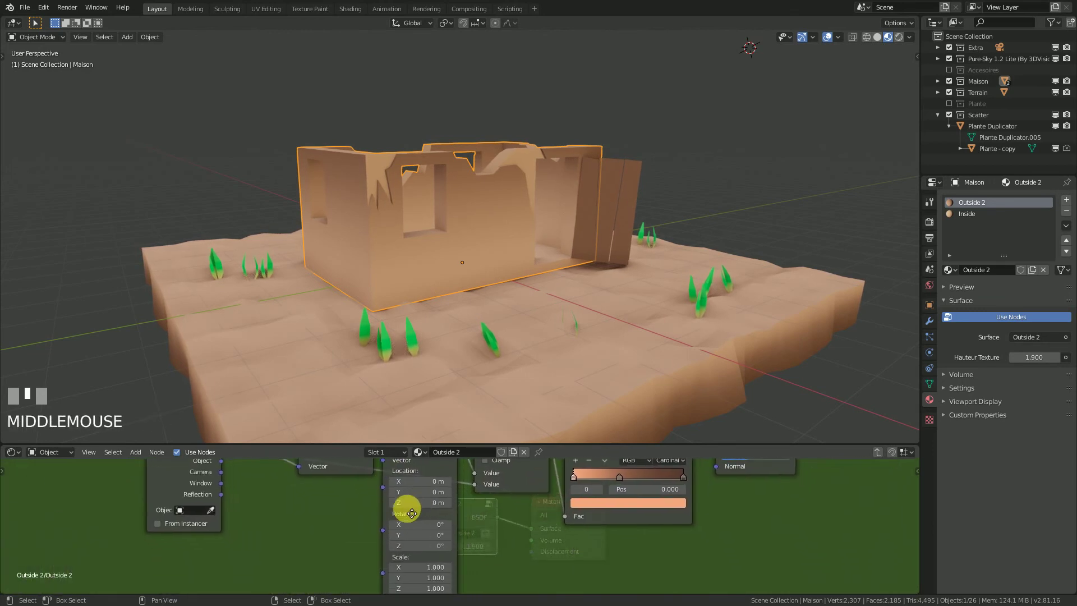
{"action": "left_click_drag", "start_coordinate": [413, 499], "coordinate": [384, 499]}
{"action": "right_click", "coordinate": [408, 509]}
{"action": "left_click", "coordinate": [425, 500]}
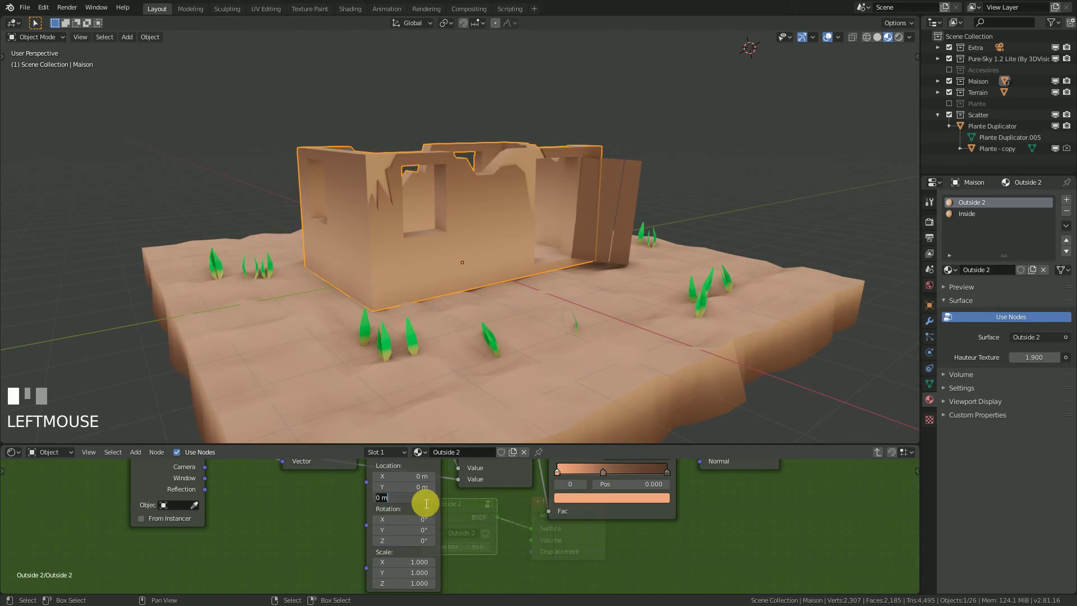
{"action": "type", "text": "-1"}
{"action": "key", "text": "KP_Enter"}
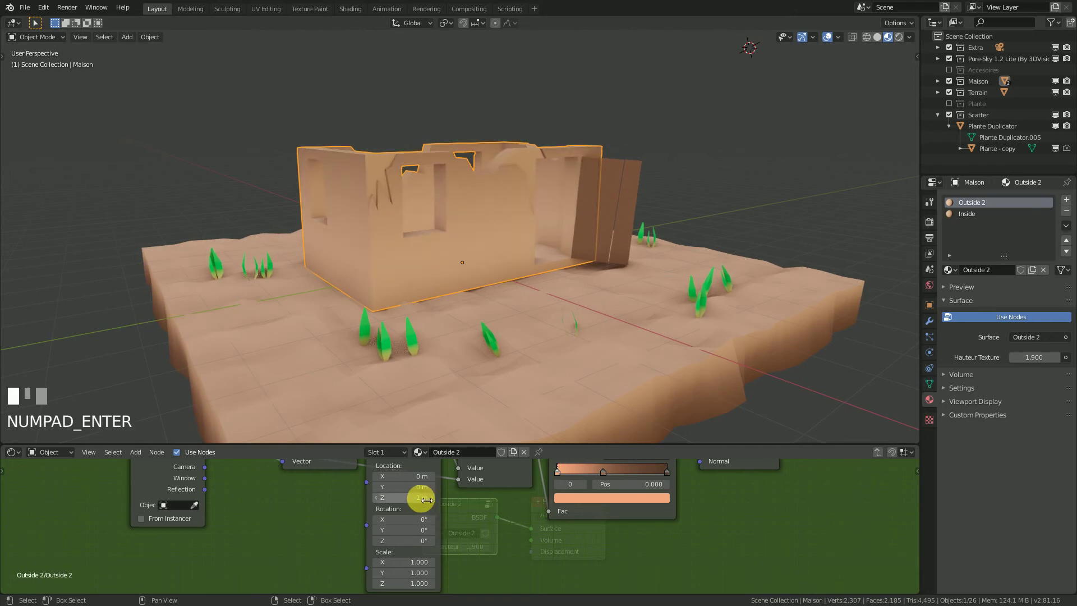
{"action": "left_click_drag", "start_coordinate": [1034, 357], "coordinate": [1009, 357]}
{"action": "right_click", "coordinate": [1034, 357]}
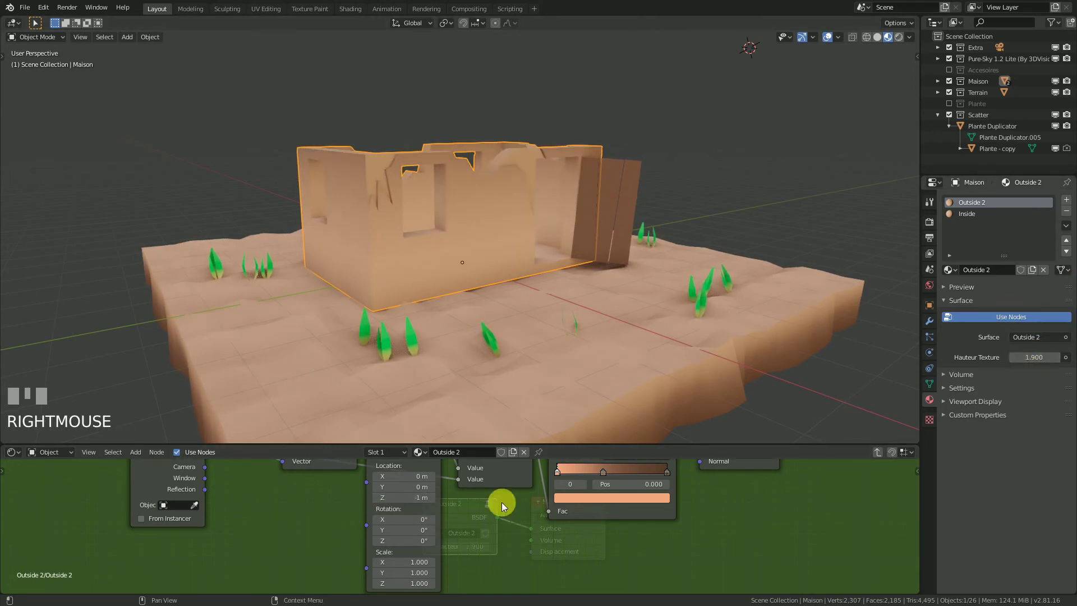
{"action": "left_click", "coordinate": [411, 500]}
{"action": "type", "text": "0"}
{"action": "key", "text": "KP_Enter"}
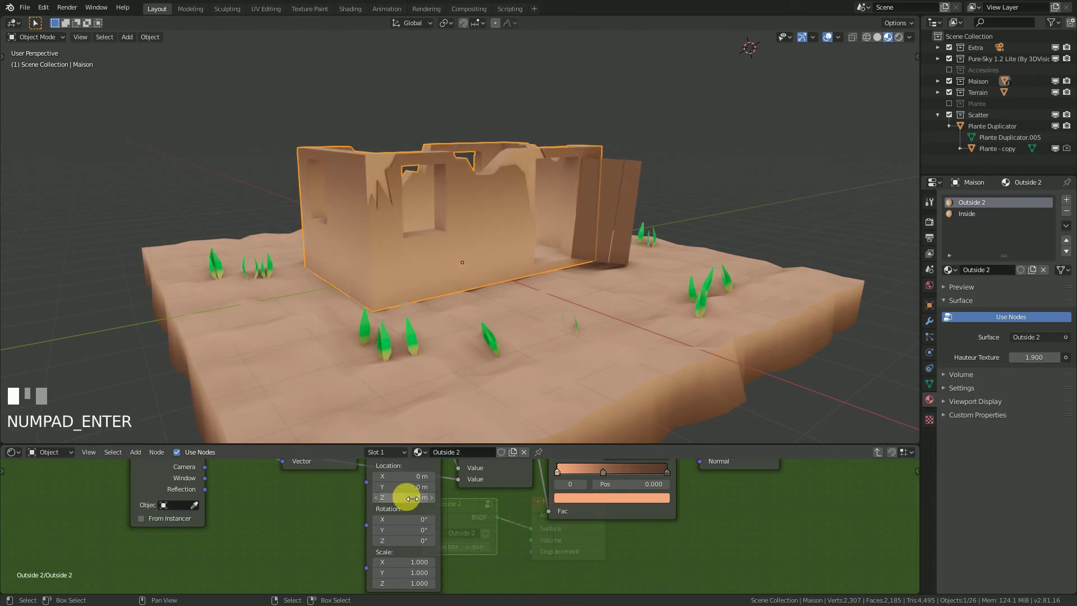
Reverse the ColorRamp so dark brown sits at position 0 and peach at 1.000, and set Hauteur Texture to 0.630
{"action": "middle_click_drag", "start_coordinate": [423, 504], "coordinate": [429, 520]}
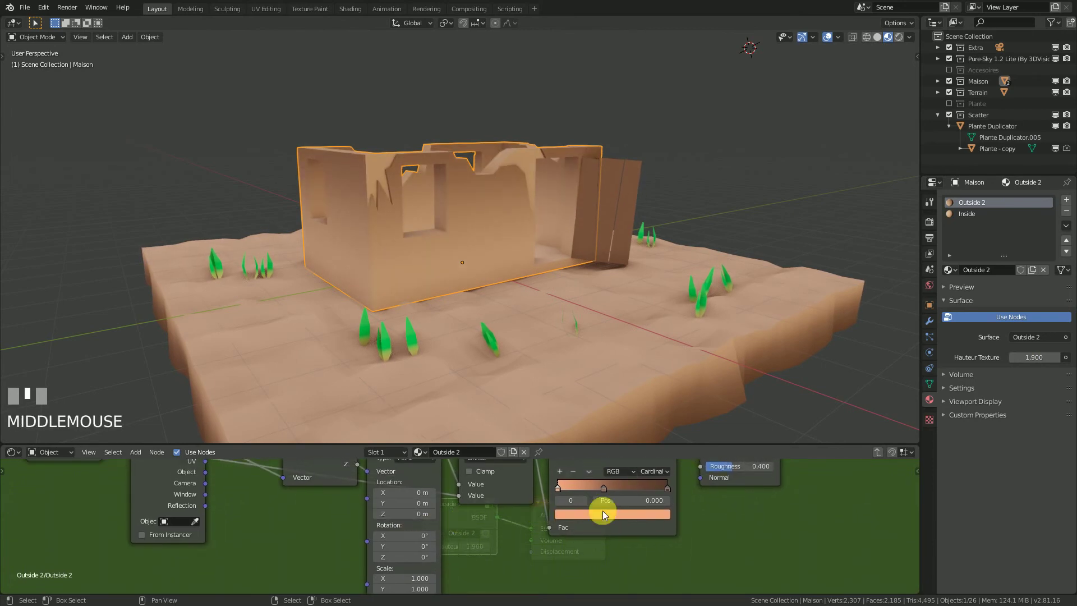
{"action": "middle_click_drag", "start_coordinate": [603, 510], "coordinate": [594, 526]}
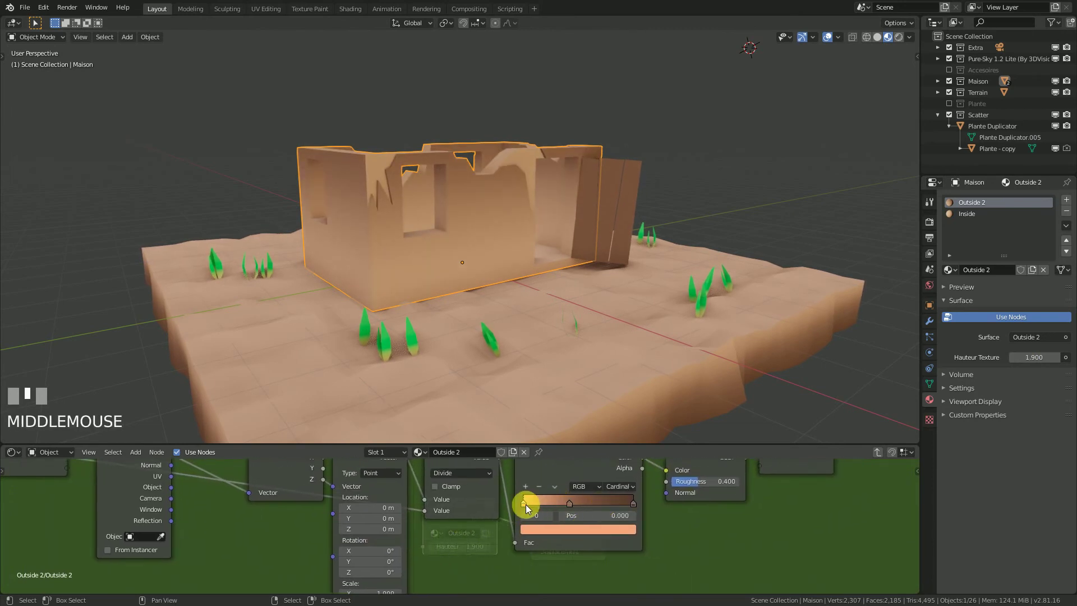
{"action": "mouse_move", "coordinate": [527, 503]}
{"action": "left_mouse_down"}
{"action": "mouse_move", "coordinate": [631, 501]}
{"action": "mouse_move", "coordinate": [518, 506]}
{"action": "left_mouse_up"}
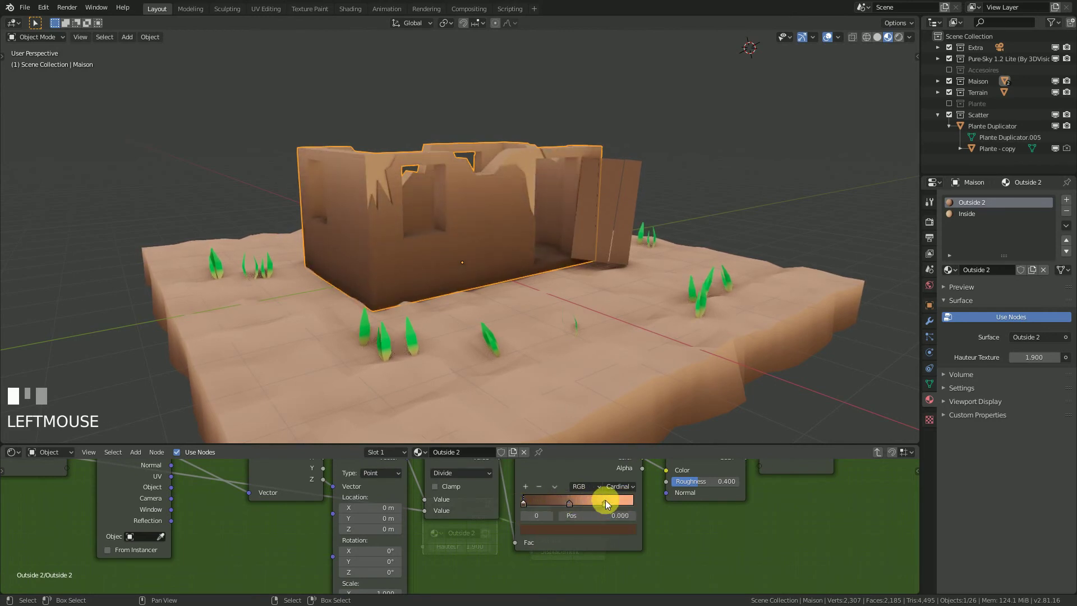
{"action": "left_click_drag", "start_coordinate": [605, 503], "coordinate": [649, 509]}
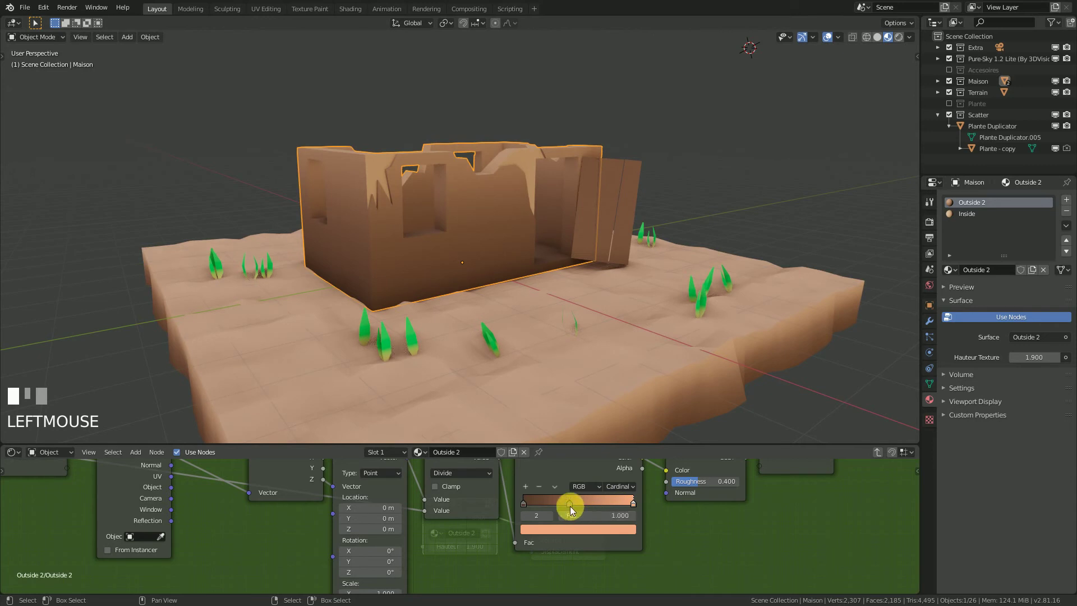
{"action": "mouse_move", "coordinate": [578, 506]}
{"action": "left_mouse_down"}
{"action": "mouse_move", "coordinate": [552, 506]}
{"action": "mouse_move", "coordinate": [573, 507]}
{"action": "left_mouse_up"}
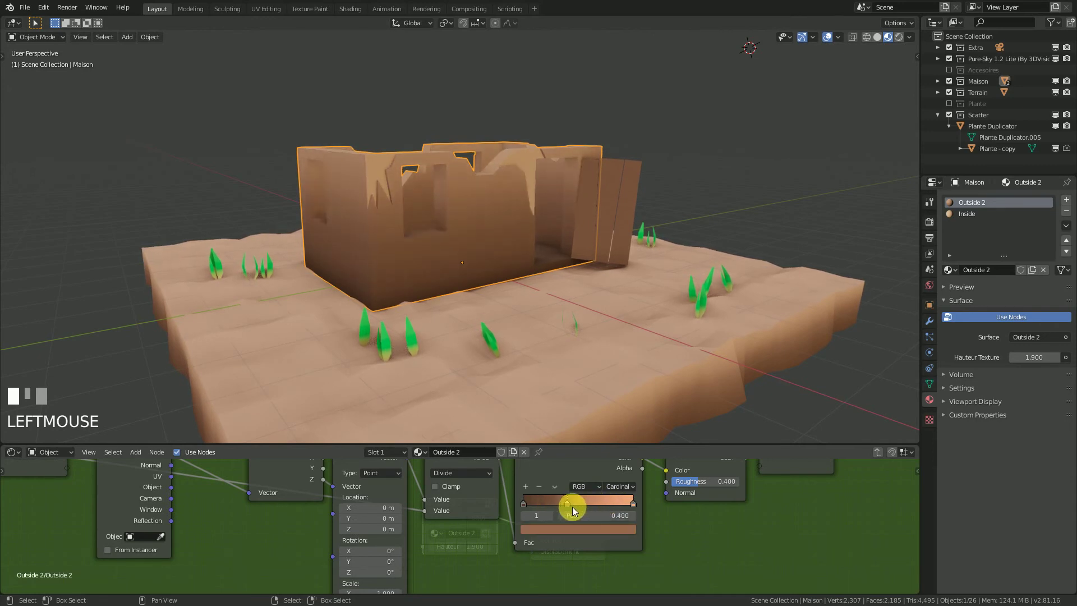
{"action": "right_click", "coordinate": [572, 506]}
{"action": "left_click_drag", "start_coordinate": [1036, 358], "coordinate": [942, 358]}
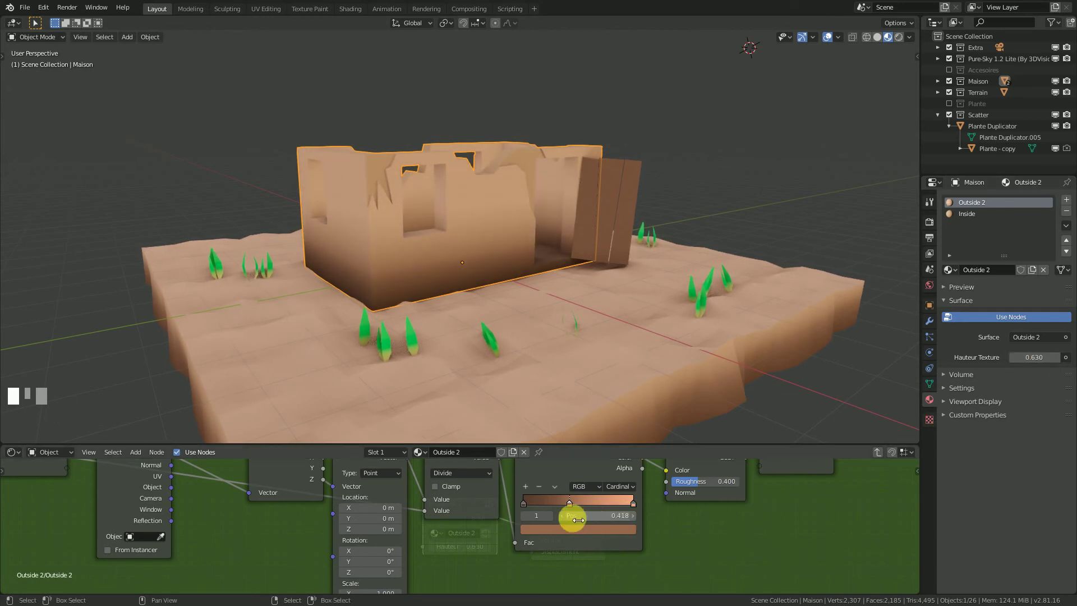
Brighten the ColorRamp's first stop to a color value of 0.629 and its middle stop to 0.784
{"action": "left_click", "coordinate": [524, 504]}
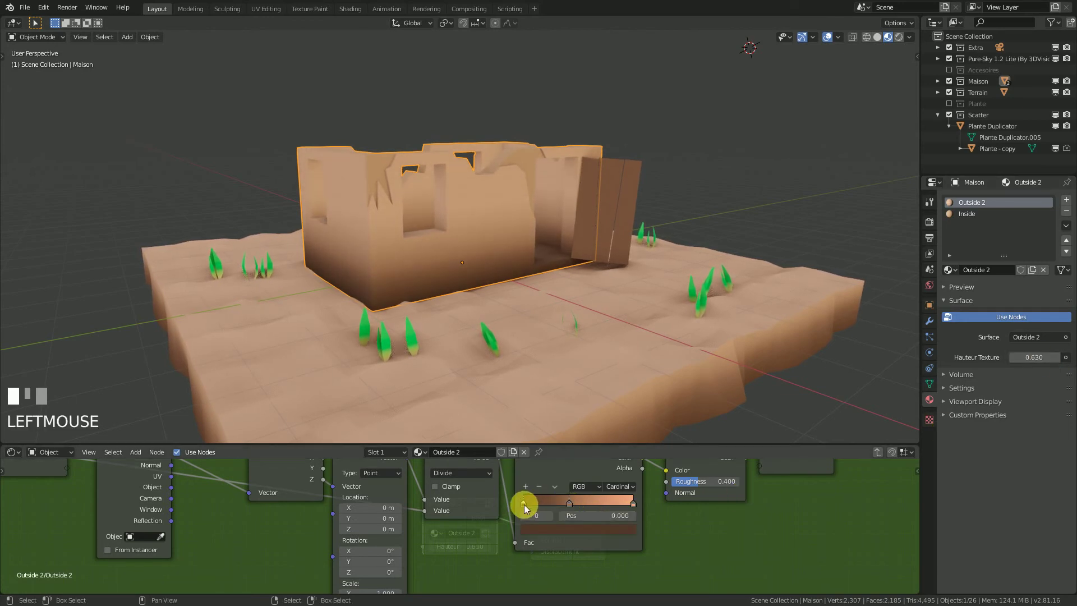
{"action": "left_click", "coordinate": [570, 528]}
{"action": "left_click_drag", "start_coordinate": [613, 430], "coordinate": [612, 405]}
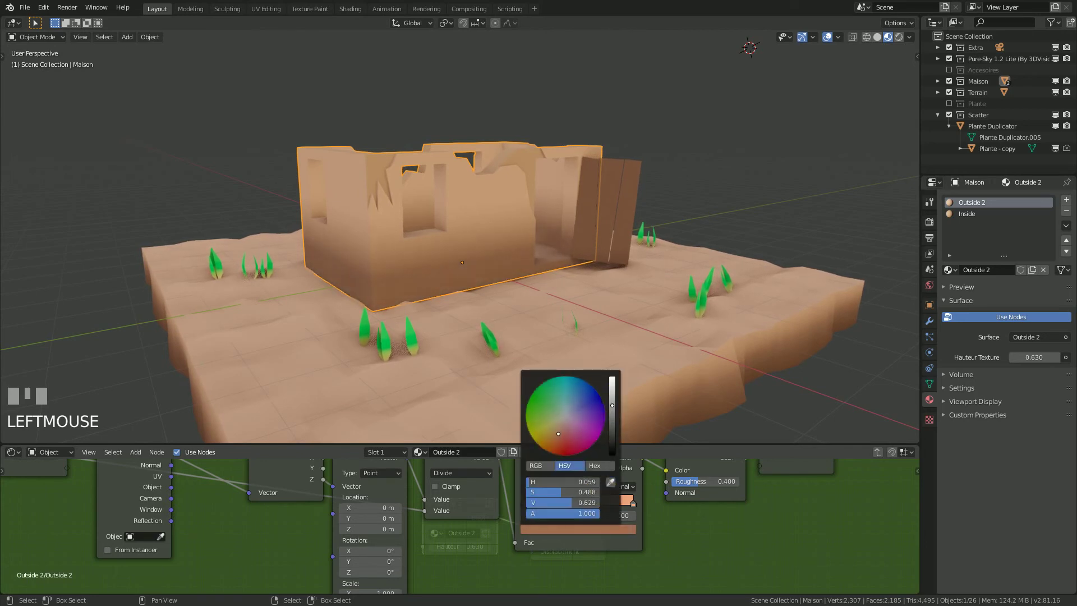
{"action": "left_click", "coordinate": [568, 504]}
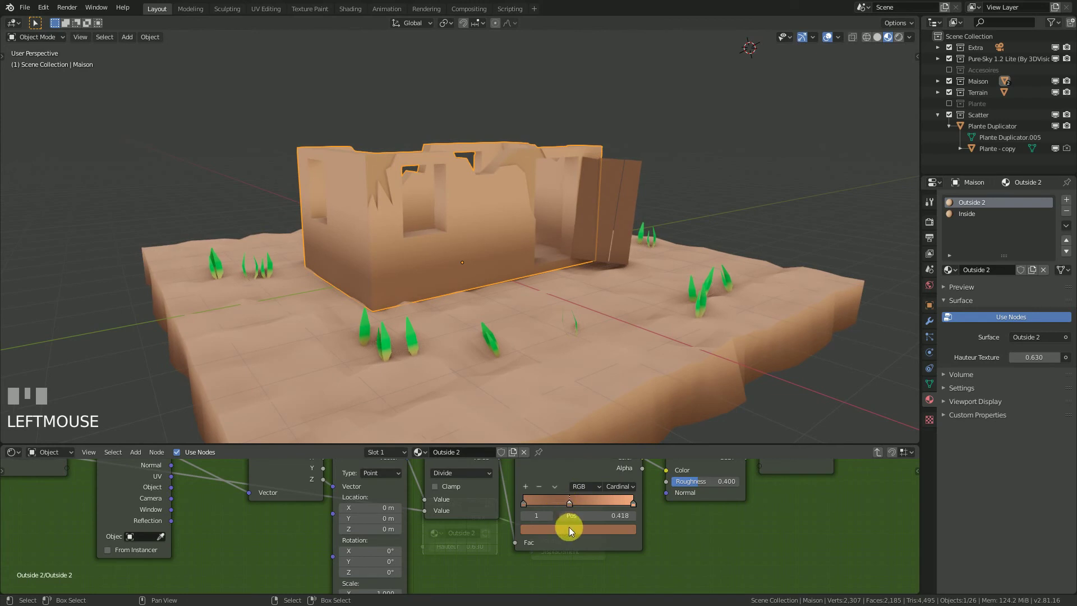
{"action": "left_click", "coordinate": [569, 528]}
{"action": "left_click_drag", "start_coordinate": [612, 408], "coordinate": [612, 393]}
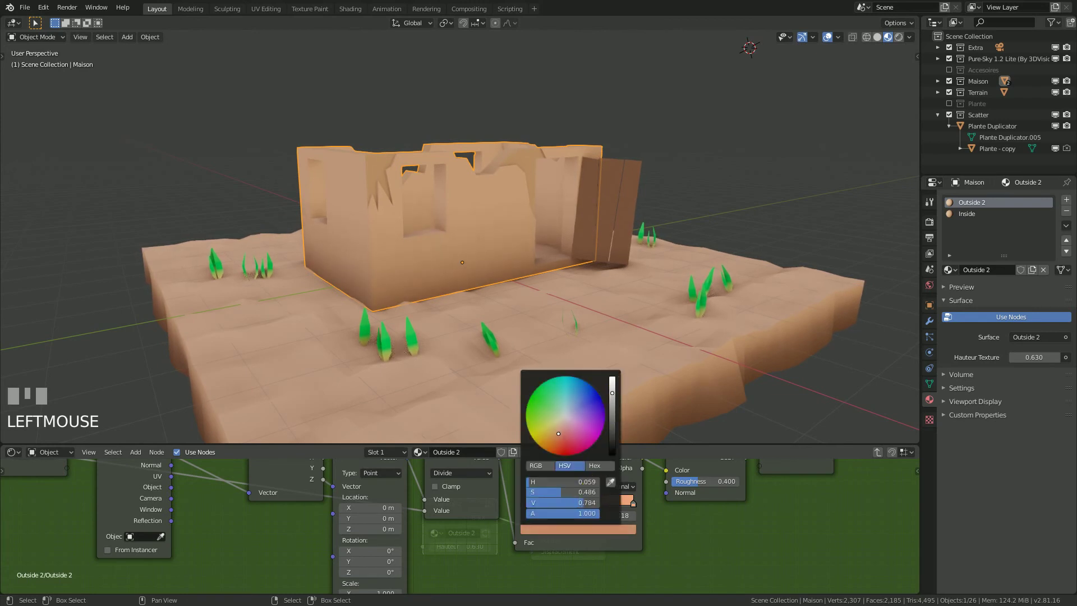
Select the ColorRamp's last stop and save the project file
{"action": "left_click", "coordinate": [633, 502]}
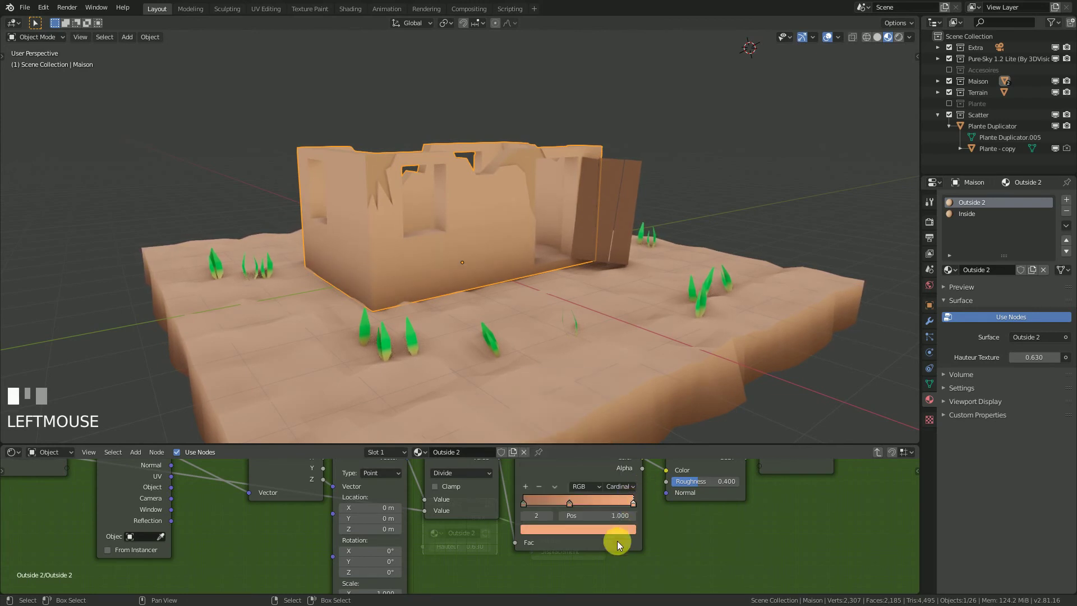
{"action": "left_click", "coordinate": [621, 529]}
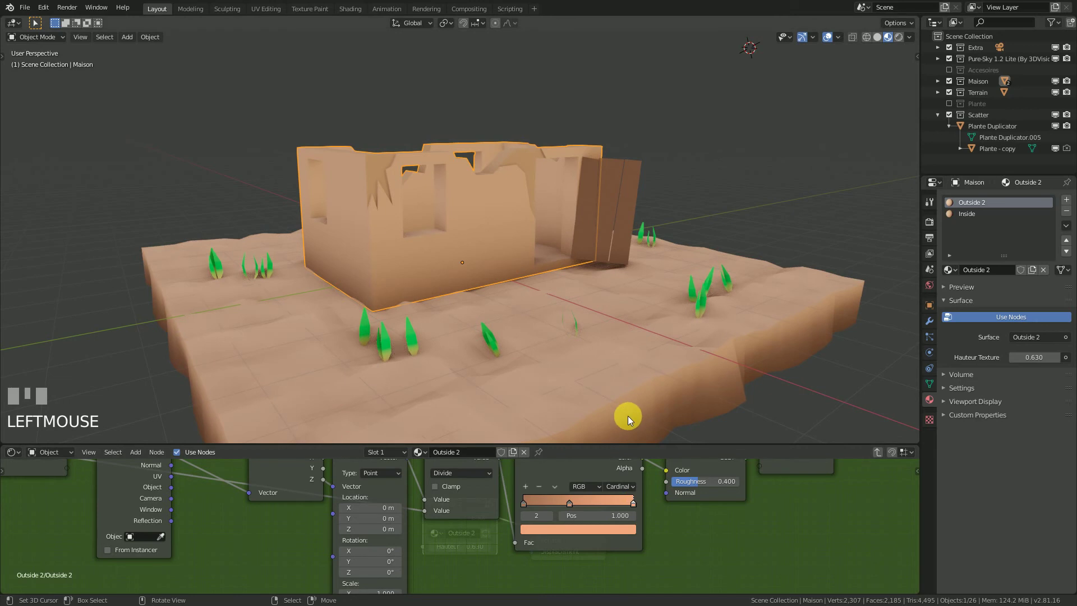
{"action": "key", "text": "ctrl+s"}
Change the color of the ColorRamp's last stop to a paler, less saturated peach
{"action": "left_click", "coordinate": [634, 503]}
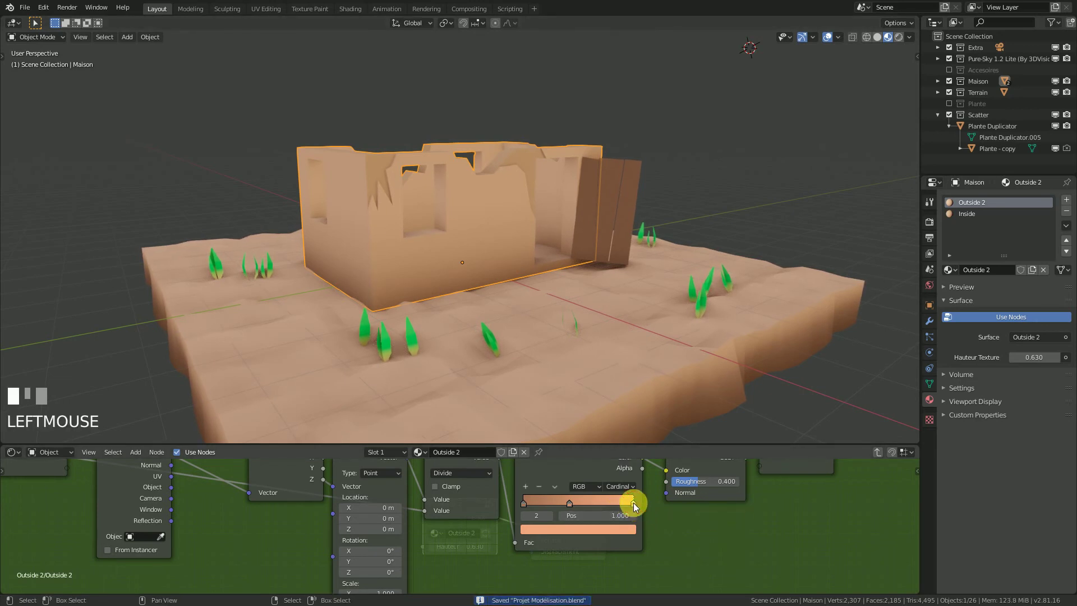
{"action": "left_click", "coordinate": [615, 532]}
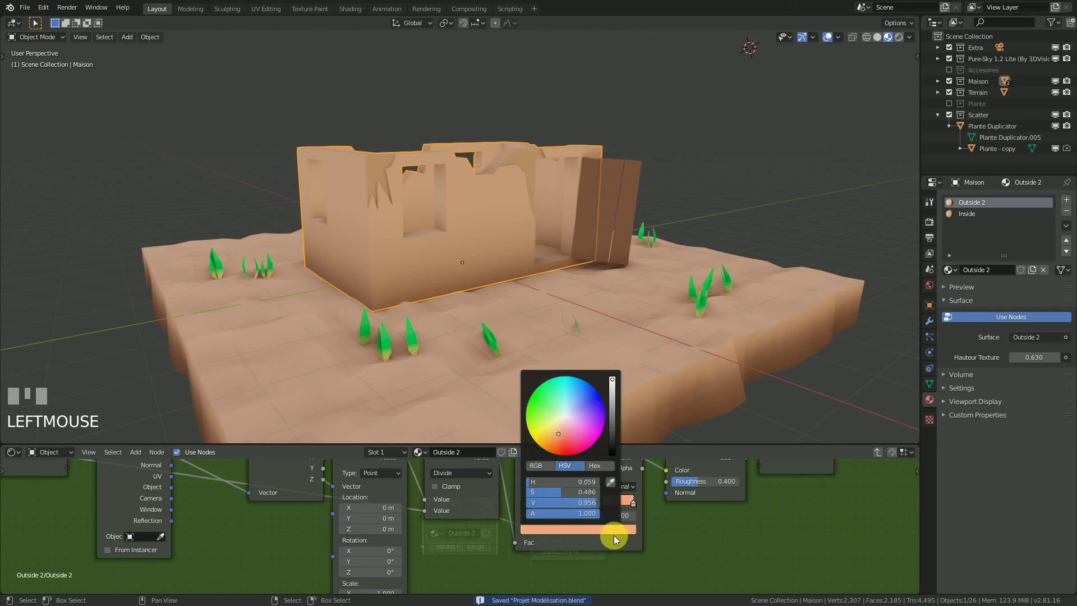
{"action": "left_click", "coordinate": [562, 425]}
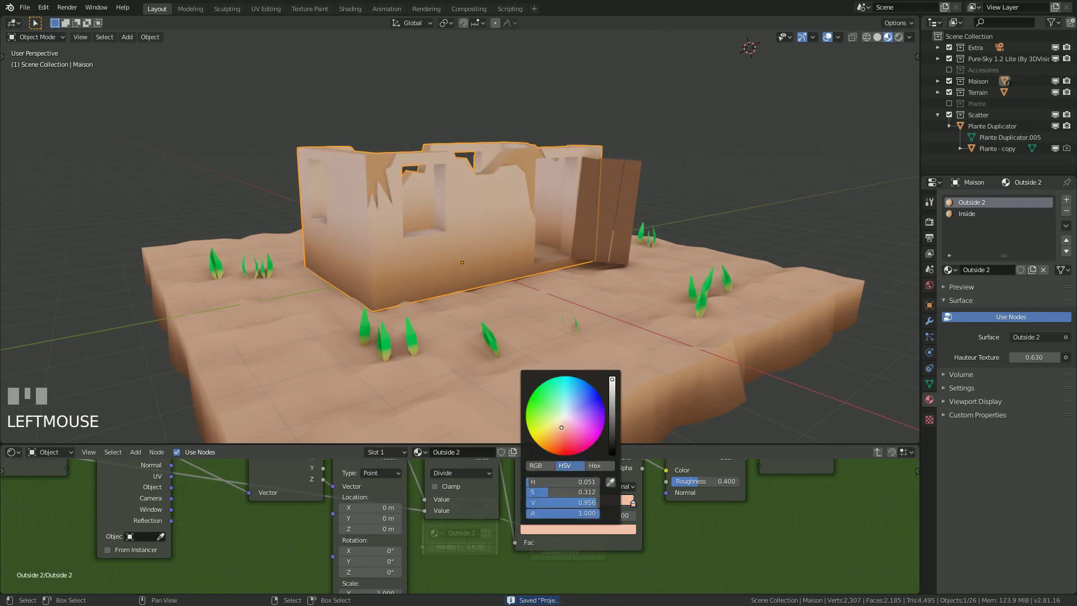
{"action": "left_click_drag", "start_coordinate": [561, 426], "coordinate": [559, 429]}
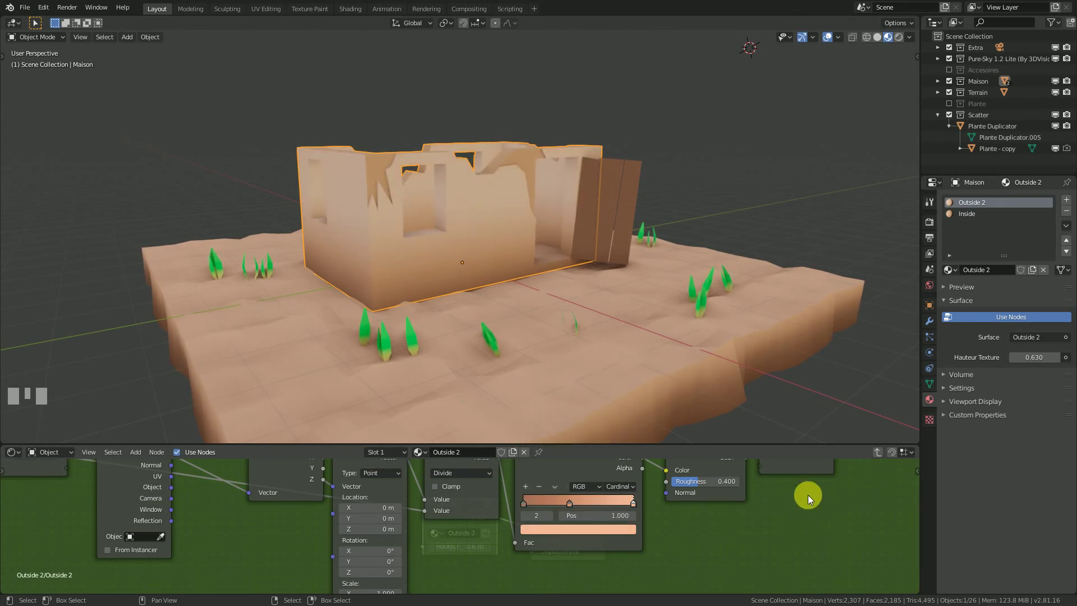
Check the walls from several angles, set Hauteur Texture to 0.330, and select the ColorRamp's last stop
{"action": "middle_click_drag", "start_coordinate": [631, 268], "coordinate": [580, 275]}
{"action": "scroll", "coordinate": [425, 259], "scroll_direction": "down", "scroll_amount": 3}
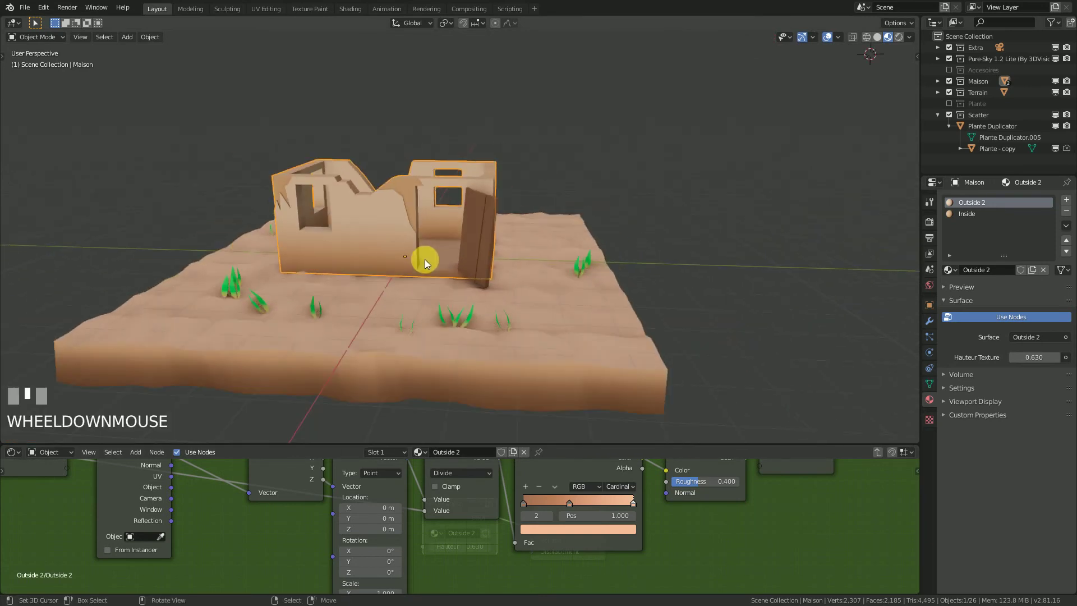
{"action": "middle_click_drag", "start_coordinate": [425, 259], "coordinate": [550, 292], "text": "shift"}
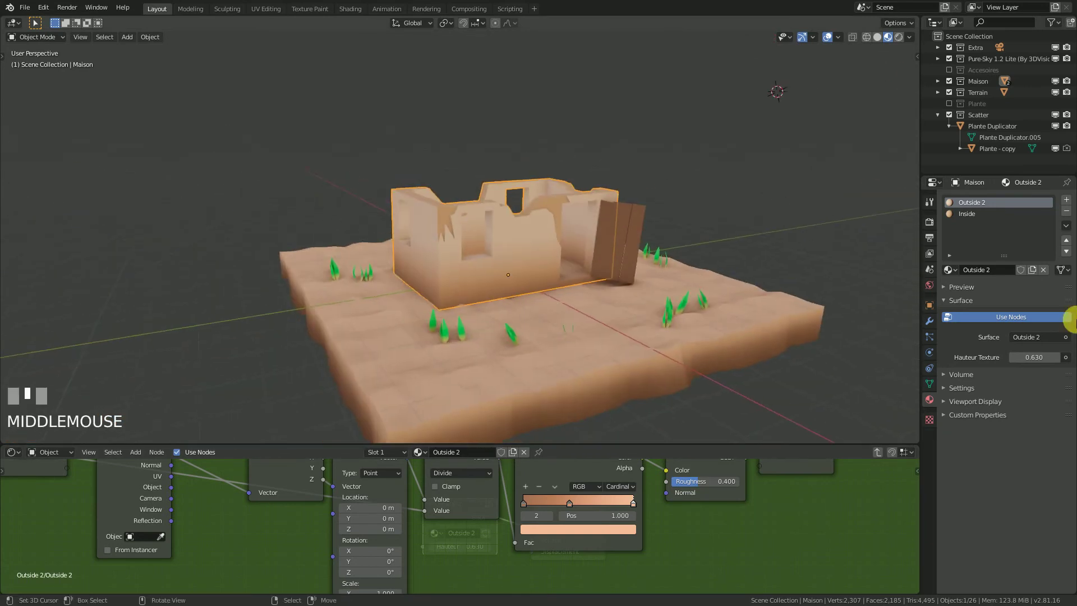
{"action": "left_click_drag", "start_coordinate": [1035, 356], "coordinate": [1020, 357], "text": "shift"}
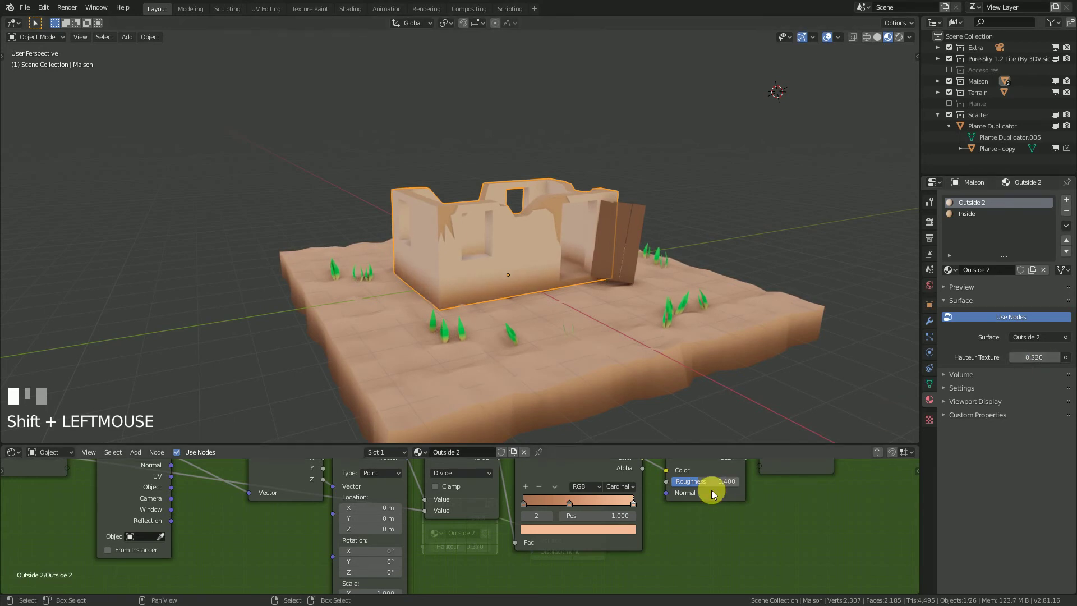
{"action": "left_click", "coordinate": [570, 502]}
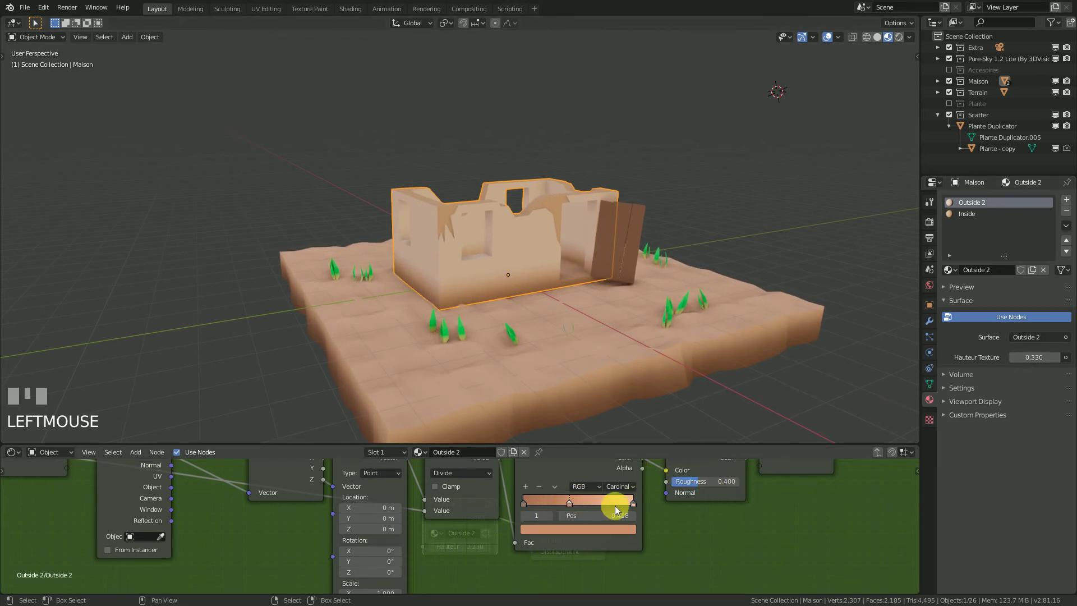
{"action": "left_click_drag", "start_coordinate": [632, 501], "coordinate": [656, 507]}
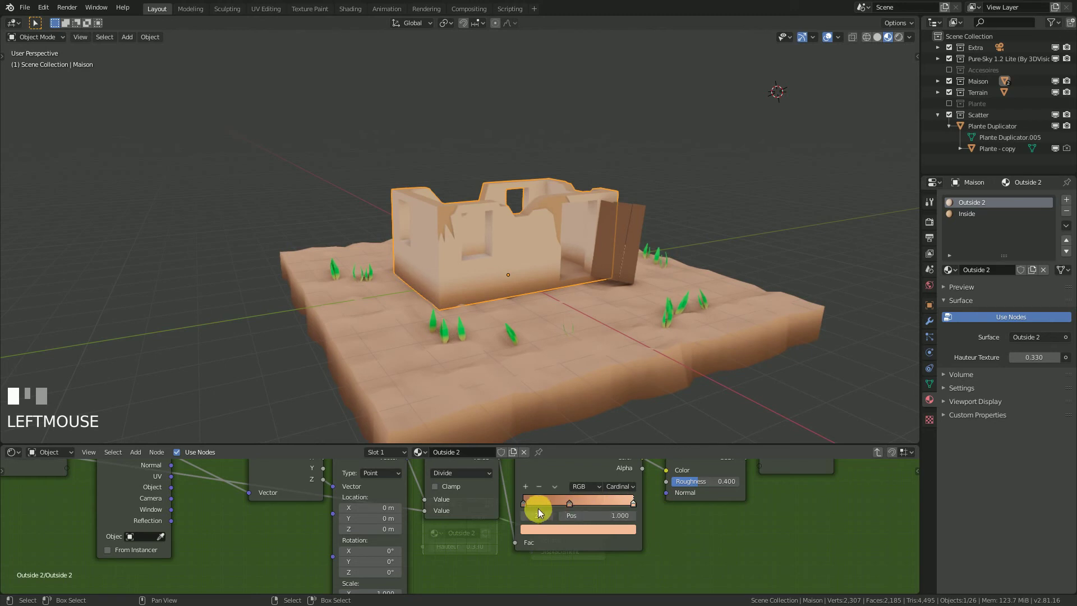
Move the ColorRamp's middle stop to position 0.500 and save the project file
{"action": "left_click", "coordinate": [524, 503]}
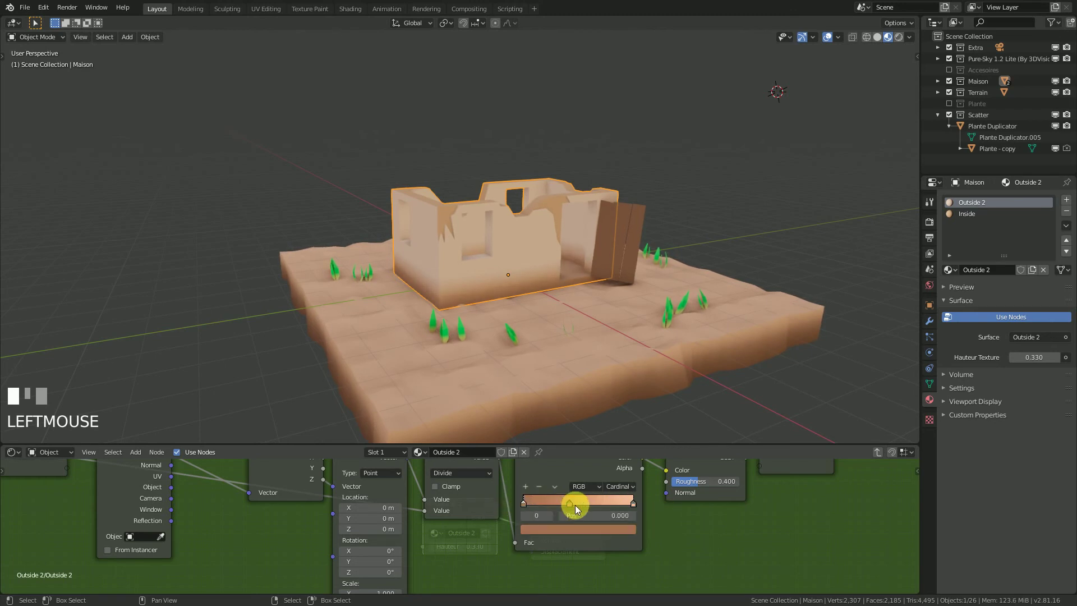
{"action": "left_click", "coordinate": [568, 502]}
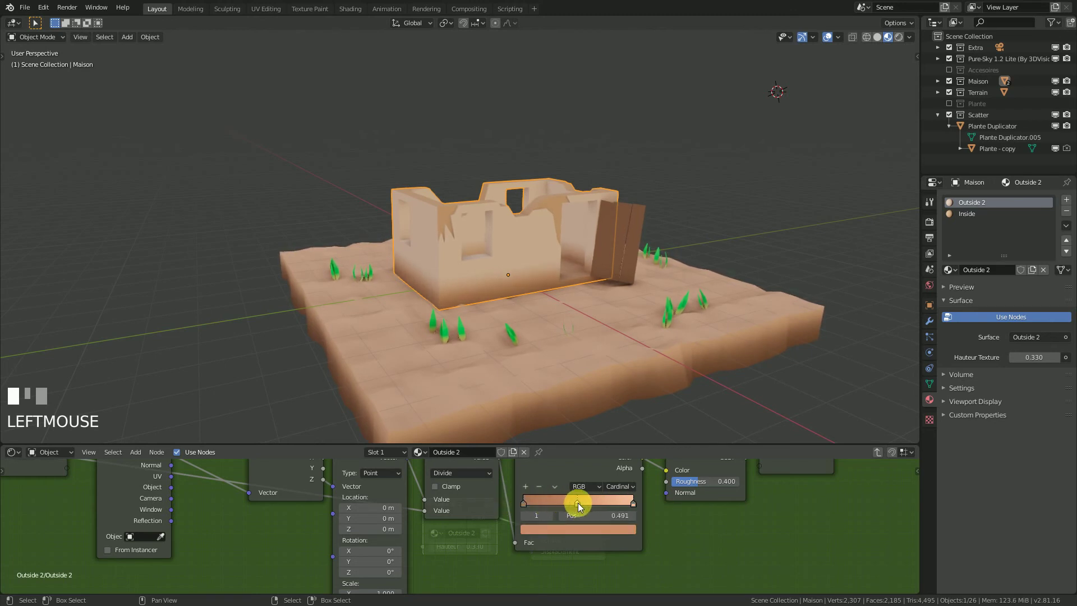
{"action": "left_click_drag", "start_coordinate": [577, 503], "coordinate": [579, 502]}
{"action": "middle_click_drag", "start_coordinate": [614, 241], "coordinate": [581, 257]}
{"action": "key", "text": "ctrl+s"}
{"action": "middle_click_drag", "start_coordinate": [640, 275], "coordinate": [759, 249]}
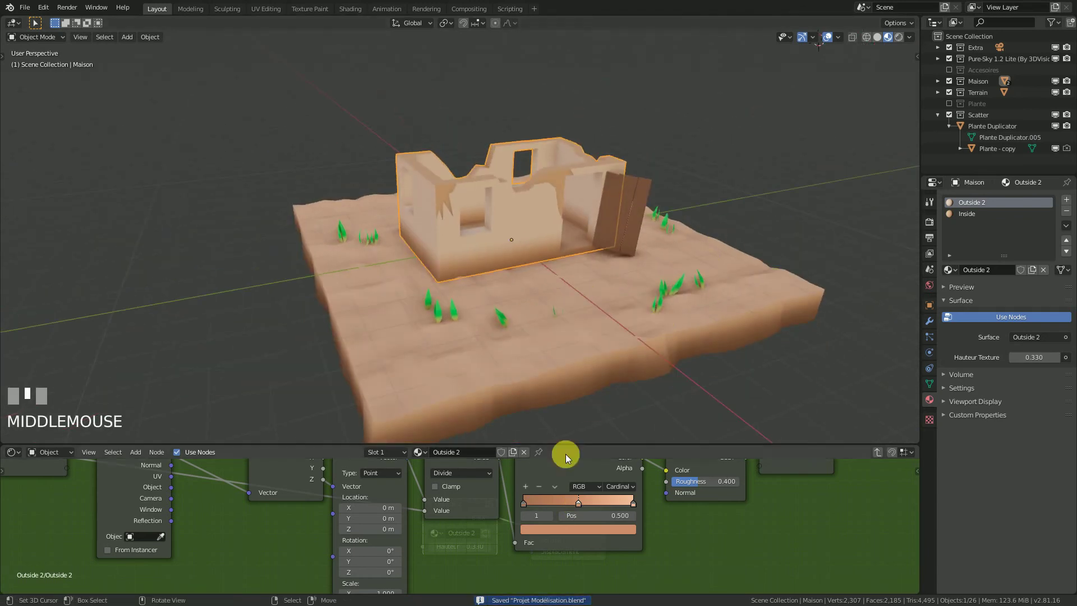
Switch the node editor area to a Timeline and shrink it to enlarge the 3D viewport
{"action": "left_click", "coordinate": [13, 453]}
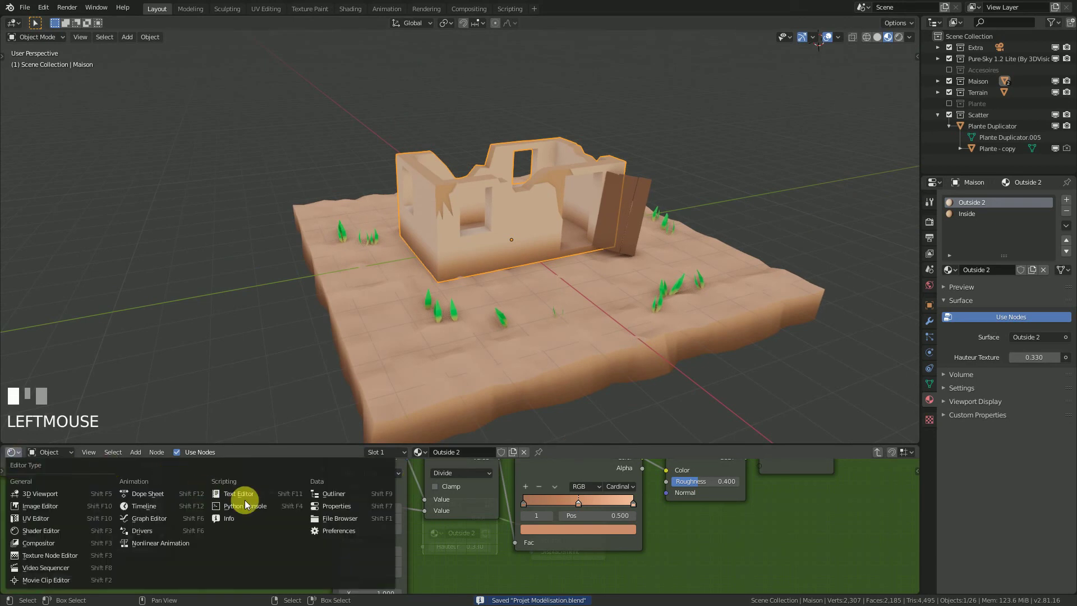
{"action": "left_click", "coordinate": [144, 503]}
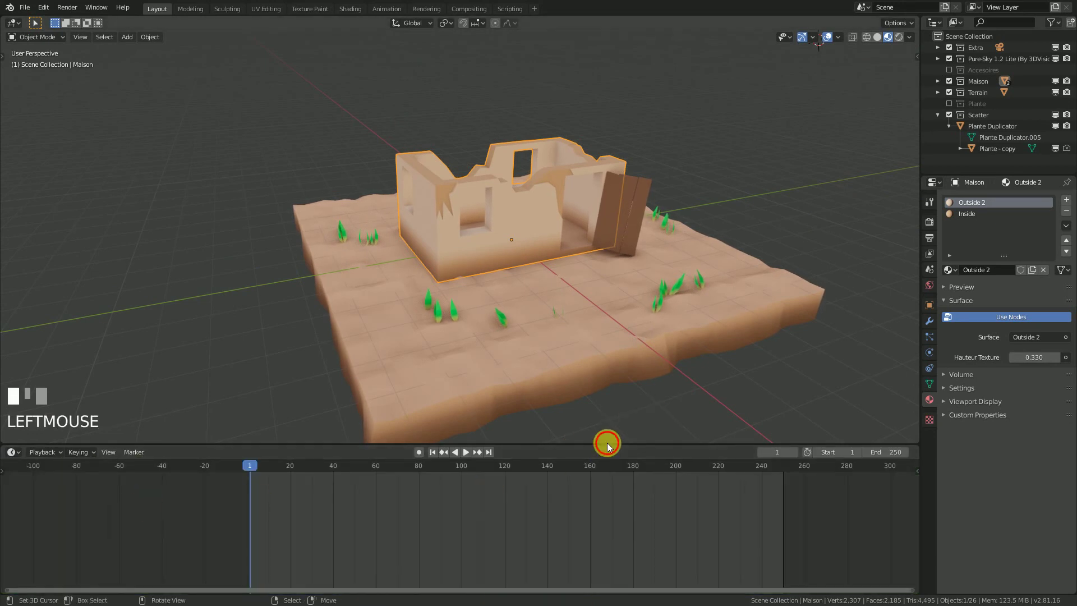
{"action": "left_click_drag", "start_coordinate": [609, 445], "coordinate": [603, 538]}
{"action": "middle_click_drag", "start_coordinate": [611, 390], "coordinate": [549, 422], "text": "shift"}
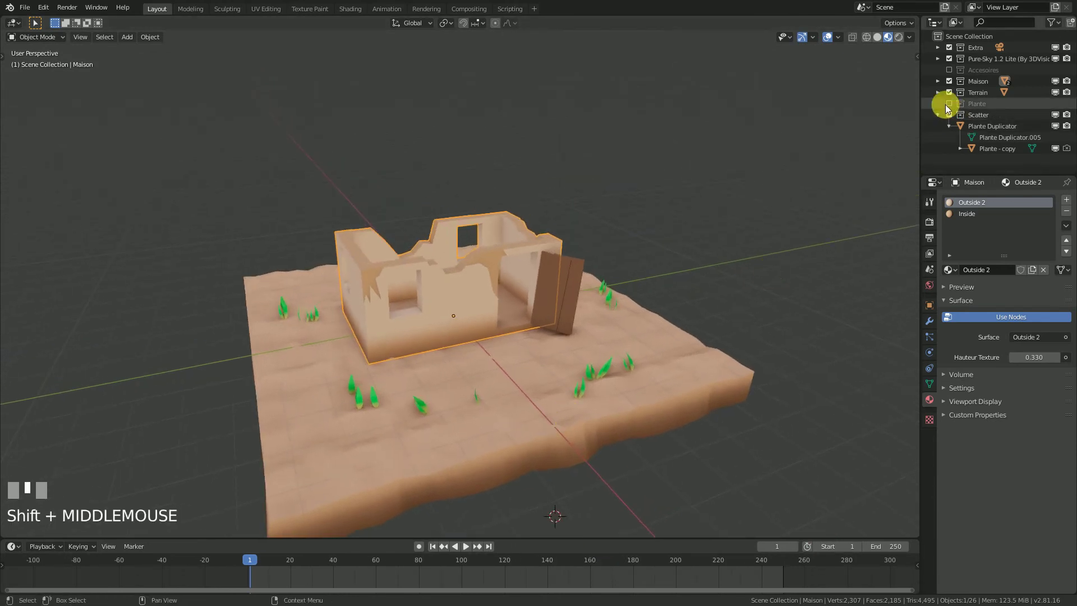
Enable the Accesoires collection, save the project file and deselect all objects
{"action": "left_click", "coordinate": [949, 71]}
{"action": "middle_click_drag", "start_coordinate": [581, 290], "coordinate": [527, 381]}
{"action": "key", "text": "ctrl+s"}
{"action": "key", "text": "alt+a"}
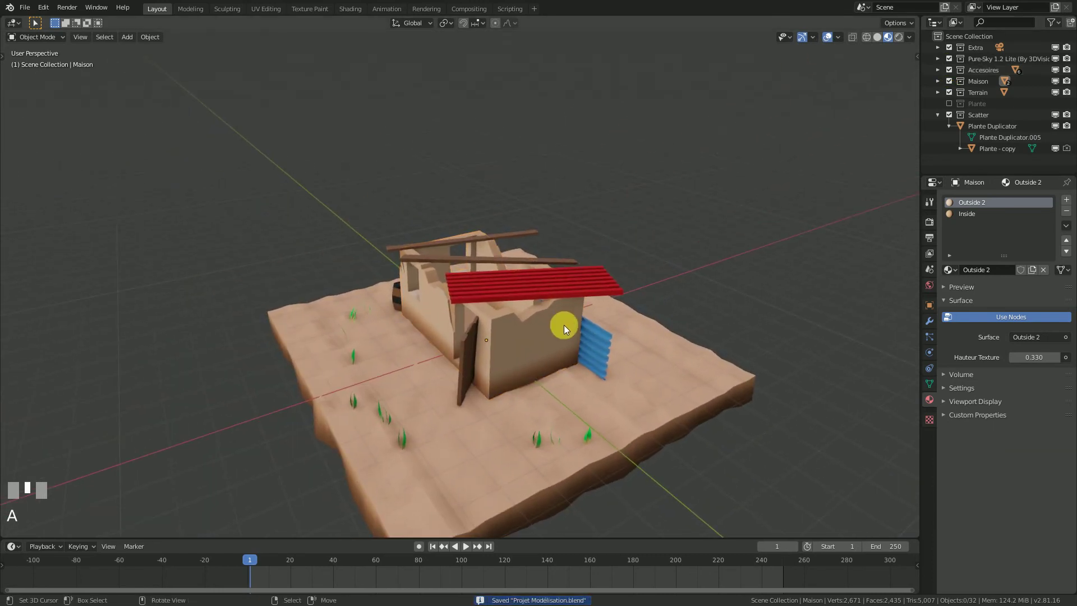
{"action": "mouse_move", "coordinate": [564, 324]}
{"action": "middle_mouse_down"}
{"action": "mouse_move", "coordinate": [648, 317]}
{"action": "mouse_move", "coordinate": [584, 334]}
{"action": "mouse_move", "coordinate": [618, 338]}
{"action": "middle_mouse_up"}
{"action": "scroll", "coordinate": [648, 317], "scroll_direction": "up", "scroll_amount": 2}
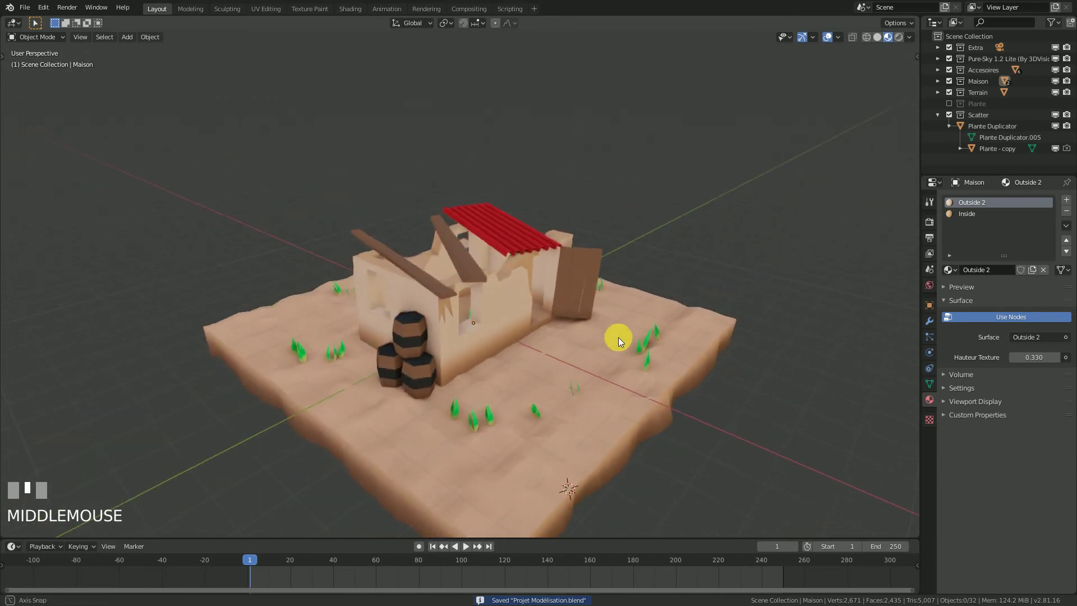
Display the viewport in rendered shading and expand the world's Surface settings
{"action": "left_click", "coordinate": [899, 37]}
{"action": "middle_click_drag", "start_coordinate": [704, 356], "coordinate": [543, 335]}
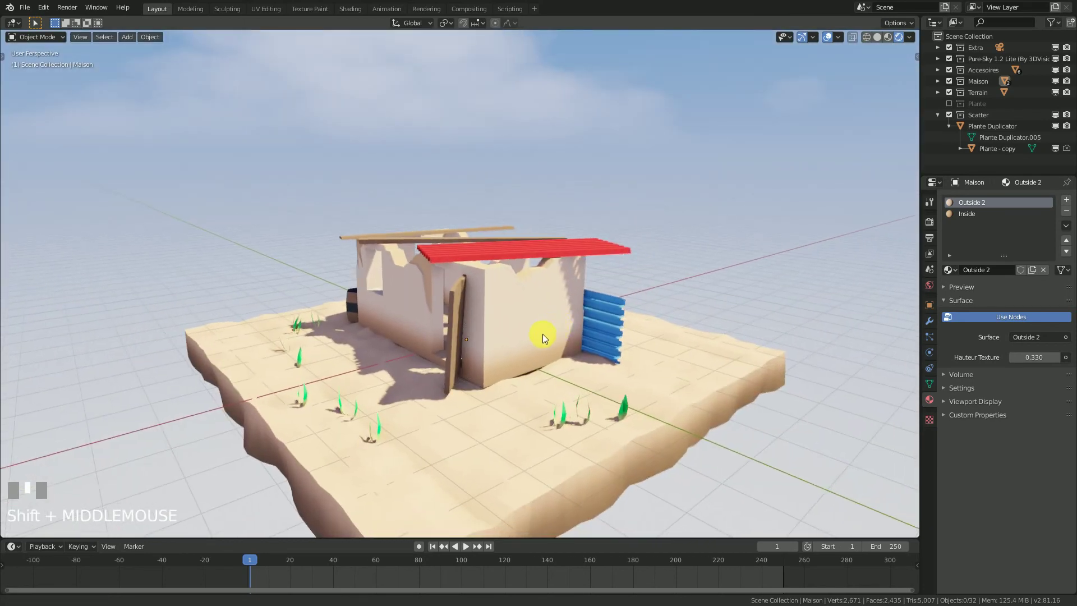
{"action": "left_click", "coordinate": [929, 285]}
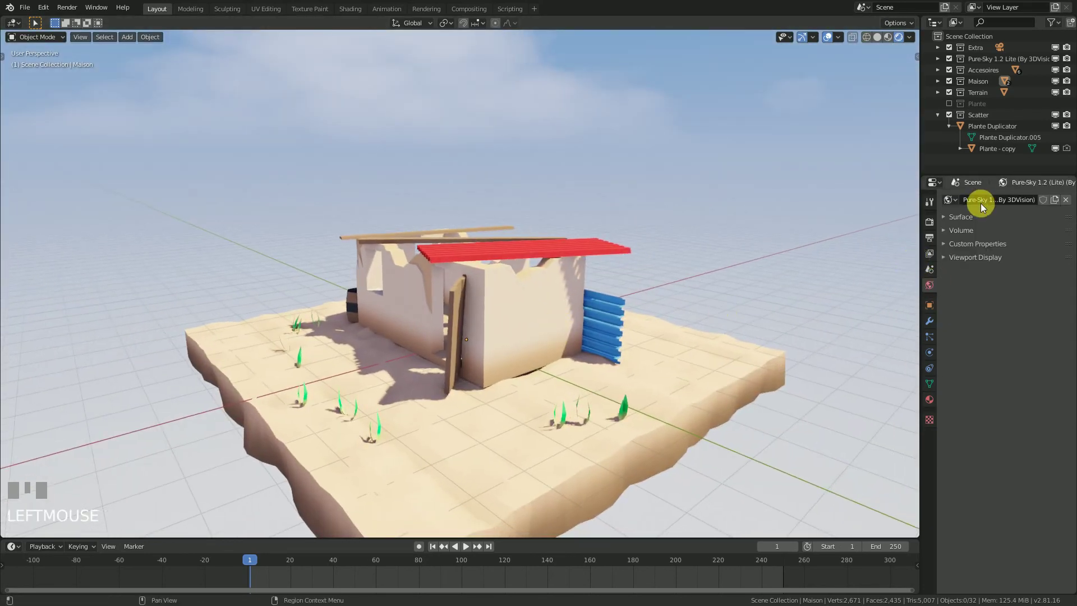
{"action": "left_click", "coordinate": [950, 216]}
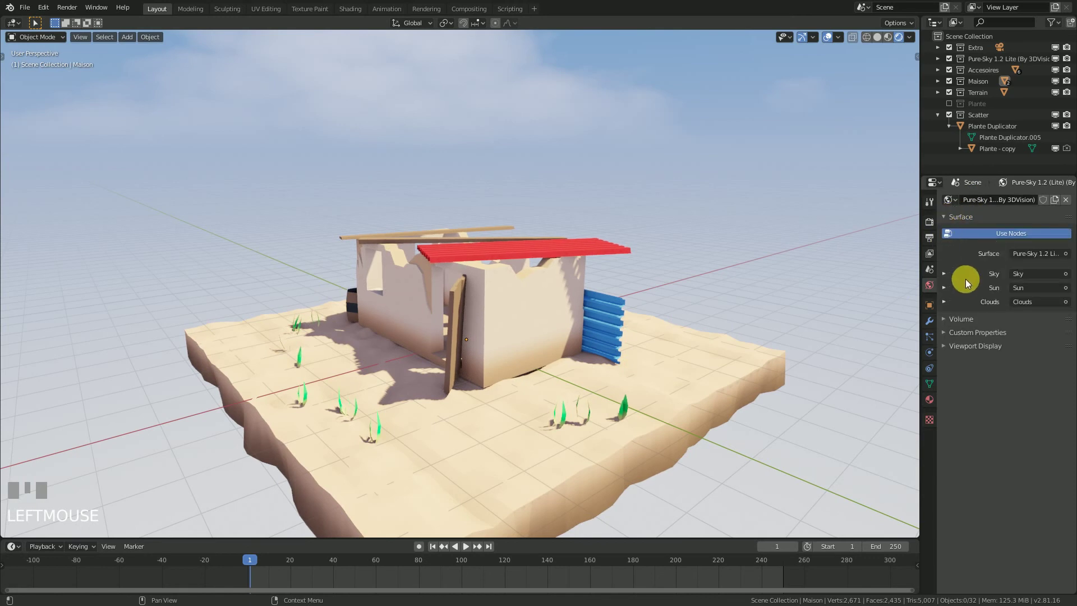
Delete Eevee's lighting cache and bake the indirect lighting again
{"action": "left_click", "coordinate": [930, 220]}
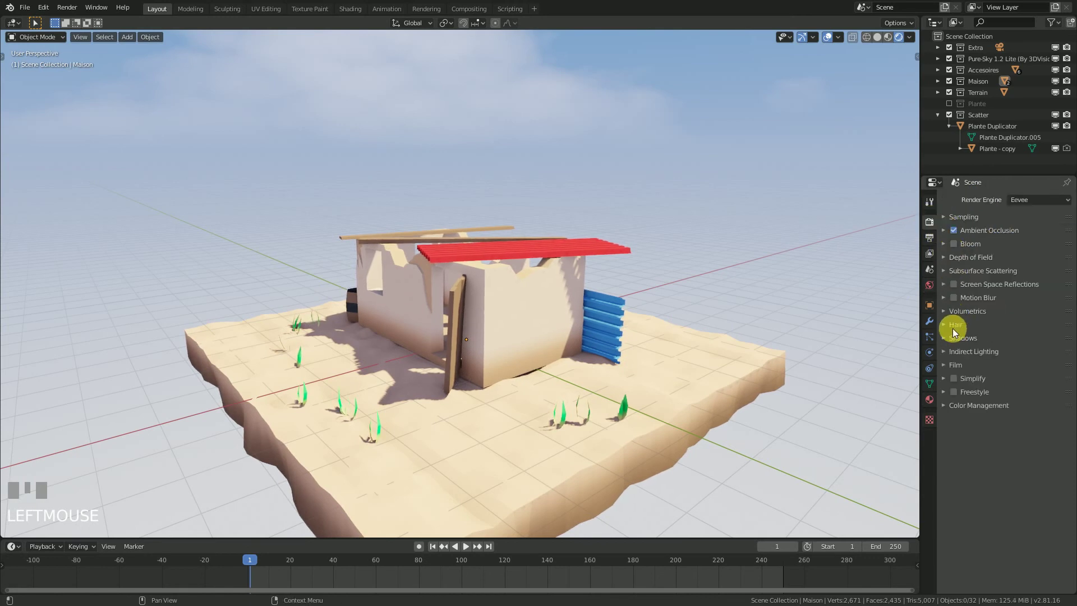
{"action": "left_click", "coordinate": [950, 353]}
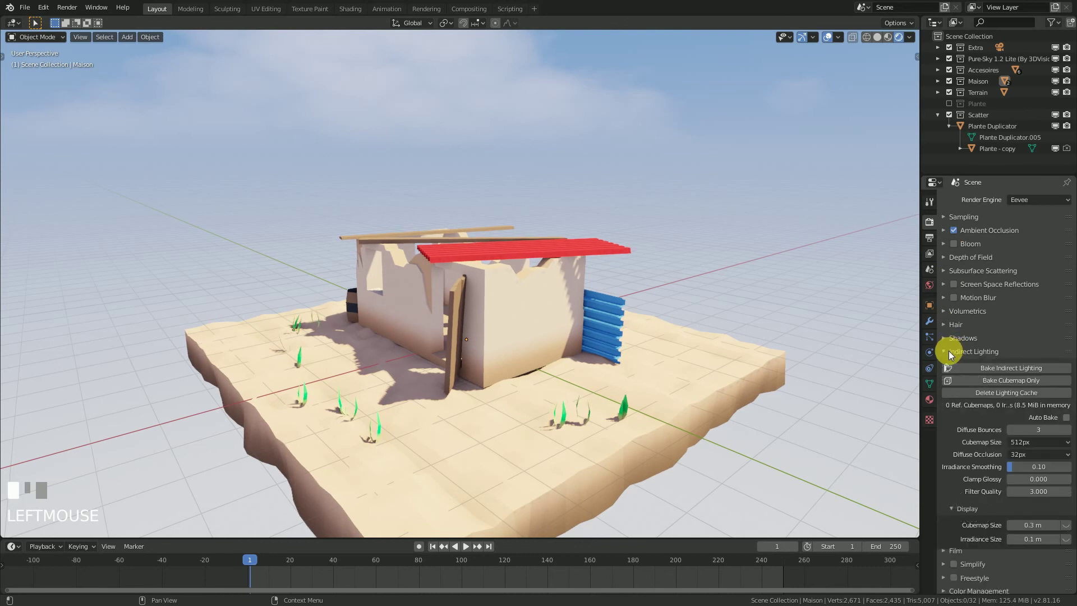
{"action": "left_click", "coordinate": [987, 393]}
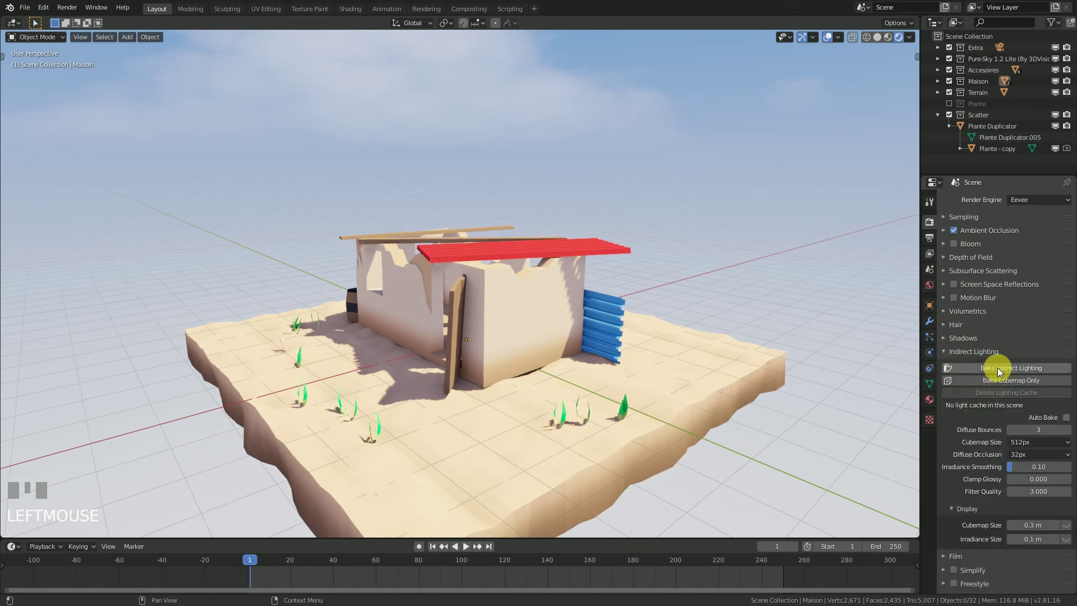
{"action": "left_click", "coordinate": [998, 368]}
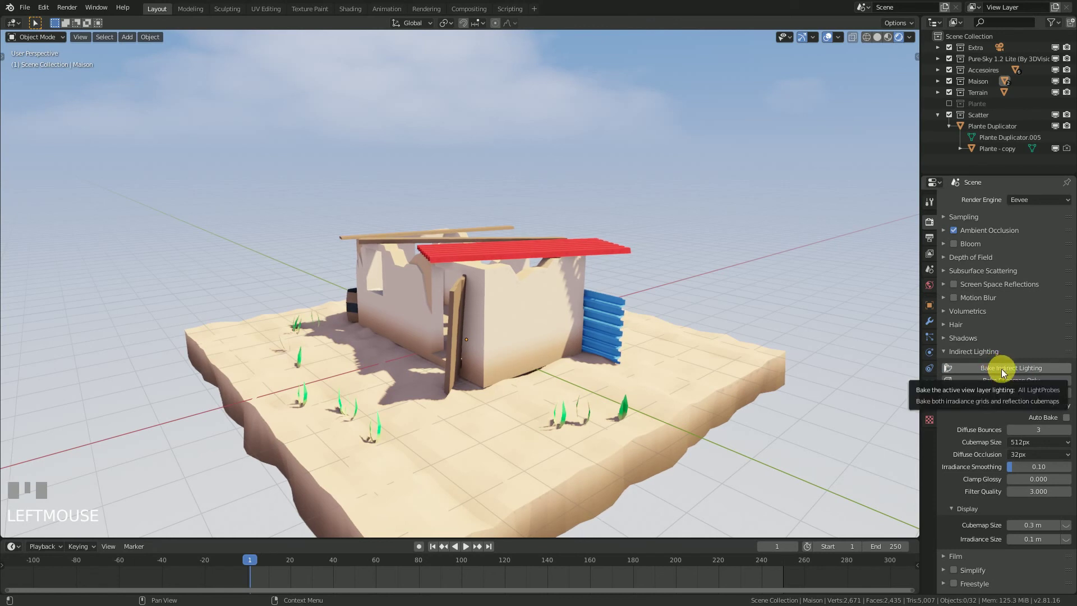
{"action": "left_click", "coordinate": [944, 350]}
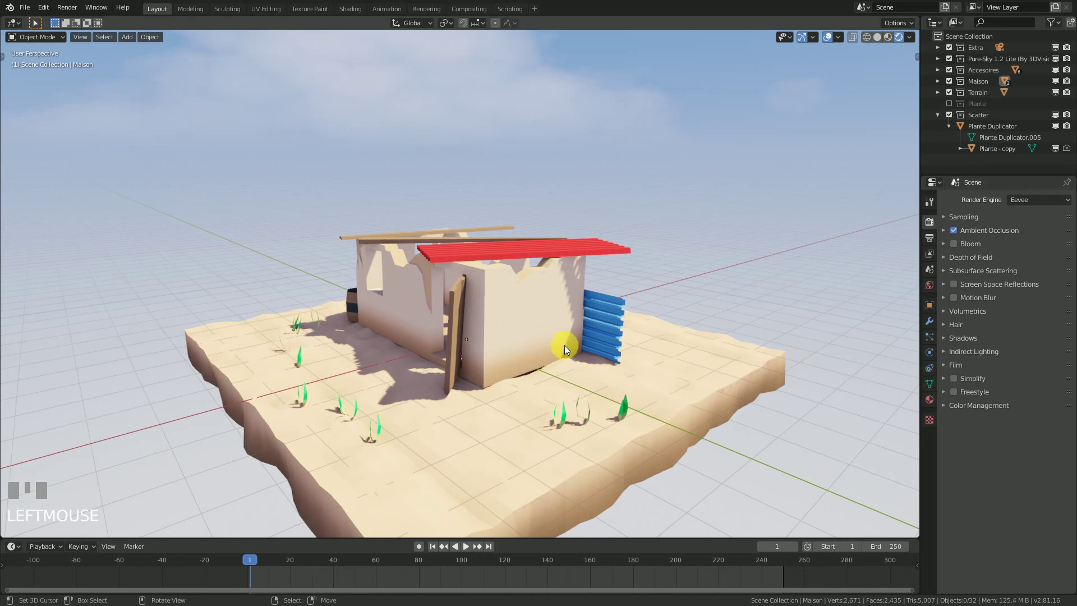
{"action": "middle_click_drag", "start_coordinate": [564, 345], "coordinate": [522, 368]}
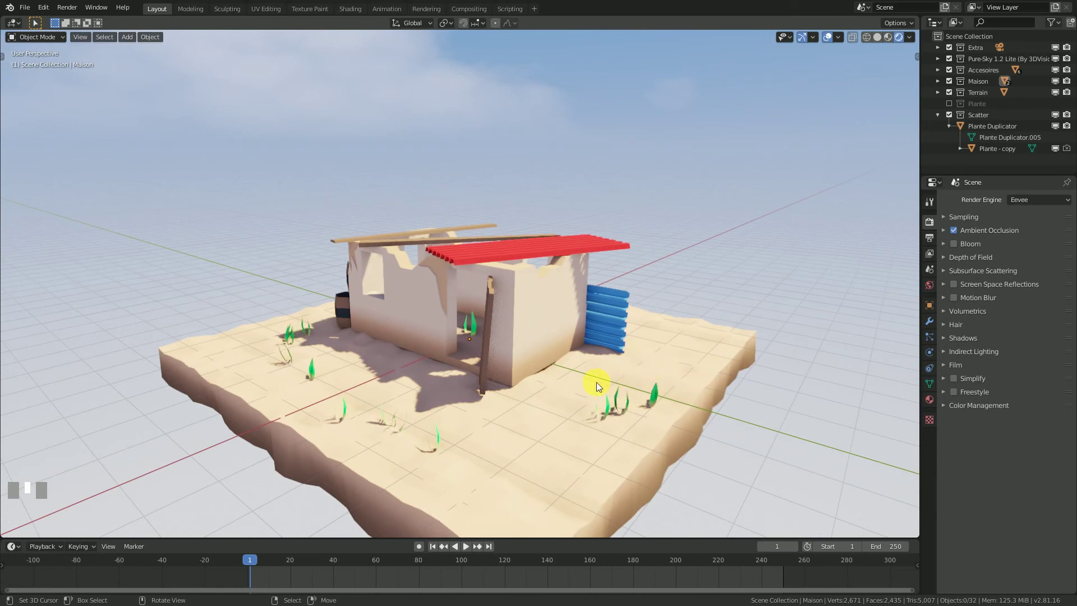
Set the Sun Emission of the Pure-Sky world to 0.35
{"action": "left_click", "coordinate": [930, 284]}
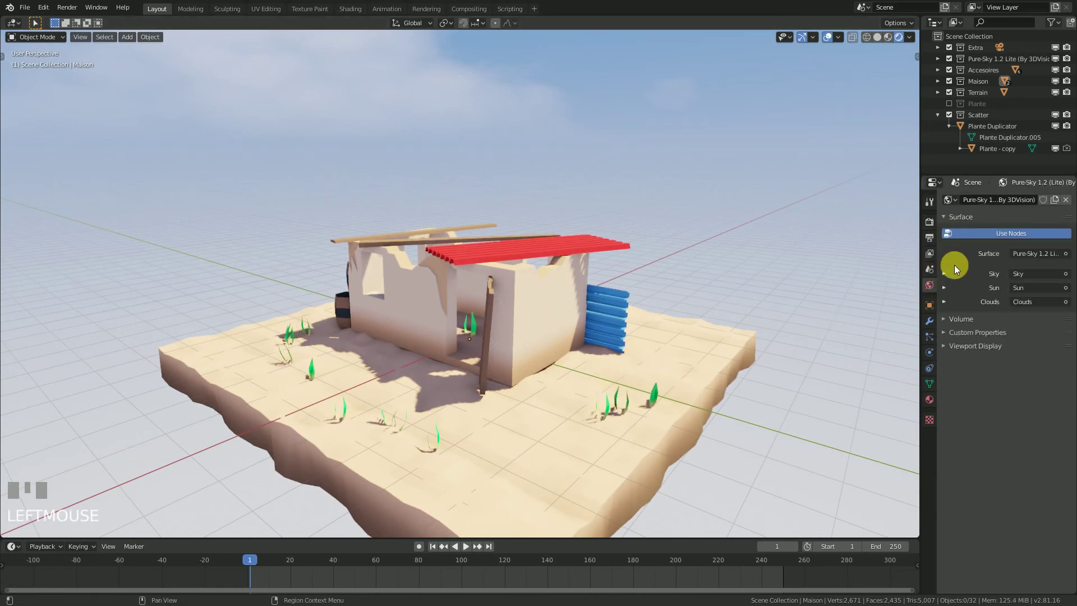
{"action": "left_click", "coordinate": [944, 273]}
{"action": "left_click", "coordinate": [944, 273]}
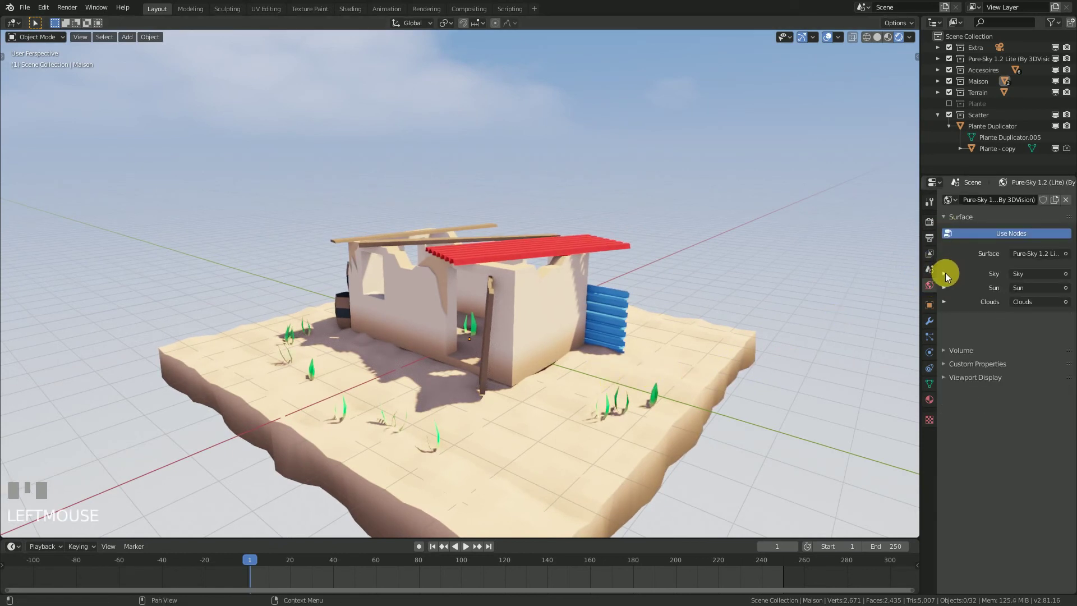
{"action": "left_click", "coordinate": [944, 288]}
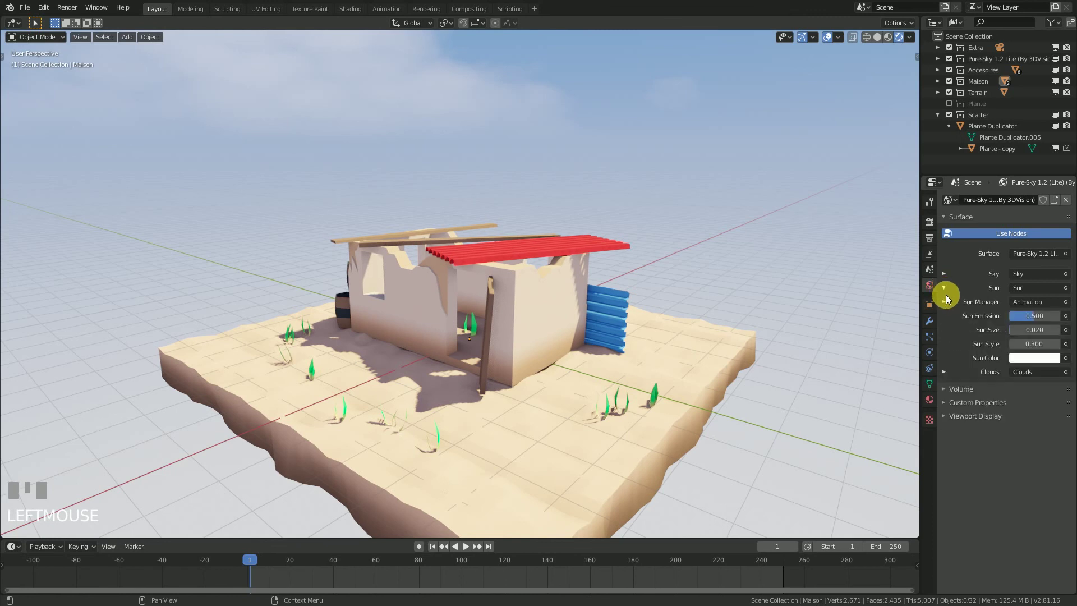
{"action": "left_click", "coordinate": [1040, 318]}
{"action": "key", "text": "KP_Enter"}
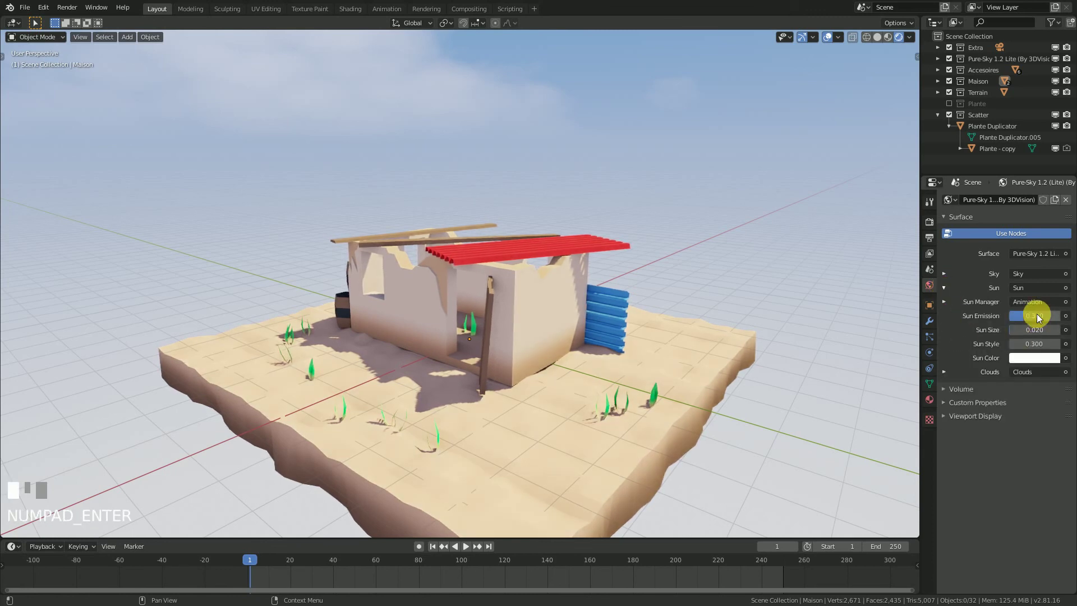
{"action": "left_click", "coordinate": [1037, 315]}
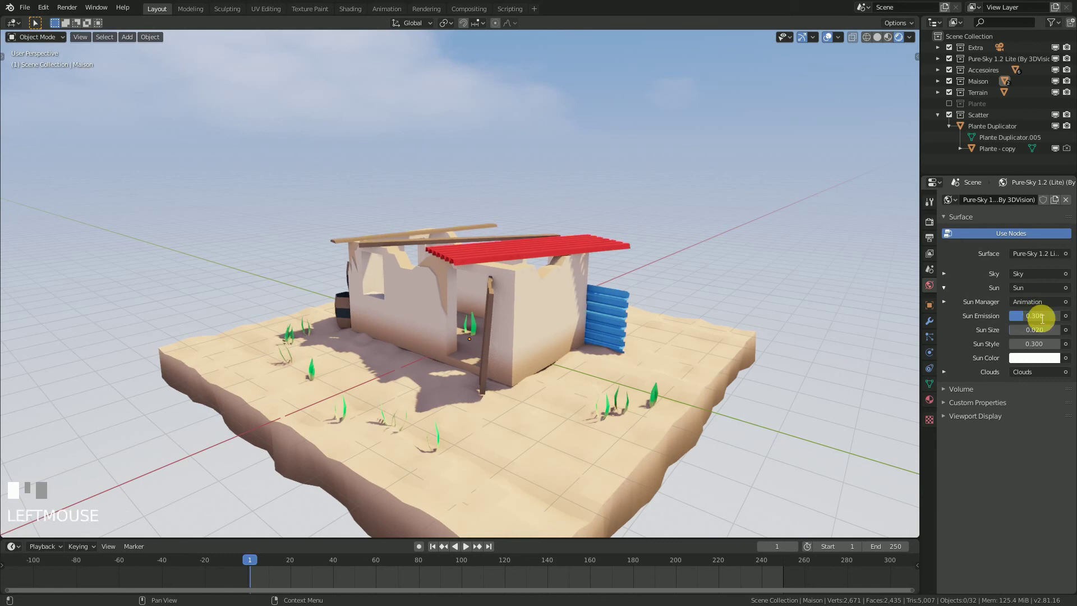
{"action": "type", "text": ".35"}
{"action": "key", "text": "KP_Enter"}
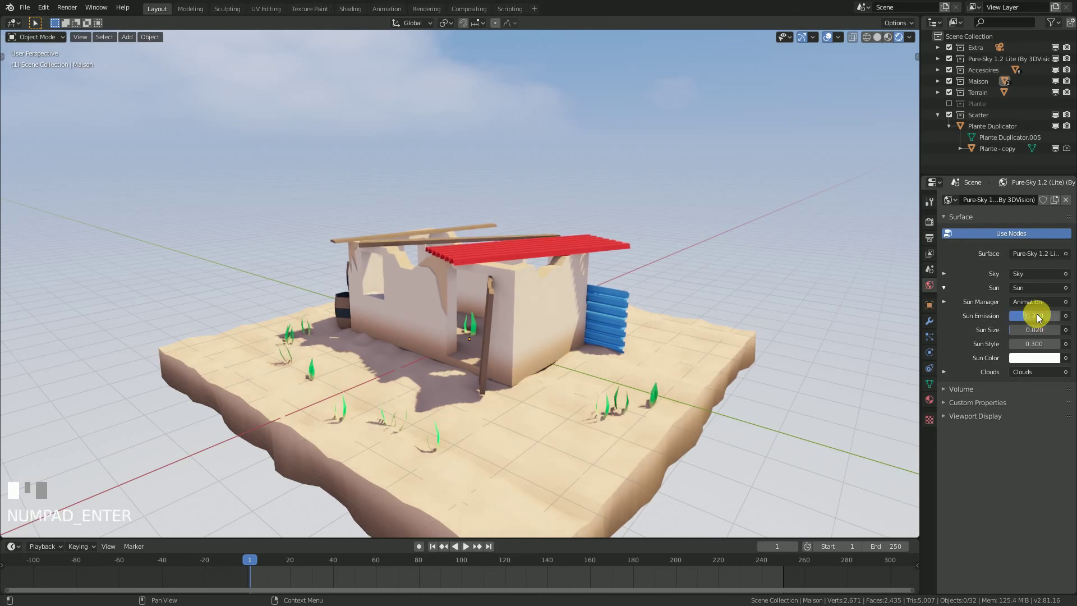
Collapse the world's Sun settings and set the clouds transparency to 1.000
{"action": "left_click", "coordinate": [944, 287]}
{"action": "left_click", "coordinate": [944, 301]}
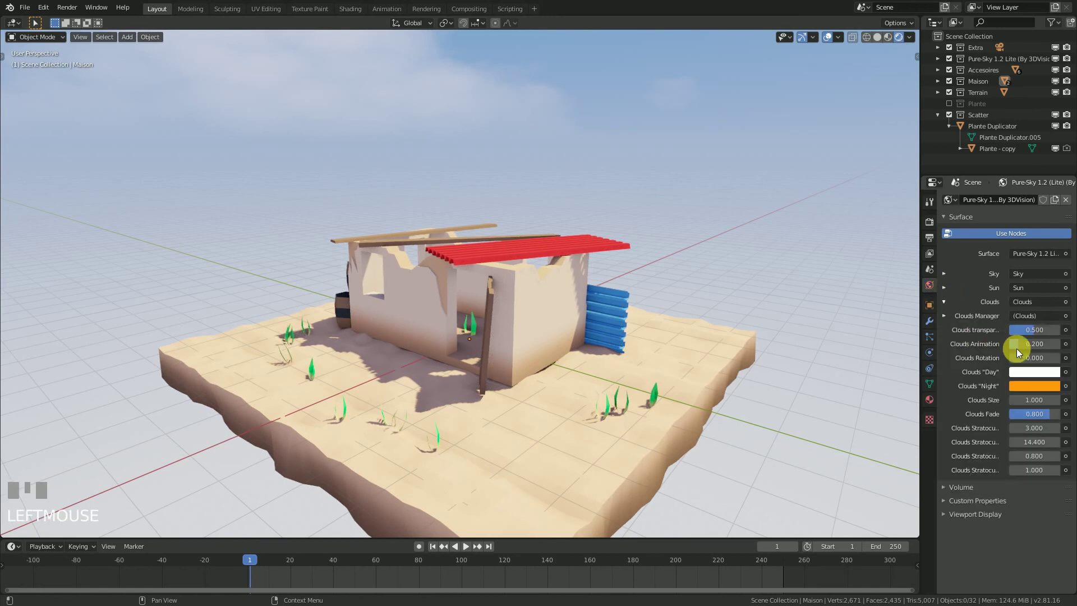
{"action": "left_click", "coordinate": [1043, 332]}
{"action": "type", "text": "1"}
{"action": "key", "text": "KP_Enter"}
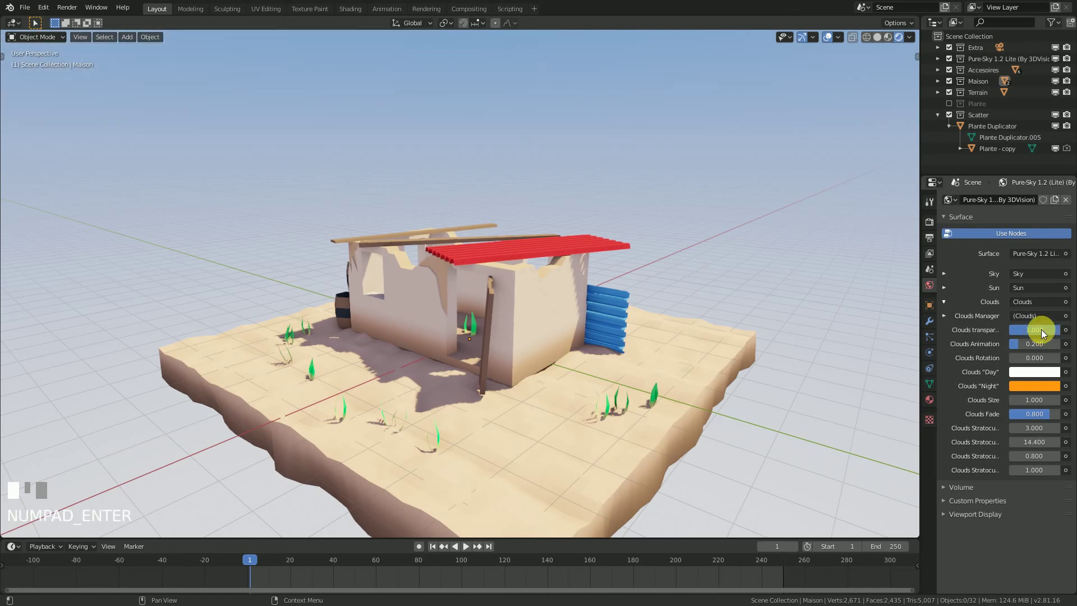
Examine the rendered house and terrain from several sides and distances
{"action": "middle_click_drag", "start_coordinate": [476, 387], "coordinate": [559, 387]}
{"action": "scroll", "coordinate": [544, 386], "scroll_direction": "up", "scroll_amount": 1}
{"action": "middle_click_drag", "start_coordinate": [433, 378], "coordinate": [369, 388]}
{"action": "scroll", "coordinate": [577, 430], "scroll_direction": "down", "scroll_amount": 4}
{"action": "mouse_move", "coordinate": [576, 430]}
{"action": "middle_mouse_down"}
{"action": "mouse_move", "coordinate": [540, 427]}
{"action": "mouse_move", "coordinate": [589, 430]}
{"action": "mouse_move", "coordinate": [560, 428]}
{"action": "mouse_move", "coordinate": [515, 381]}
{"action": "mouse_move", "coordinate": [657, 375]}
{"action": "mouse_move", "coordinate": [625, 403]}
{"action": "mouse_move", "coordinate": [649, 397]}
{"action": "mouse_move", "coordinate": [583, 399]}
{"action": "mouse_move", "coordinate": [601, 413]}
{"action": "mouse_move", "coordinate": [488, 399]}
{"action": "middle_mouse_up"}
{"action": "scroll", "coordinate": [505, 426], "scroll_direction": "up", "scroll_amount": 5}
{"action": "middle_click_drag", "start_coordinate": [688, 321], "coordinate": [639, 379]}
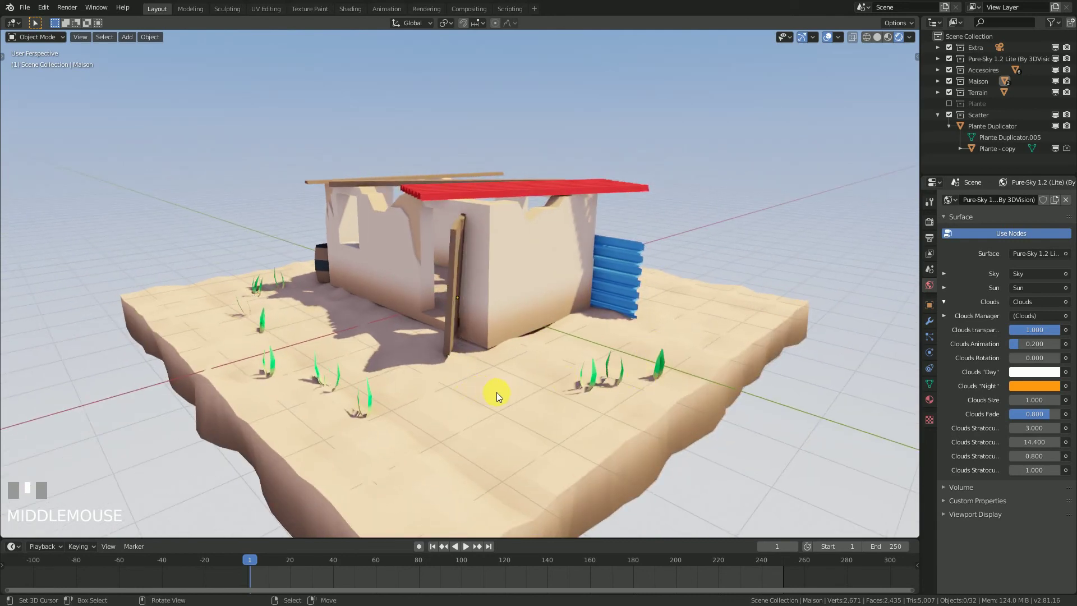
{"action": "middle_click_drag", "start_coordinate": [496, 392], "coordinate": [855, 71]}
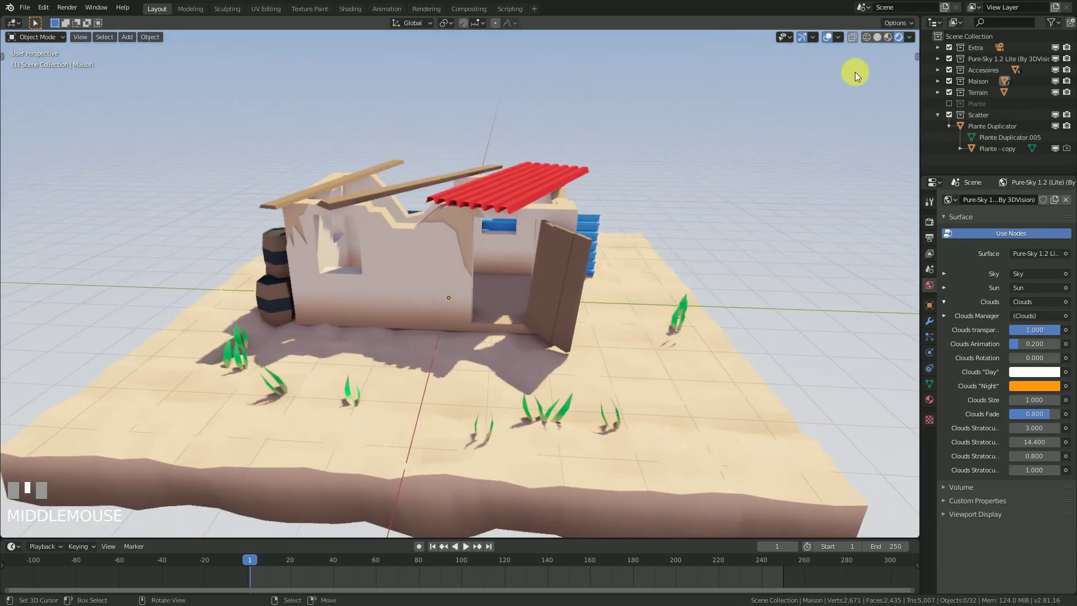
Hide the viewport overlays and look at the rendered scene through the camera
{"action": "left_click", "coordinate": [824, 38]}
{"action": "scroll", "coordinate": [513, 300], "scroll_direction": "down", "scroll_amount": 5}
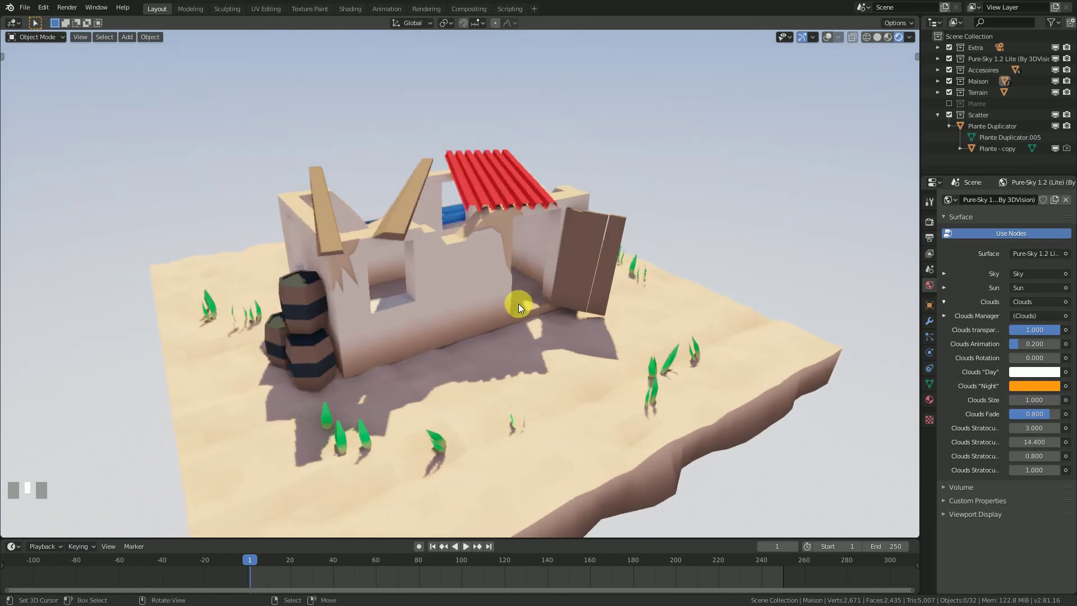
{"action": "mouse_move", "coordinate": [537, 306]}
{"action": "middle_mouse_down"}
{"action": "mouse_move", "coordinate": [557, 292]}
{"action": "mouse_move", "coordinate": [548, 313]}
{"action": "middle_mouse_up"}
{"action": "key", "text": "KP_0"}
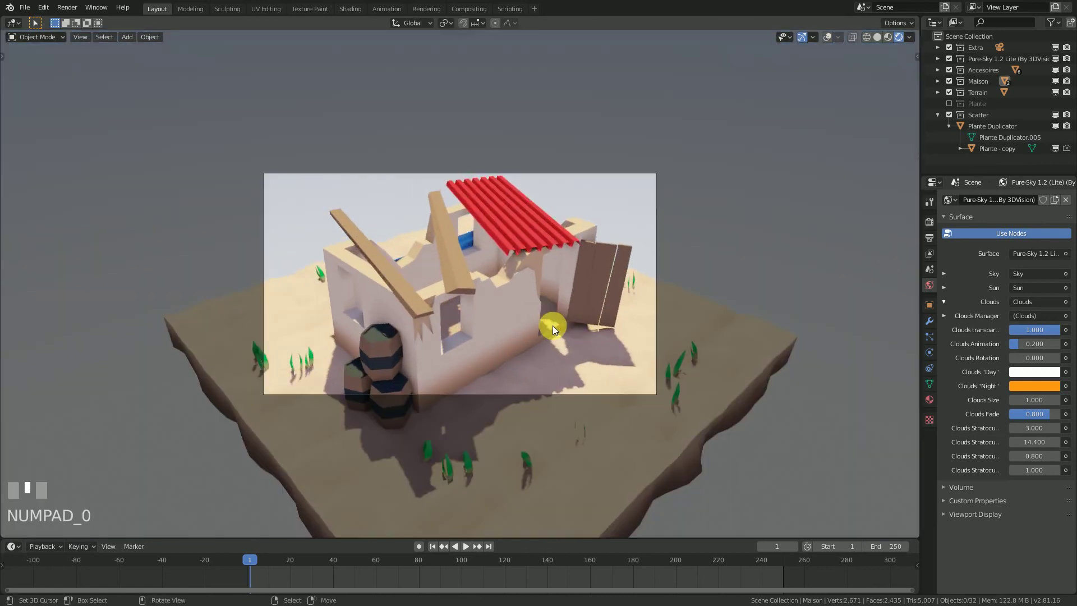
{"action": "middle_click_drag", "start_coordinate": [570, 324], "coordinate": [557, 324]}
{"action": "key", "text": "KP_0"}
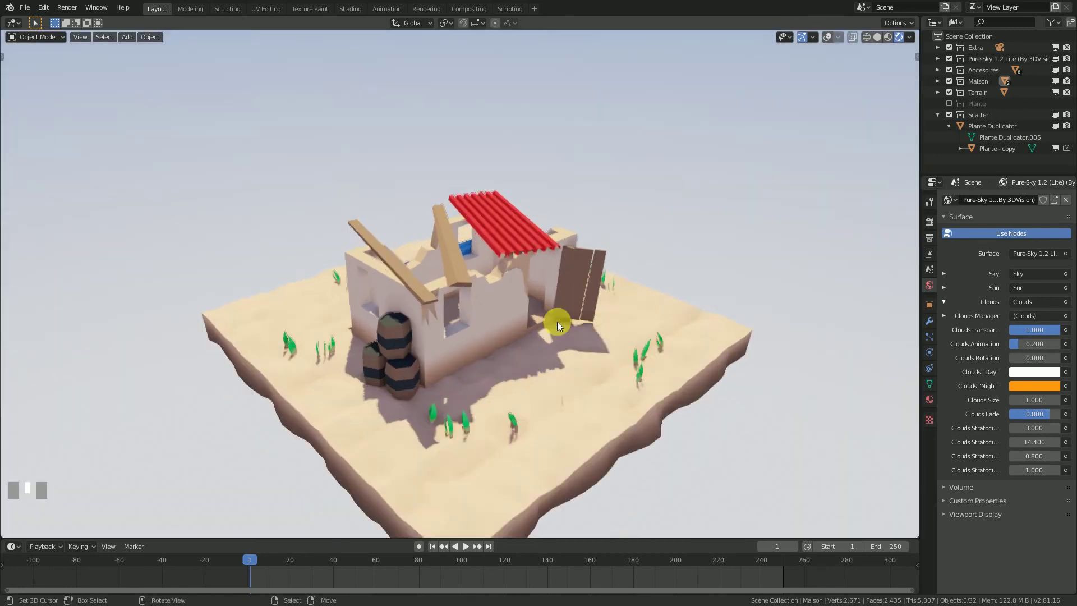
Return the viewport to solid shading with overlays shown and select the camera
{"action": "left_click", "coordinate": [877, 37]}
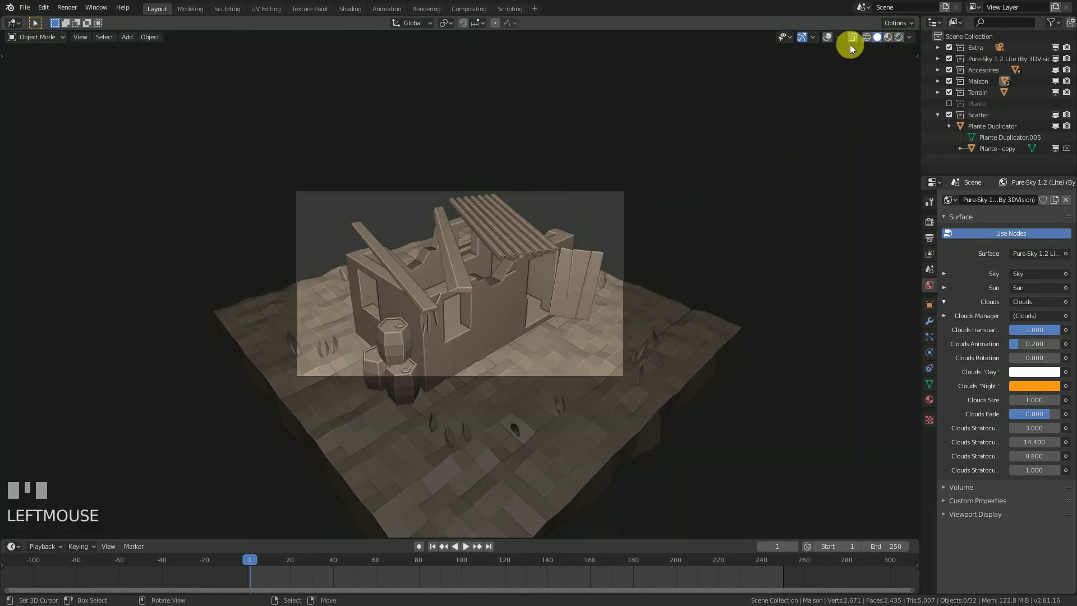
{"action": "left_click", "coordinate": [828, 36]}
{"action": "scroll", "coordinate": [657, 191], "scroll_direction": "up", "scroll_amount": 2}
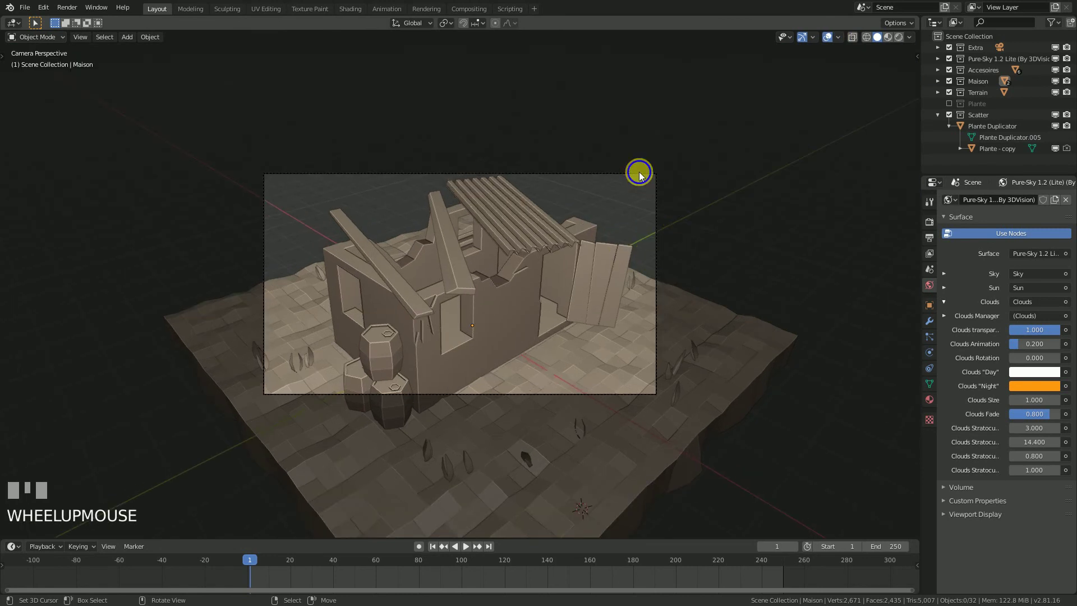
{"action": "right_click", "coordinate": [640, 173]}
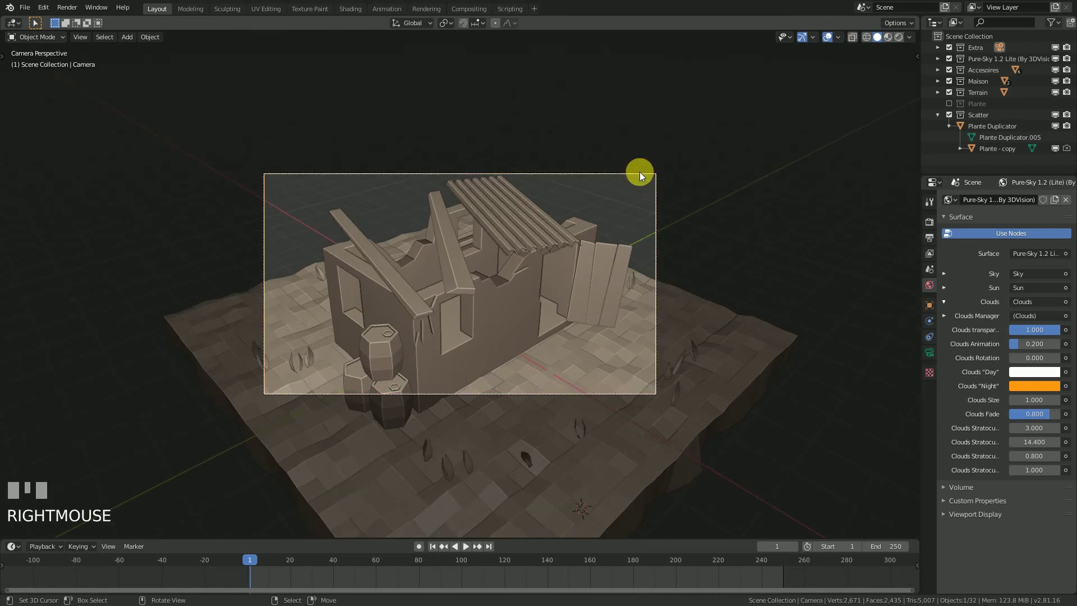
Collapse the world's Clouds and Surface settings
{"action": "left_click", "coordinate": [943, 301]}
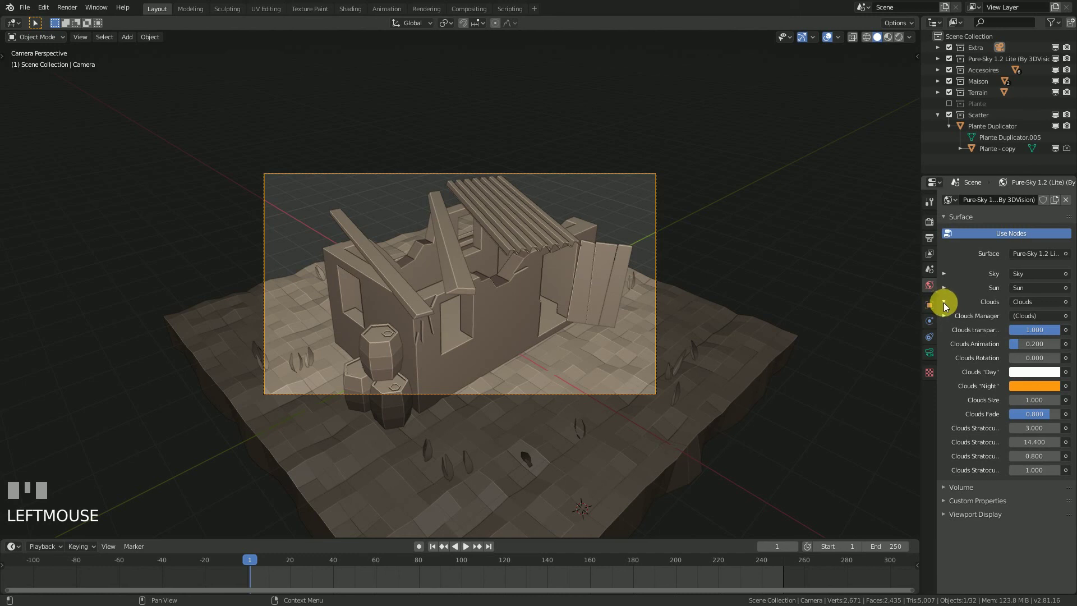
{"action": "left_click", "coordinate": [944, 303]}
{"action": "left_click", "coordinate": [948, 216]}
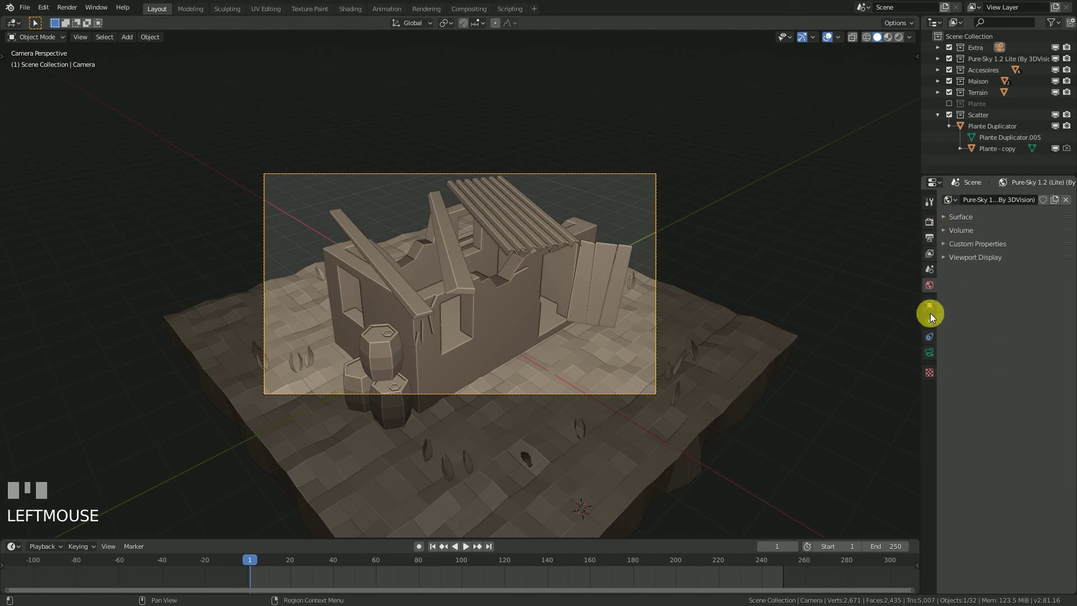
Set the camera's focal length to 30 mm
{"action": "left_click", "coordinate": [929, 354]}
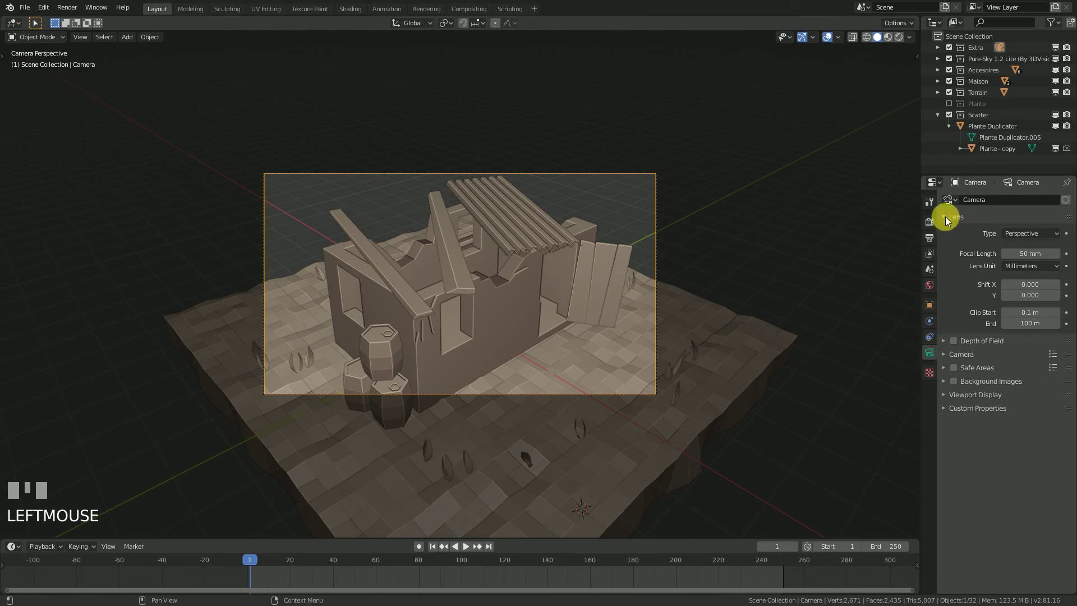
{"action": "scroll", "coordinate": [503, 270], "scroll_direction": "up", "scroll_amount": 2}
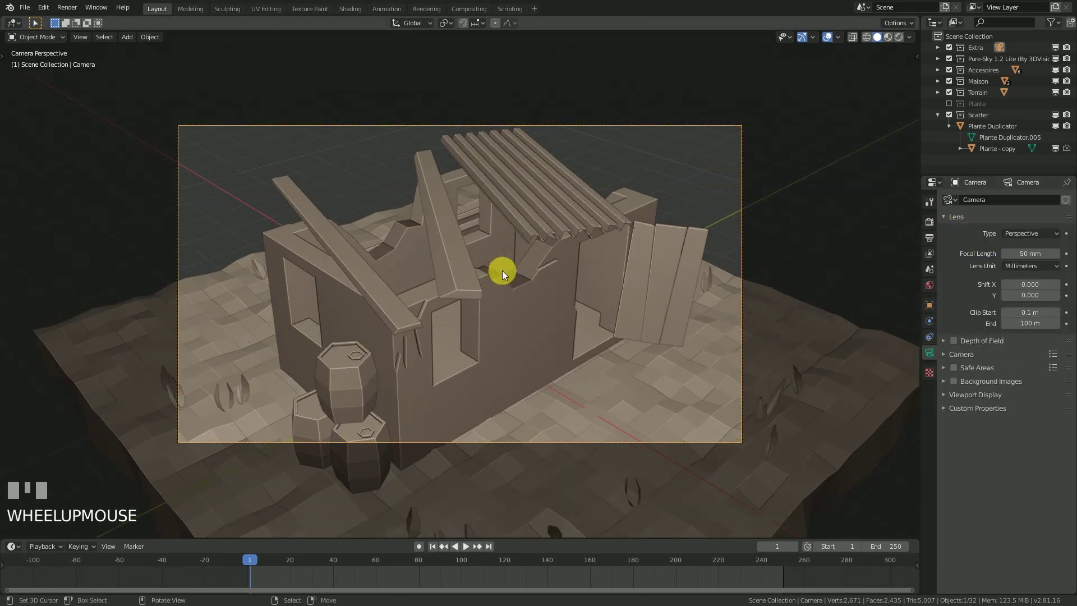
{"action": "left_click", "coordinate": [1032, 256]}
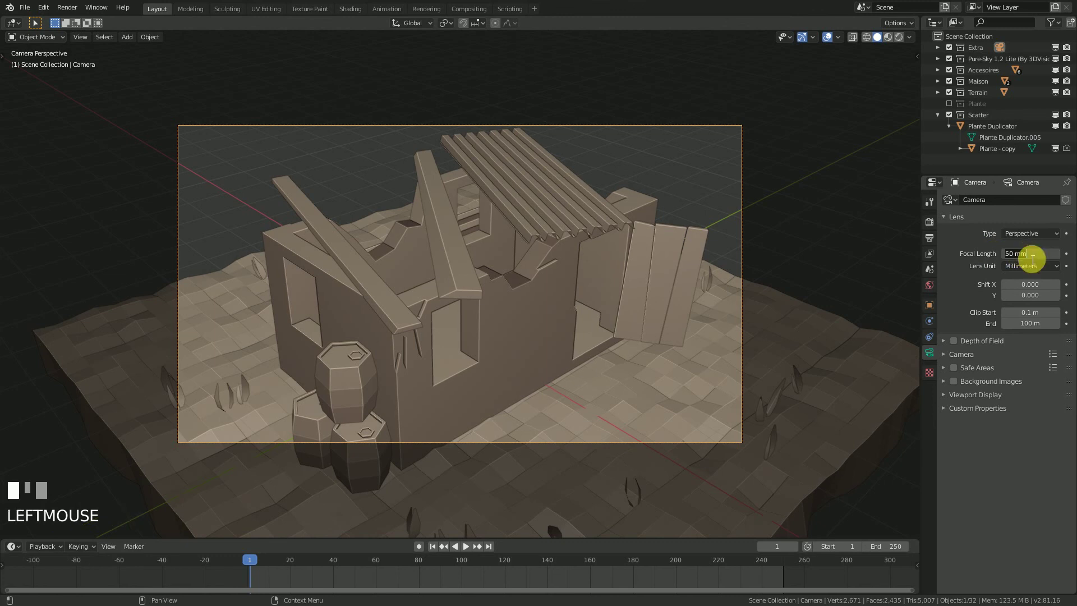
{"action": "type", "text": "30"}
{"action": "key", "text": "KP_Enter"}
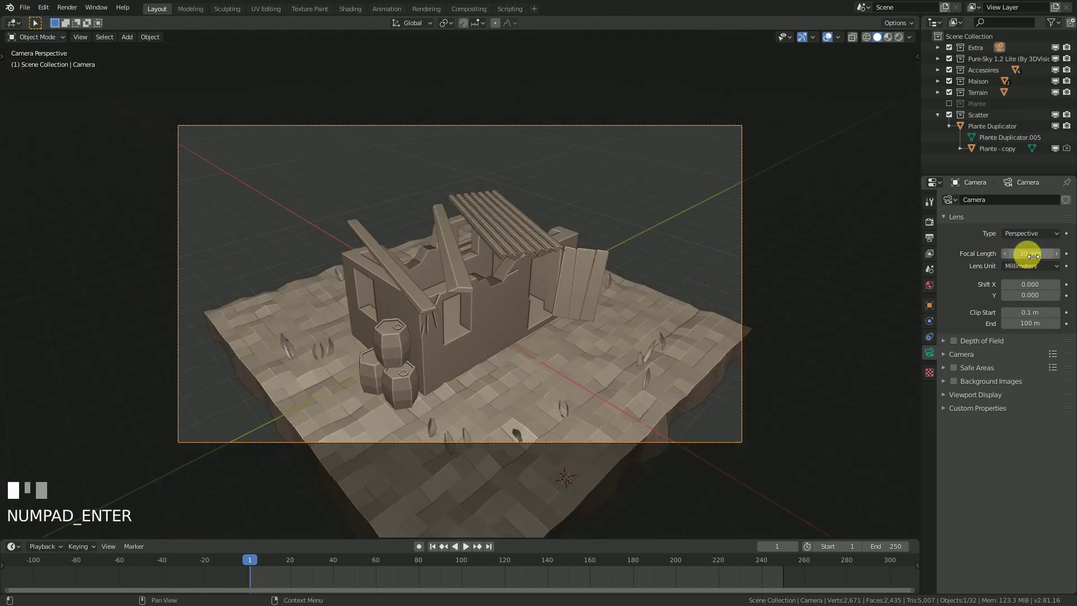
Try a 20 mm focal length on the camera and set it back to 30 mm
{"action": "left_click", "coordinate": [1033, 256]}
{"action": "type", "text": "20"}
{"action": "key", "text": "KP_Enter"}
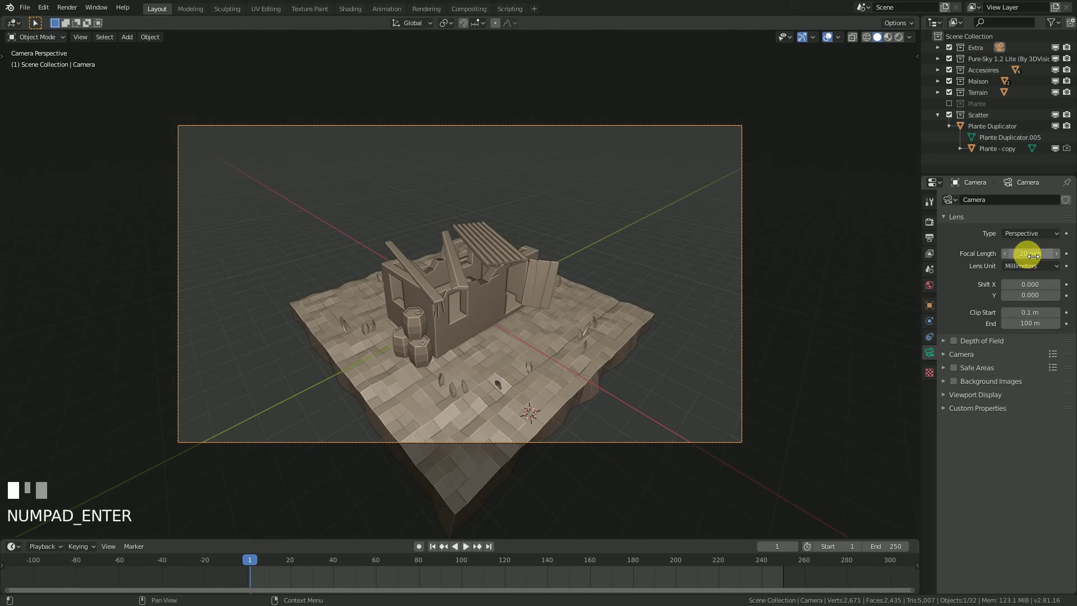
{"action": "left_click", "coordinate": [1032, 255]}
{"action": "type", "text": "30"}
{"action": "key", "text": "KP_Enter"}
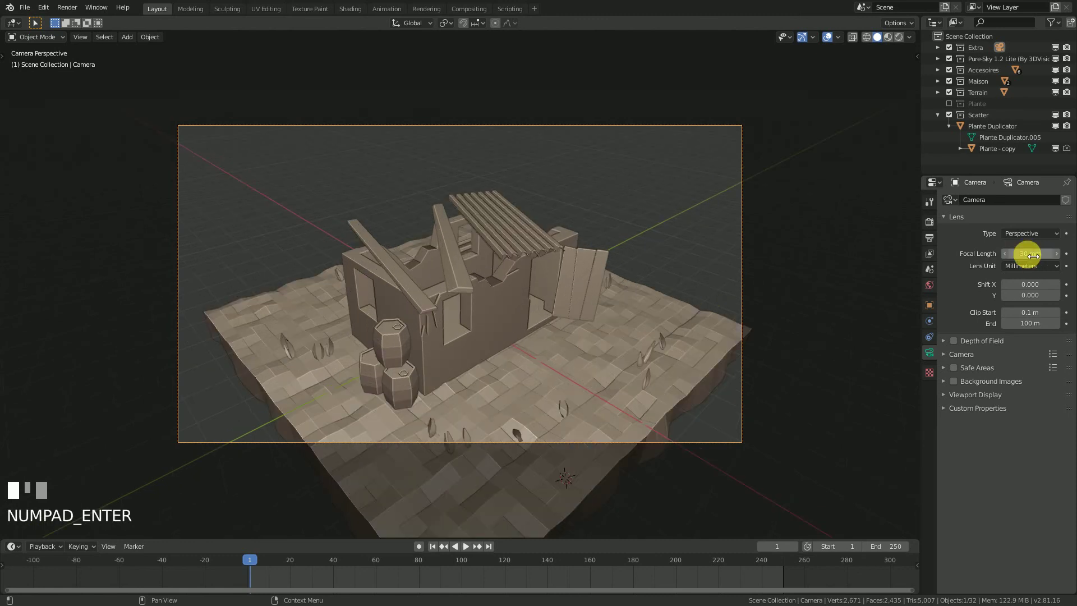
Save the project and briefly check the camera view in rendered shading before returning to solid shading
{"action": "key", "text": "ctrl+s"}
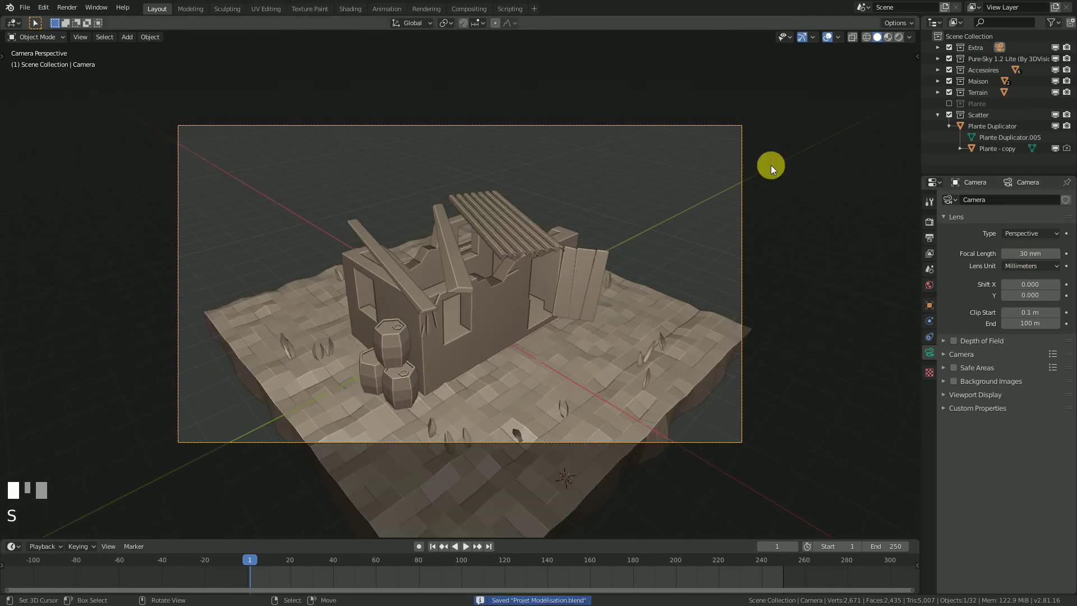
{"action": "left_click", "coordinate": [900, 37]}
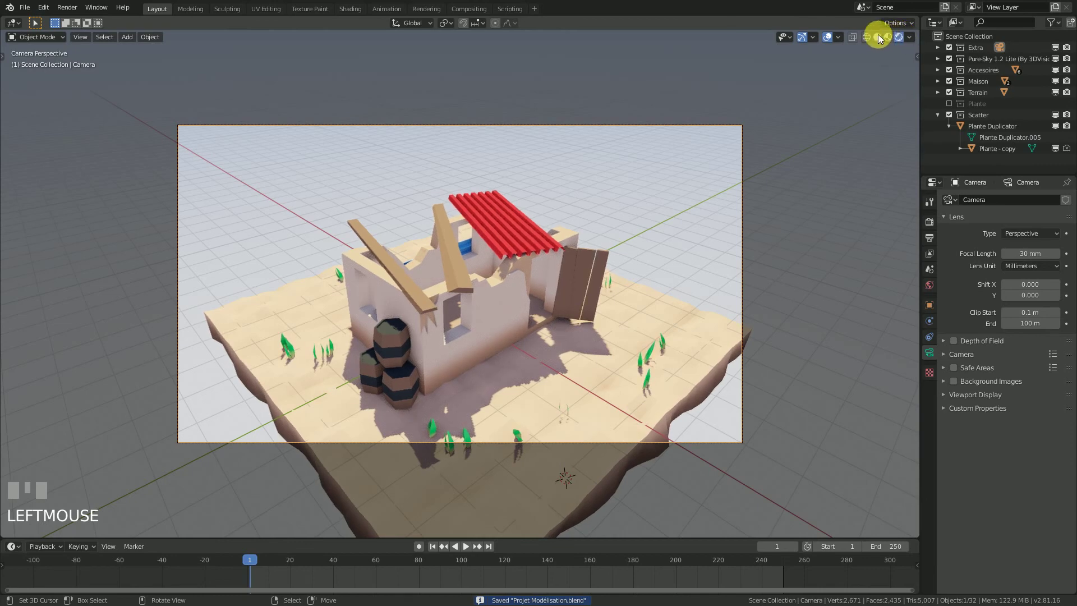
{"action": "left_click", "coordinate": [877, 37]}
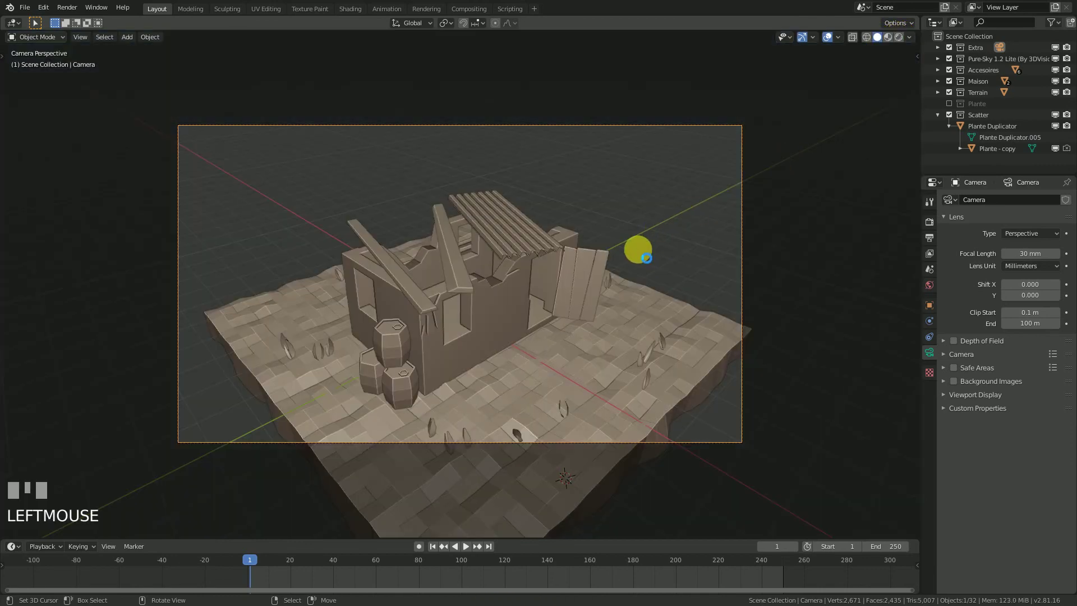
Render a test image of the camera view and close the render window
{"action": "key", "text": "F12"}
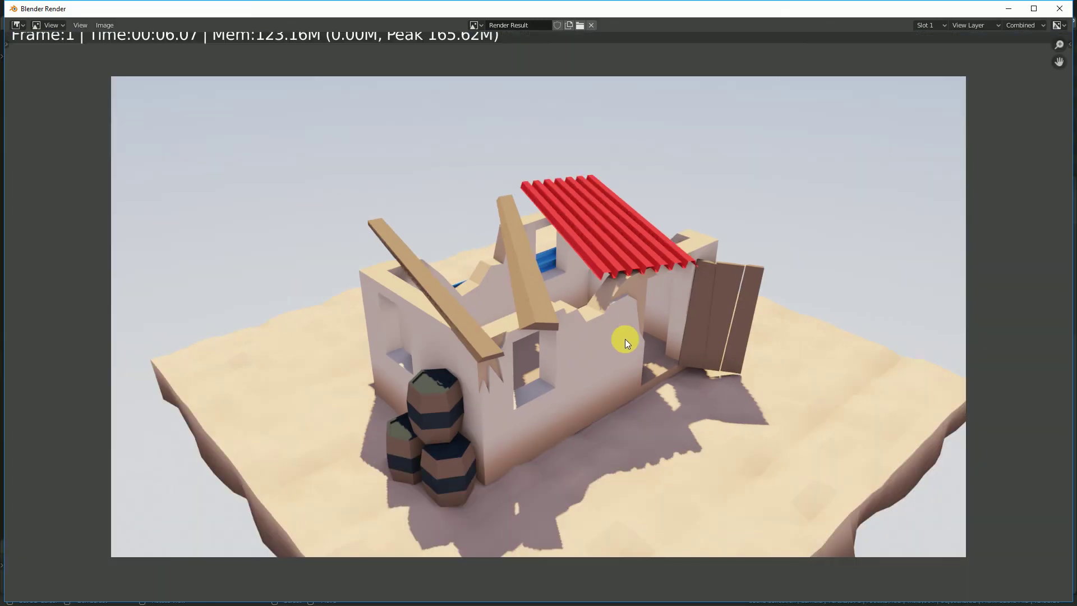
{"action": "left_click", "coordinate": [1059, 9]}
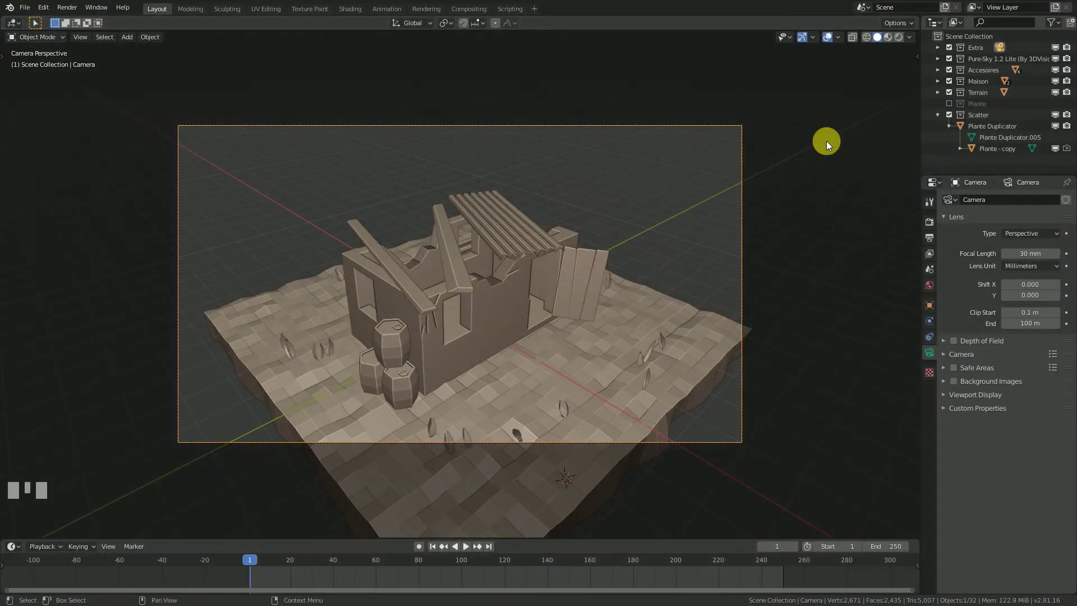
Enable the Plante - copy object for rendering and collapse the Plante Duplicator and Scatter hierarchies in the outliner
{"action": "left_click", "coordinate": [1067, 149]}
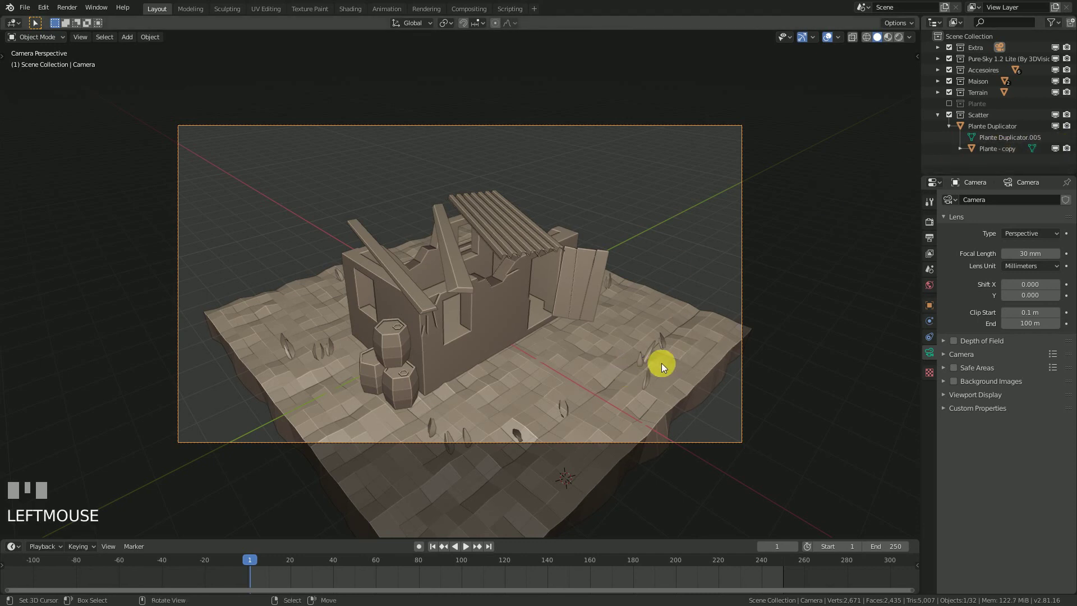
{"action": "left_click", "coordinate": [948, 126]}
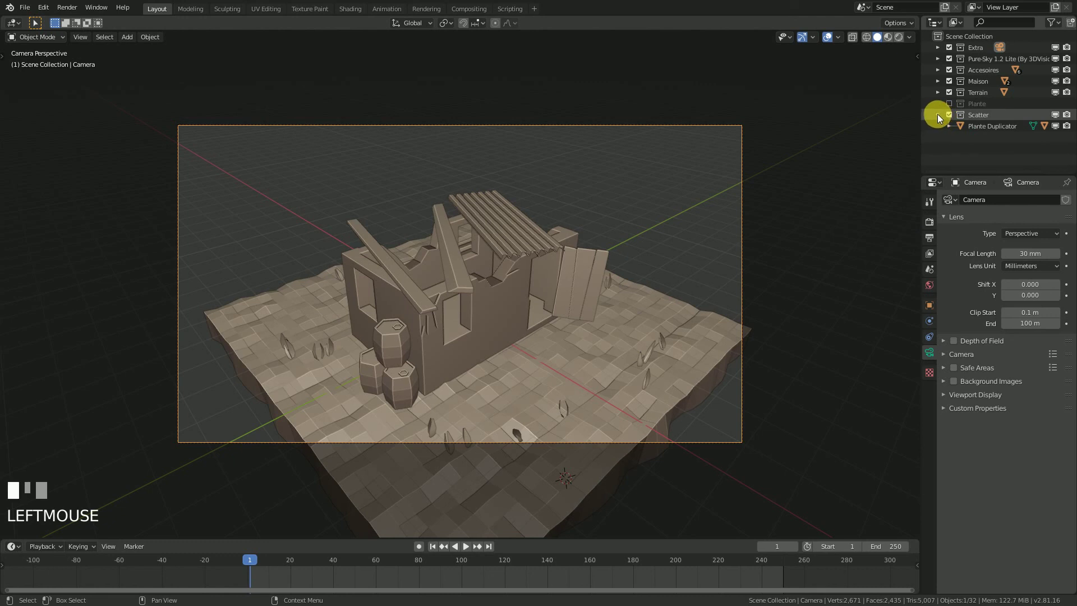
{"action": "left_click", "coordinate": [937, 115]}
Render the camera view again and examine the house, plants and terrain in the image at closer and wider zoom
{"action": "key", "text": "F12"}
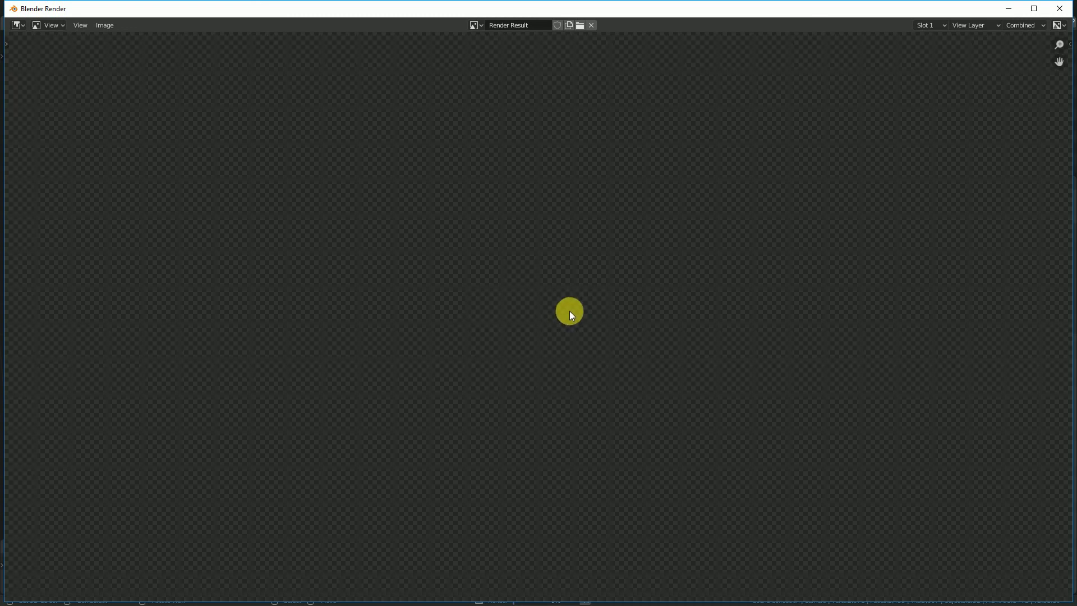
{"action": "scroll", "coordinate": [688, 384], "scroll_direction": "down", "scroll_amount": 2}
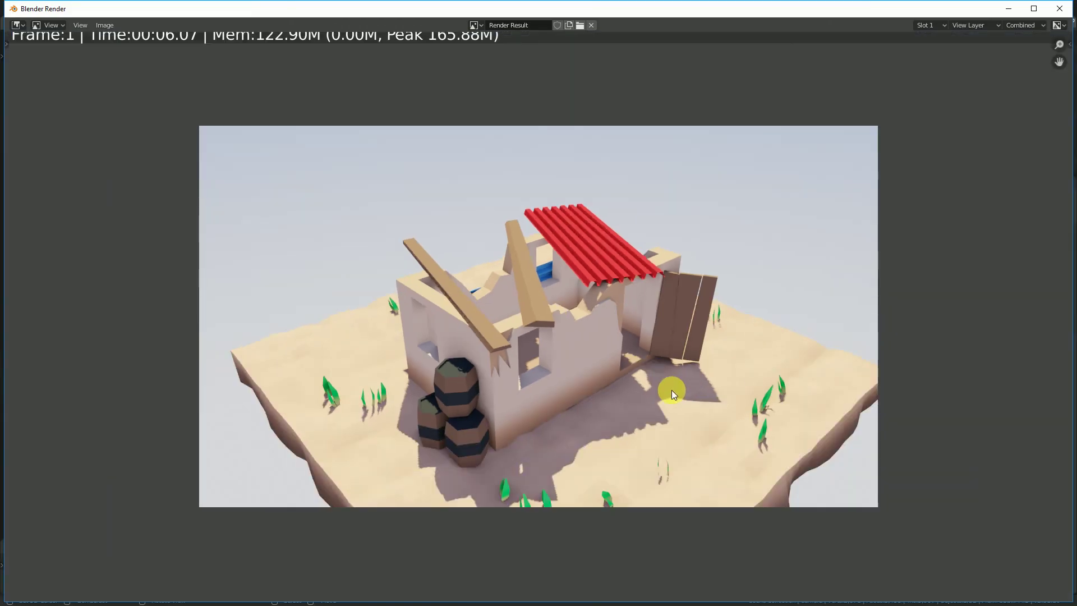
{"action": "scroll", "coordinate": [671, 389], "scroll_direction": "up", "scroll_amount": 1}
{"action": "middle_click_drag", "start_coordinate": [668, 398], "coordinate": [593, 375]}
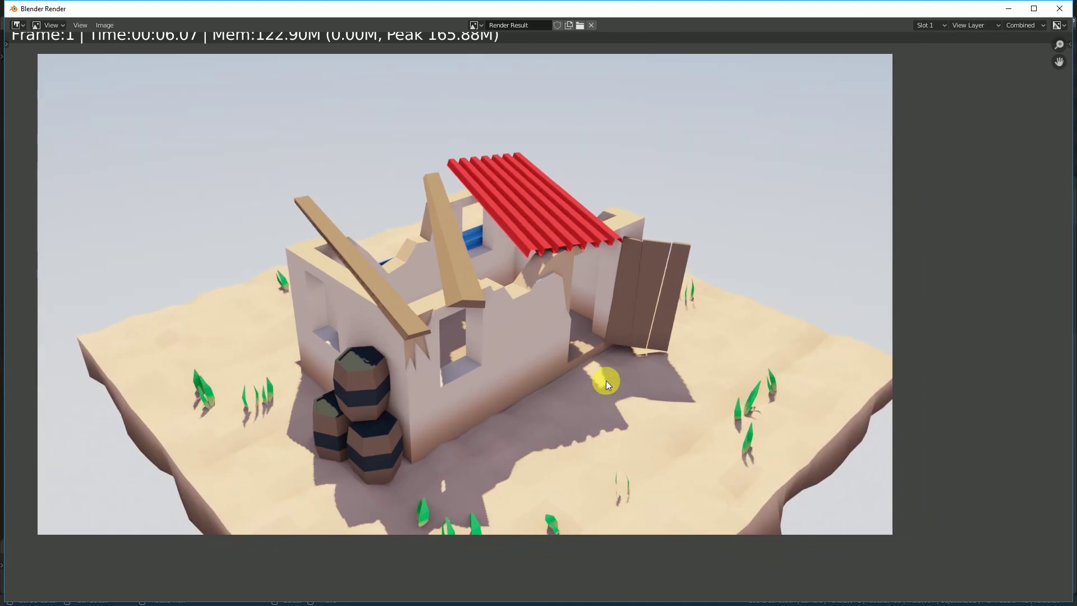
{"action": "scroll", "coordinate": [601, 415], "scroll_direction": "down", "scroll_amount": 1}
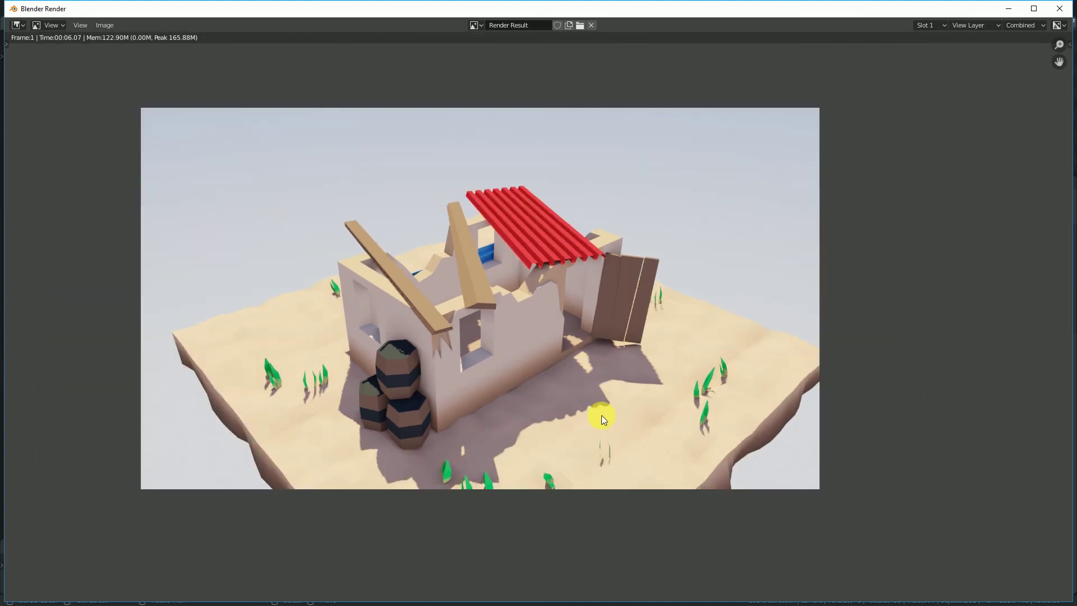
{"action": "scroll", "coordinate": [601, 416], "scroll_direction": "up", "scroll_amount": 1}
{"action": "scroll", "coordinate": [601, 416], "scroll_direction": "down", "scroll_amount": 1}
{"action": "scroll", "coordinate": [601, 415], "scroll_direction": "up", "scroll_amount": 1}
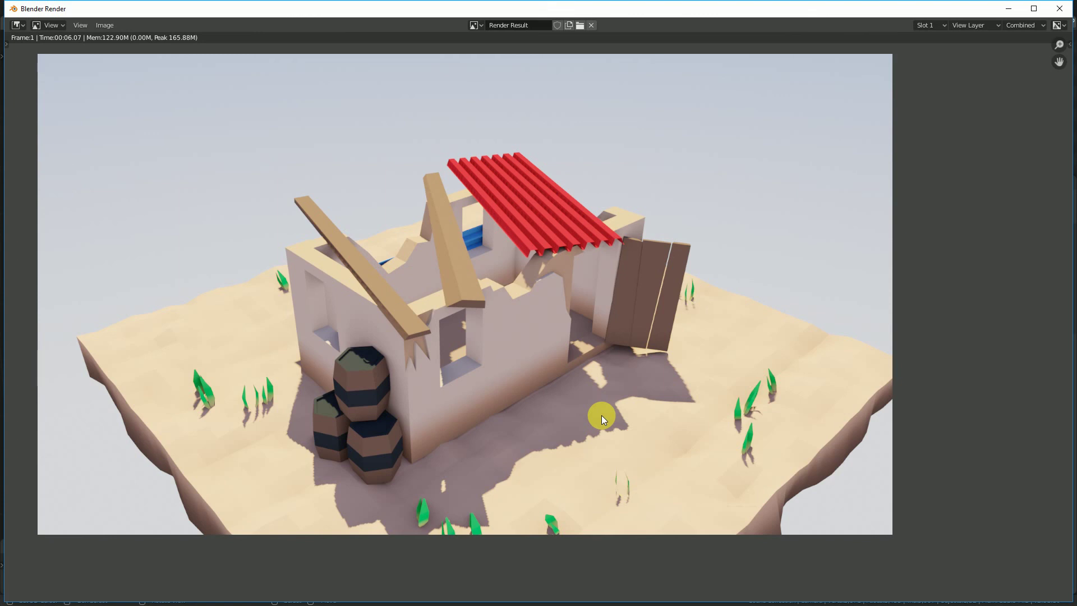
{"action": "scroll", "coordinate": [601, 415], "scroll_direction": "down", "scroll_amount": 1}
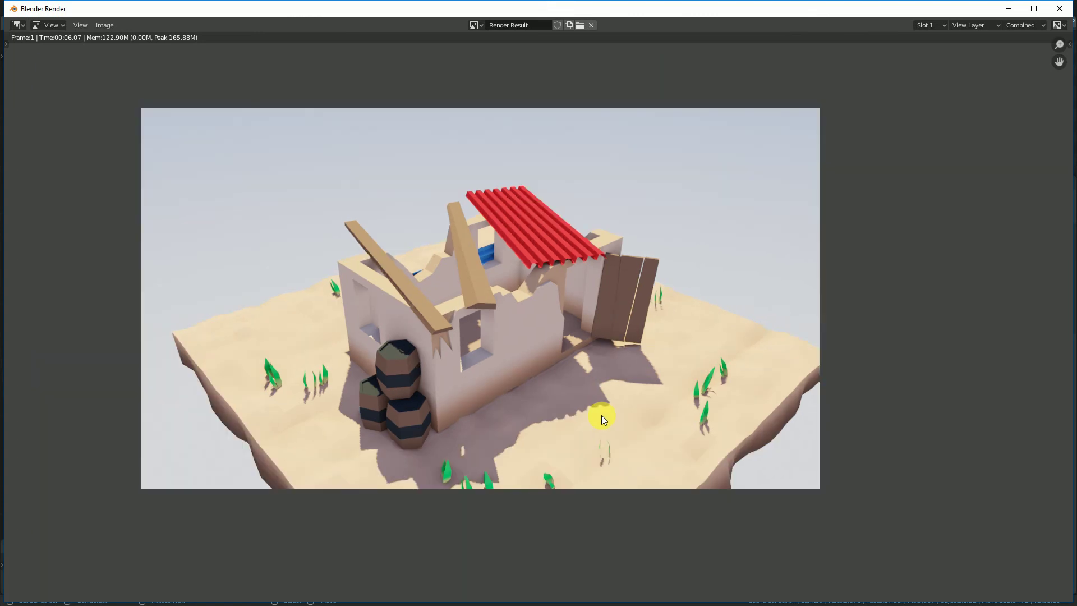
{"action": "scroll", "coordinate": [602, 415], "scroll_direction": "up", "scroll_amount": 1}
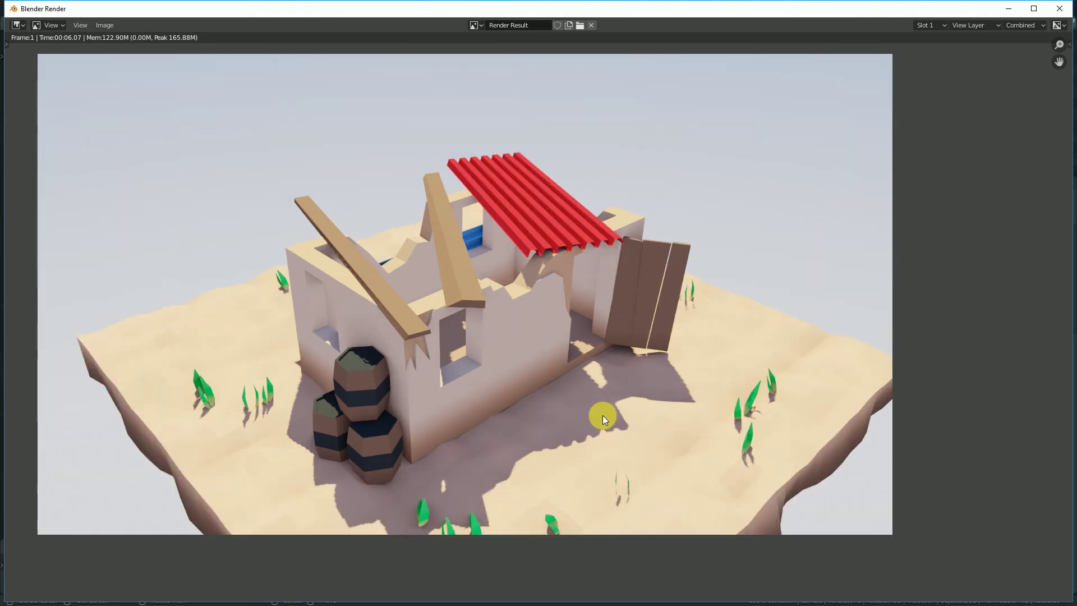
{"action": "scroll", "coordinate": [600, 388], "scroll_direction": "down", "scroll_amount": 1}
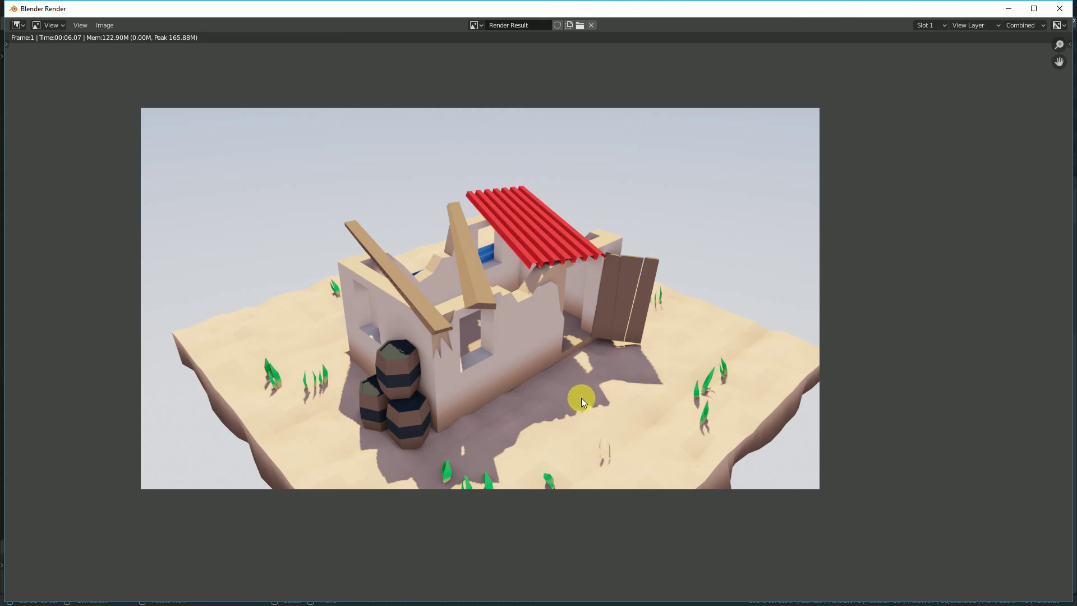
{"action": "scroll", "coordinate": [580, 401], "scroll_direction": "up", "scroll_amount": 1}
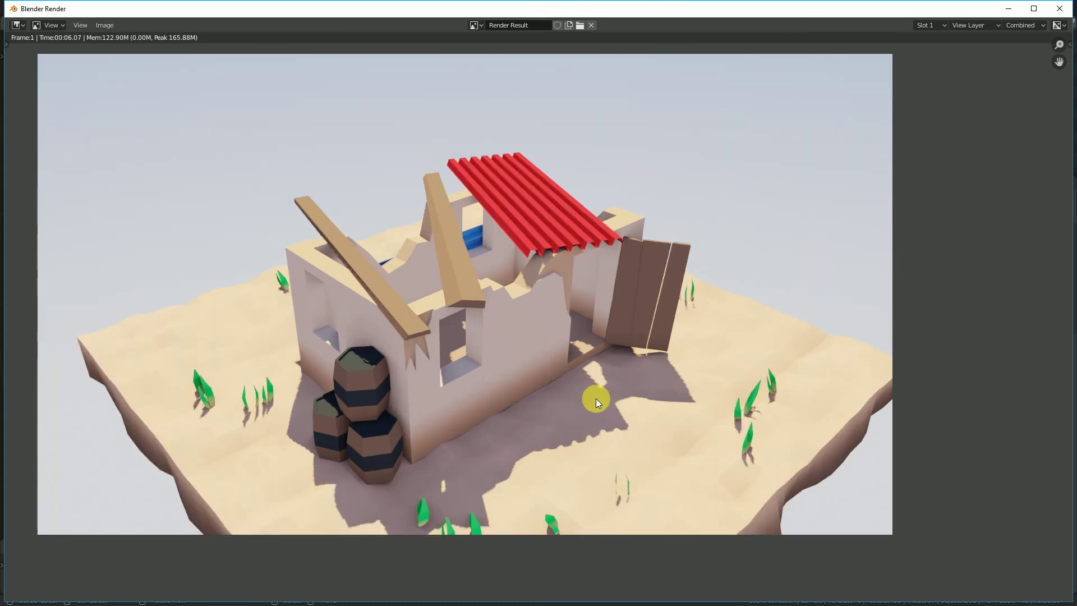